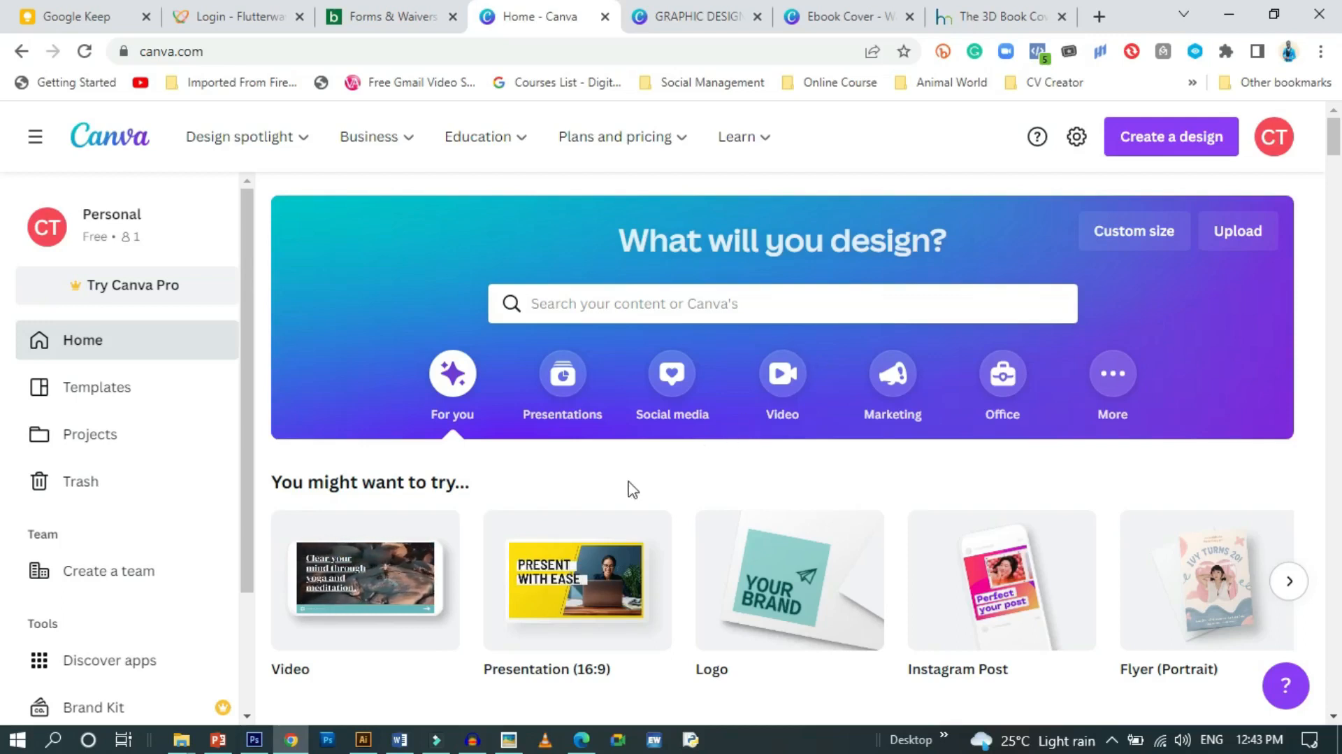
Review the PowerPoint course slides 58–64, settle on eBook Design Practice slide 60, and return to Canva
{"action": "left_click", "coordinate": [219, 740]}
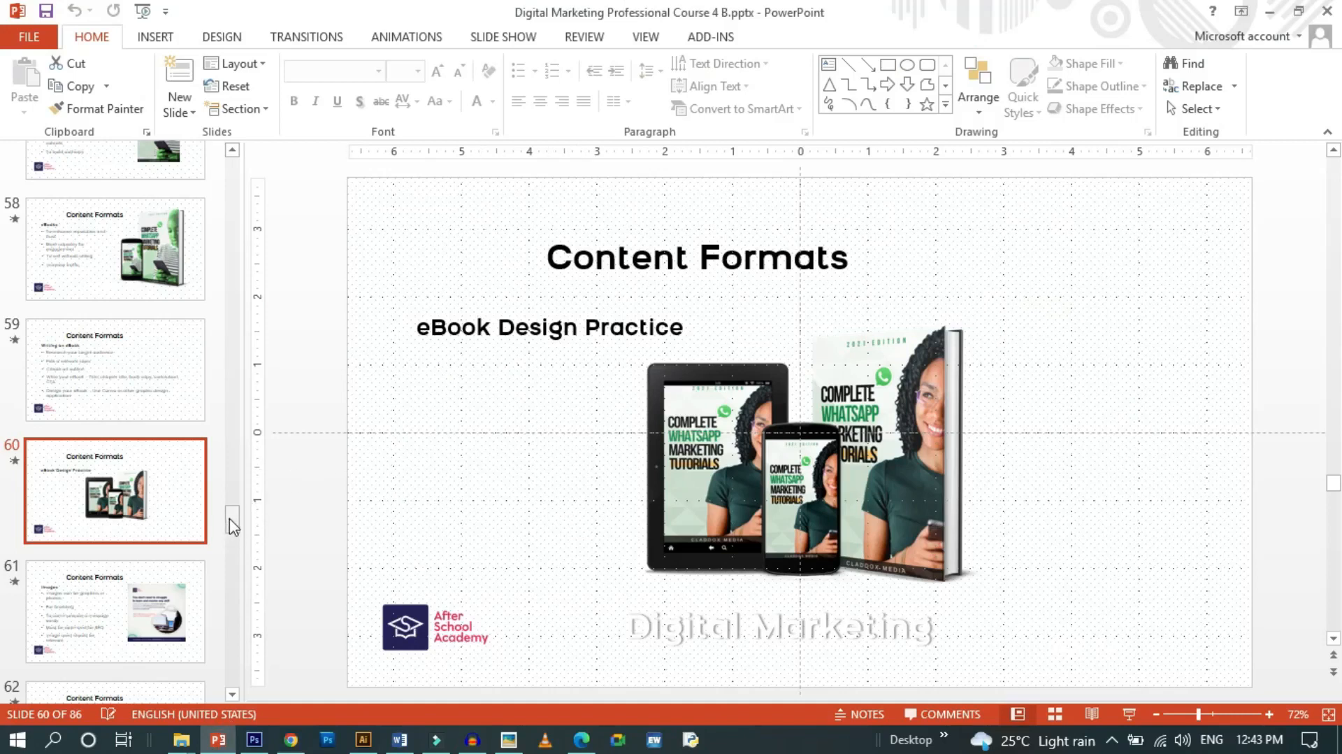
{"action": "left_click", "coordinate": [168, 613]}
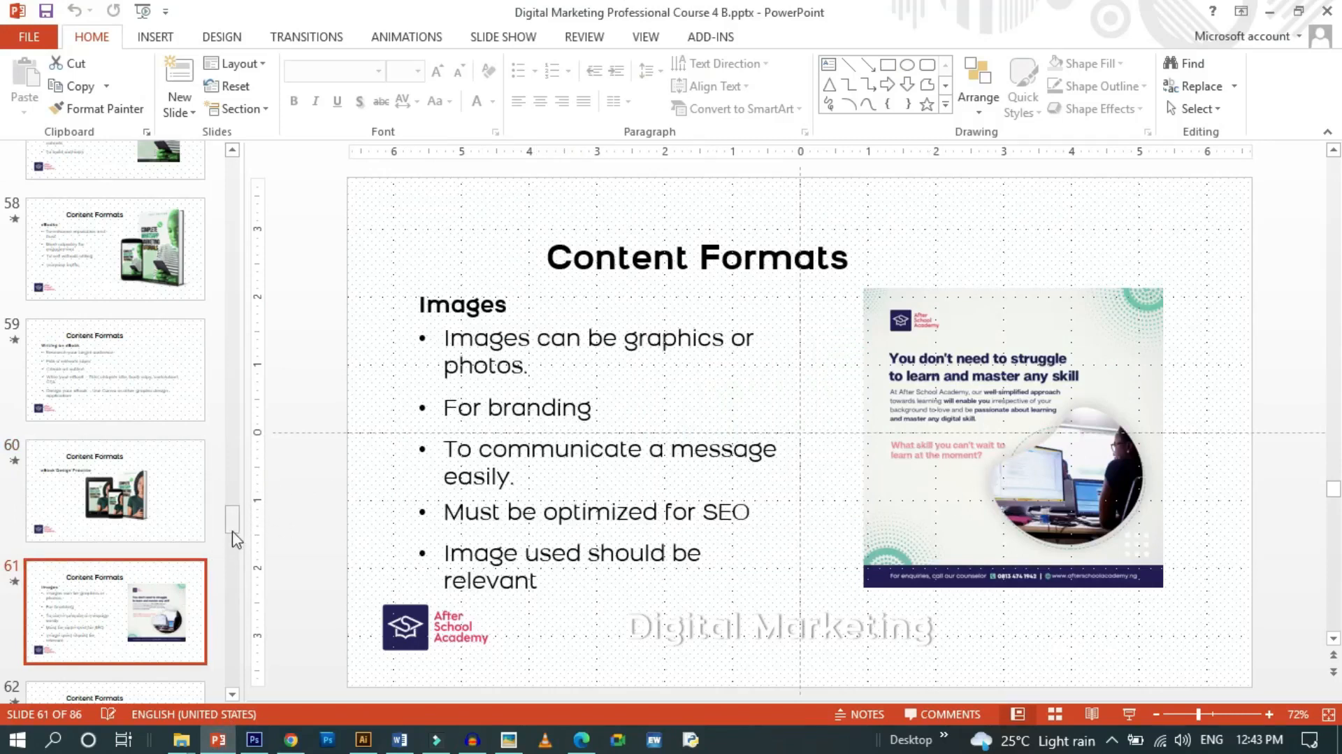
{"action": "left_click_drag", "start_coordinate": [232, 525], "coordinate": [231, 539]}
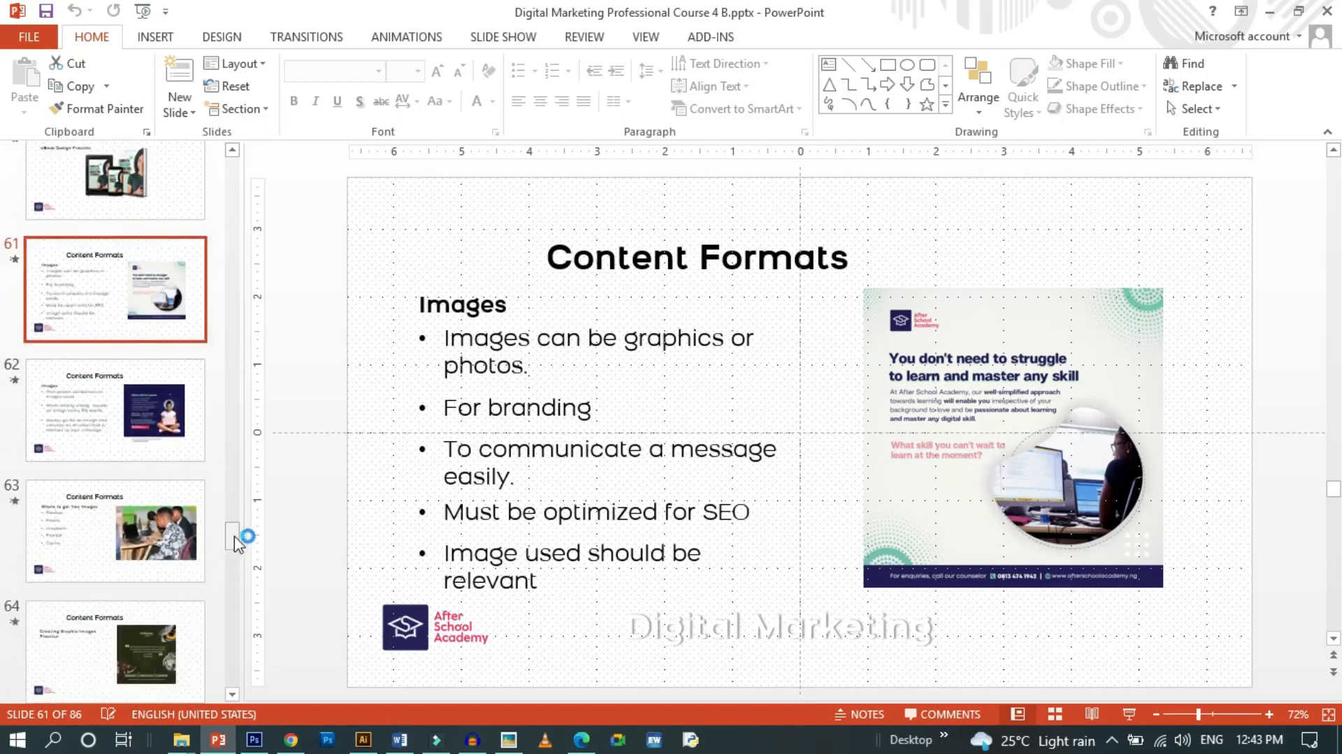
{"action": "scroll", "coordinate": [233, 542], "scroll_direction": "down", "scroll_amount": 3}
{"action": "left_click", "coordinate": [123, 464]}
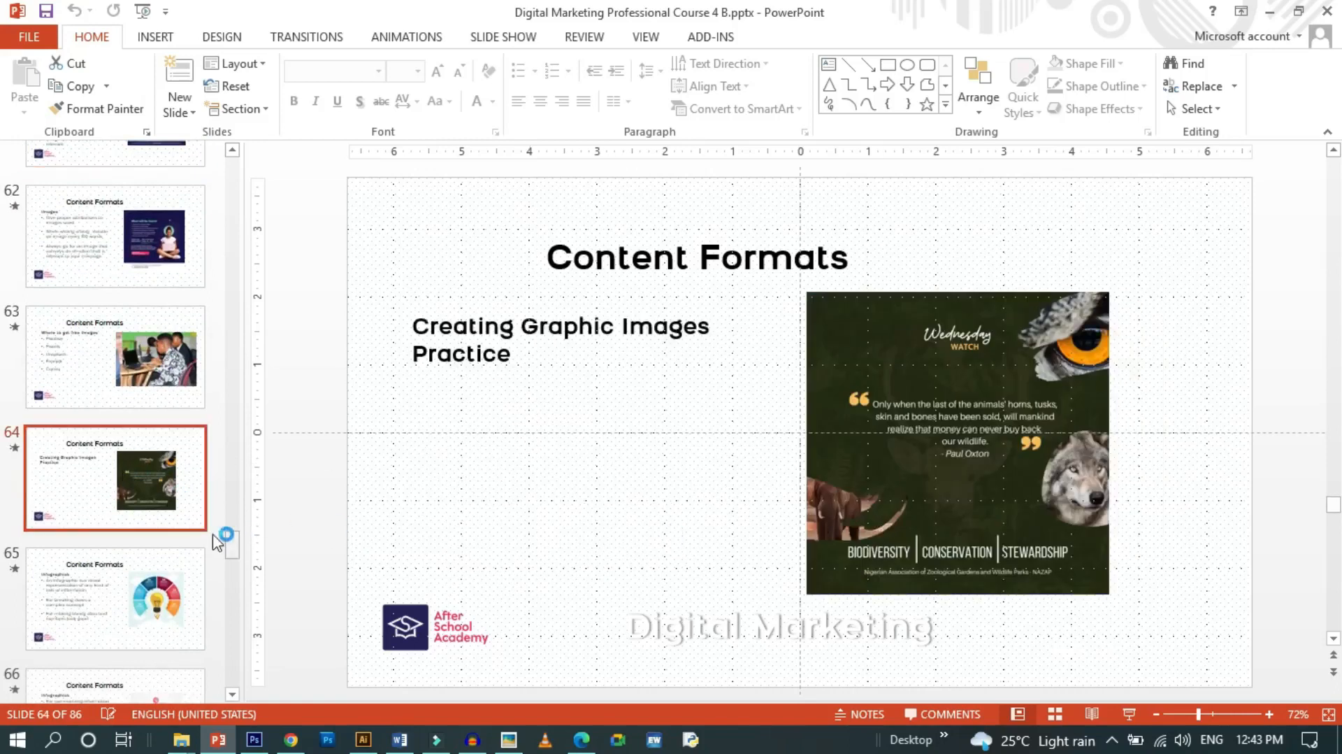
{"action": "left_click_drag", "start_coordinate": [233, 552], "coordinate": [231, 513]}
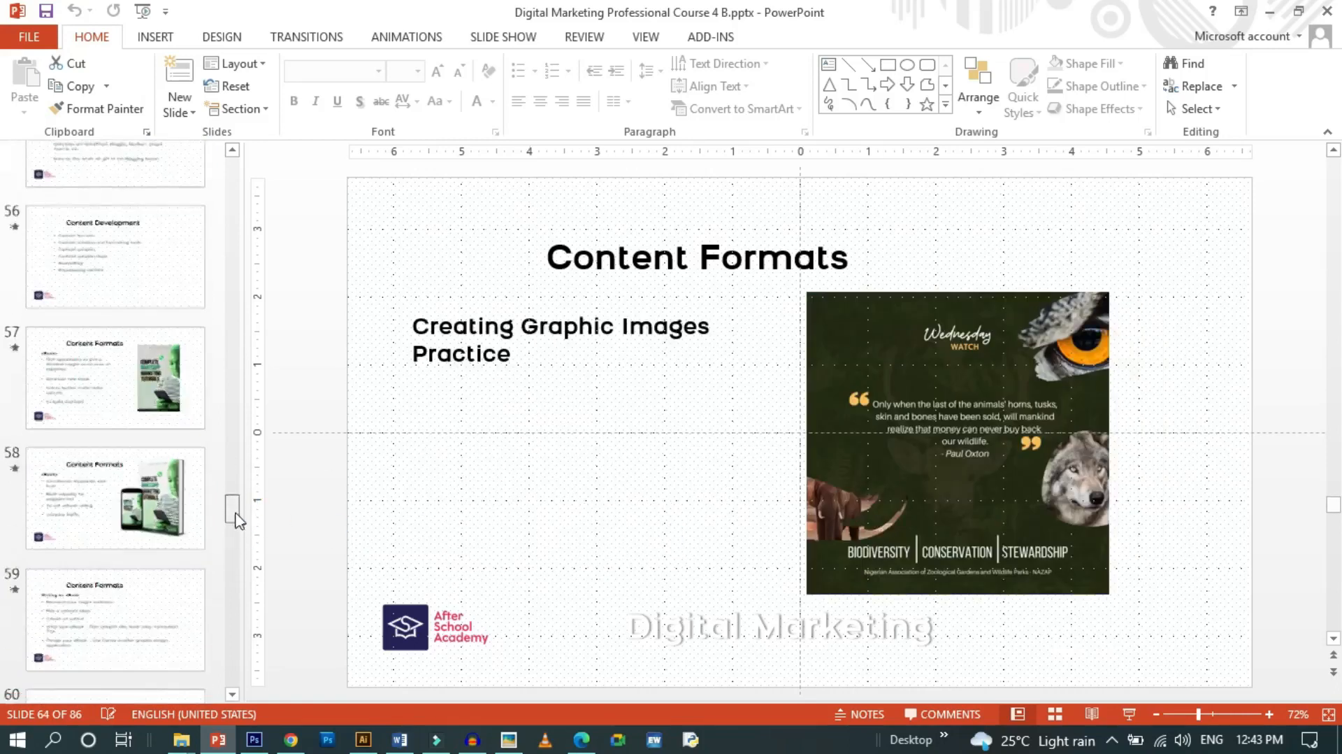
{"action": "left_click", "coordinate": [165, 360]}
{"action": "left_click", "coordinate": [162, 529]}
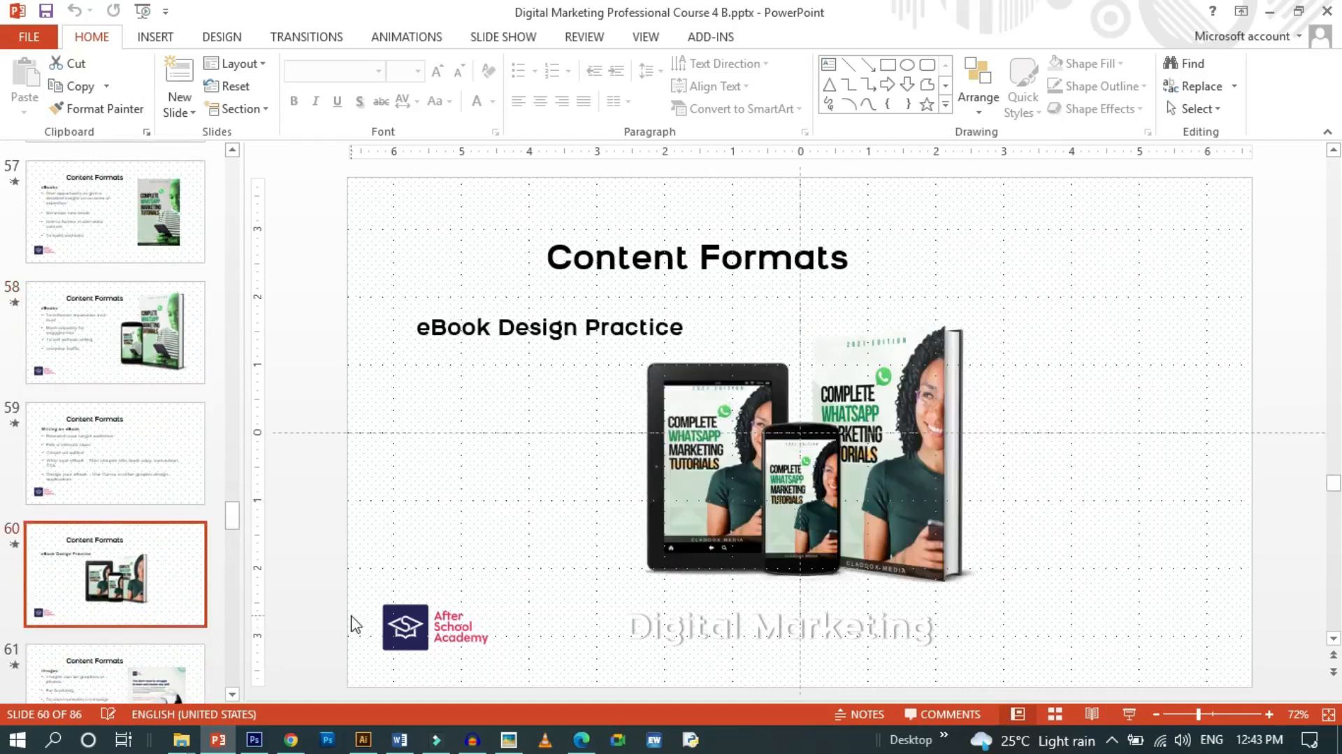
{"action": "left_click", "coordinate": [290, 739]}
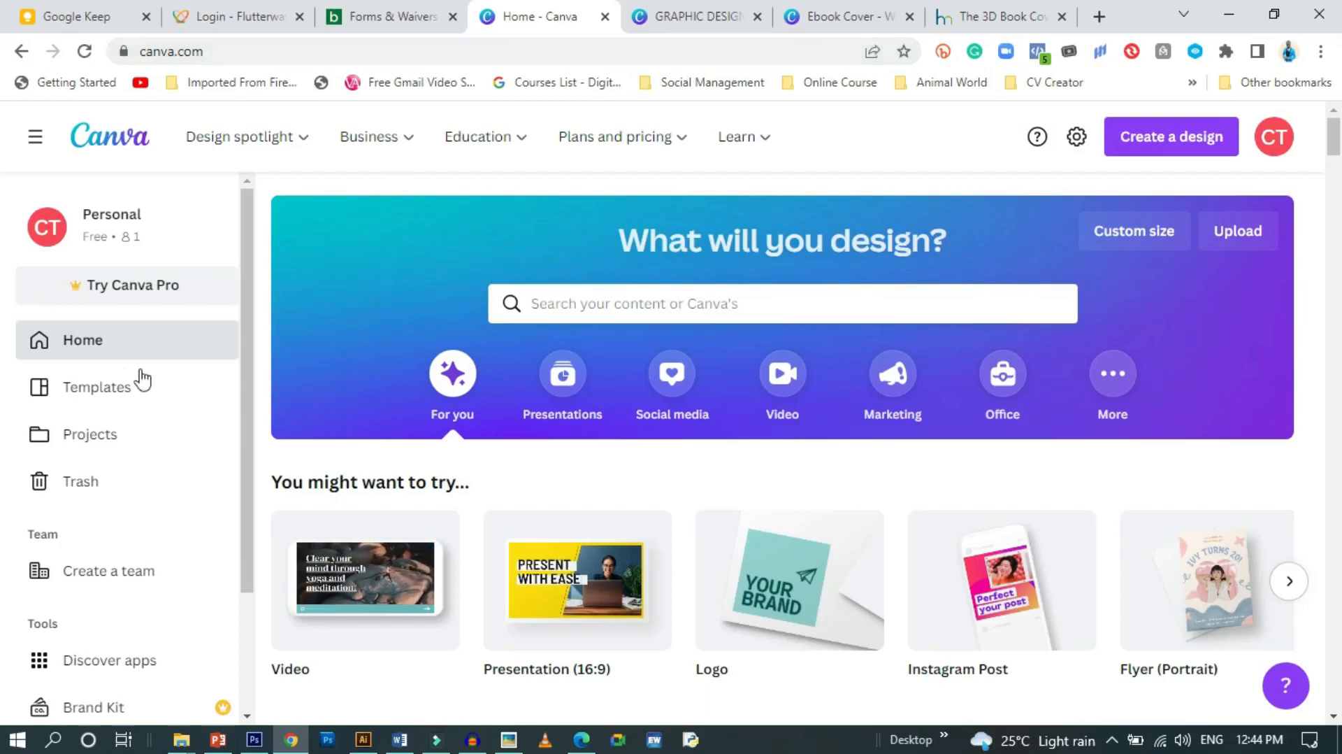
Browse the Canva home page and activate the 'Search your content or Canva's' box
{"action": "scroll", "coordinate": [114, 384], "scroll_direction": "down", "scroll_amount": 5}
{"action": "scroll", "coordinate": [140, 385], "scroll_direction": "up", "scroll_amount": 5}
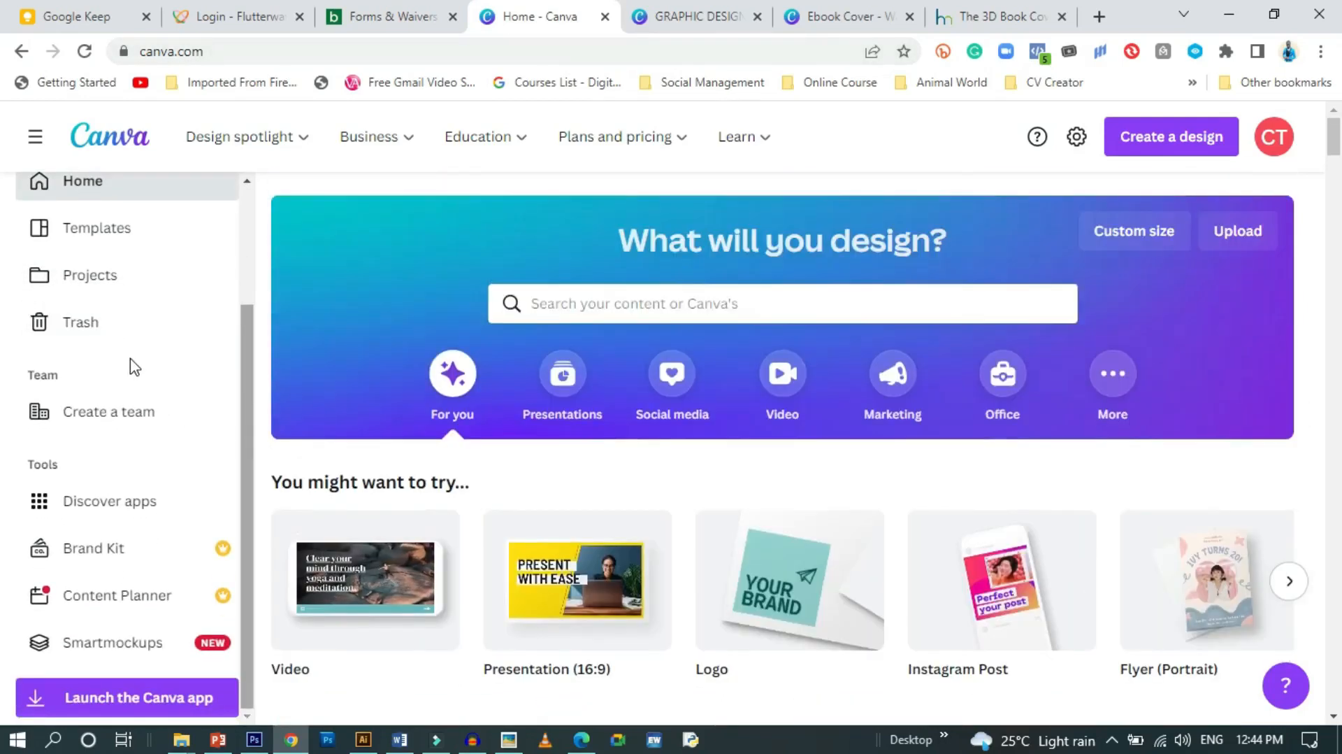
{"action": "scroll", "coordinate": [85, 445], "scroll_direction": "down", "scroll_amount": 3}
{"action": "scroll", "coordinate": [90, 377], "scroll_direction": "up", "scroll_amount": 3}
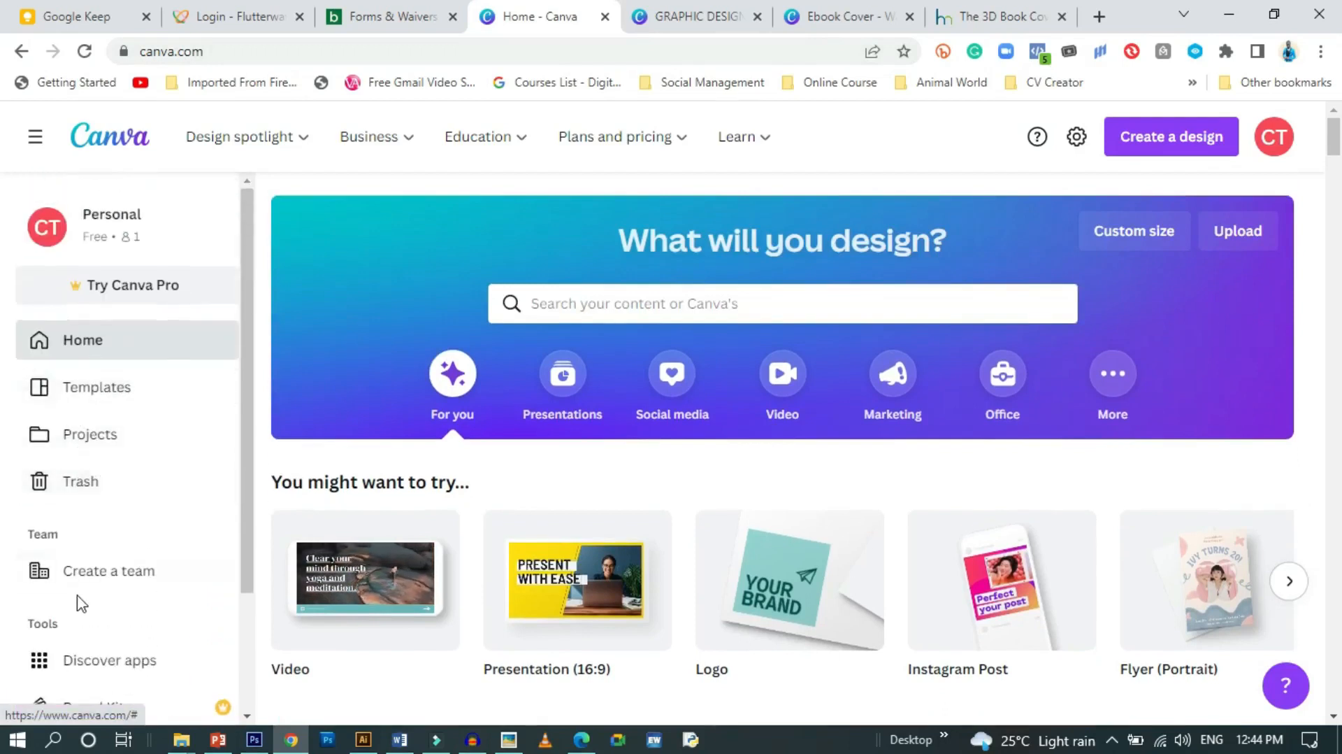
{"action": "scroll", "coordinate": [77, 597], "scroll_direction": "down", "scroll_amount": 3}
{"action": "scroll", "coordinate": [79, 599], "scroll_direction": "up", "scroll_amount": 3}
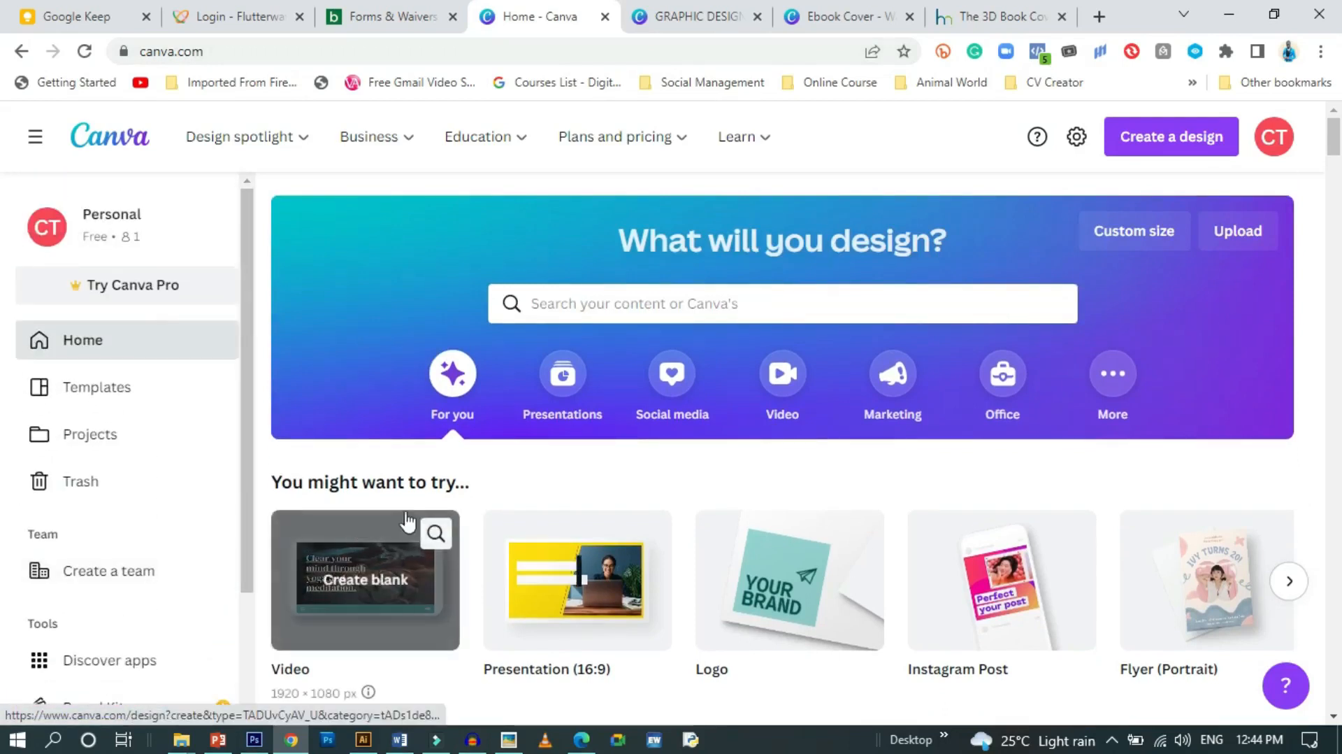
{"action": "mouse_move", "coordinate": [443, 149]}
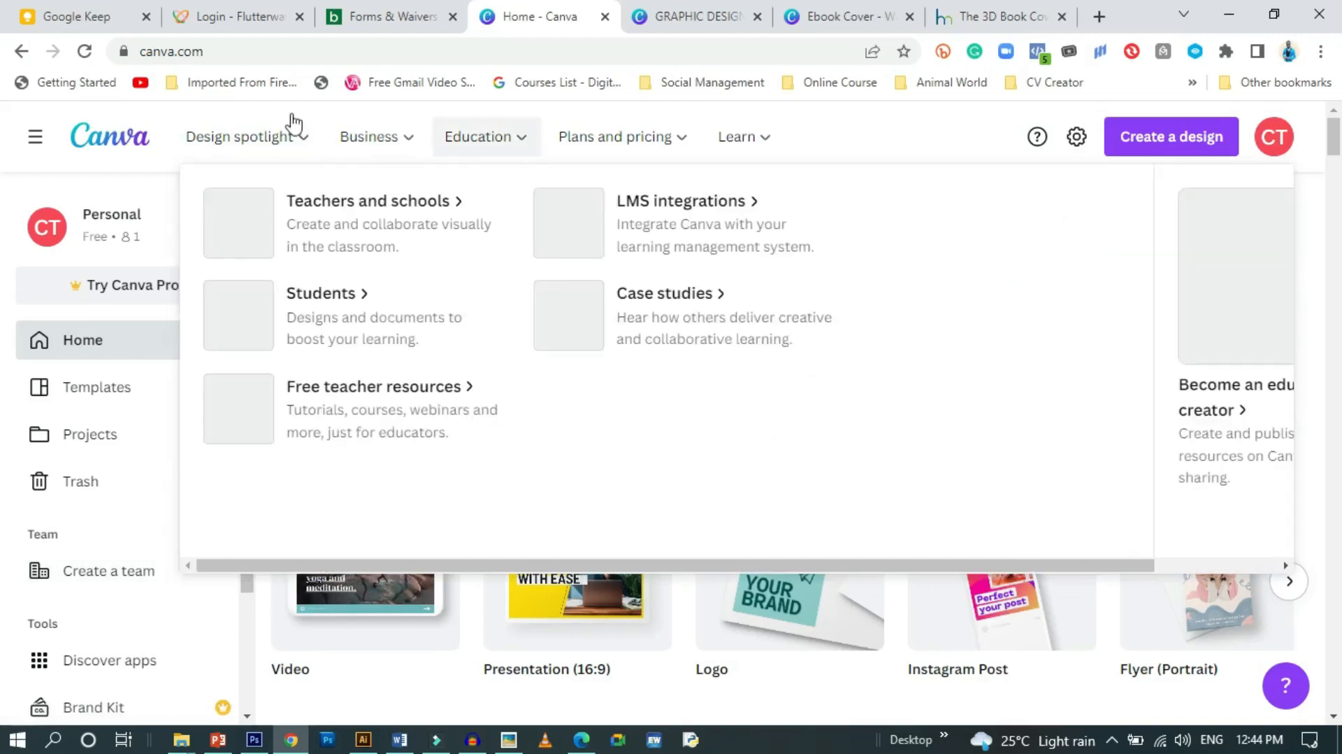
{"action": "mouse_move", "coordinate": [284, 154]}
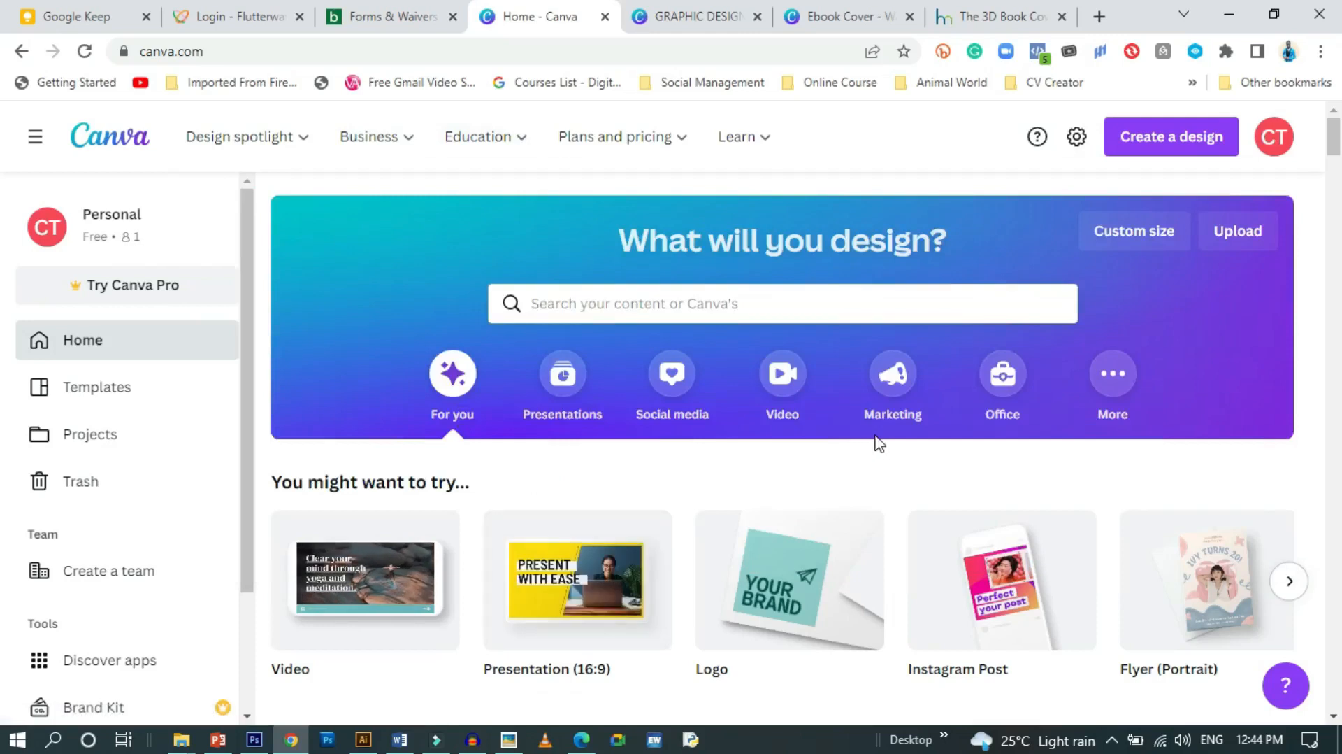
{"action": "scroll", "coordinate": [710, 336], "scroll_direction": "down", "scroll_amount": 2}
{"action": "scroll", "coordinate": [699, 328], "scroll_direction": "up", "scroll_amount": 2}
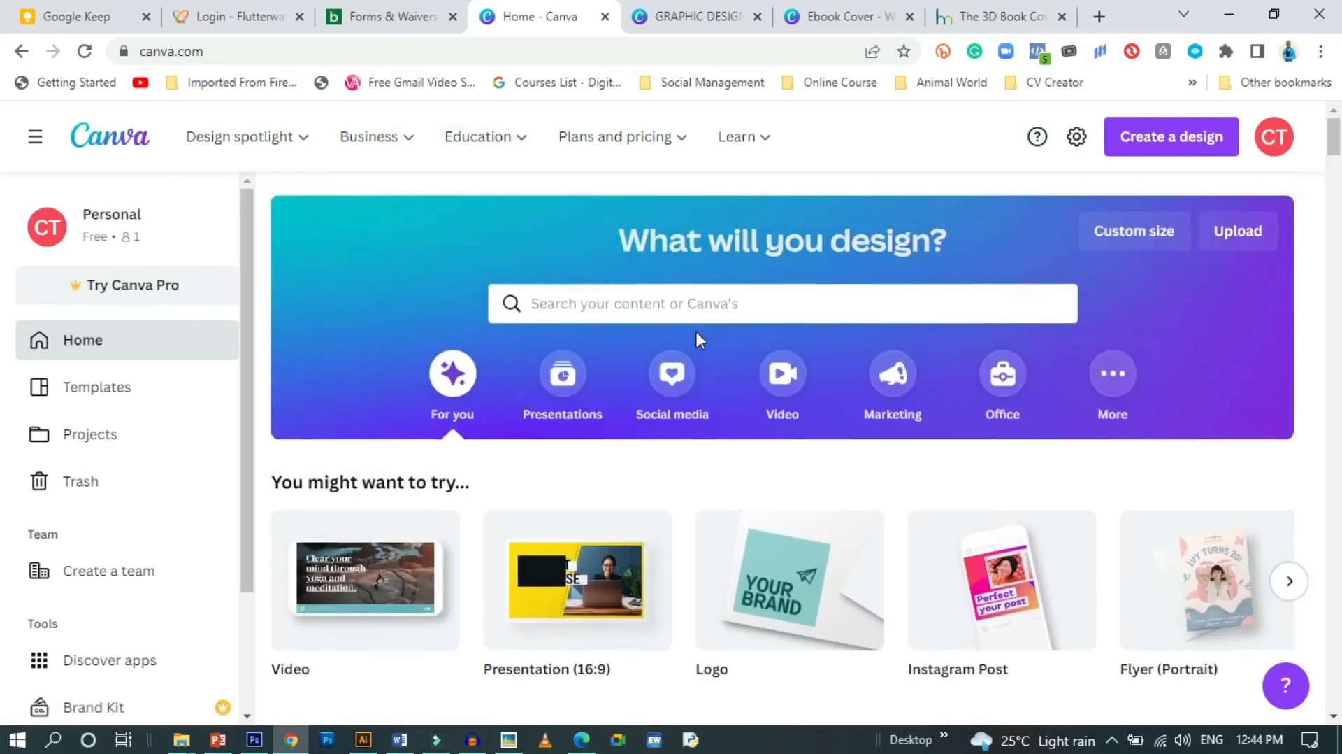
{"action": "left_click", "coordinate": [605, 305]}
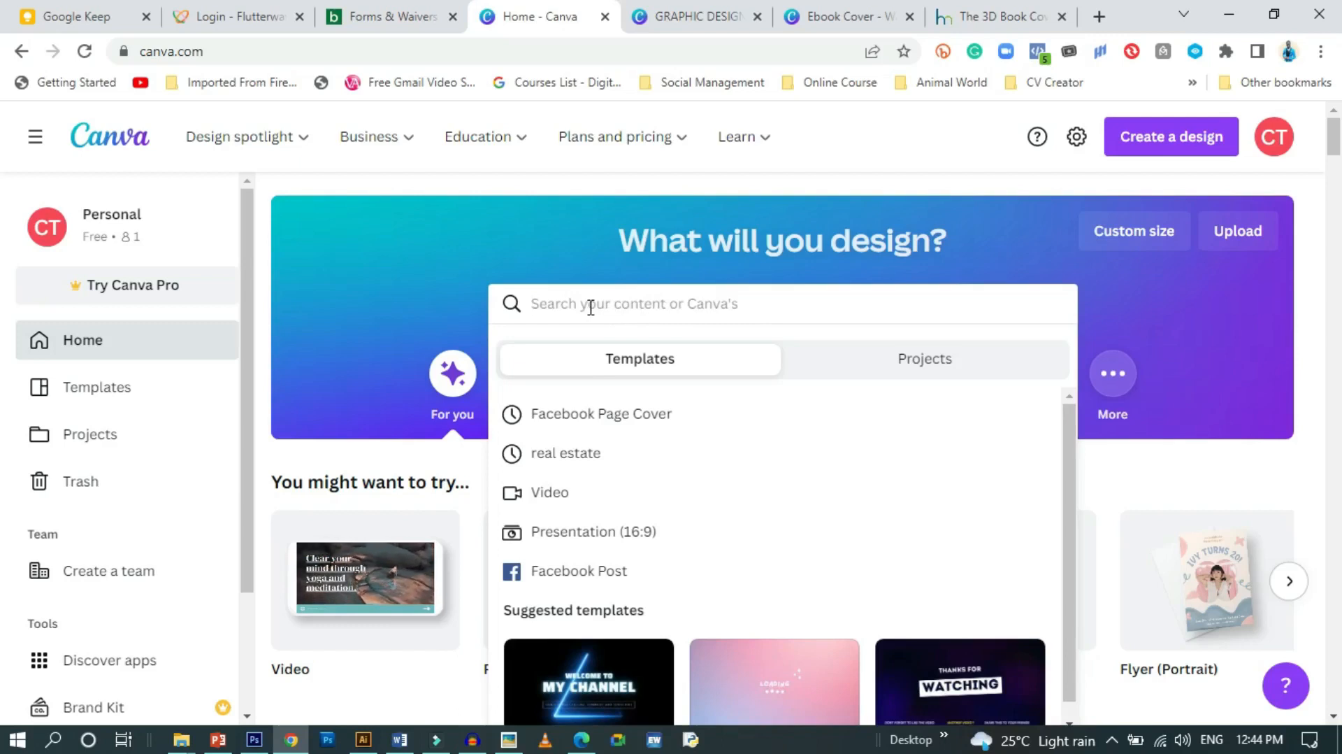
Search 'ebook' and choose the Ebook Cover suggestion to list 592 cover templates
{"action": "type", "text": "ebook"}
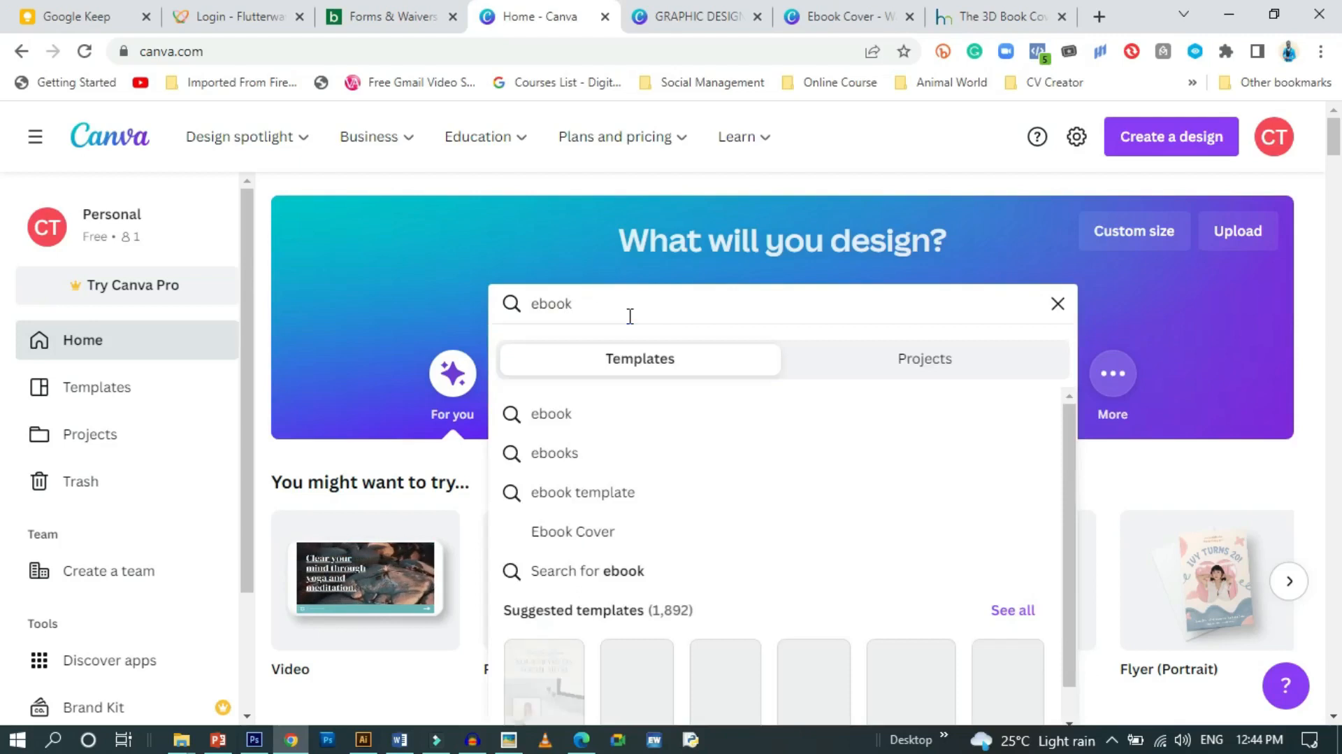
{"action": "left_click", "coordinate": [629, 540]}
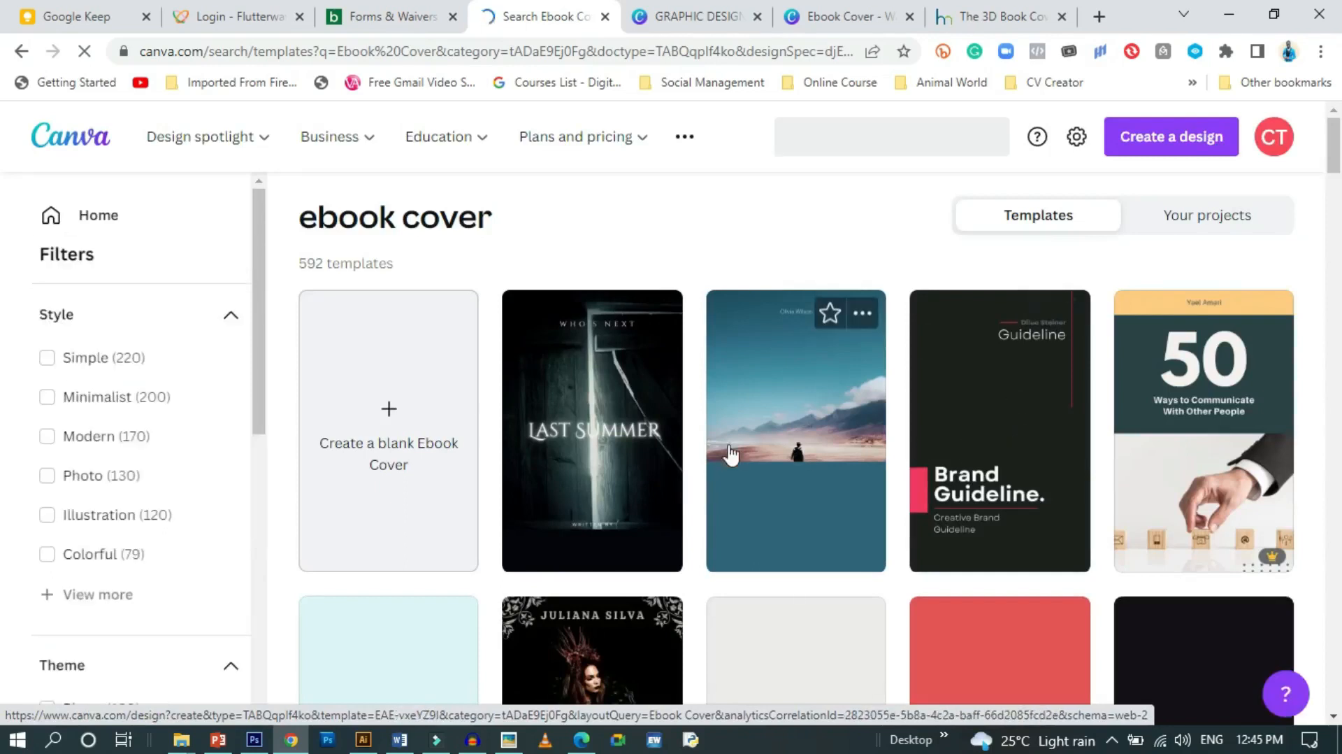
Browse the ebook cover results and open the yellow-and-black 'learn basic design vol.1' template
{"action": "scroll", "coordinate": [695, 519], "scroll_direction": "down", "scroll_amount": 1}
{"action": "scroll", "coordinate": [697, 521], "scroll_direction": "down", "scroll_amount": 3}
{"action": "scroll", "coordinate": [698, 521], "scroll_direction": "up", "scroll_amount": 2}
{"action": "scroll", "coordinate": [839, 539], "scroll_direction": "down", "scroll_amount": 2}
{"action": "scroll", "coordinate": [930, 545], "scroll_direction": "up", "scroll_amount": 2}
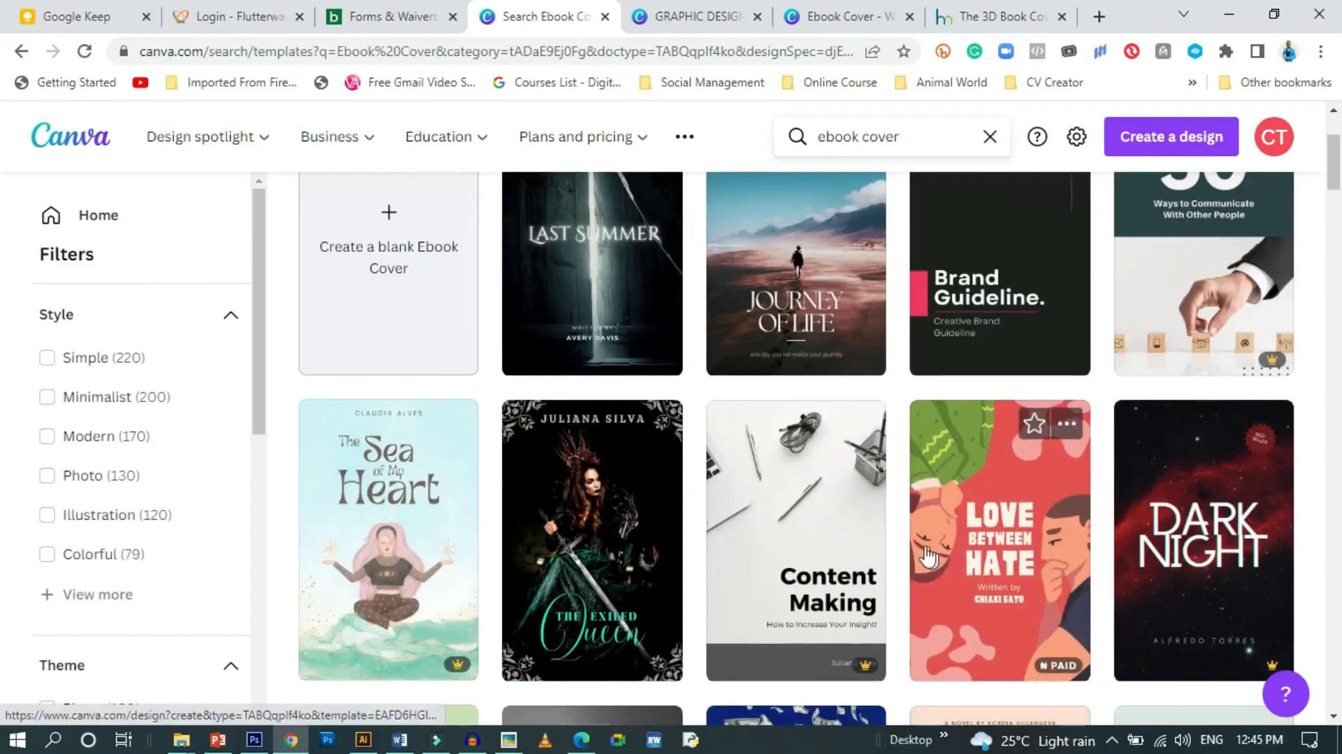
{"action": "scroll", "coordinate": [826, 589], "scroll_direction": "up", "scroll_amount": 1}
{"action": "scroll", "coordinate": [825, 580], "scroll_direction": "up", "scroll_amount": 2}
{"action": "scroll", "coordinate": [828, 584], "scroll_direction": "down", "scroll_amount": 3}
{"action": "scroll", "coordinate": [832, 559], "scroll_direction": "up", "scroll_amount": 3}
{"action": "scroll", "coordinate": [482, 490], "scroll_direction": "down", "scroll_amount": 5}
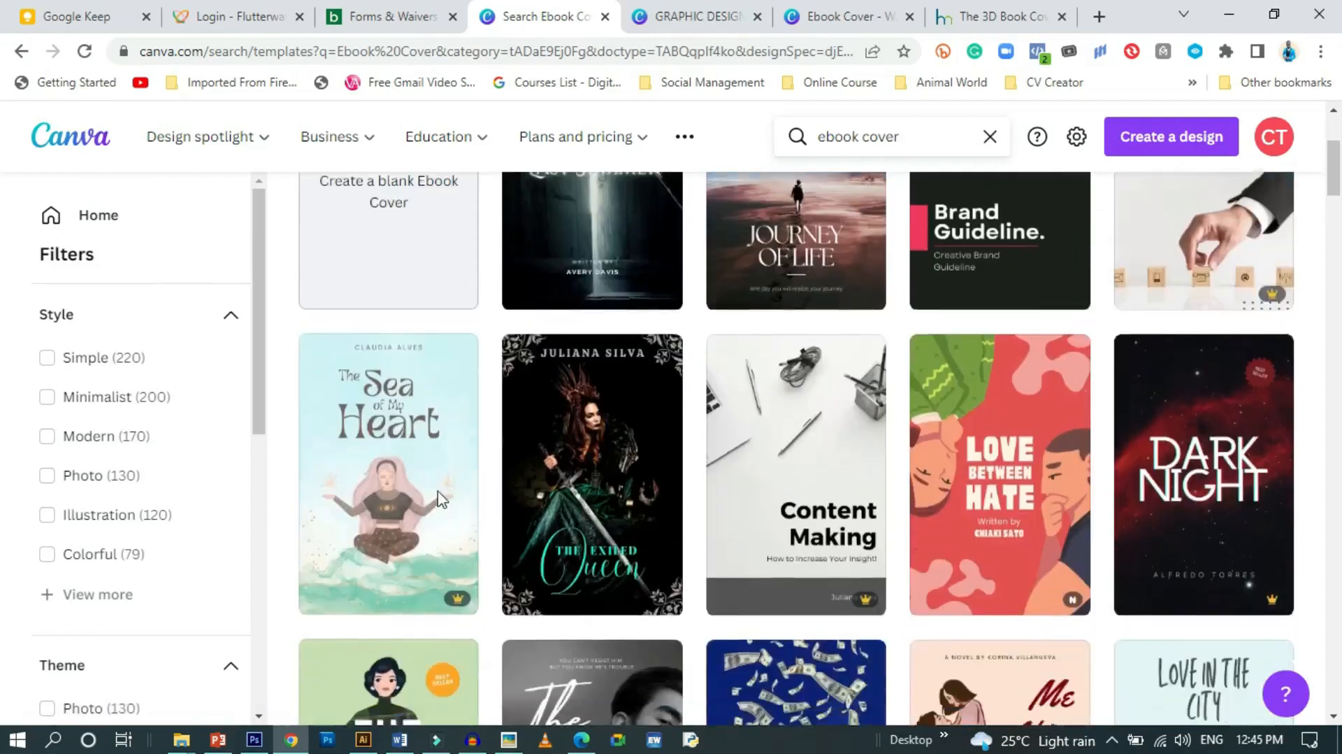
{"action": "scroll", "coordinate": [430, 500], "scroll_direction": "down", "scroll_amount": 3}
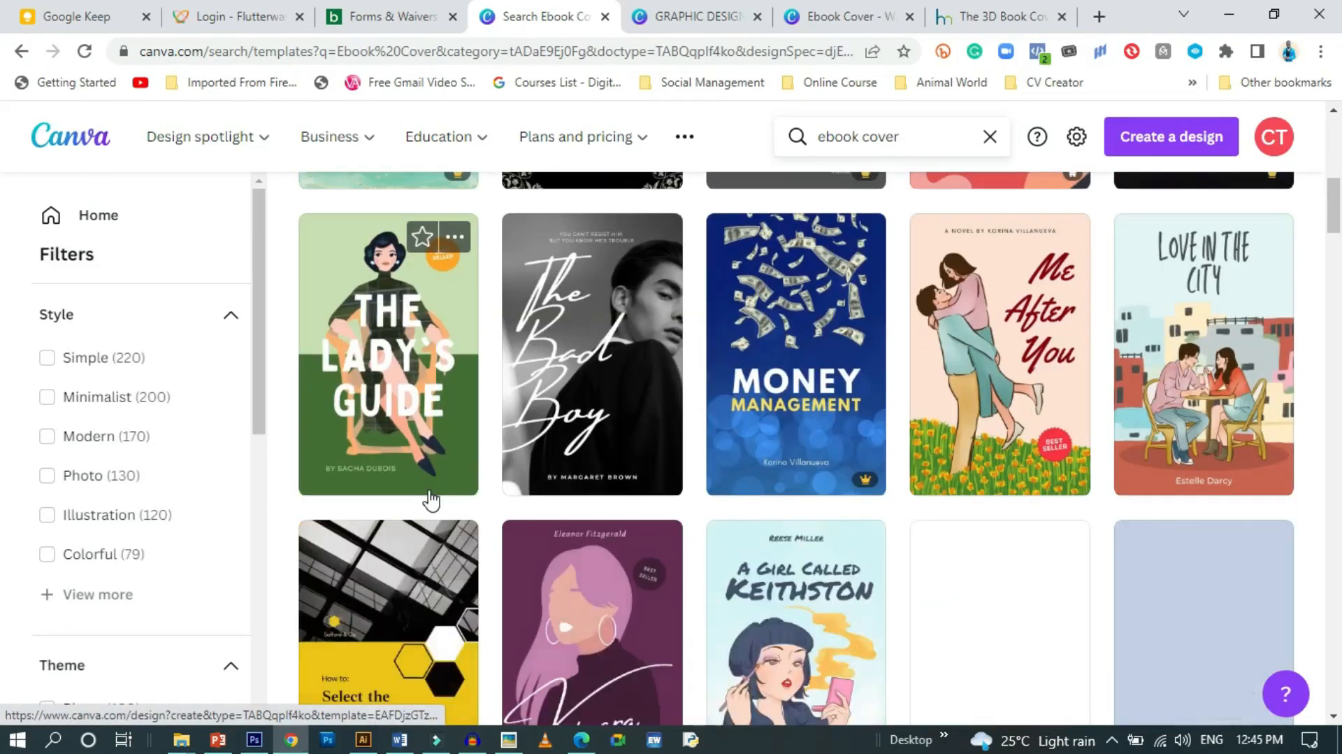
{"action": "scroll", "coordinate": [432, 501], "scroll_direction": "down", "scroll_amount": 3}
{"action": "scroll", "coordinate": [430, 499], "scroll_direction": "down", "scroll_amount": 1}
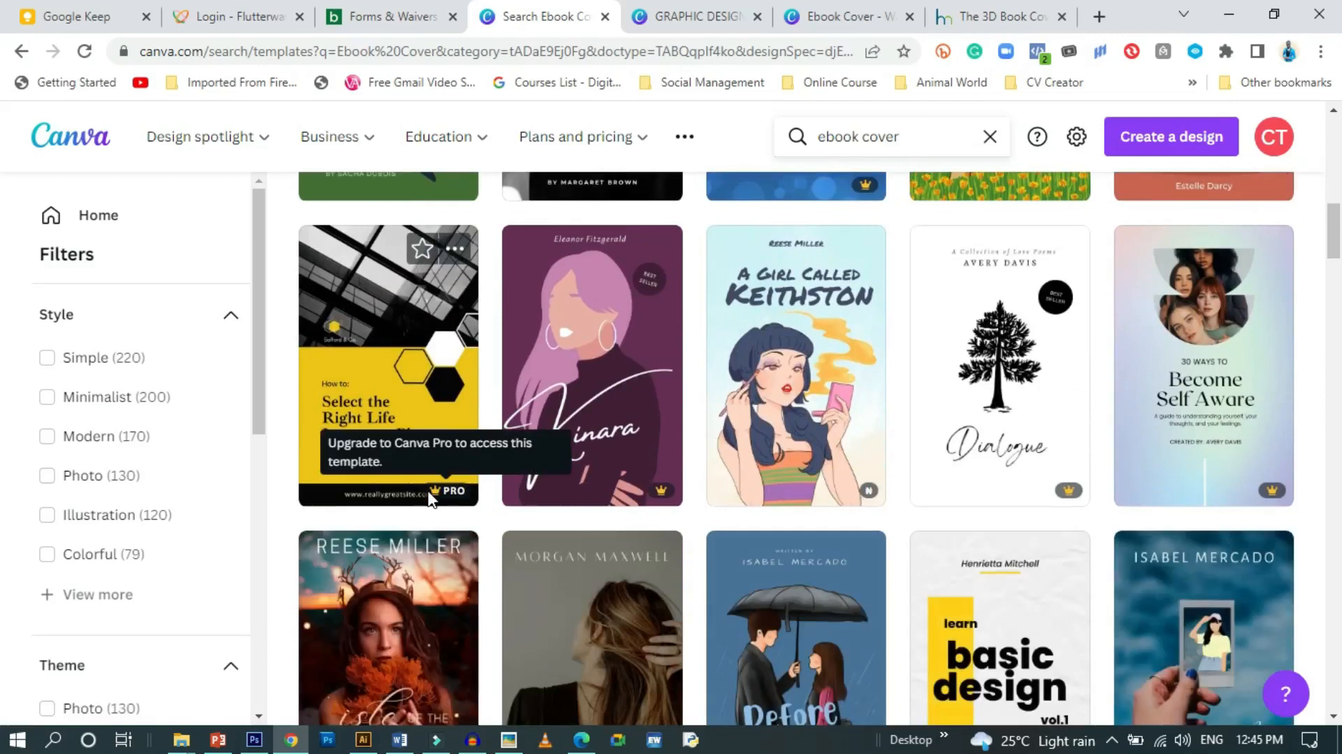
{"action": "scroll", "coordinate": [428, 498], "scroll_direction": "down", "scroll_amount": 1}
{"action": "scroll", "coordinate": [430, 500], "scroll_direction": "down", "scroll_amount": 1}
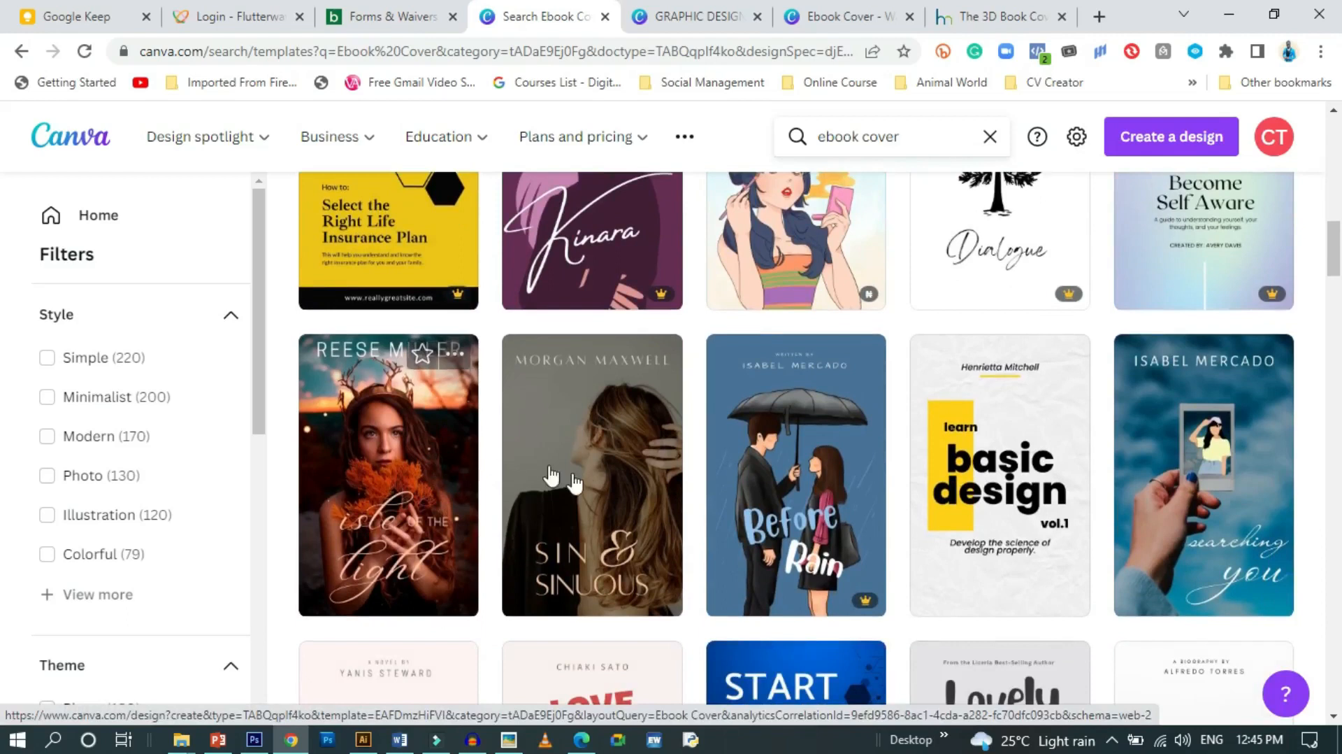
{"action": "scroll", "coordinate": [539, 559], "scroll_direction": "down", "scroll_amount": 3}
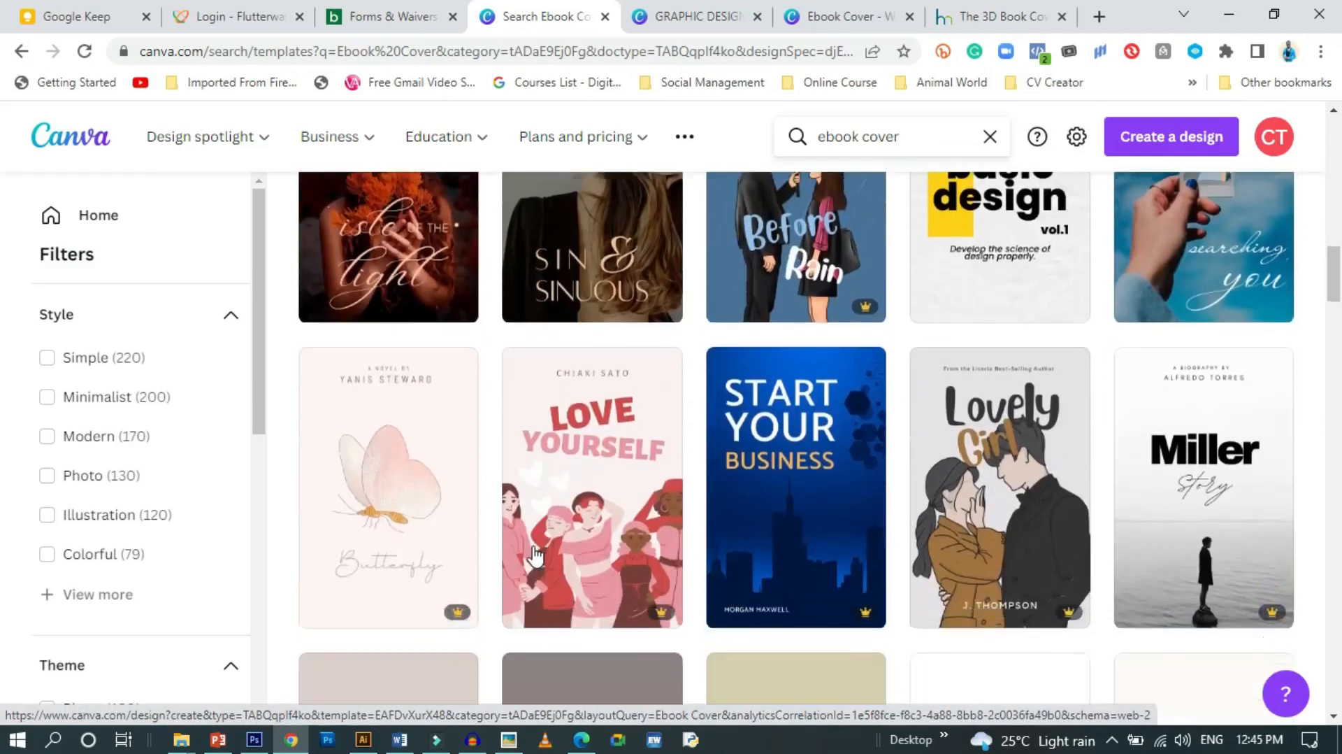
{"action": "scroll", "coordinate": [531, 553], "scroll_direction": "down", "scroll_amount": 1}
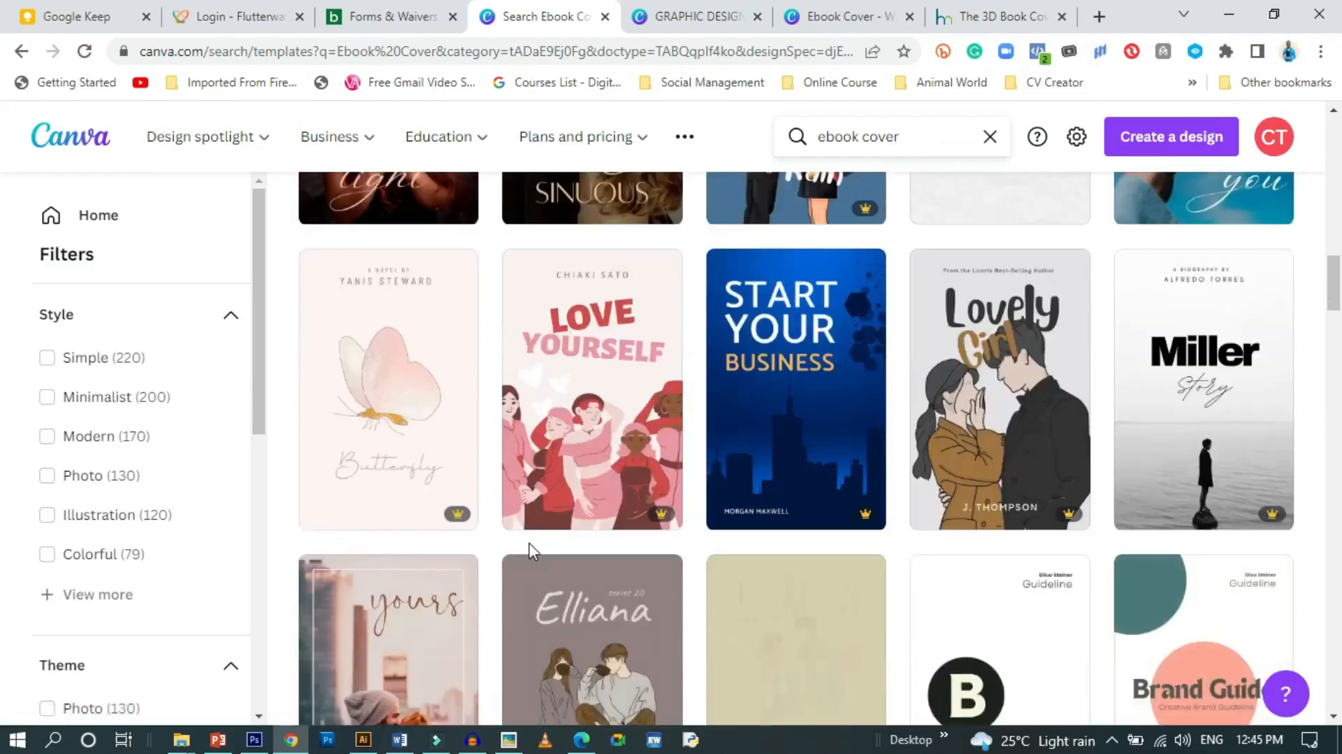
{"action": "scroll", "coordinate": [531, 552], "scroll_direction": "up", "scroll_amount": 3}
{"action": "scroll", "coordinate": [532, 553], "scroll_direction": "up", "scroll_amount": 1}
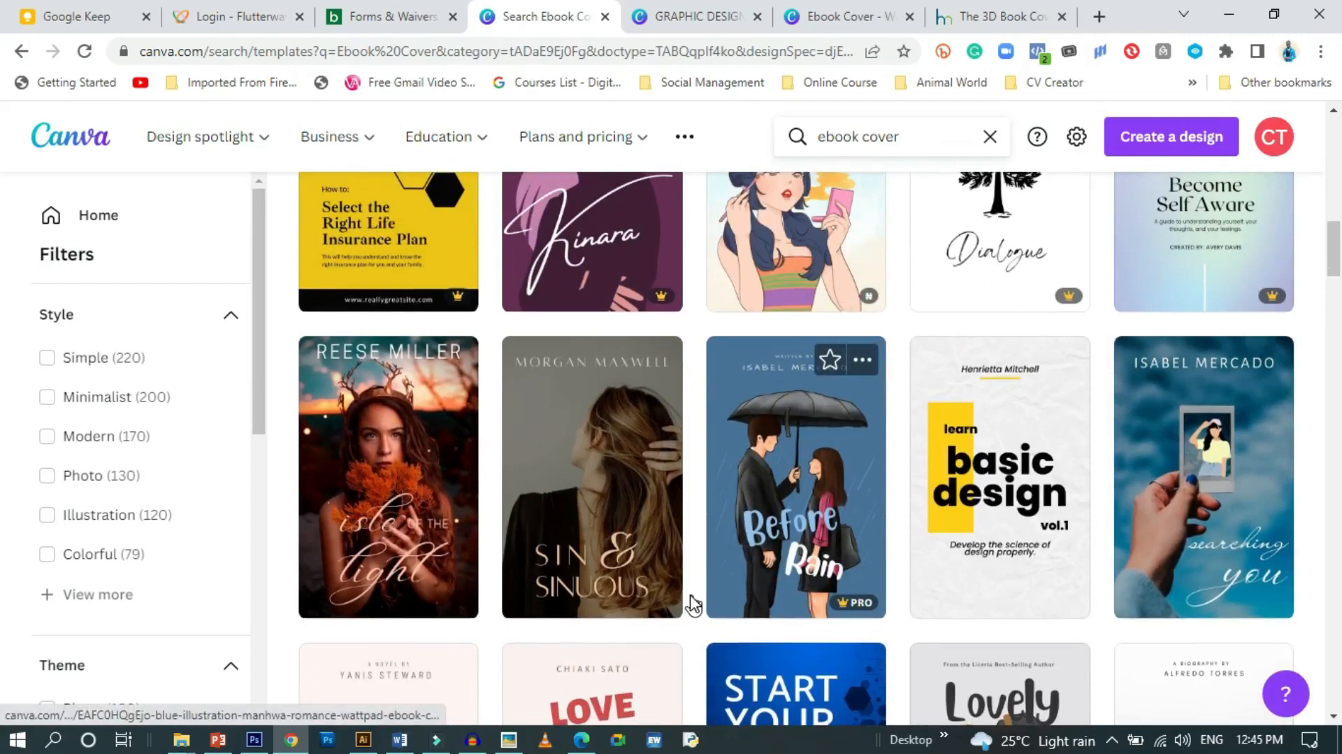
{"action": "scroll", "coordinate": [692, 596], "scroll_direction": "up", "scroll_amount": 2}
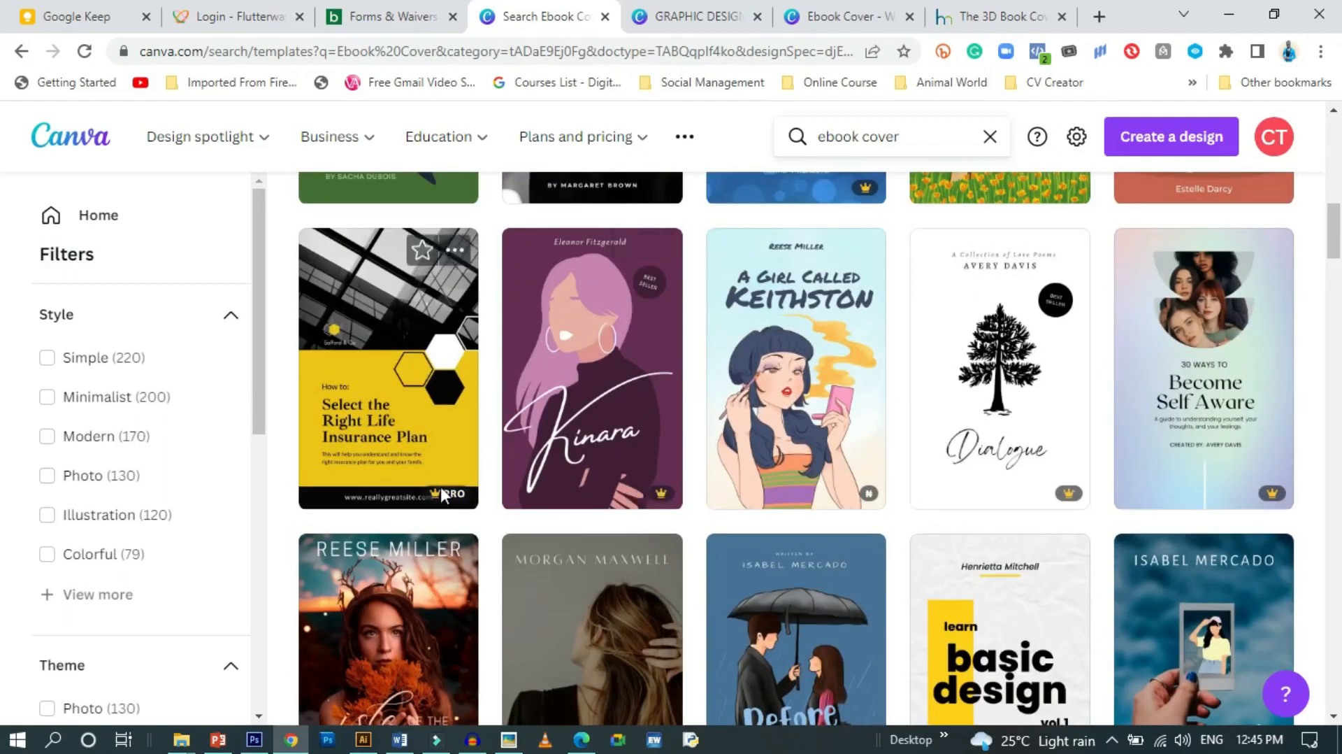
{"action": "scroll", "coordinate": [485, 584], "scroll_direction": "down", "scroll_amount": 2}
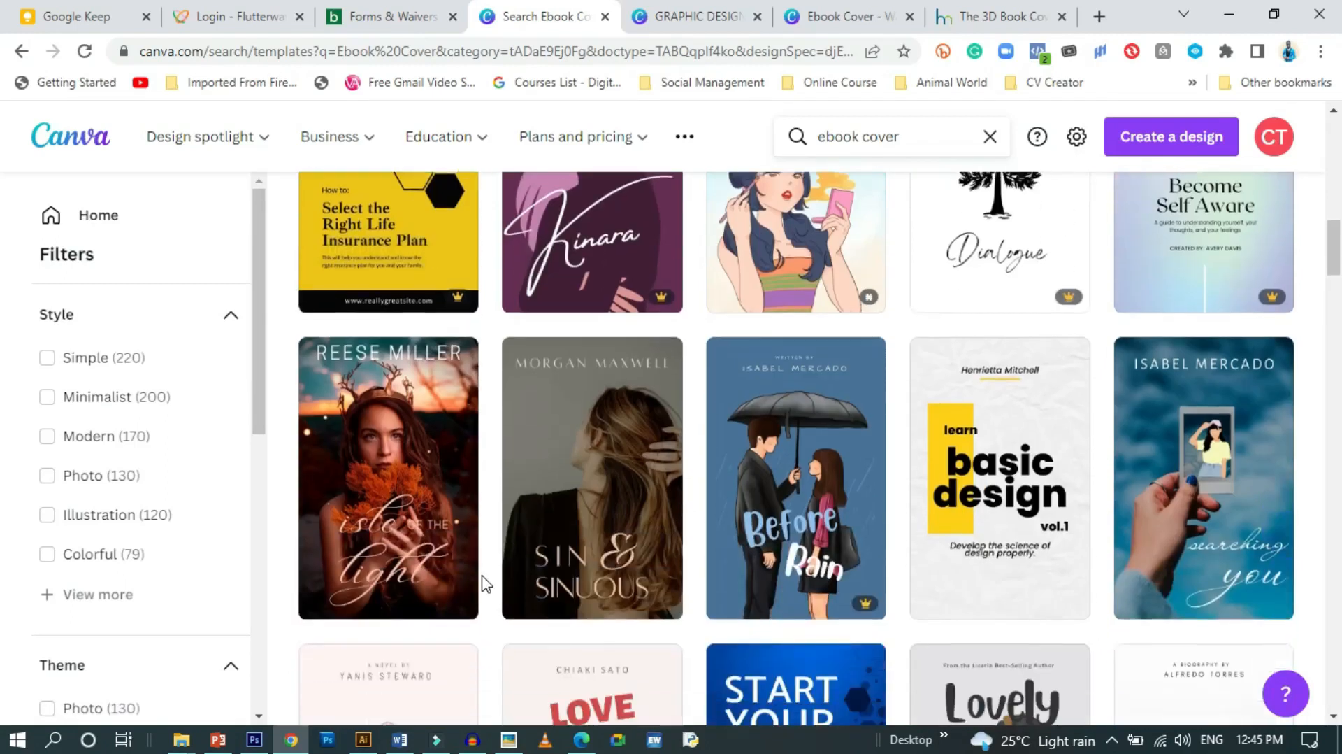
{"action": "scroll", "coordinate": [981, 625], "scroll_direction": "up", "scroll_amount": 8}
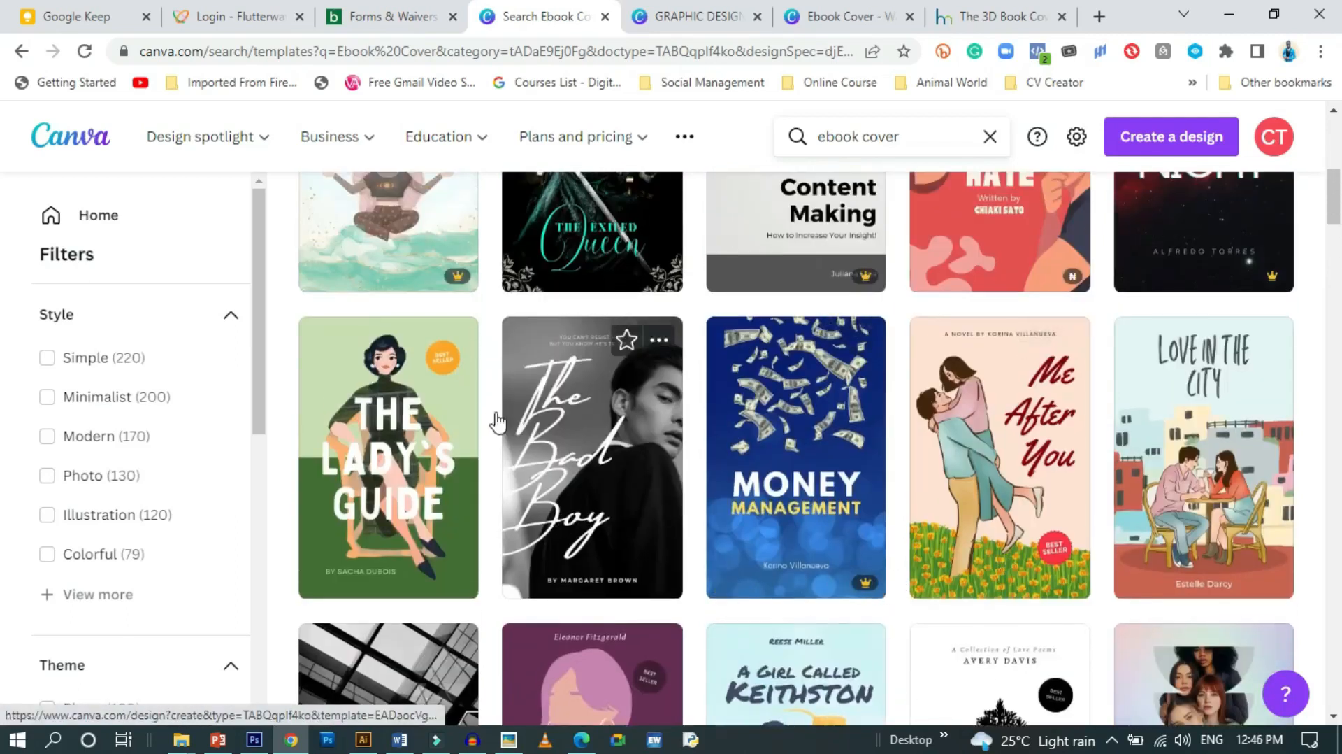
{"action": "scroll", "coordinate": [769, 475], "scroll_direction": "up", "scroll_amount": 5}
{"action": "scroll", "coordinate": [937, 584], "scroll_direction": "up", "scroll_amount": 2}
{"action": "scroll", "coordinate": [821, 529], "scroll_direction": "down", "scroll_amount": 2}
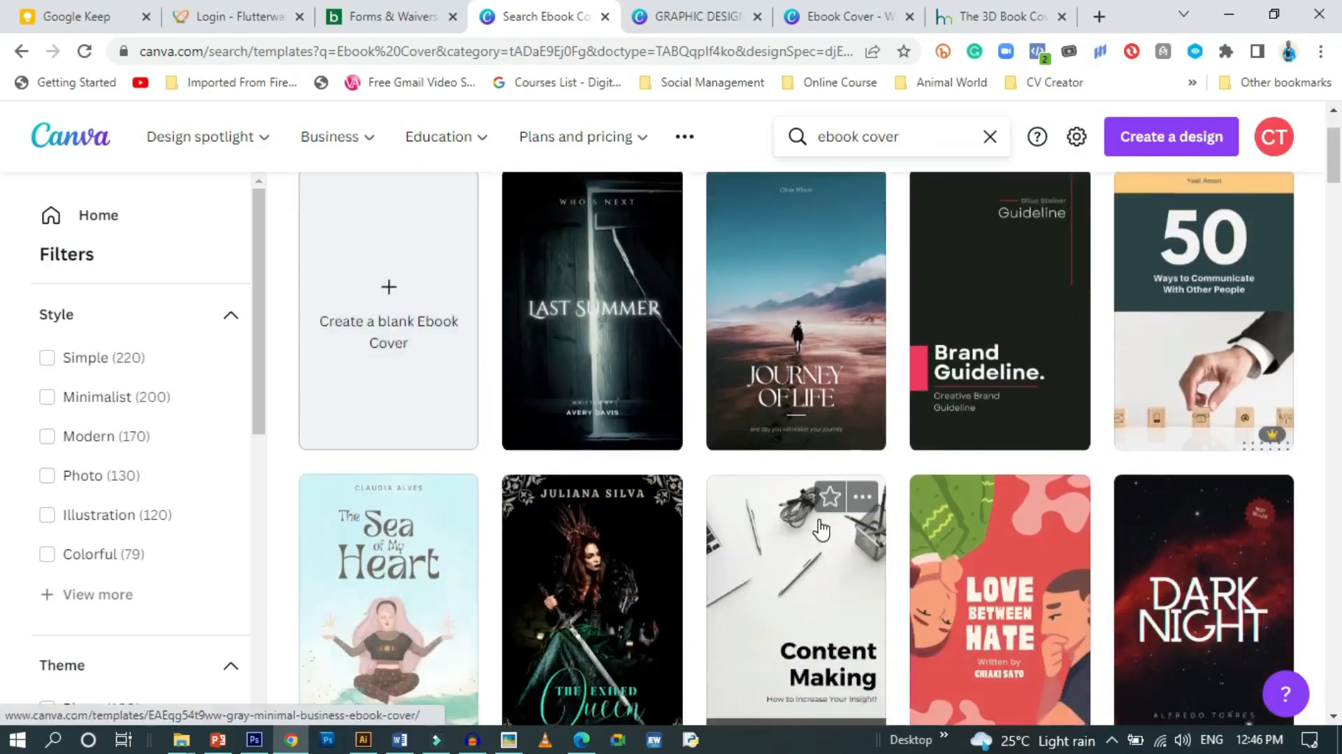
{"action": "scroll", "coordinate": [821, 529], "scroll_direction": "down", "scroll_amount": 1}
{"action": "scroll", "coordinate": [822, 529], "scroll_direction": "up", "scroll_amount": 3}
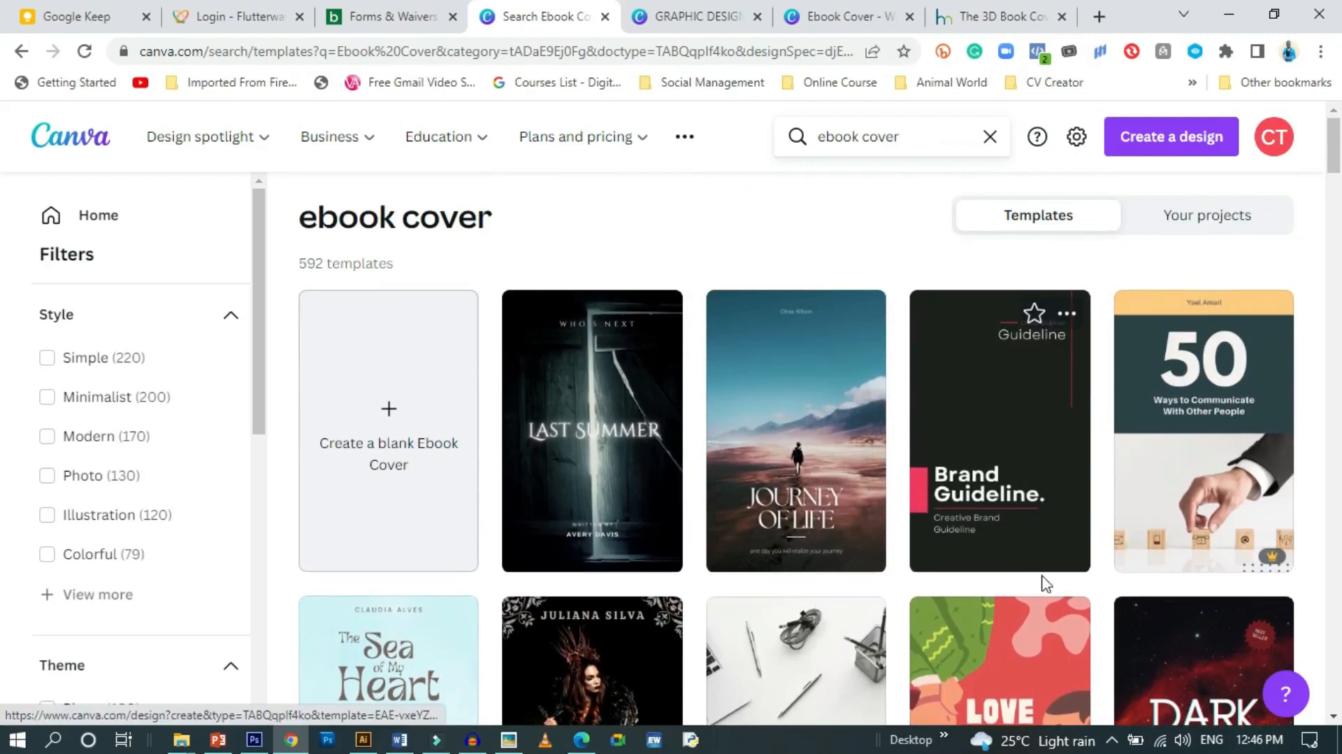
{"action": "scroll", "coordinate": [943, 649], "scroll_direction": "down", "scroll_amount": 4}
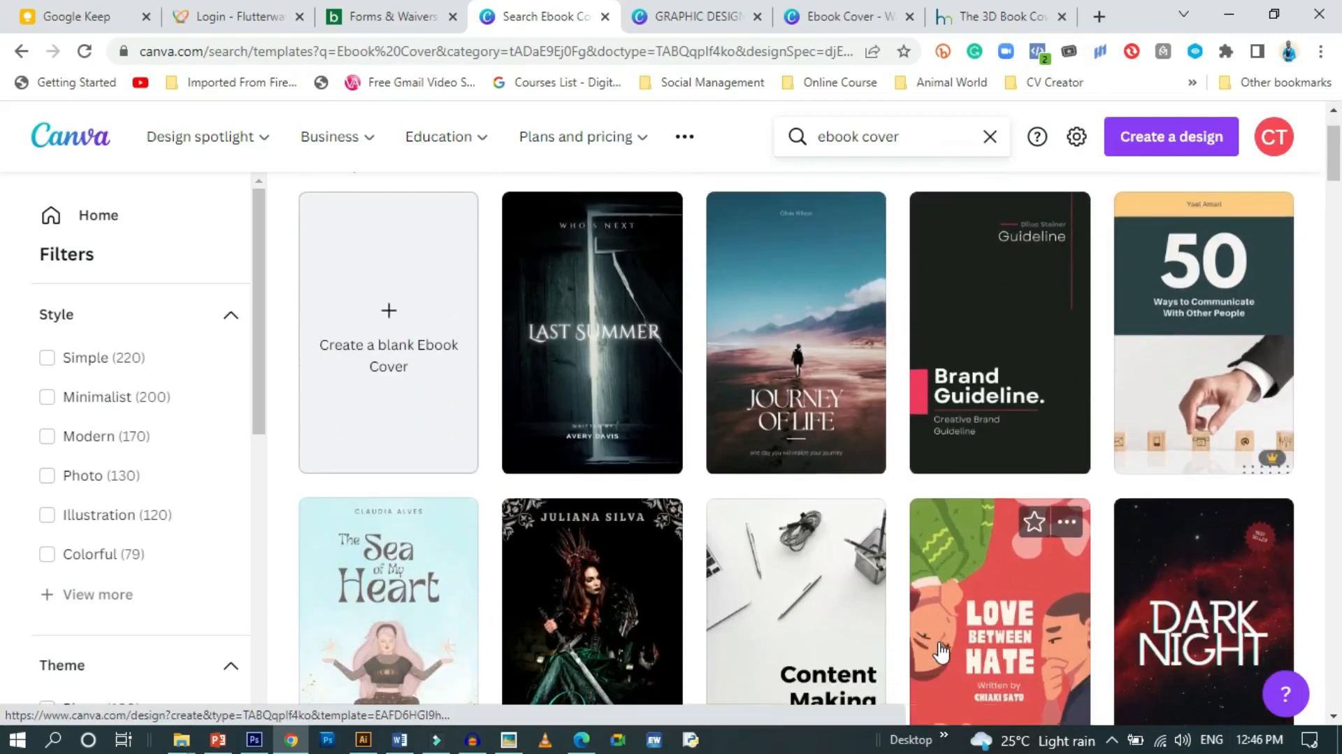
{"action": "scroll", "coordinate": [878, 587], "scroll_direction": "down", "scroll_amount": 4}
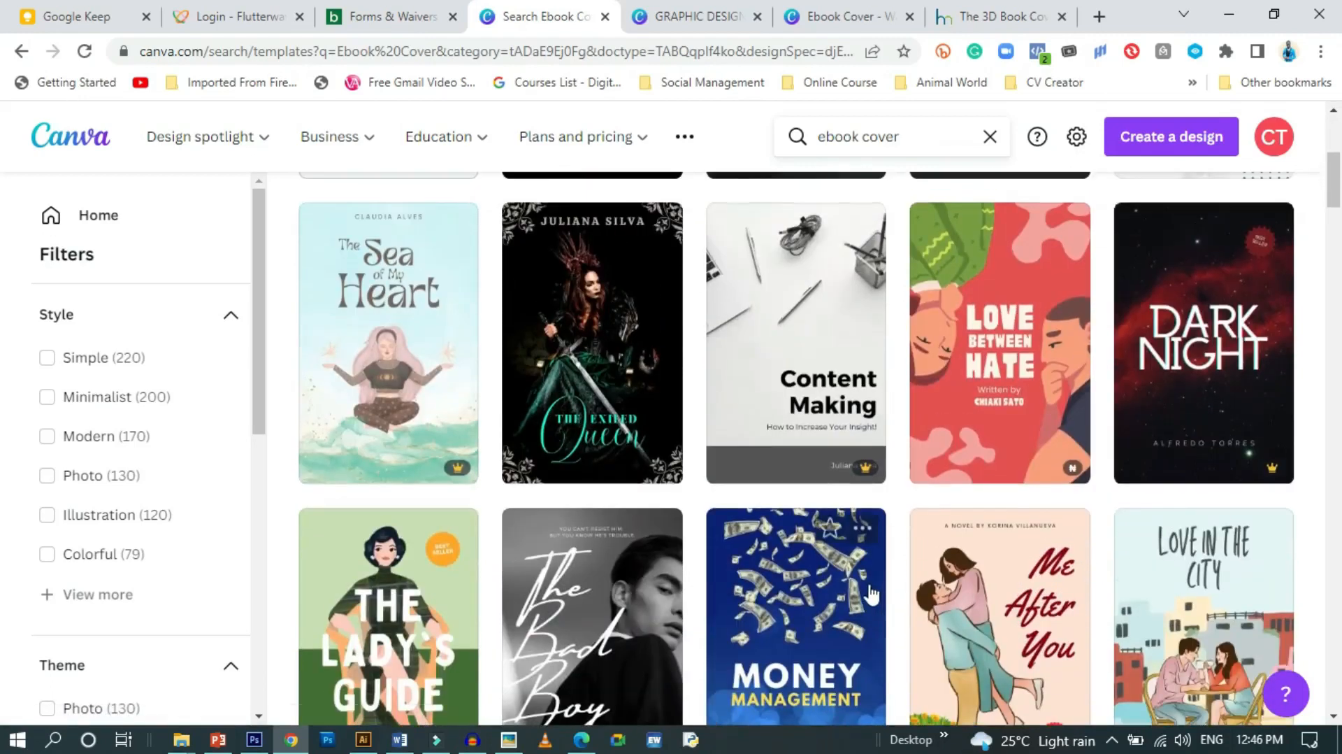
{"action": "scroll", "coordinate": [692, 535], "scroll_direction": "down", "scroll_amount": 7}
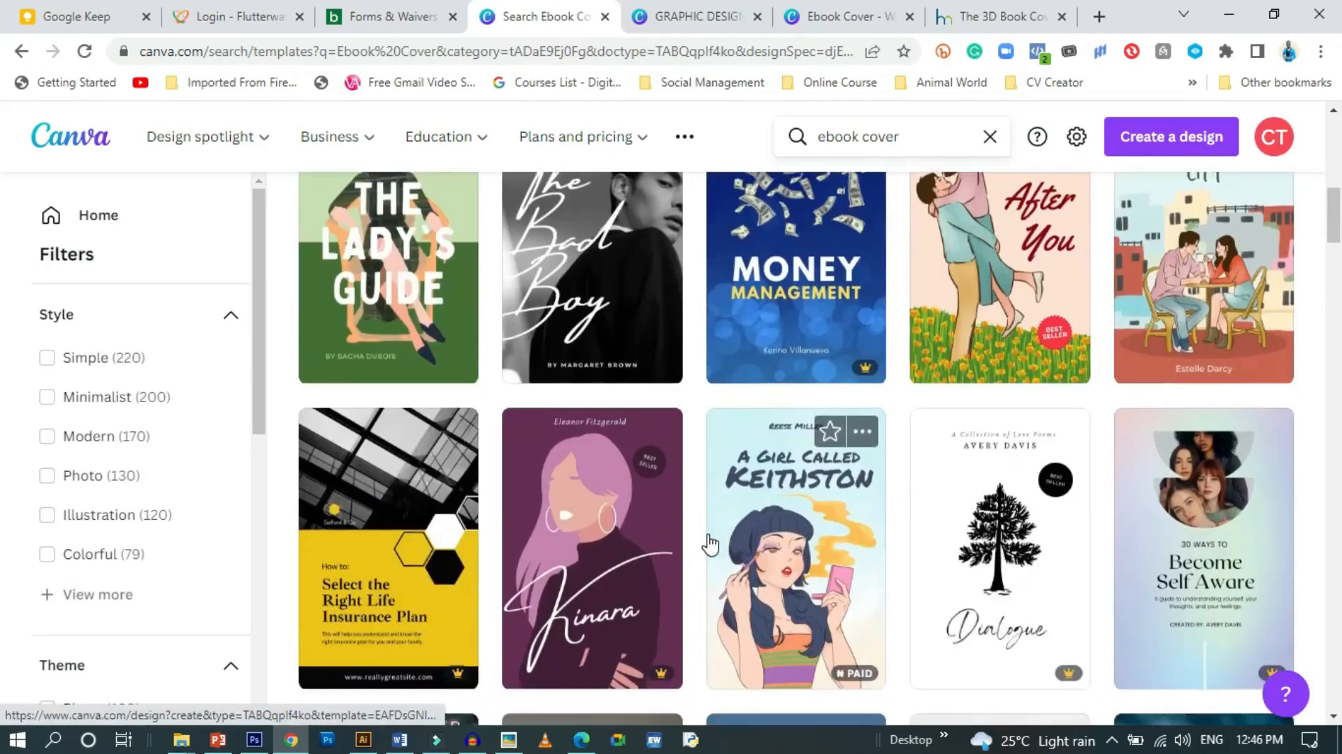
{"action": "scroll", "coordinate": [709, 545], "scroll_direction": "down", "scroll_amount": 3}
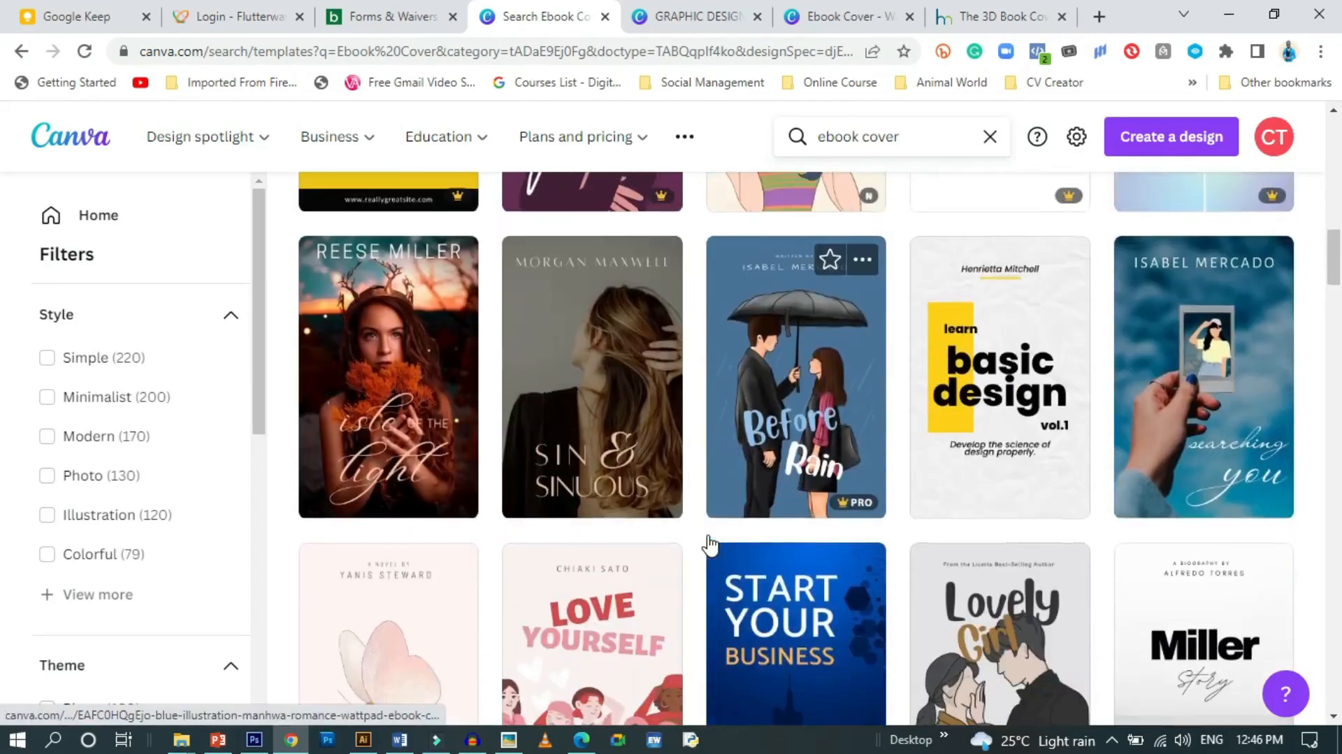
{"action": "scroll", "coordinate": [707, 538], "scroll_direction": "down", "scroll_amount": 2}
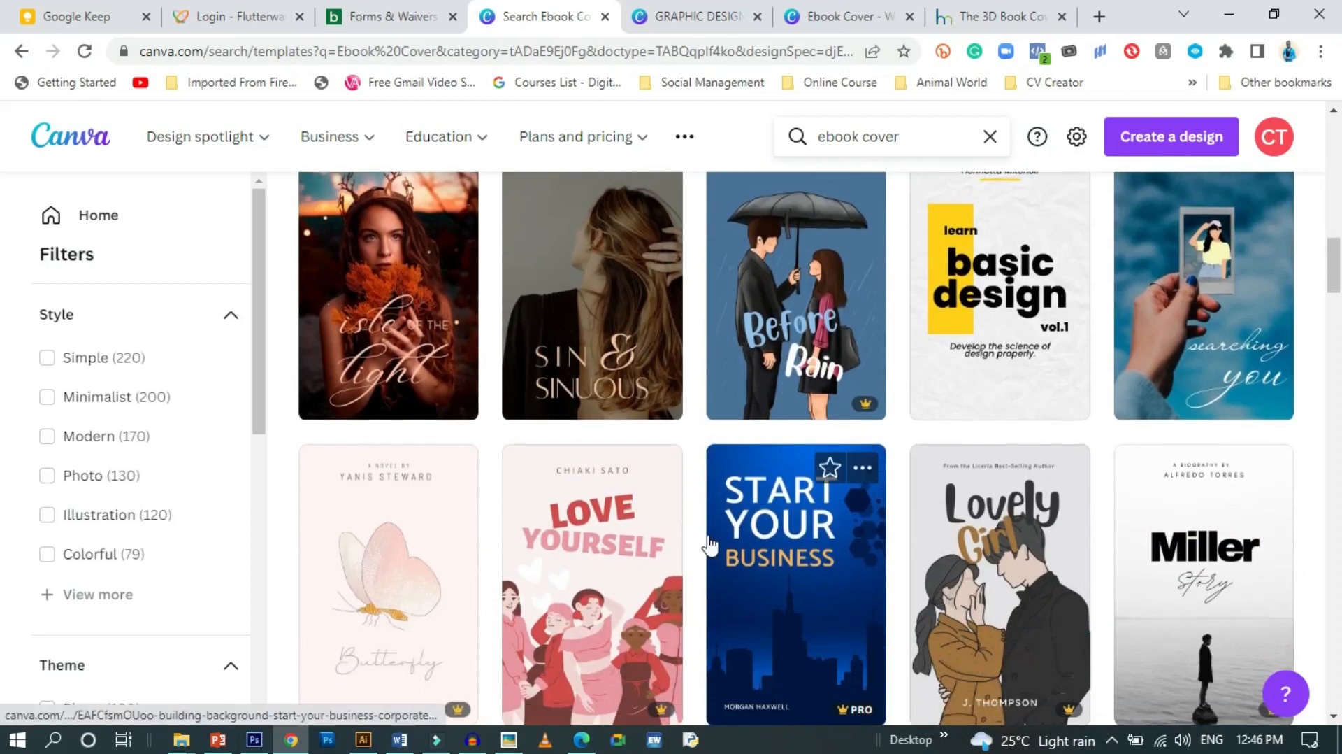
{"action": "scroll", "coordinate": [709, 545], "scroll_direction": "down", "scroll_amount": 8}
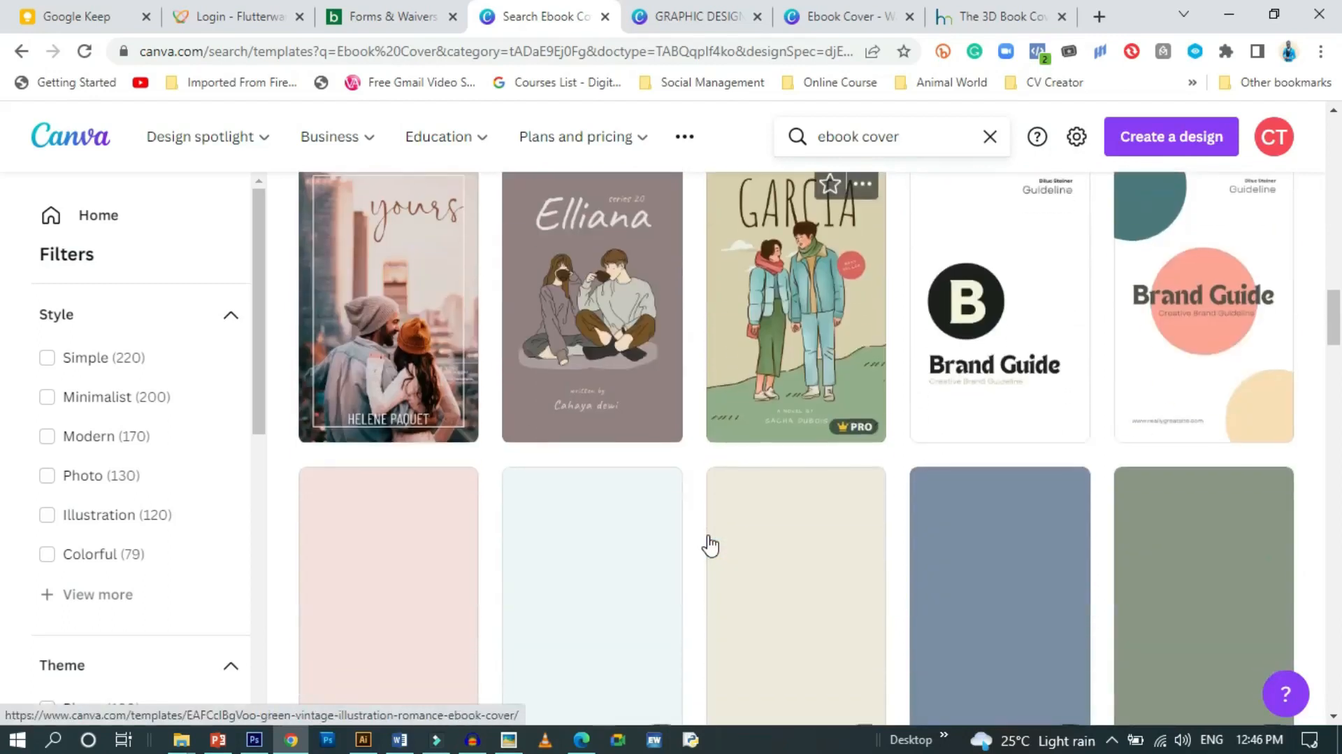
{"action": "scroll", "coordinate": [710, 544], "scroll_direction": "up", "scroll_amount": 3}
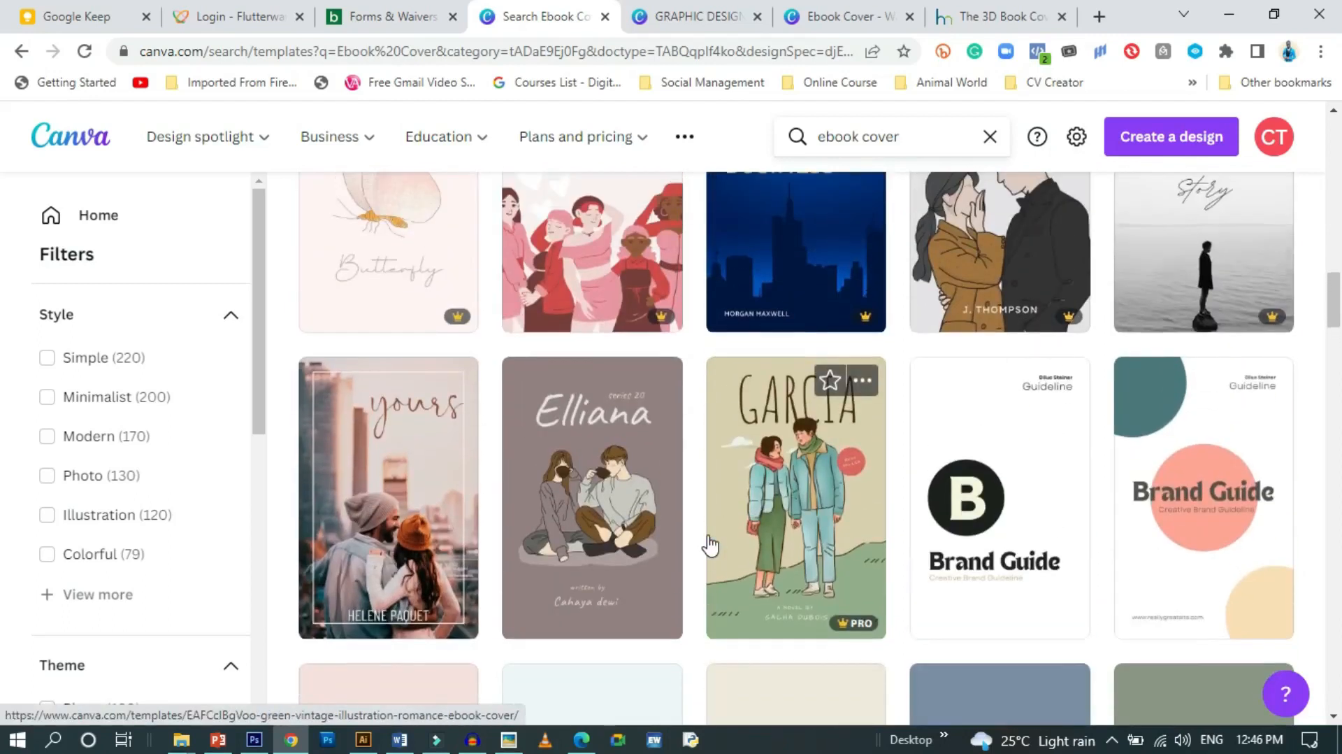
{"action": "scroll", "coordinate": [710, 545], "scroll_direction": "up", "scroll_amount": 4}
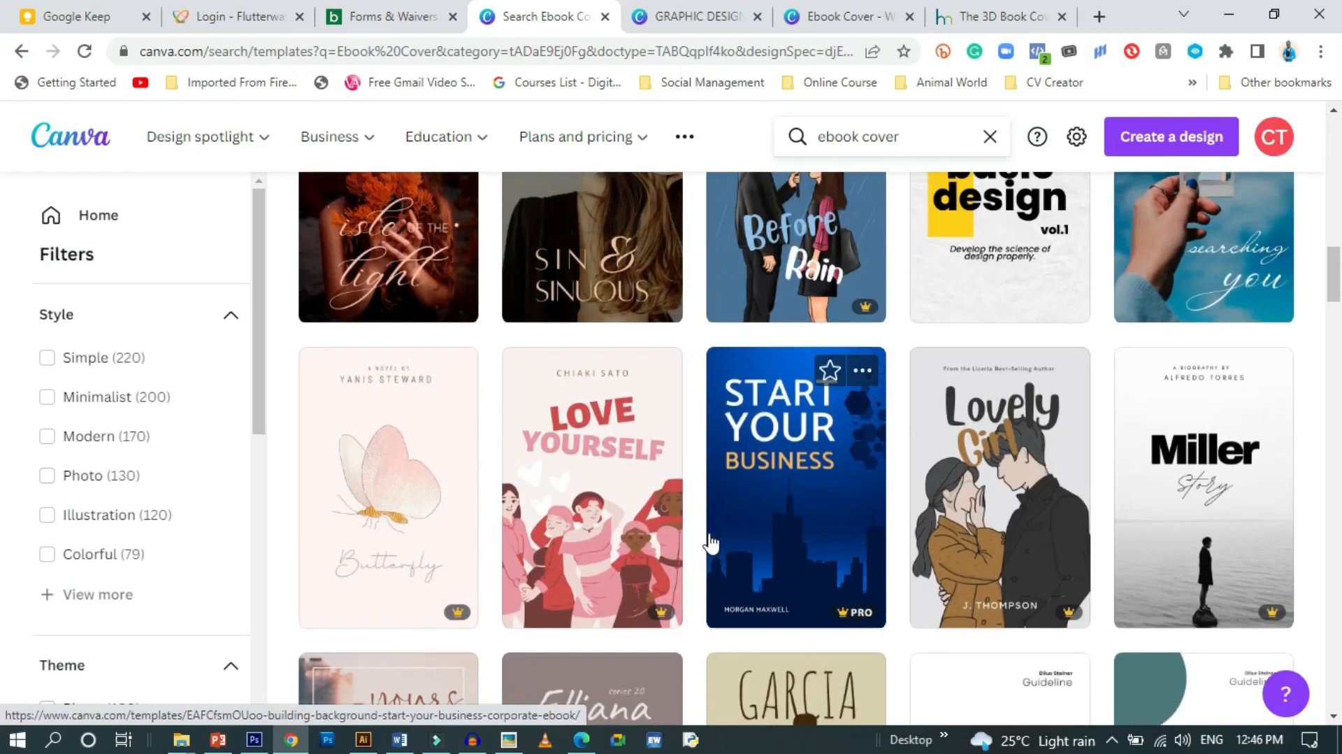
{"action": "scroll", "coordinate": [762, 506], "scroll_direction": "up", "scroll_amount": 4}
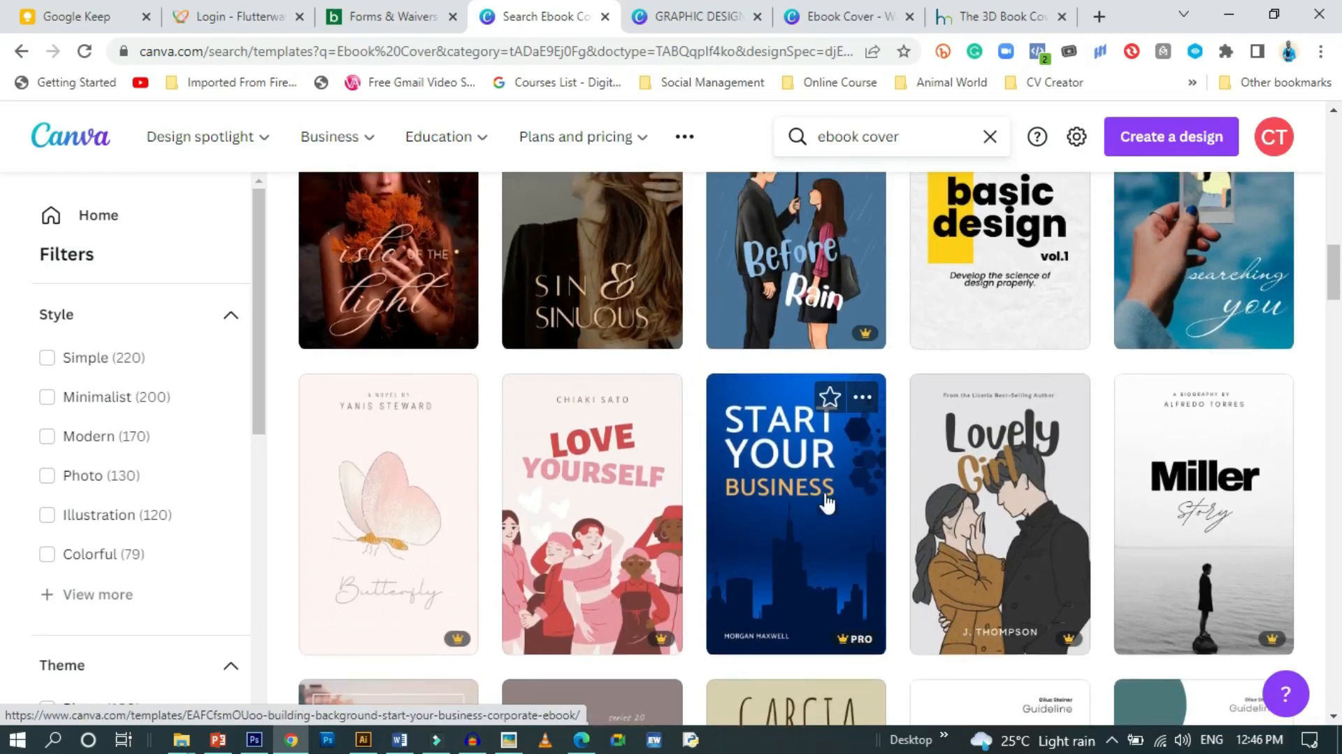
{"action": "scroll", "coordinate": [827, 502], "scroll_direction": "up", "scroll_amount": 2}
{"action": "scroll", "coordinate": [828, 501], "scroll_direction": "down", "scroll_amount": 2}
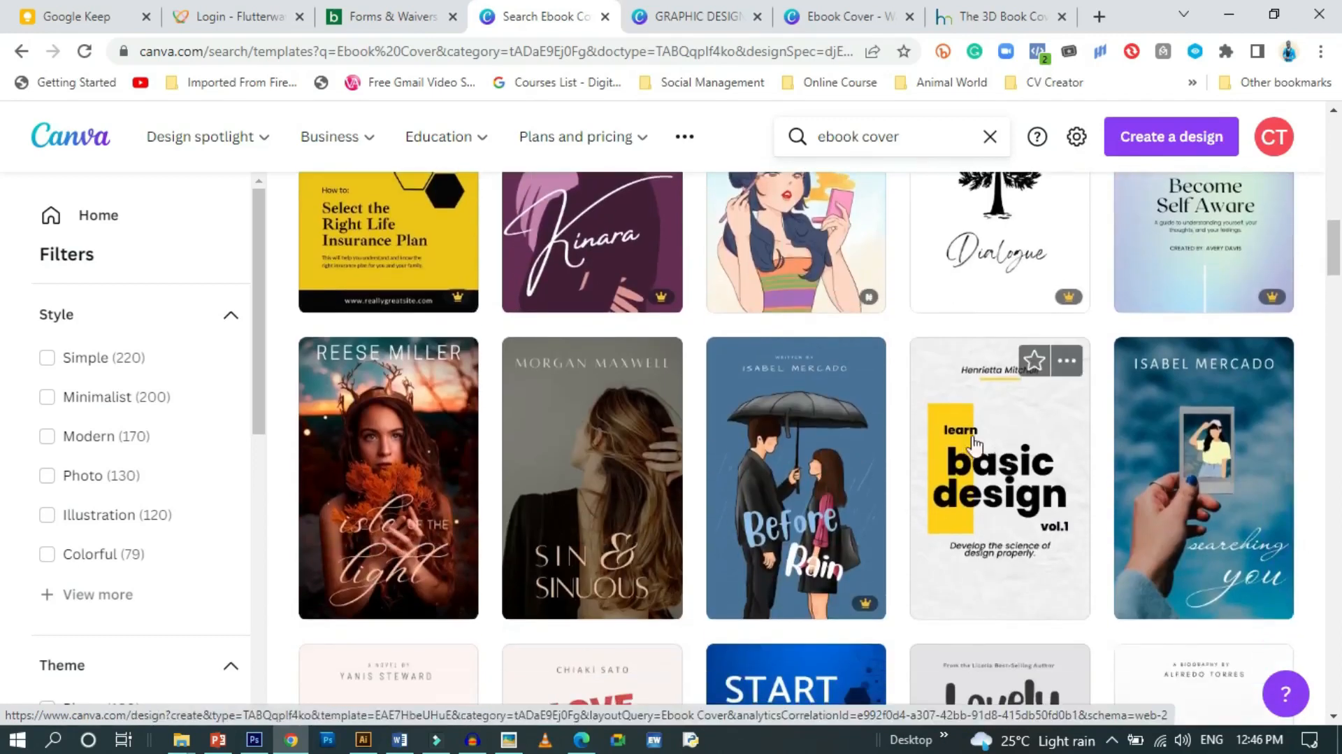
{"action": "left_click", "coordinate": [1004, 448]}
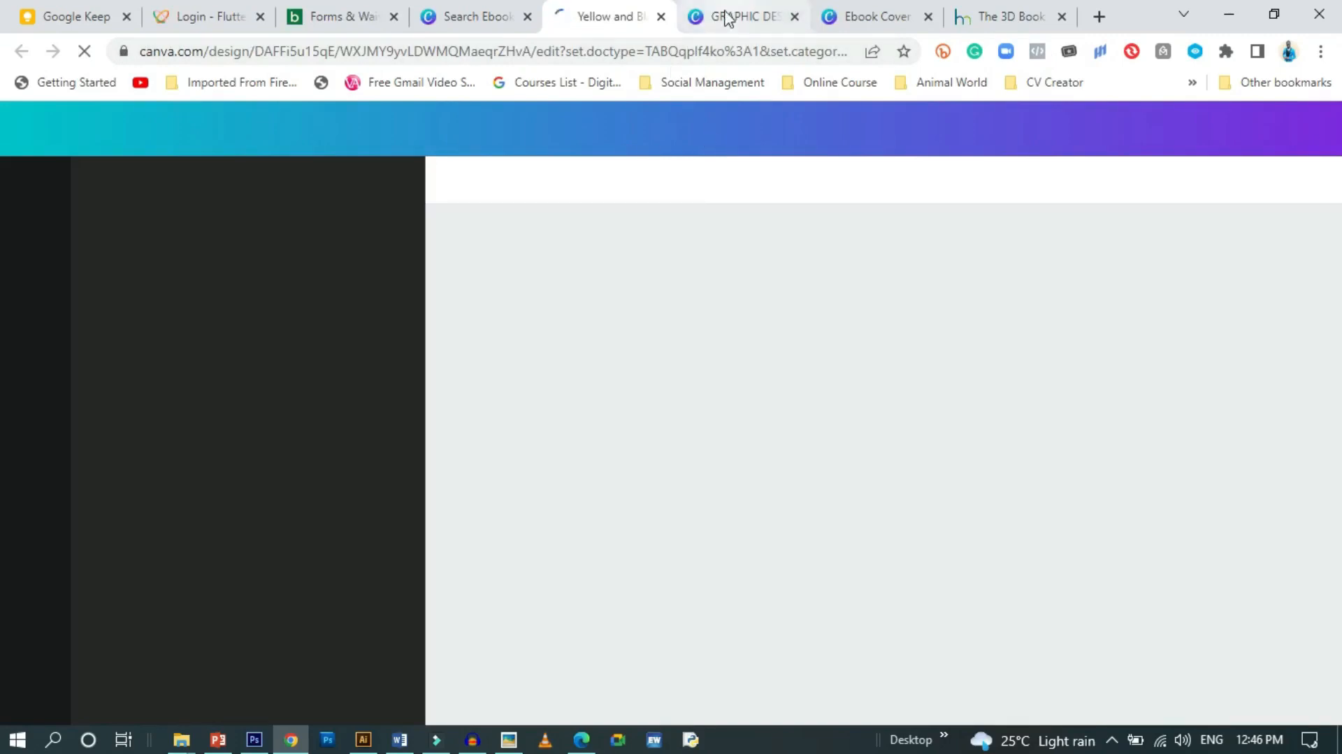
Compare the Graphic Design with Canva and three-page Ebook Cover tabs, then return to the 'Yellow and Black' template
{"action": "left_click", "coordinate": [756, 15]}
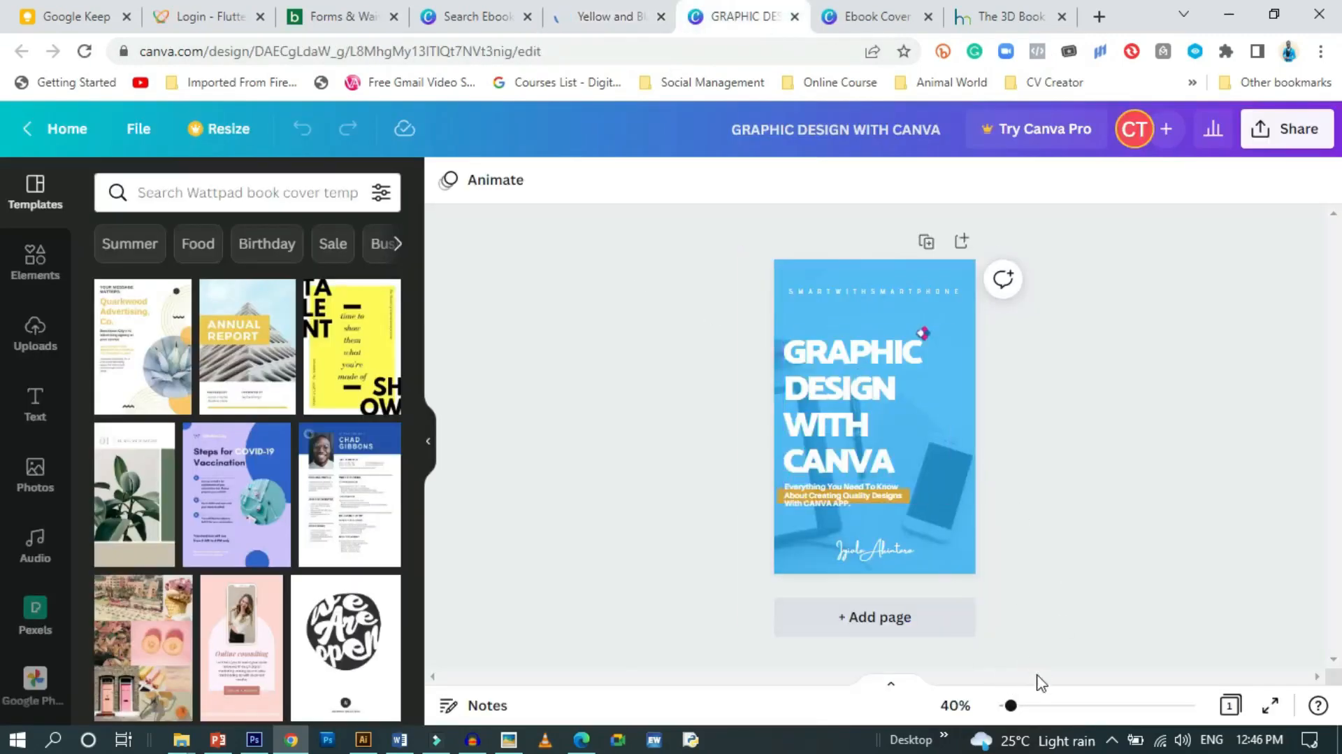
{"action": "mouse_move", "coordinate": [1012, 707]}
{"action": "left_mouse_down"}
{"action": "mouse_move", "coordinate": [1032, 708]}
{"action": "mouse_move", "coordinate": [1015, 707]}
{"action": "left_mouse_up"}
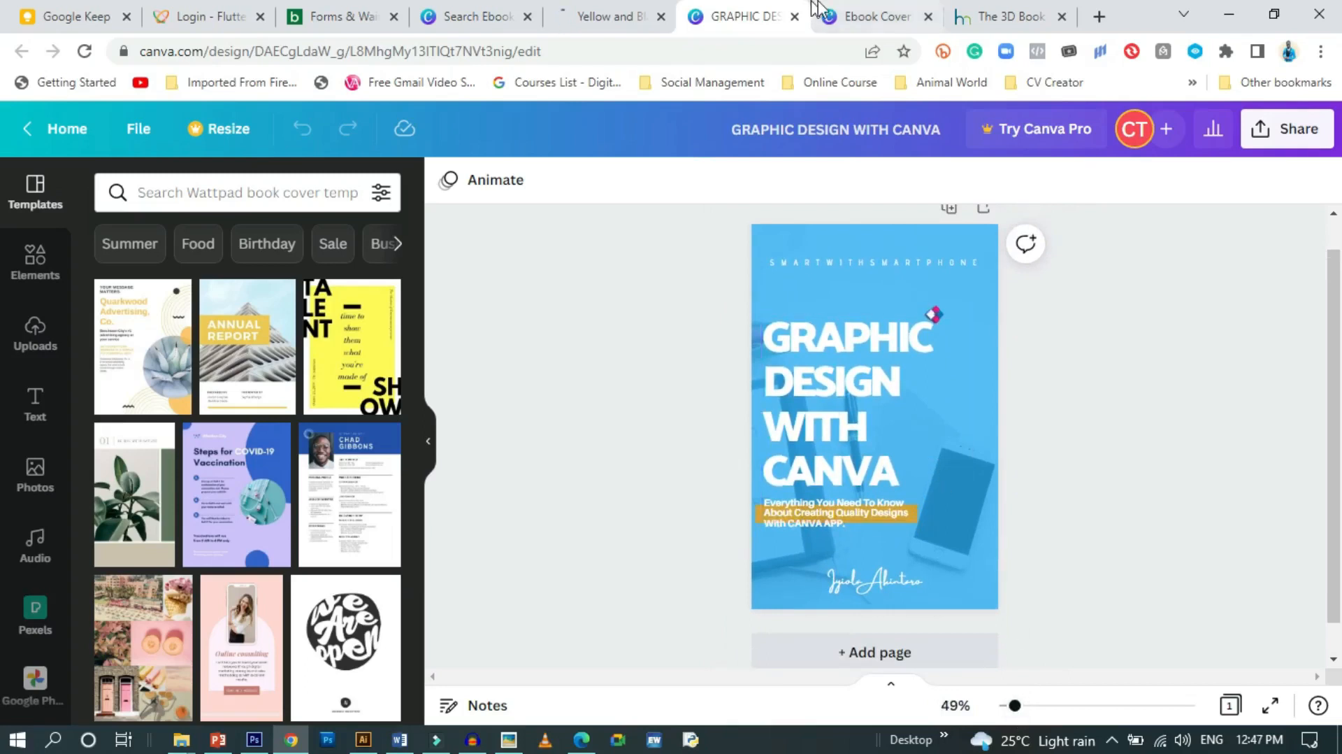
{"action": "left_click", "coordinate": [874, 18]}
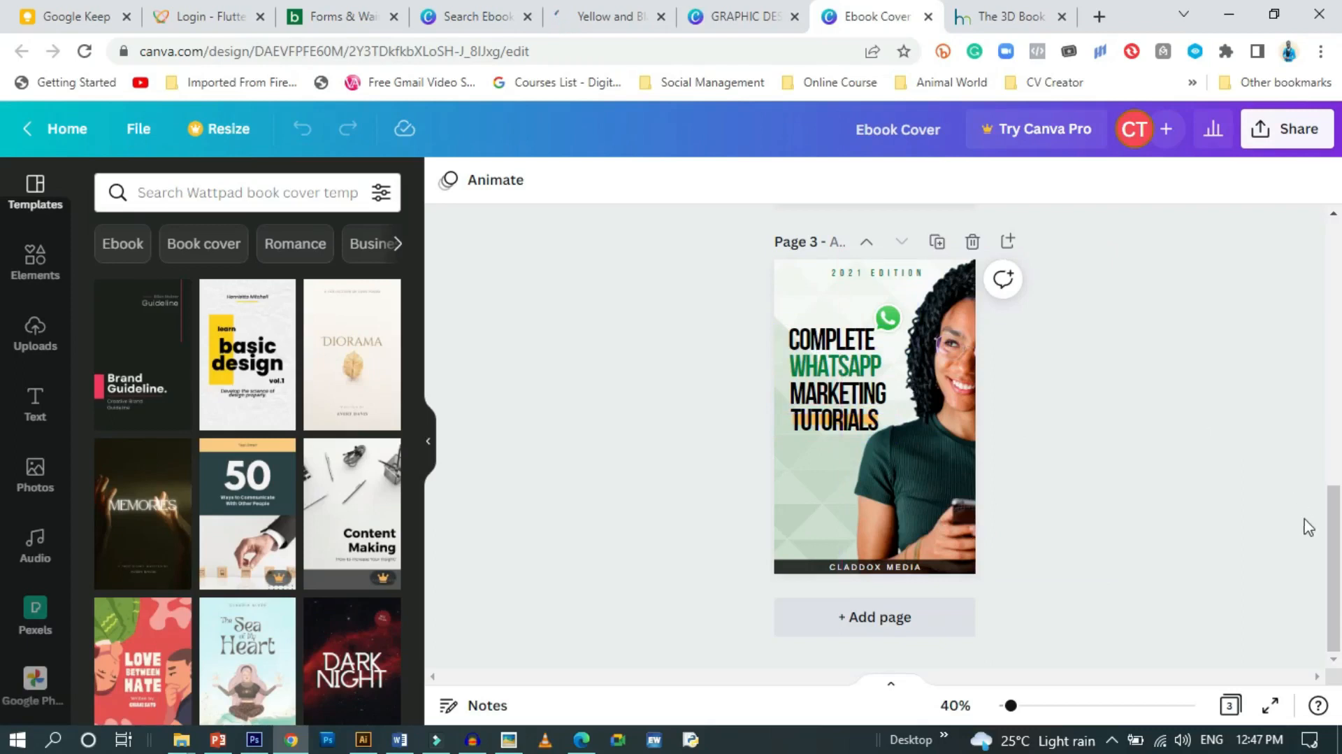
{"action": "mouse_move", "coordinate": [1335, 540]}
{"action": "left_mouse_down"}
{"action": "mouse_move", "coordinate": [1337, 278]}
{"action": "mouse_move", "coordinate": [1318, 539]}
{"action": "left_mouse_up"}
{"action": "scroll", "coordinate": [1073, 458], "scroll_direction": "up", "scroll_amount": 4}
{"action": "scroll", "coordinate": [1071, 456], "scroll_direction": "up", "scroll_amount": 6}
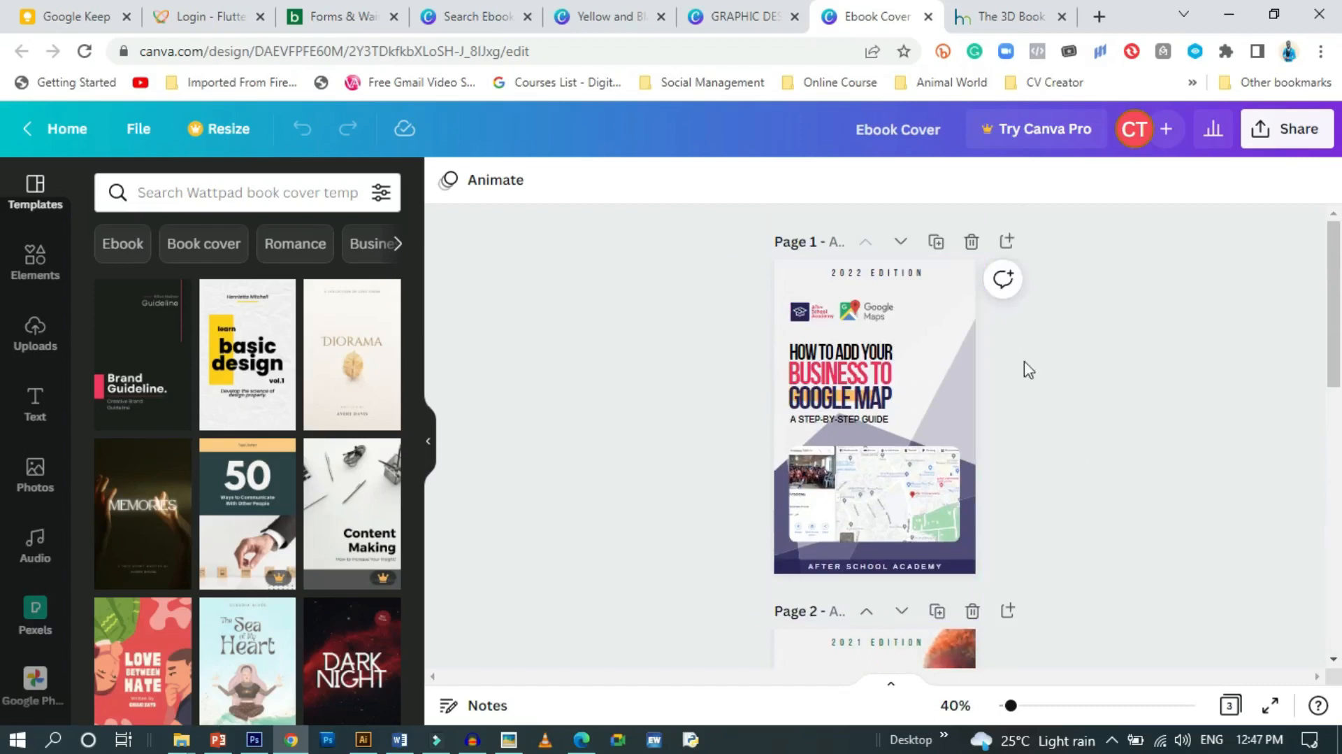
{"action": "scroll", "coordinate": [1061, 321], "scroll_direction": "down", "scroll_amount": 7}
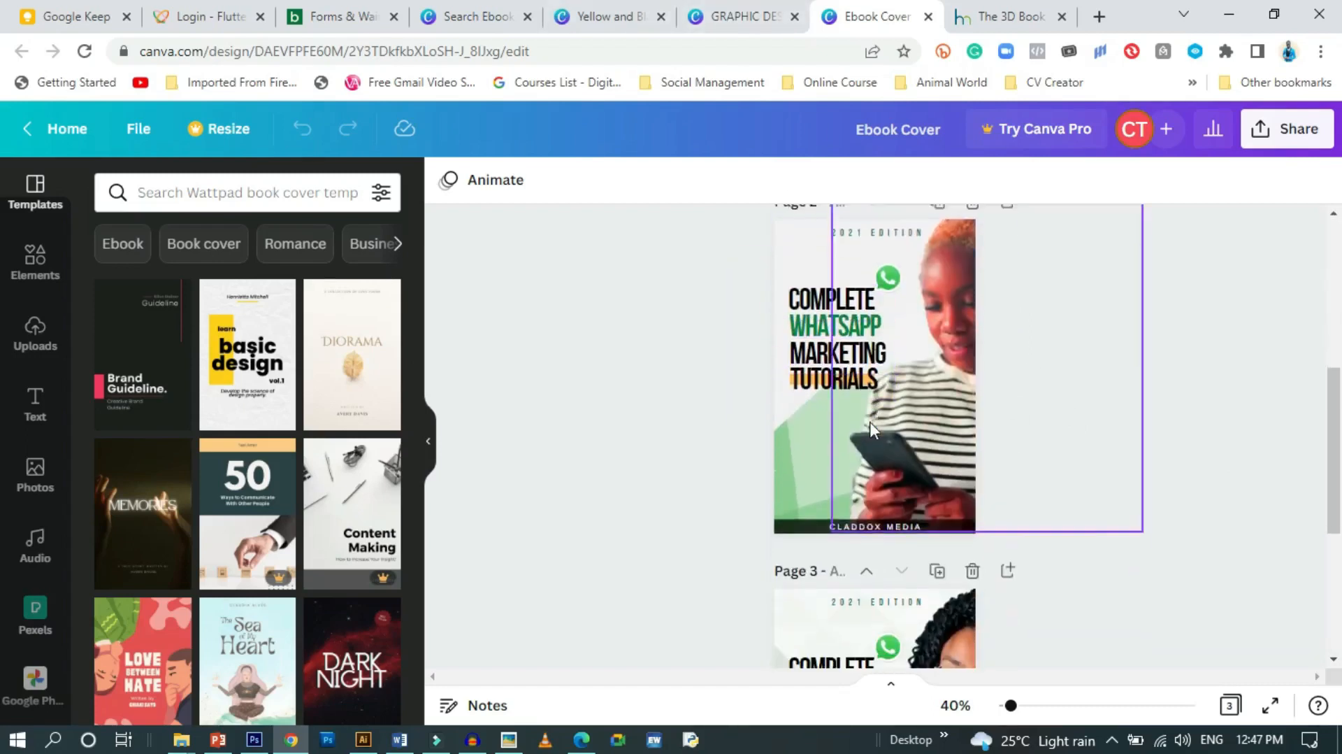
{"action": "scroll", "coordinate": [1010, 455], "scroll_direction": "down", "scroll_amount": 3}
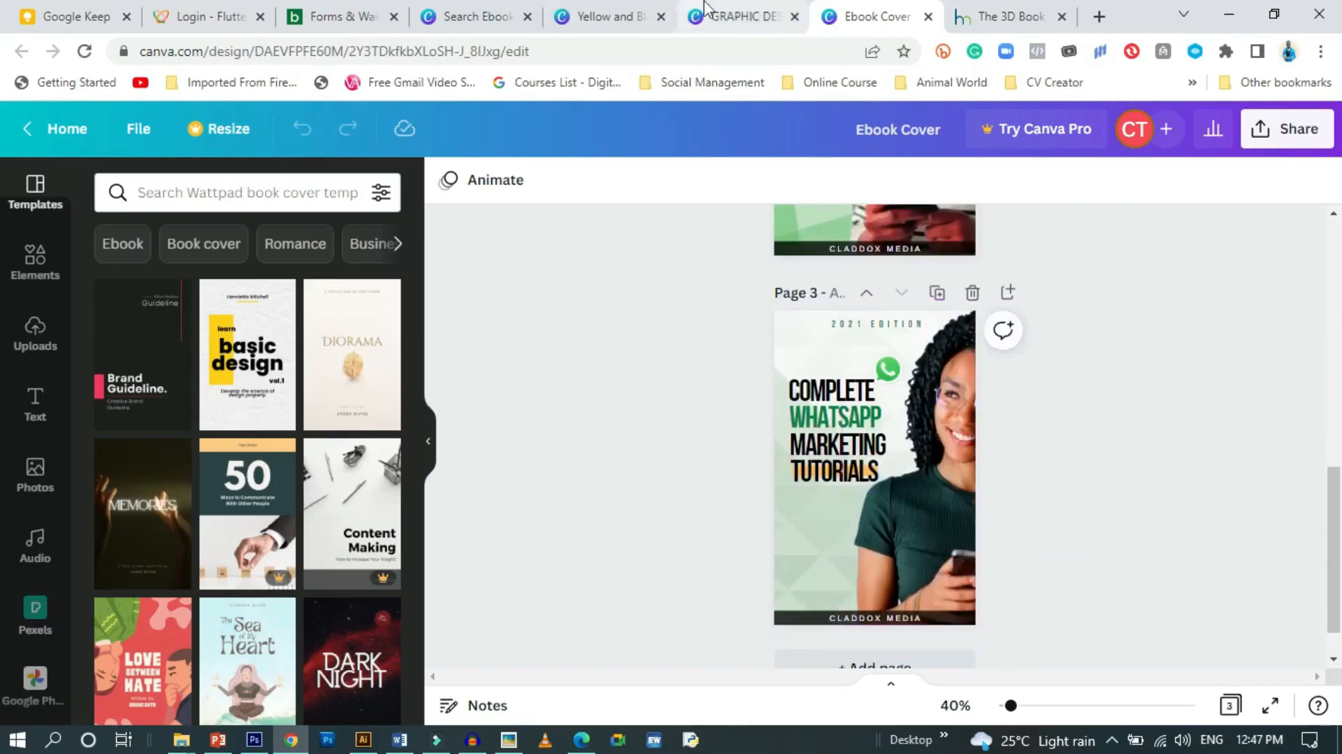
{"action": "left_click", "coordinate": [731, 14]}
{"action": "left_click", "coordinate": [625, 8]}
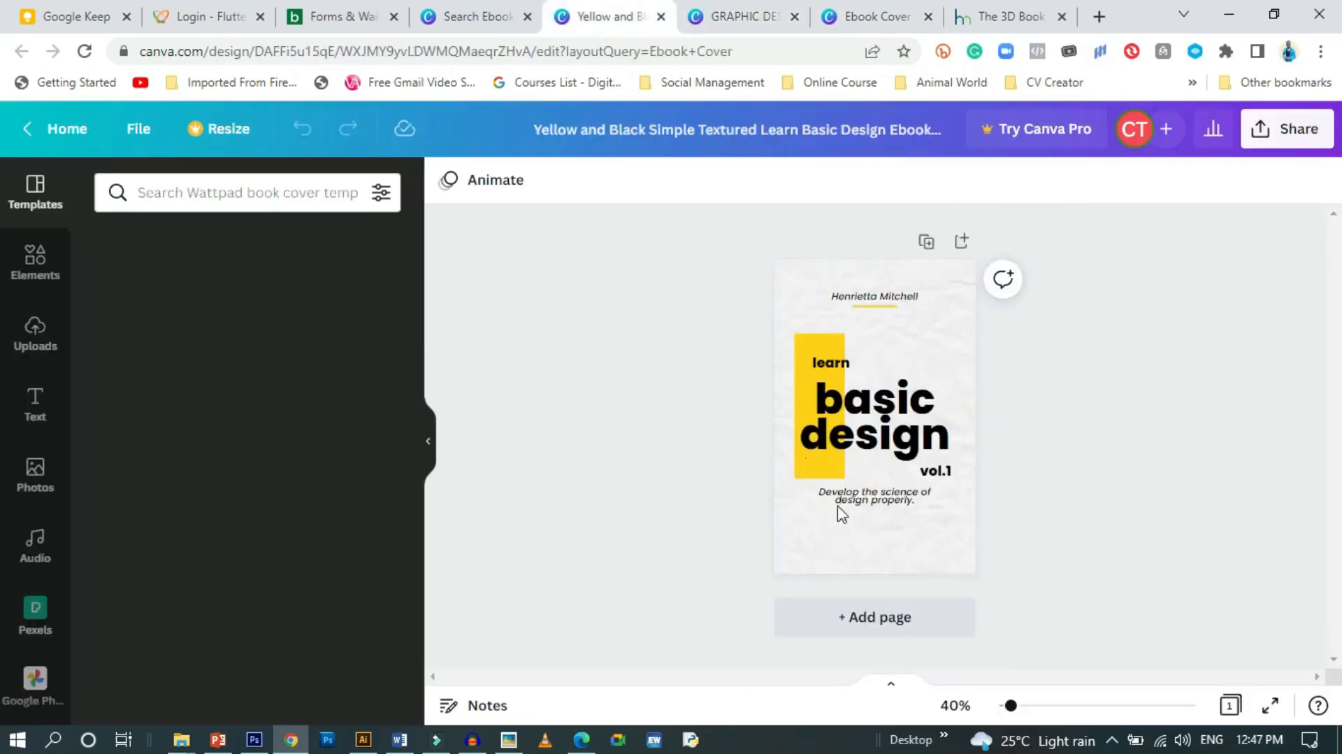
{"action": "left_click_drag", "start_coordinate": [1011, 705], "coordinate": [1031, 712]}
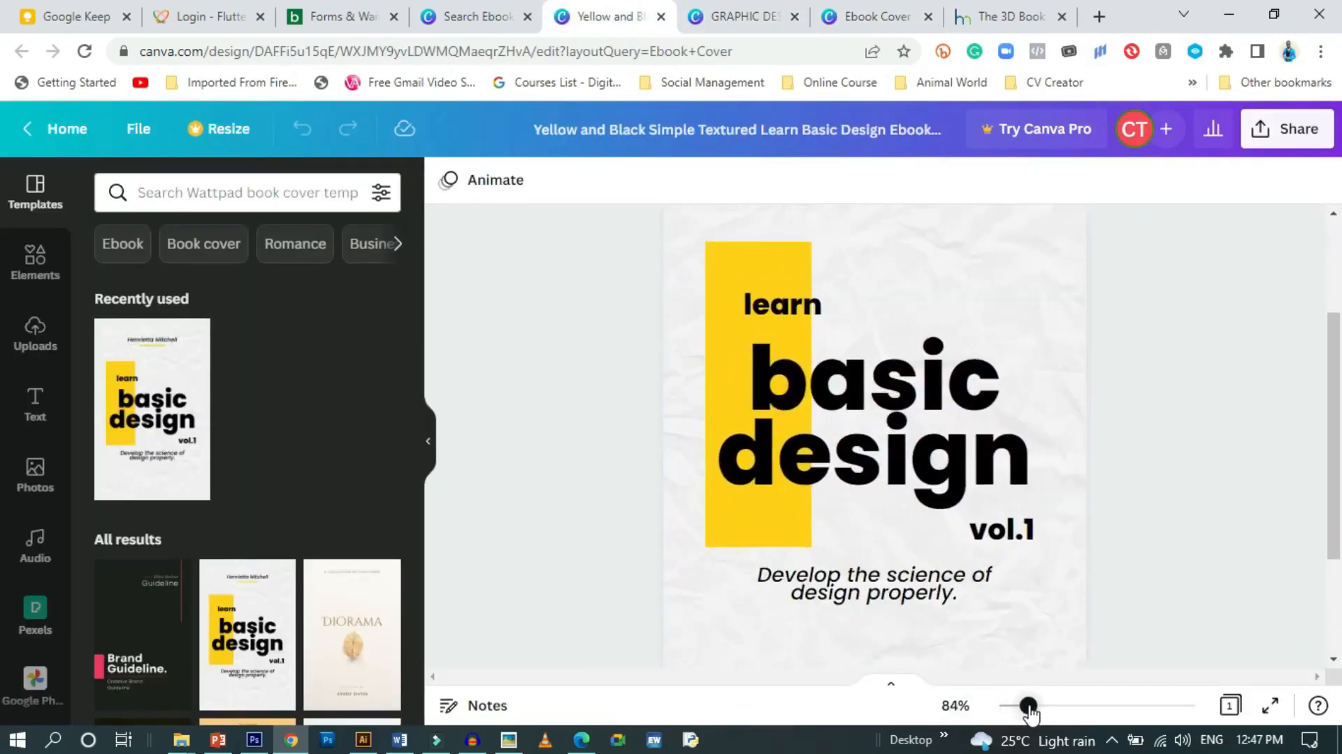
{"action": "scroll", "coordinate": [1060, 551], "scroll_direction": "up", "scroll_amount": 3}
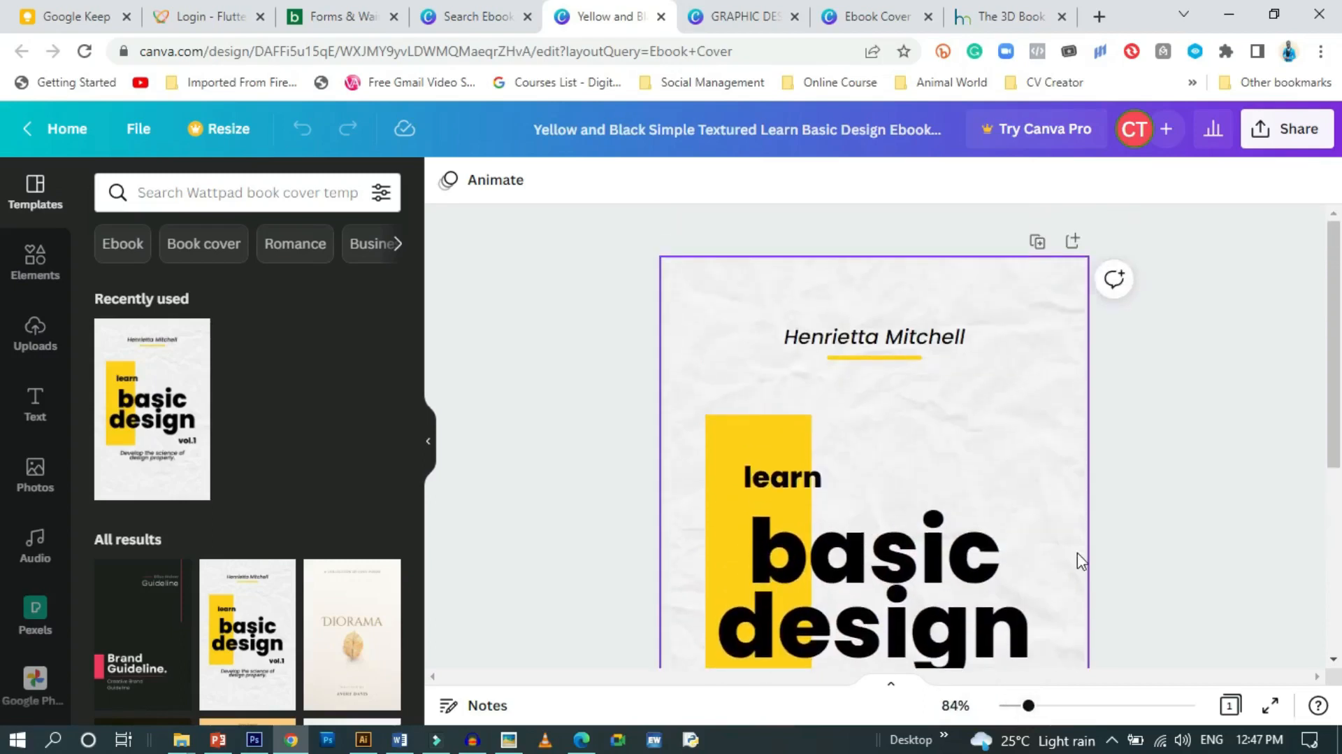
{"action": "scroll", "coordinate": [1076, 553], "scroll_direction": "down", "scroll_amount": 3}
{"action": "scroll", "coordinate": [1077, 552], "scroll_direction": "up", "scroll_amount": 3}
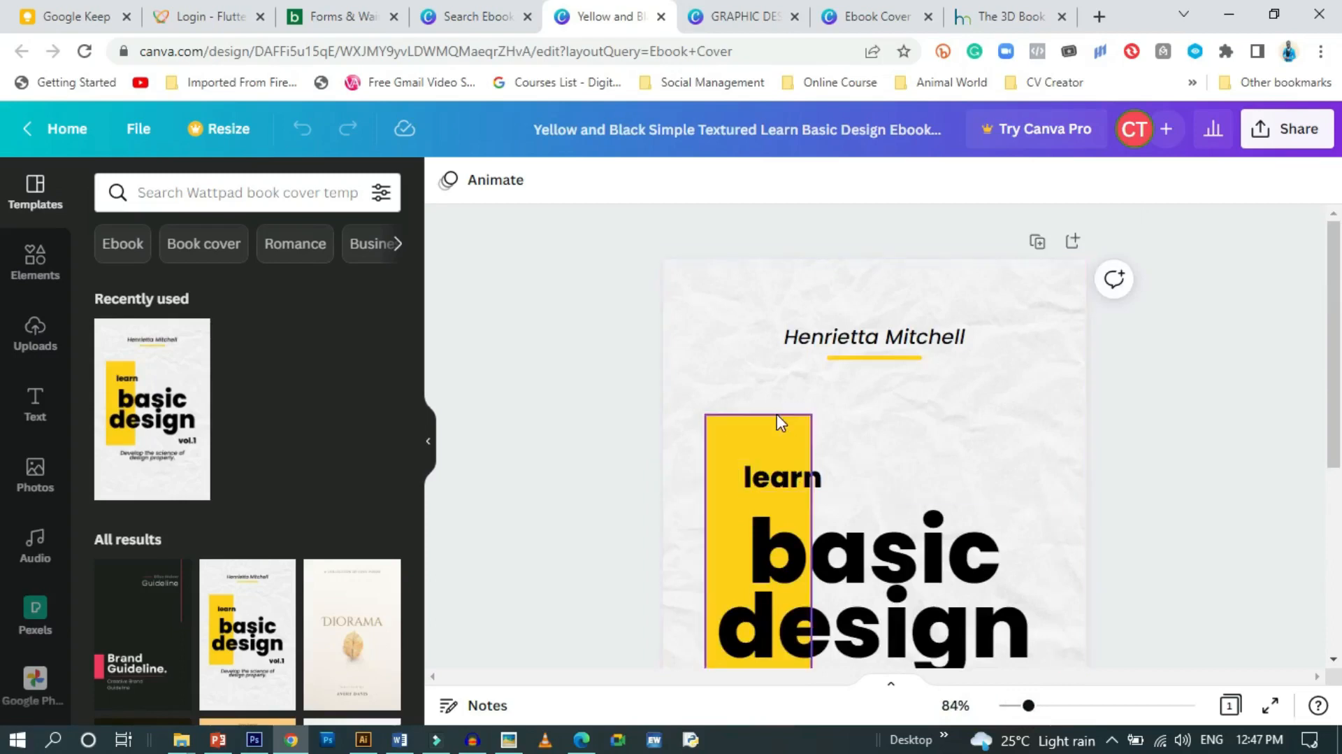
{"action": "scroll", "coordinate": [1111, 563], "scroll_direction": "down", "scroll_amount": 2}
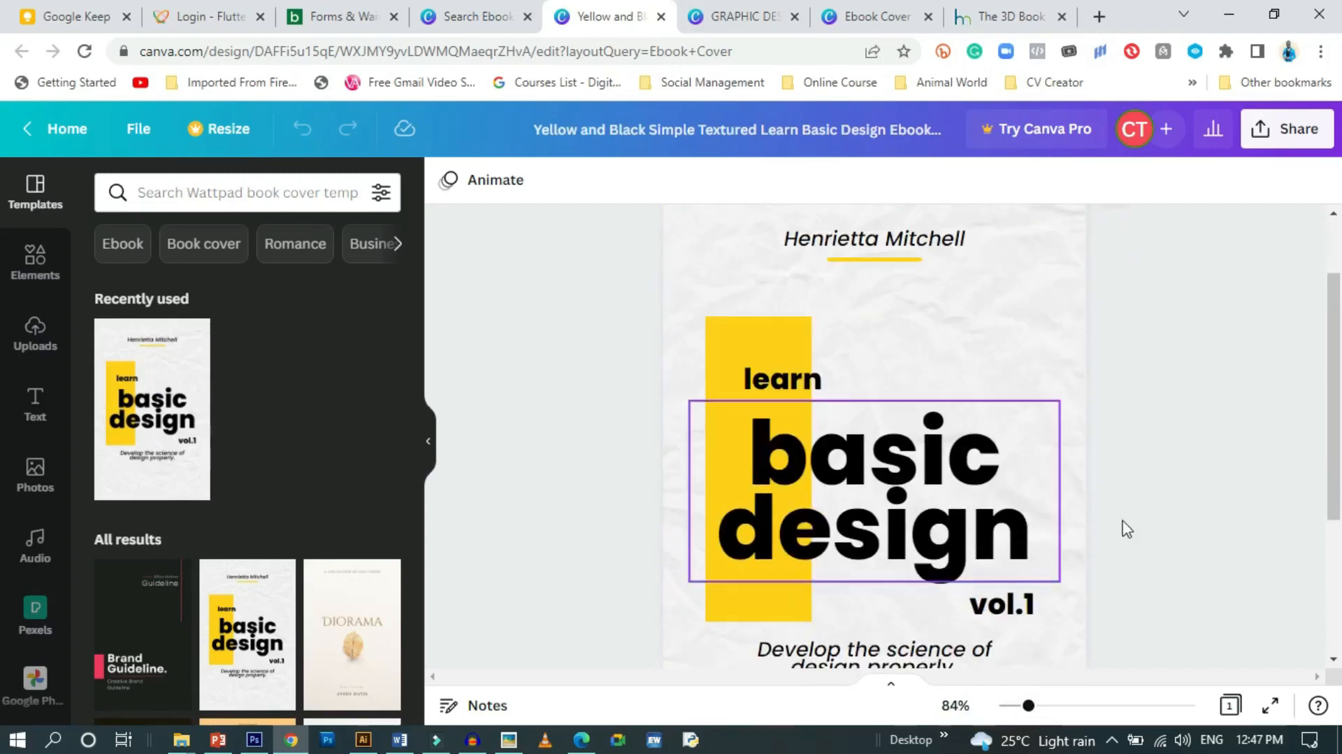
{"action": "scroll", "coordinate": [1165, 529], "scroll_direction": "down", "scroll_amount": 3}
{"action": "scroll", "coordinate": [1161, 535], "scroll_direction": "up", "scroll_amount": 4}
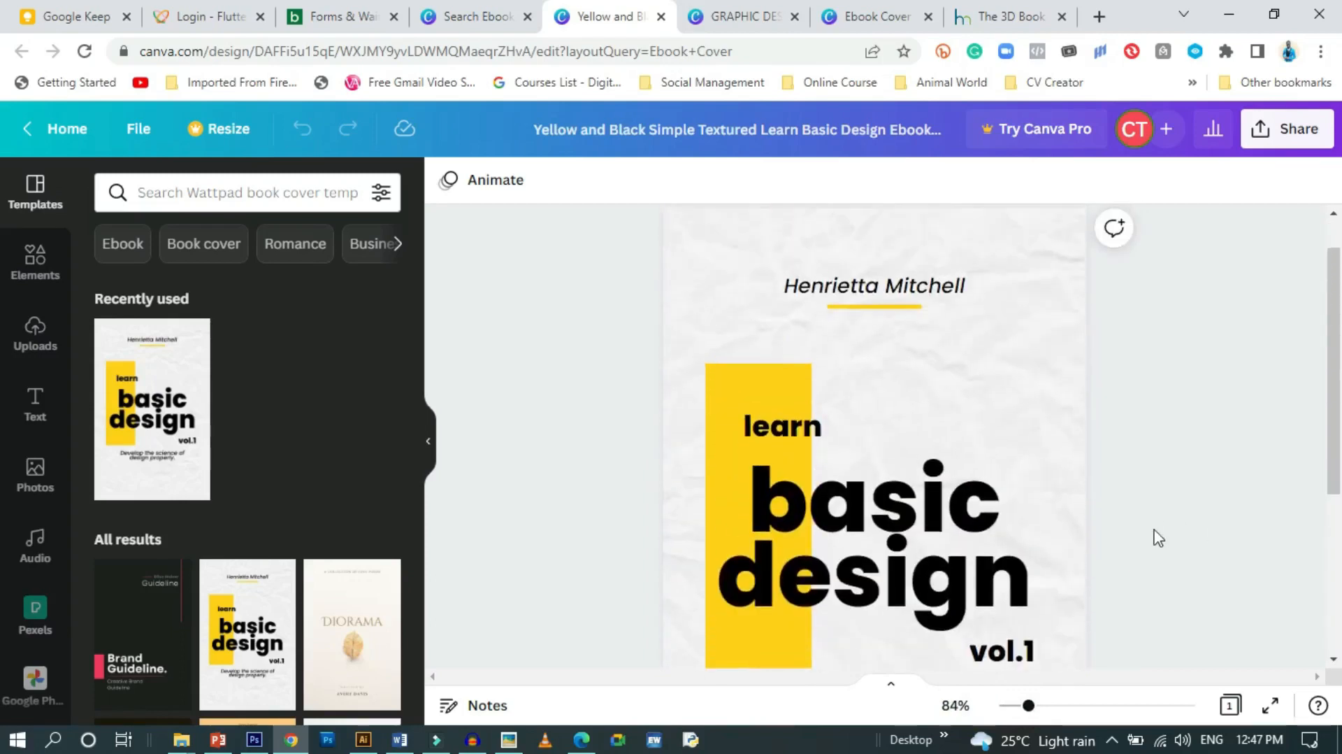
{"action": "left_click_drag", "start_coordinate": [1029, 707], "coordinate": [1022, 709]}
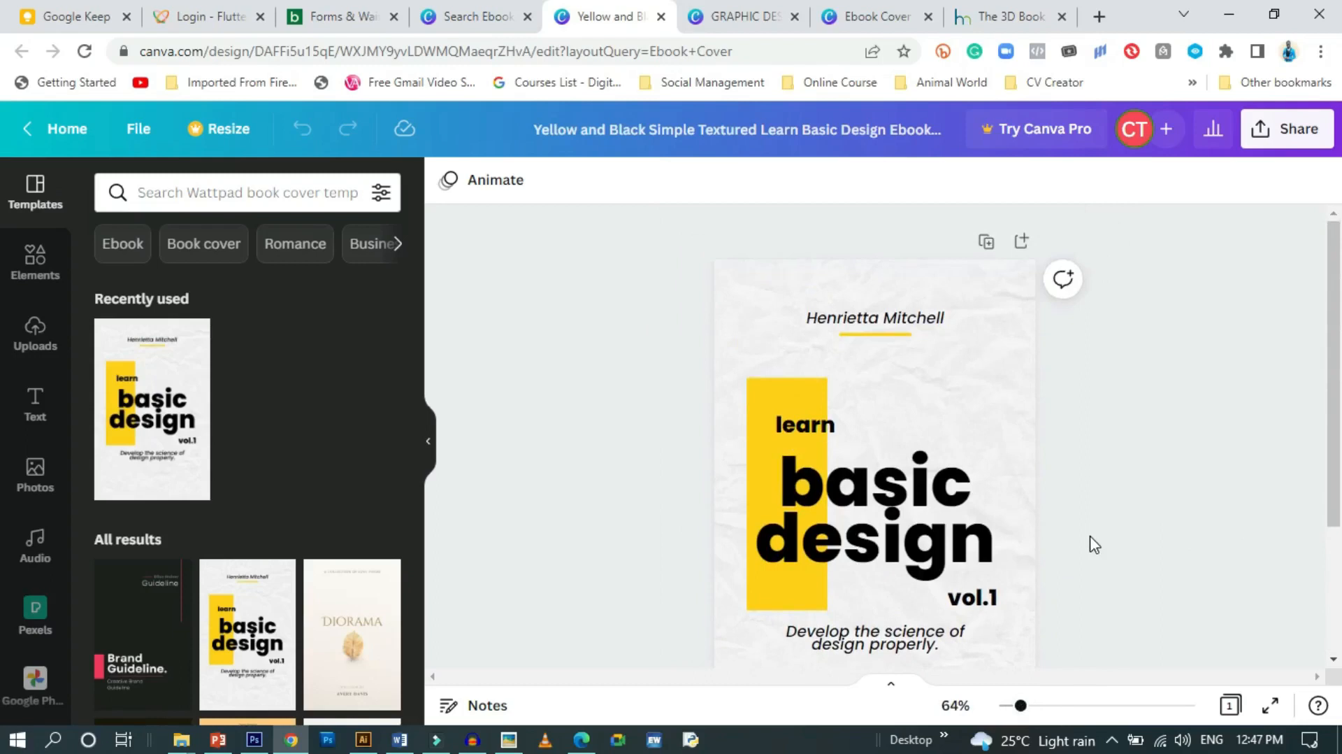
{"action": "scroll", "coordinate": [1094, 544], "scroll_direction": "down", "scroll_amount": 1}
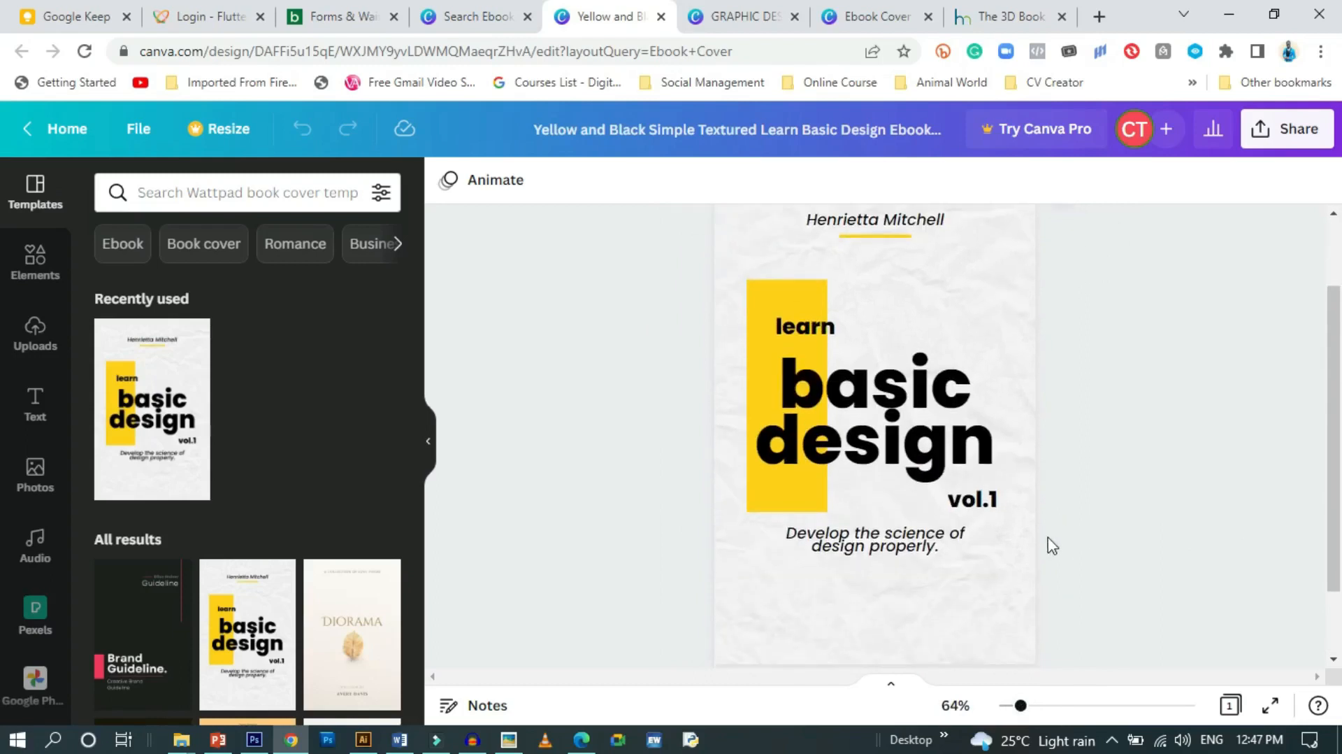
{"action": "scroll", "coordinate": [1049, 546], "scroll_direction": "up", "scroll_amount": 1}
{"action": "scroll", "coordinate": [1051, 560], "scroll_direction": "down", "scroll_amount": 2}
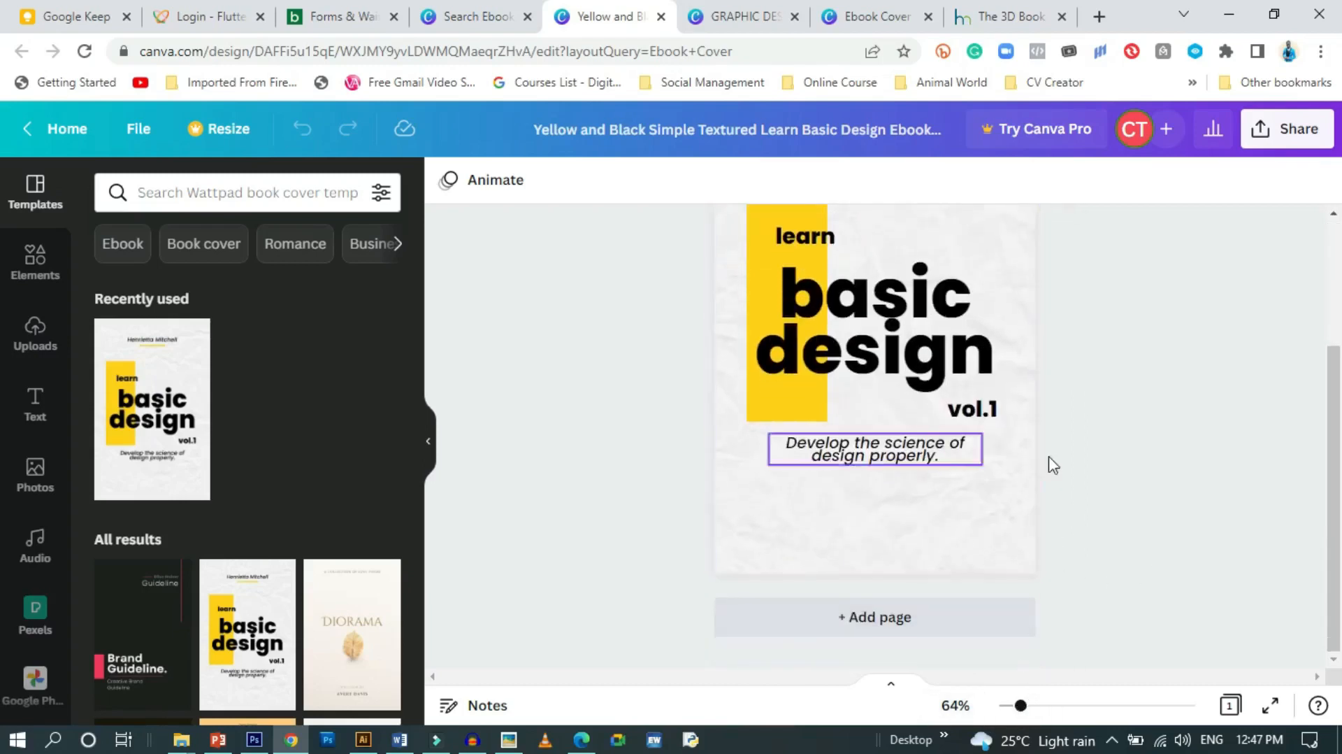
{"action": "scroll", "coordinate": [1088, 622], "scroll_direction": "up", "scroll_amount": 2}
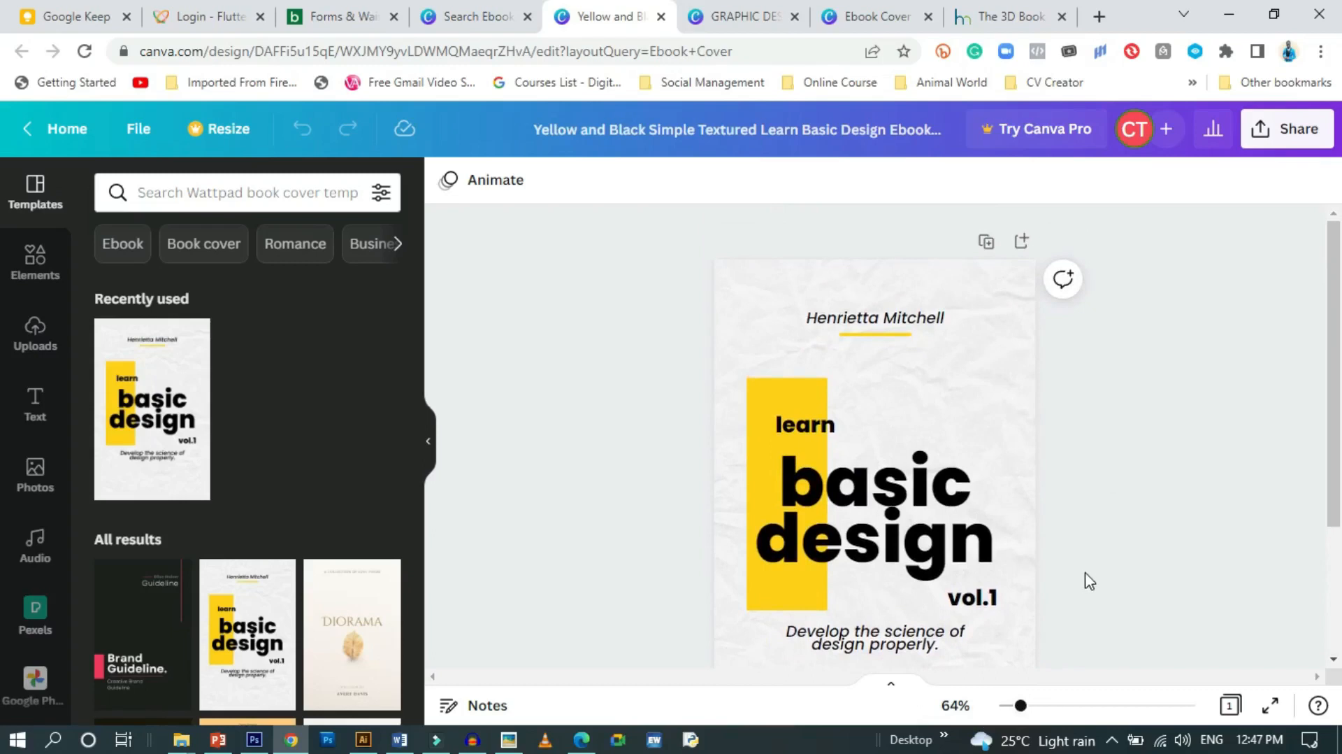
{"action": "scroll", "coordinate": [1089, 580], "scroll_direction": "down", "scroll_amount": 1}
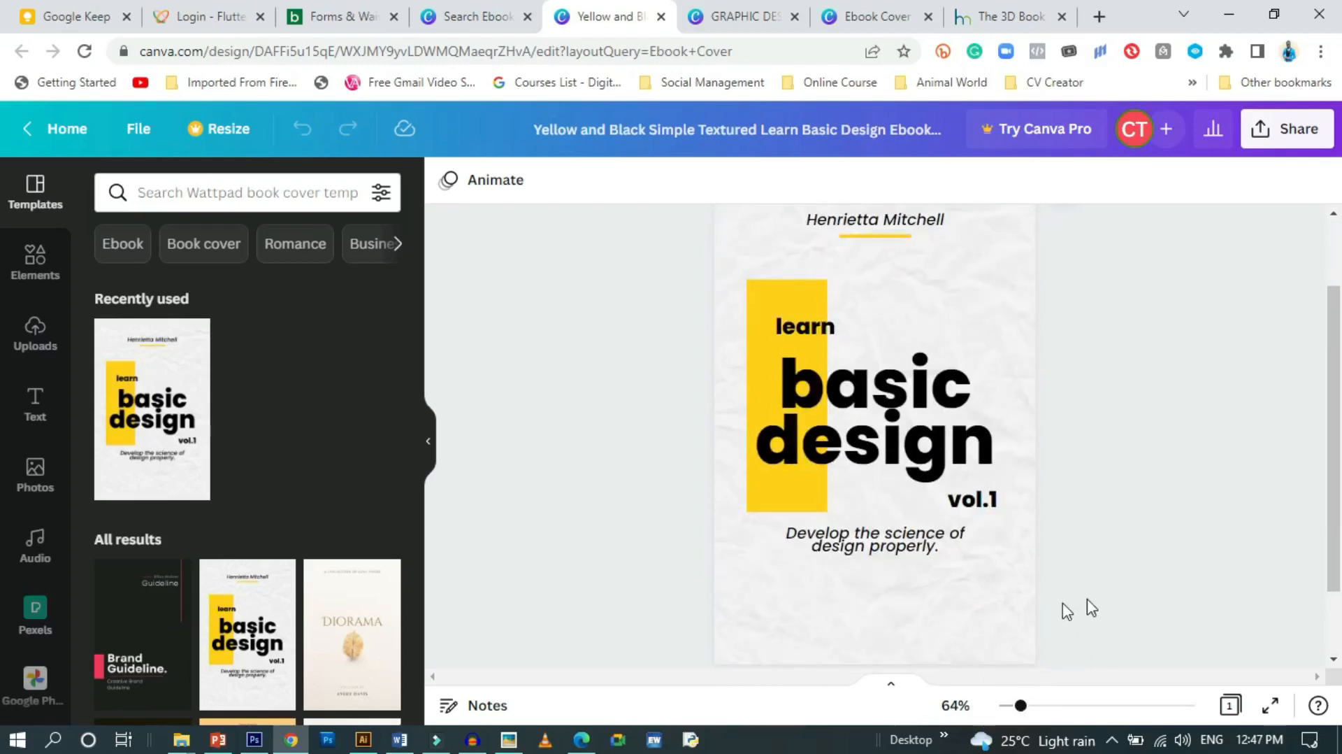
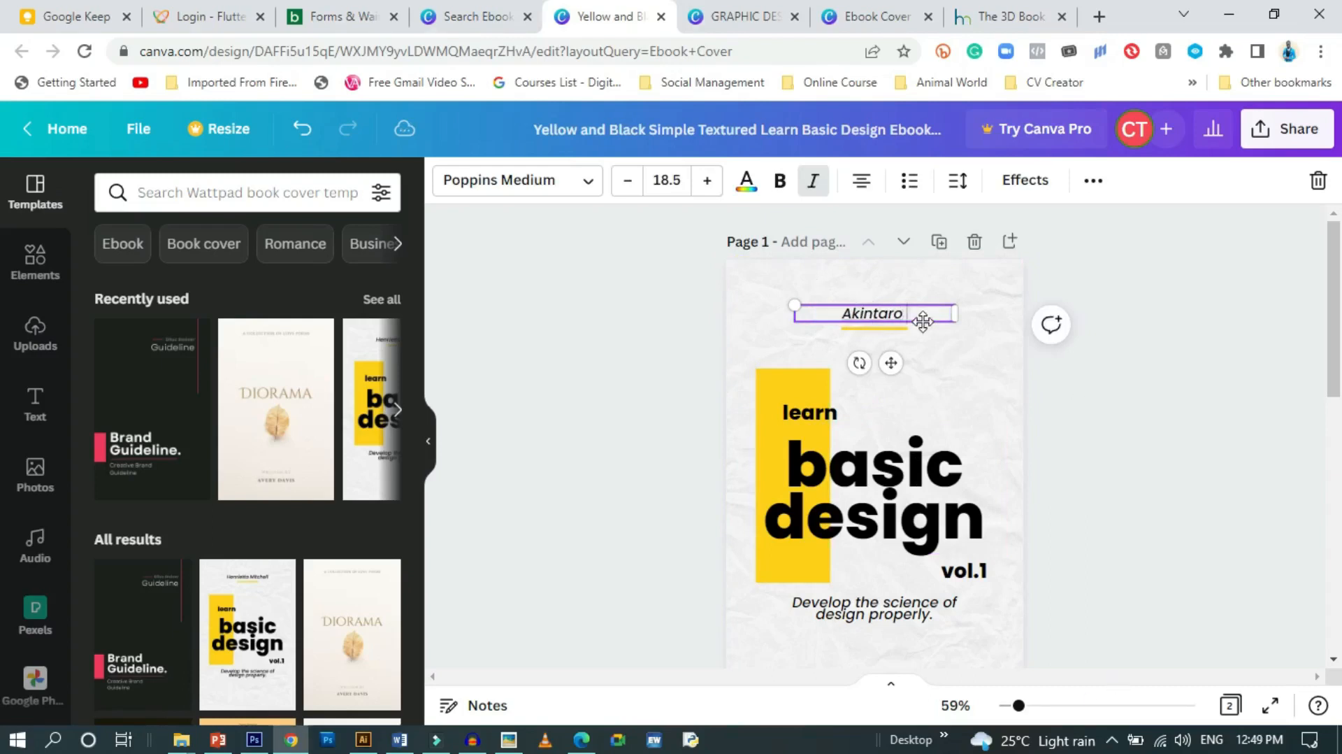
Type a new author's full name over the placeholder author line at the top of the cover
{"action": "left_click", "coordinate": [1004, 380]}
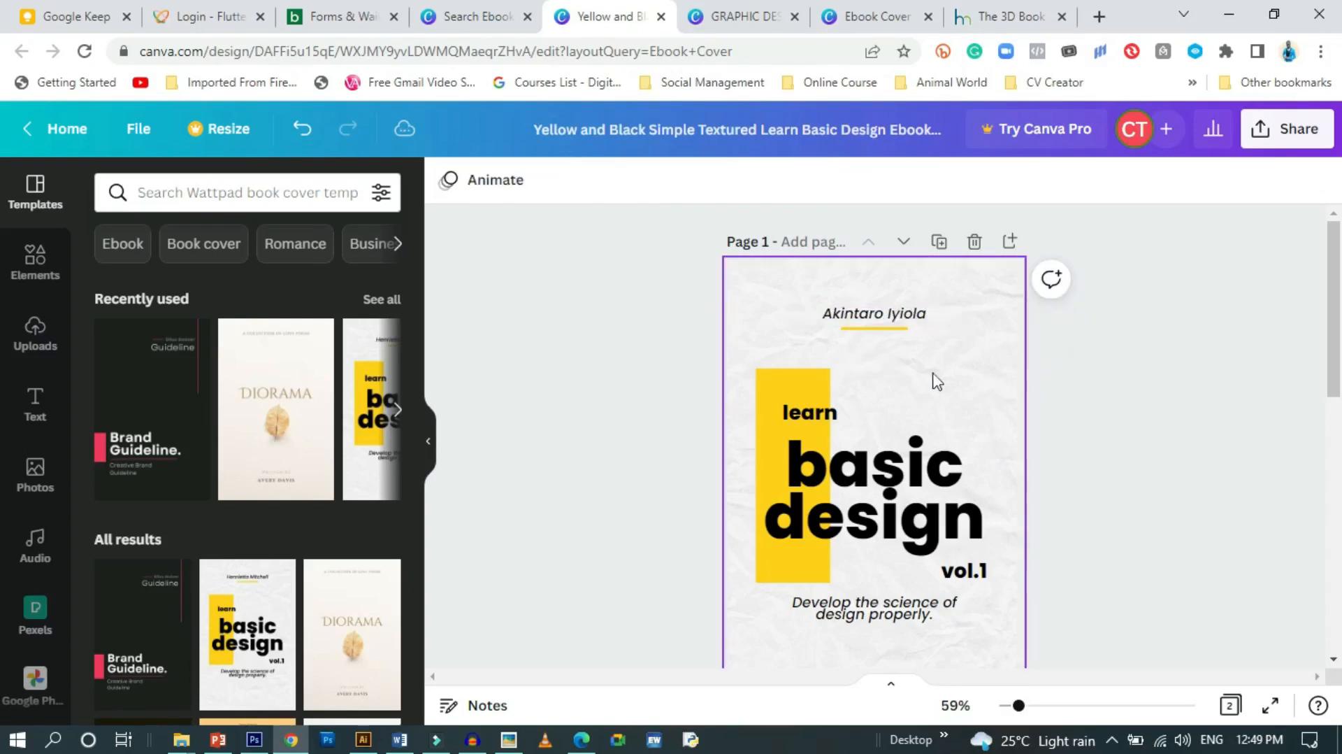
Make the short line under the author name pink
{"action": "left_click", "coordinate": [867, 331]}
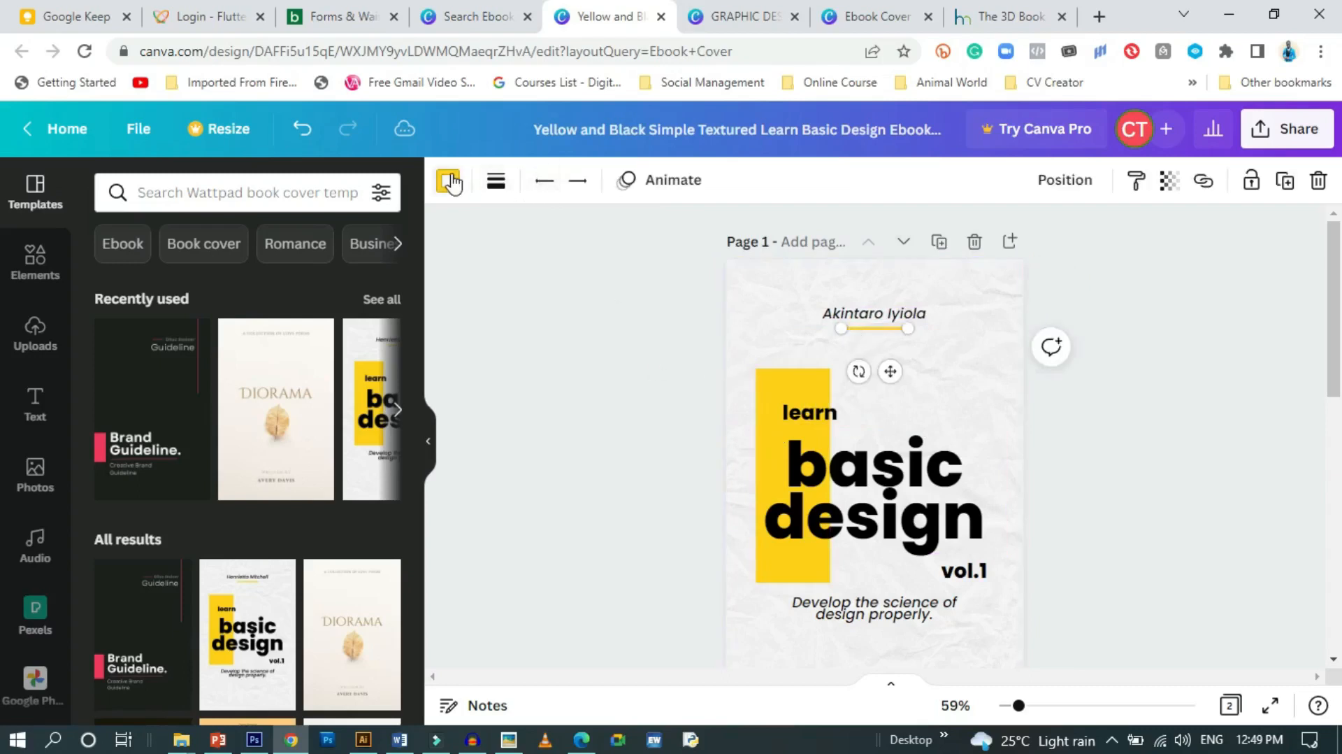
{"action": "left_click", "coordinate": [326, 282]}
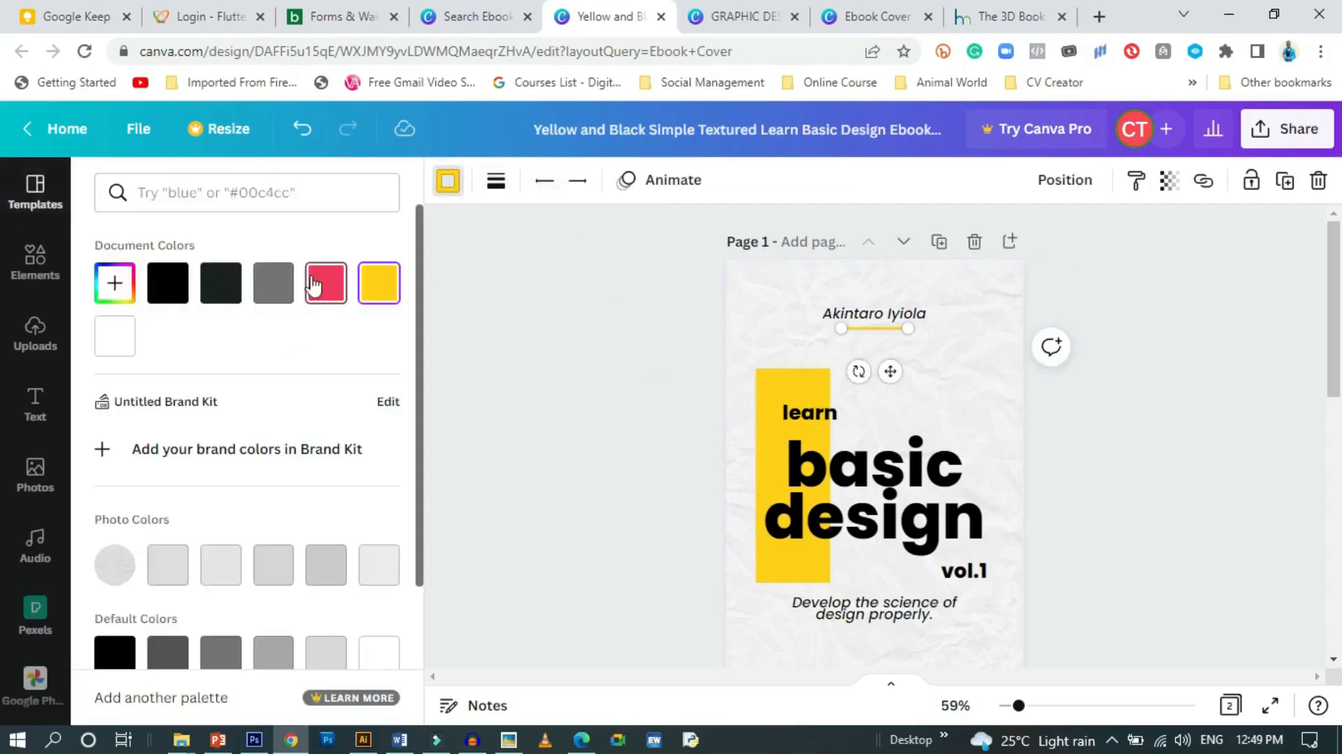
{"action": "left_click", "coordinate": [622, 347]}
{"action": "left_click", "coordinate": [637, 354]}
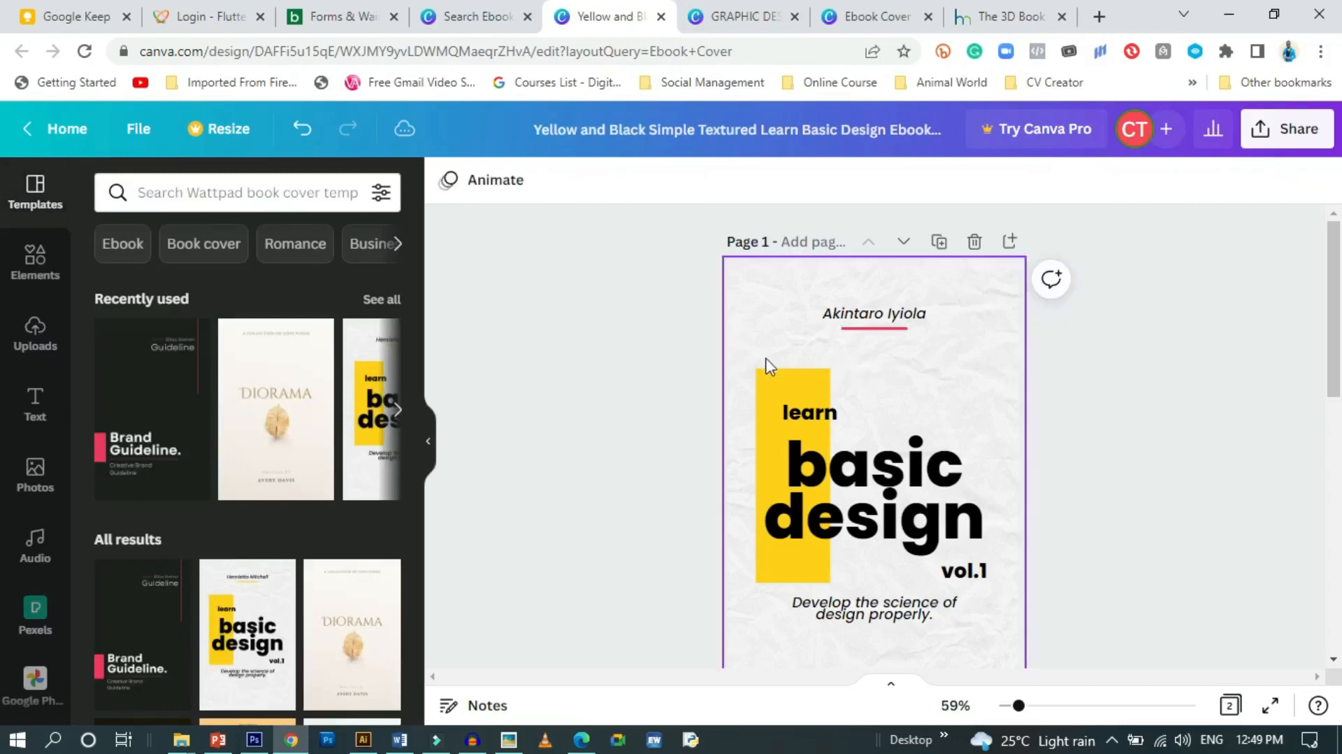
Turn the tall yellow bar behind the title the same pink
{"action": "left_click", "coordinate": [765, 375]}
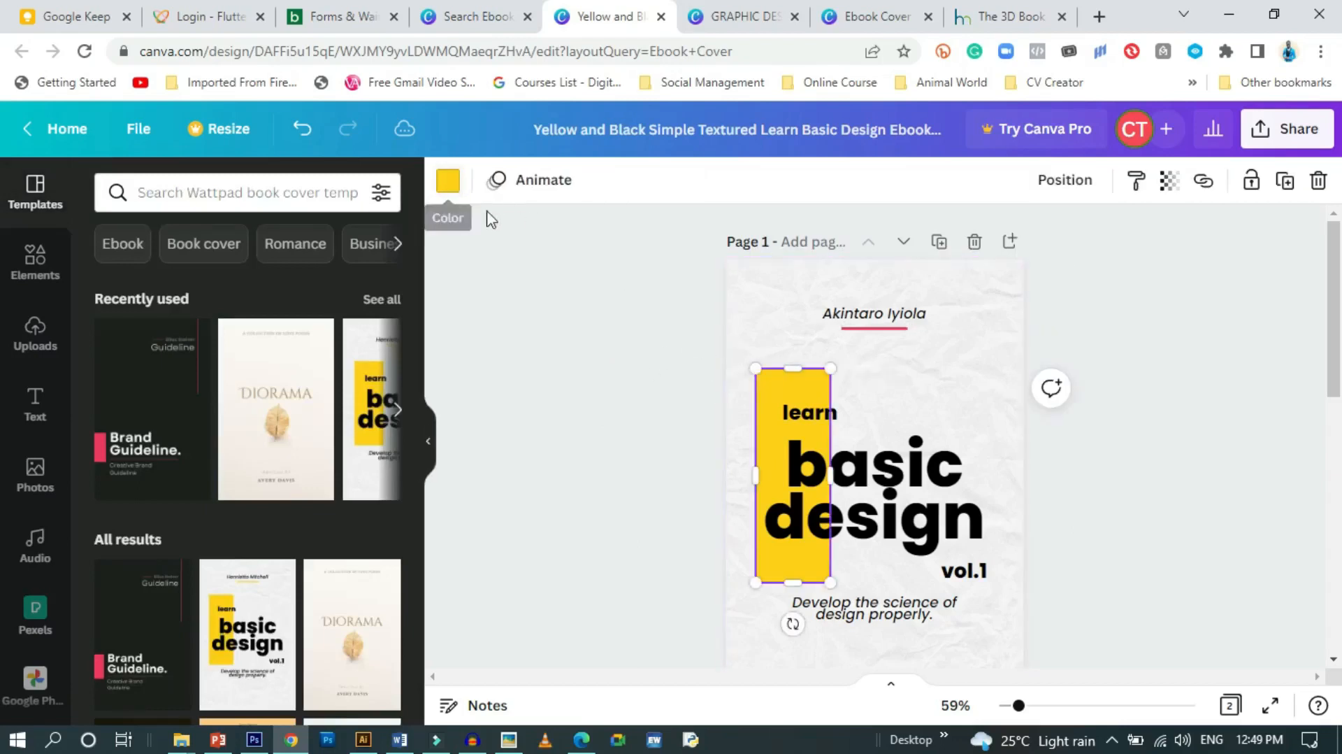
{"action": "left_click", "coordinate": [449, 183]}
{"action": "left_click", "coordinate": [325, 283]}
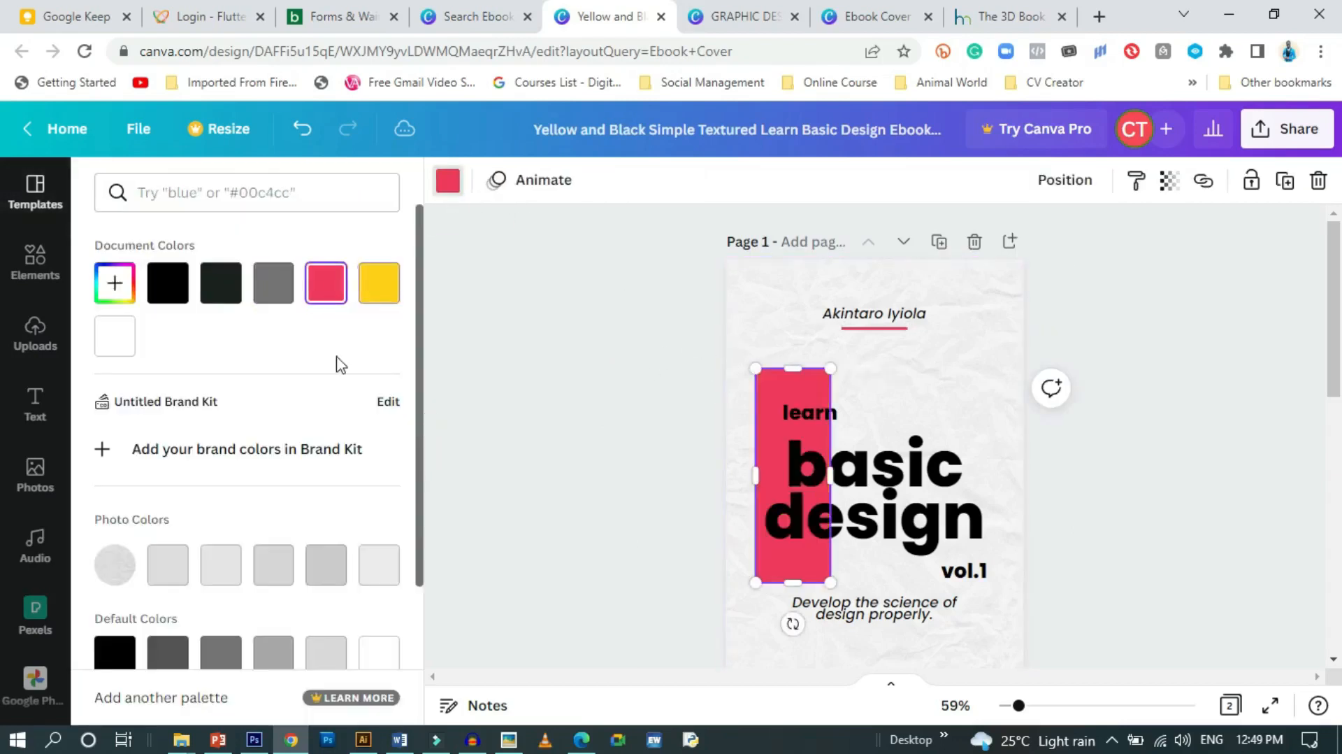
{"action": "left_click", "coordinate": [615, 321]}
{"action": "scroll", "coordinate": [569, 439], "scroll_direction": "down", "scroll_amount": 1}
{"action": "scroll", "coordinate": [575, 440], "scroll_direction": "up", "scroll_amount": 1}
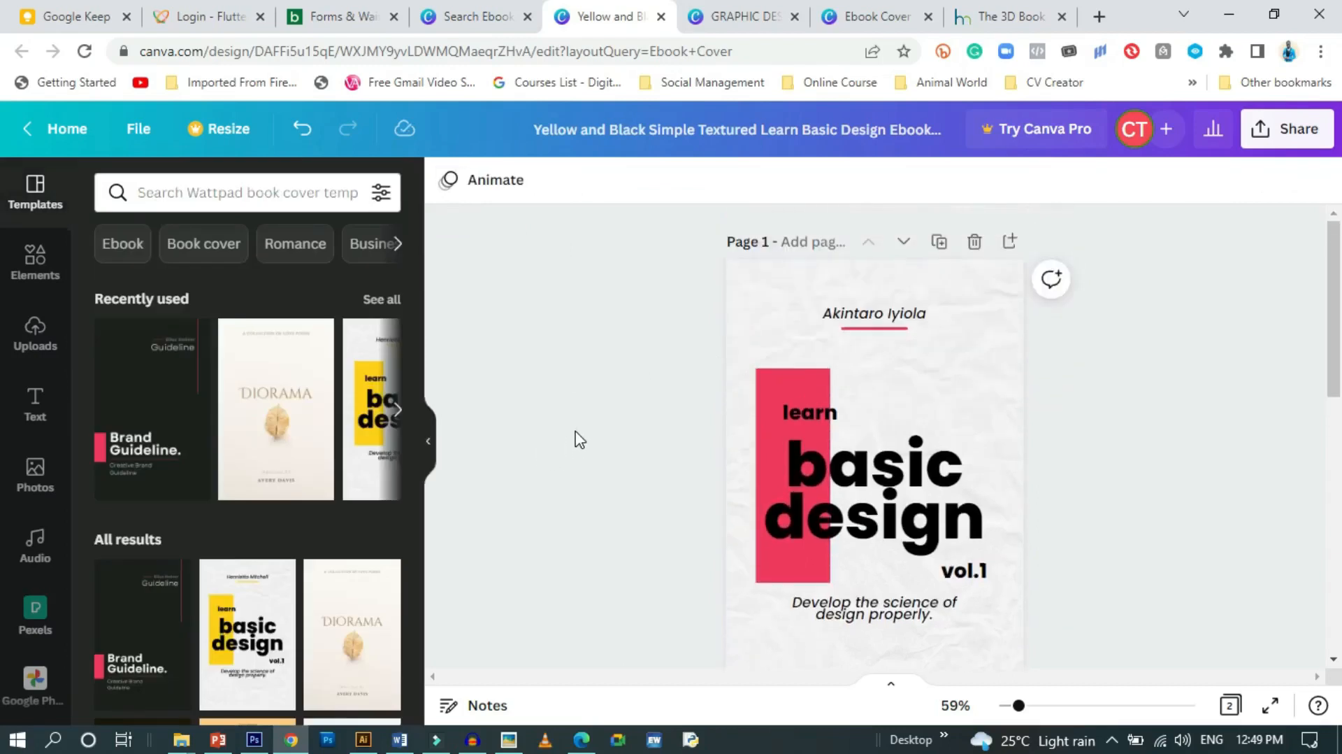
{"action": "left_click", "coordinate": [825, 414]}
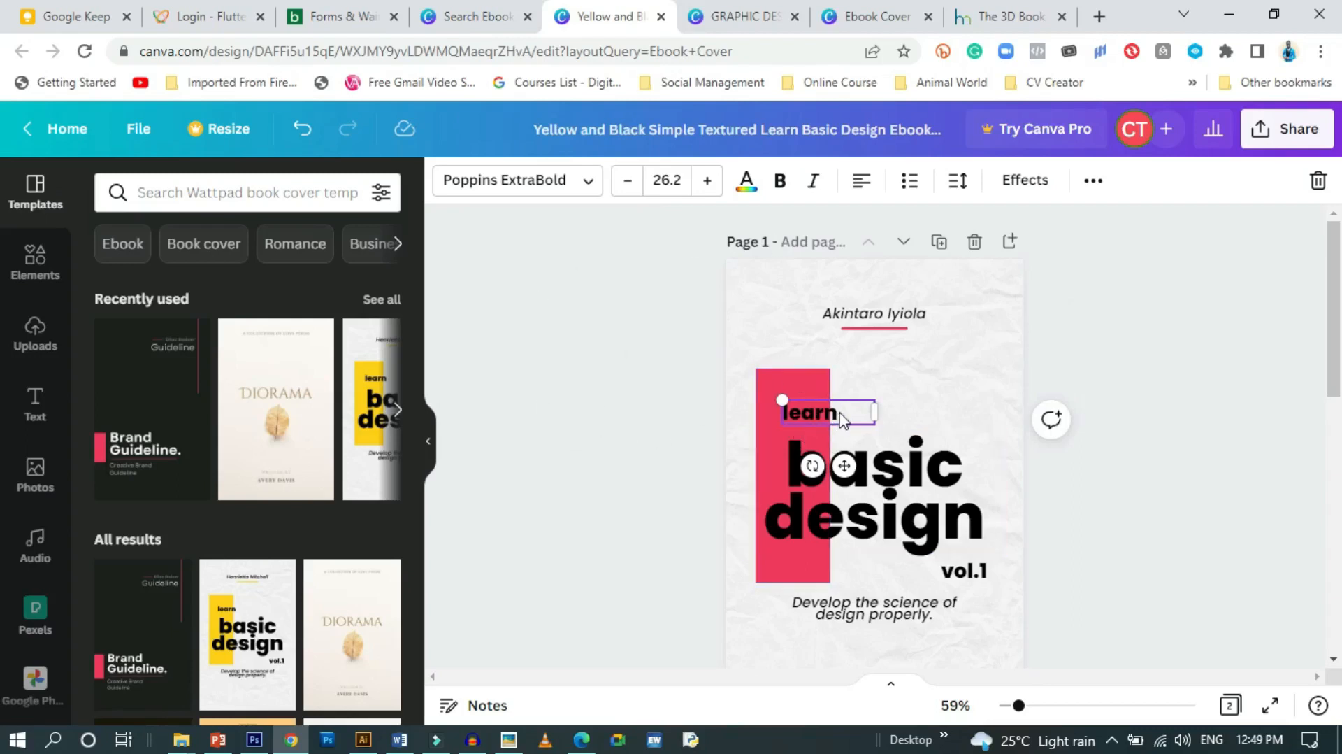
Try Inter and Rugrats Sans on 'learn', then settle on regular Poppins
{"action": "left_click", "coordinate": [583, 183]}
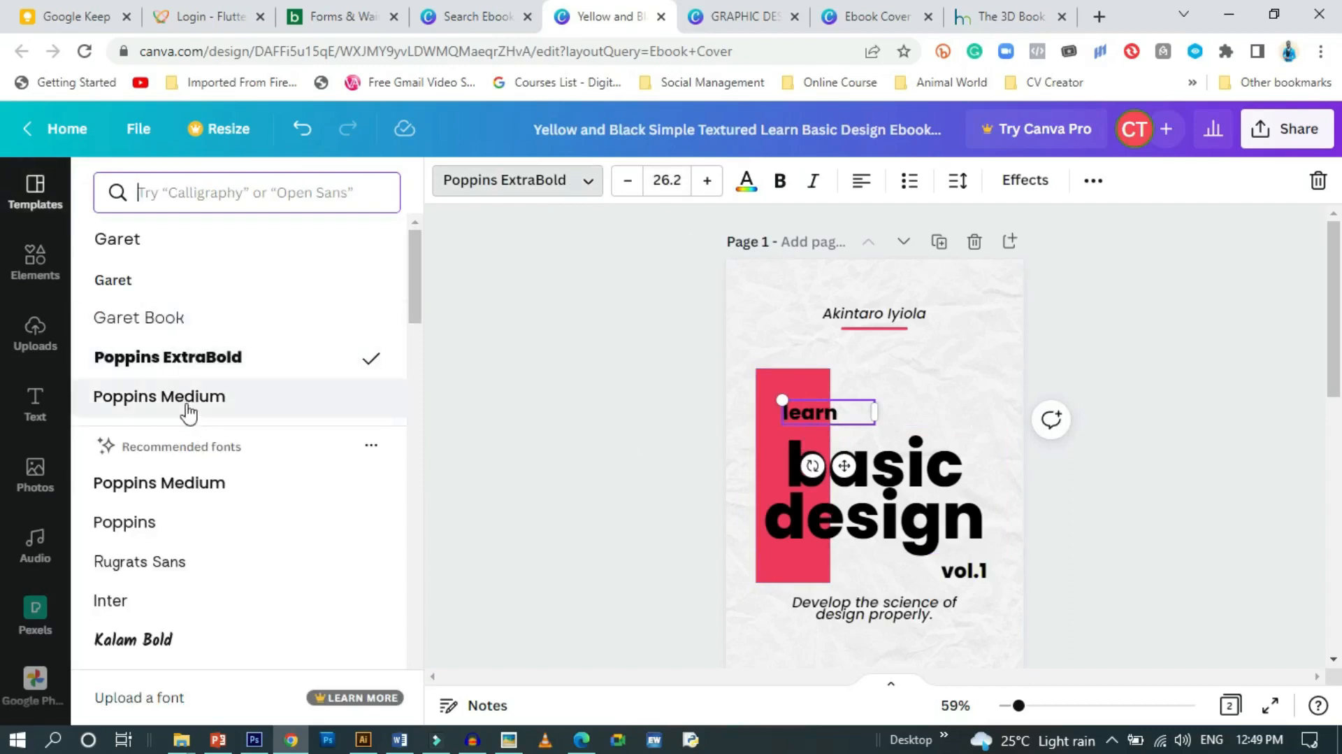
{"action": "scroll", "coordinate": [129, 575], "scroll_direction": "down", "scroll_amount": 3}
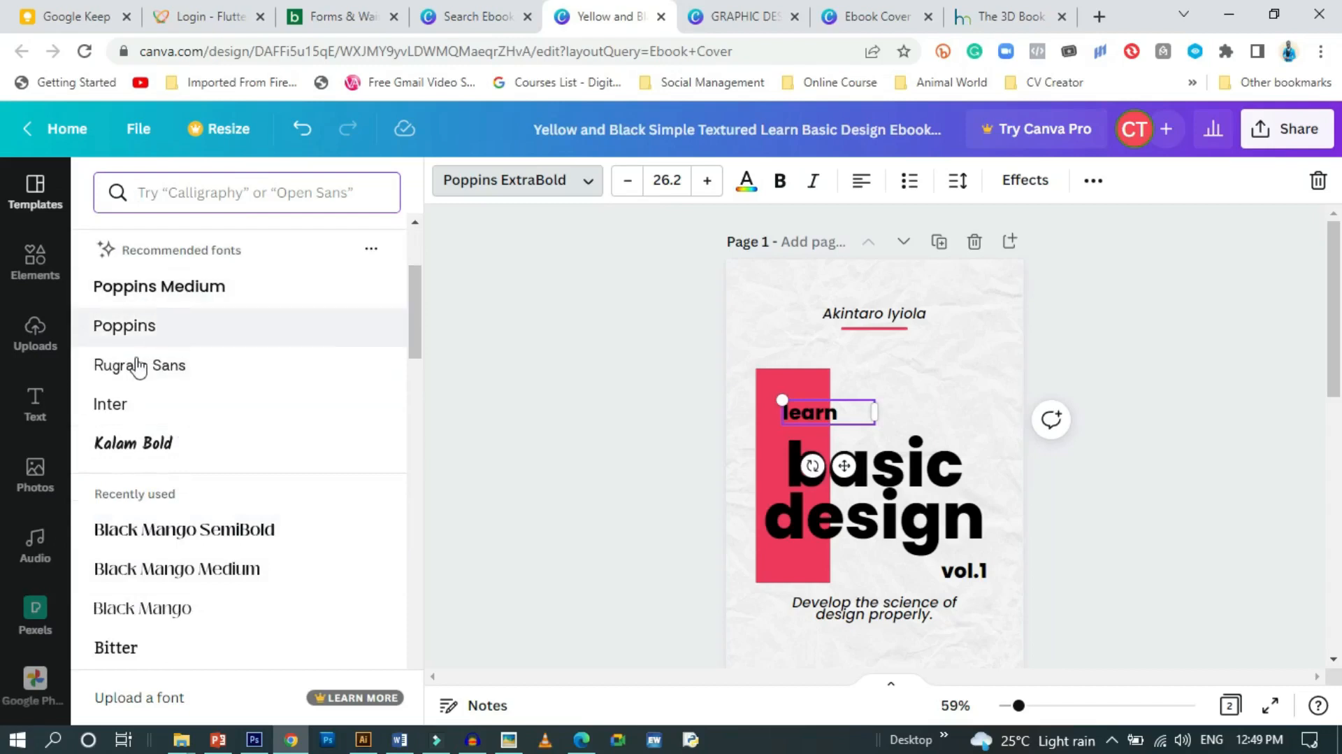
{"action": "left_click", "coordinate": [139, 413]}
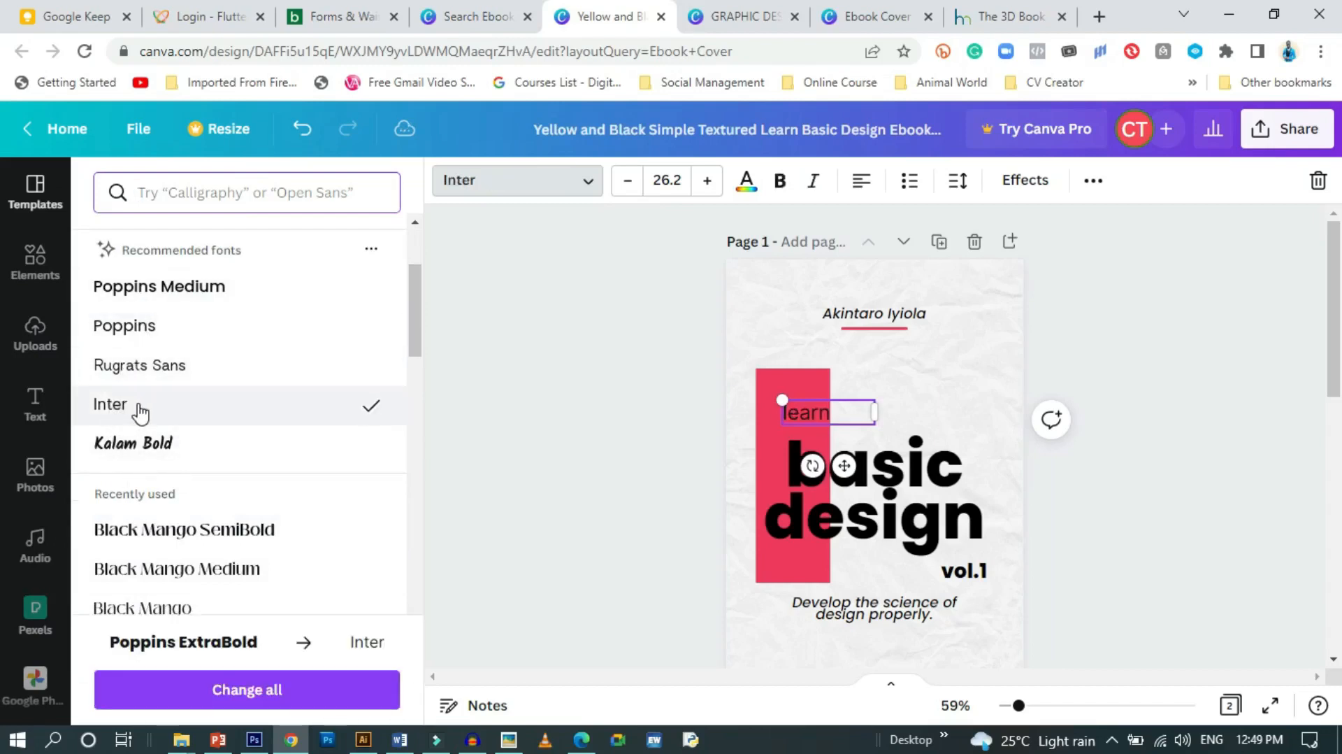
{"action": "left_click", "coordinate": [130, 366]}
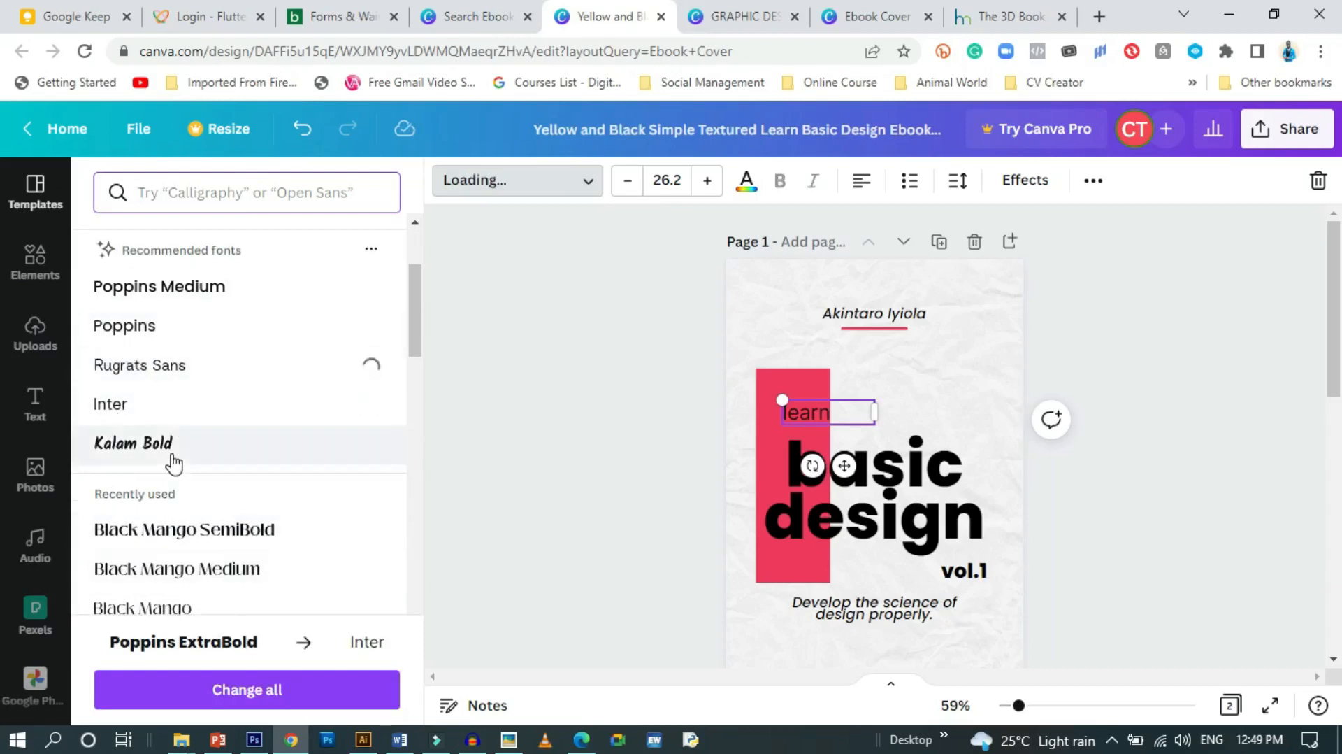
{"action": "left_click", "coordinate": [165, 337]}
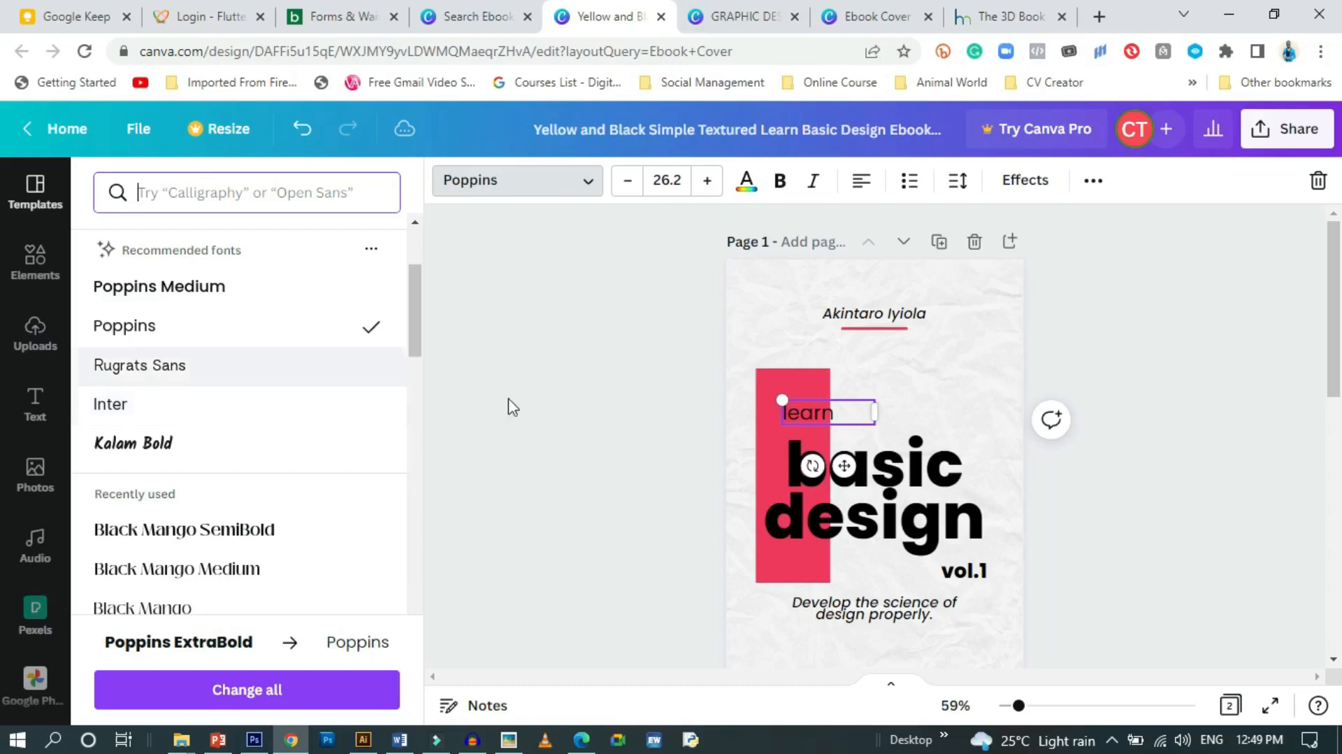
{"action": "left_click", "coordinate": [668, 495]}
{"action": "left_click", "coordinate": [780, 489]}
{"action": "left_click", "coordinate": [552, 180]}
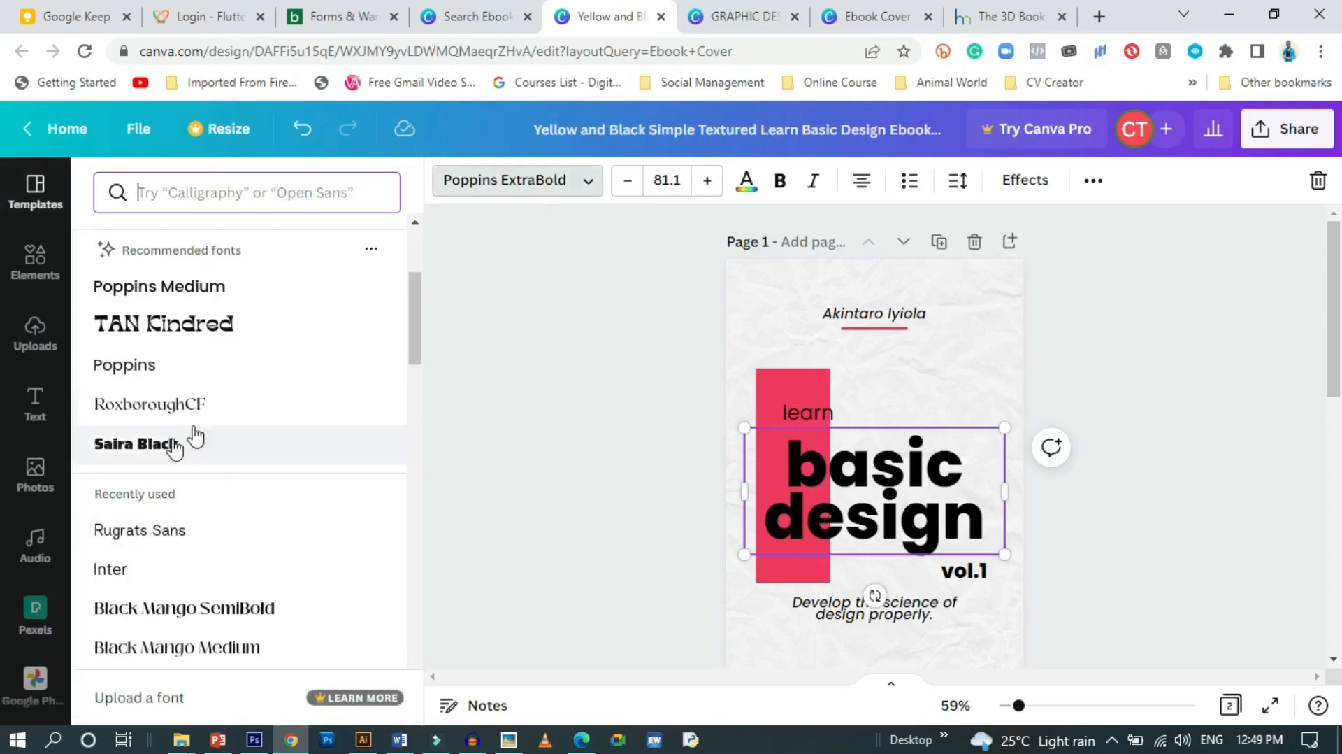
{"action": "left_click", "coordinate": [162, 614]}
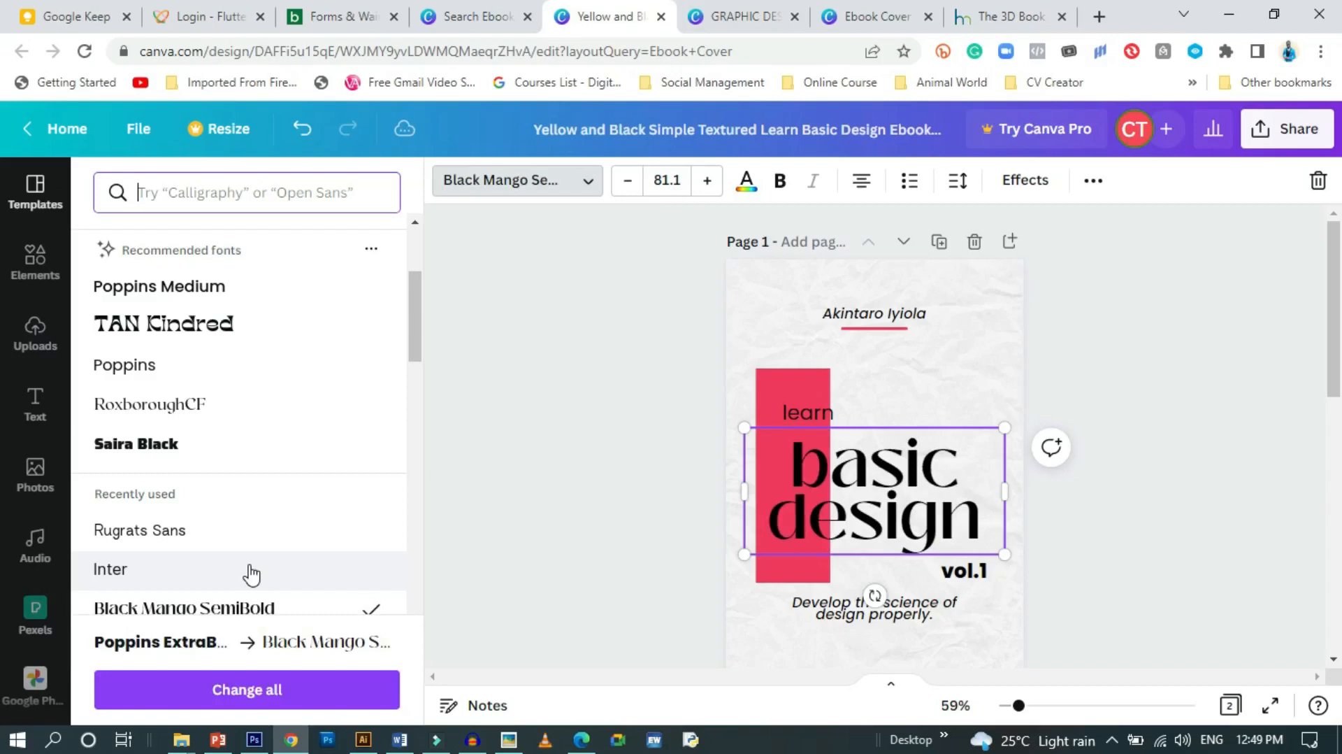
{"action": "scroll", "coordinate": [293, 570], "scroll_direction": "down", "scroll_amount": 3}
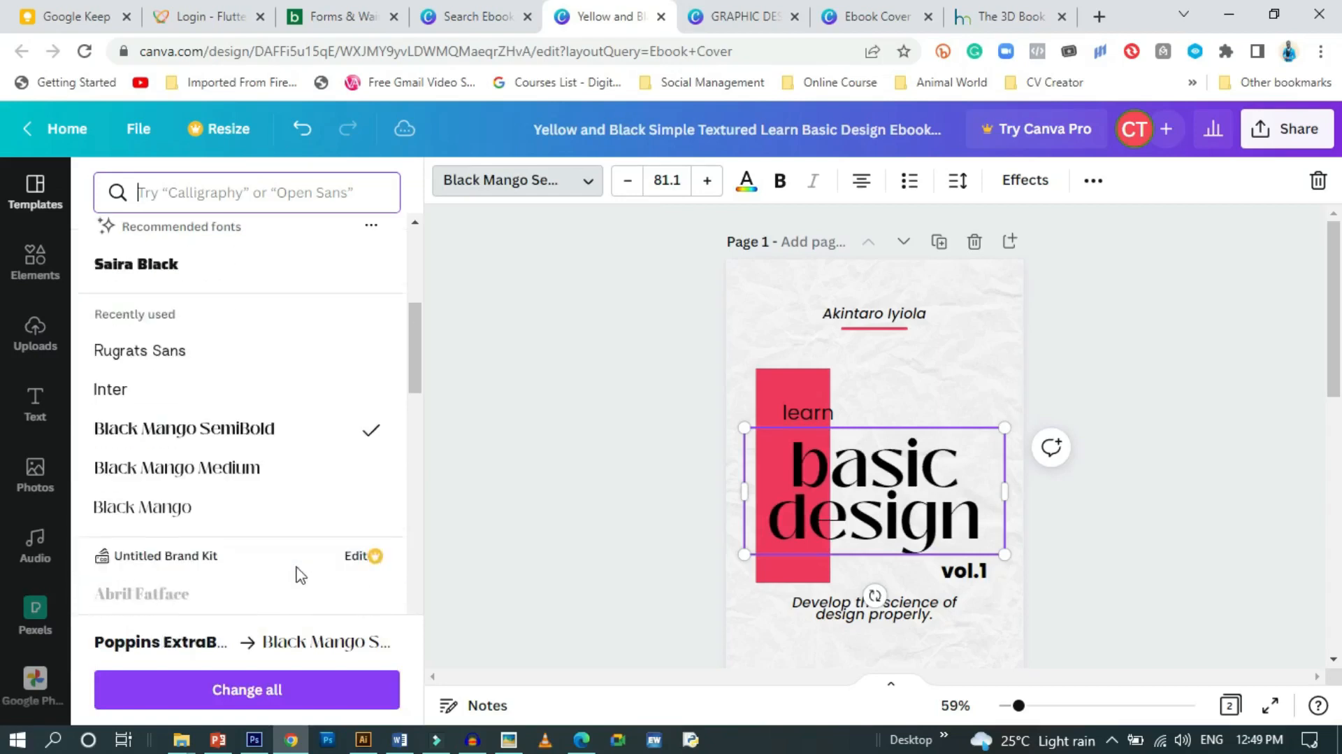
{"action": "left_click", "coordinate": [217, 454]}
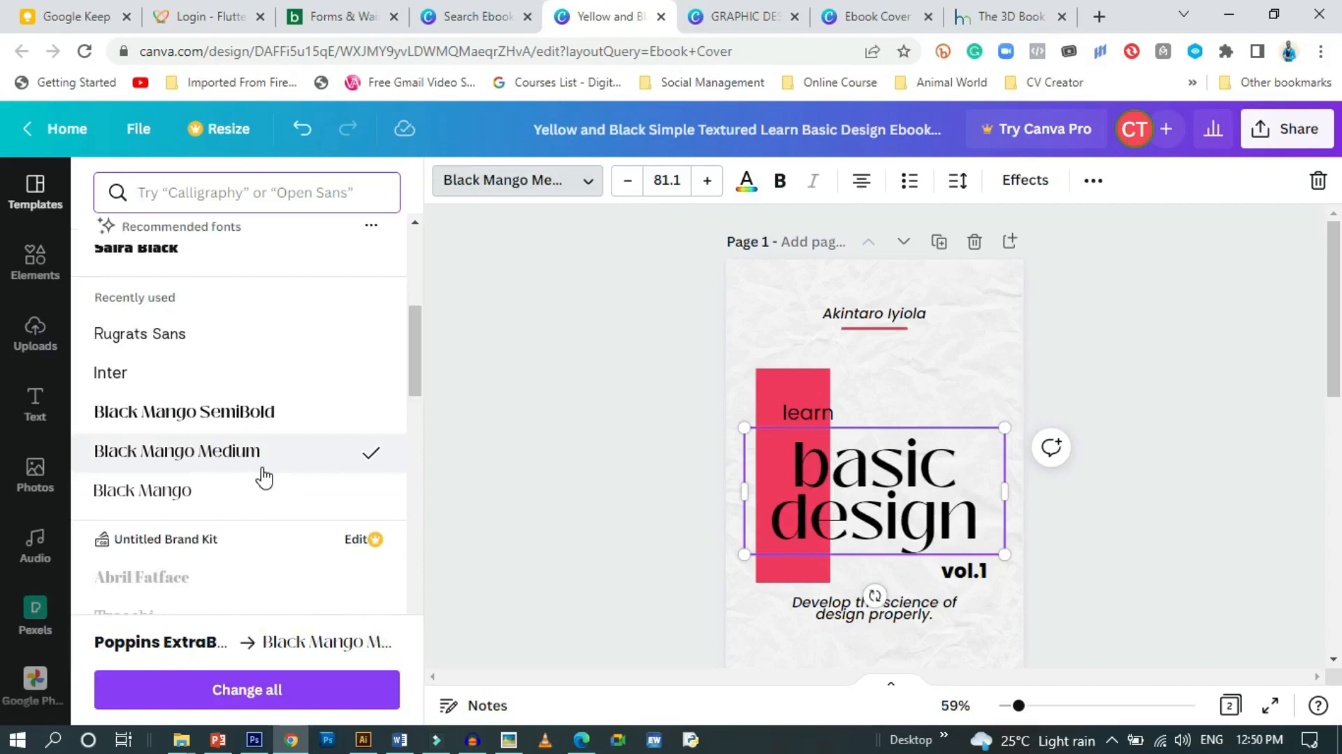
{"action": "left_click", "coordinate": [195, 489]}
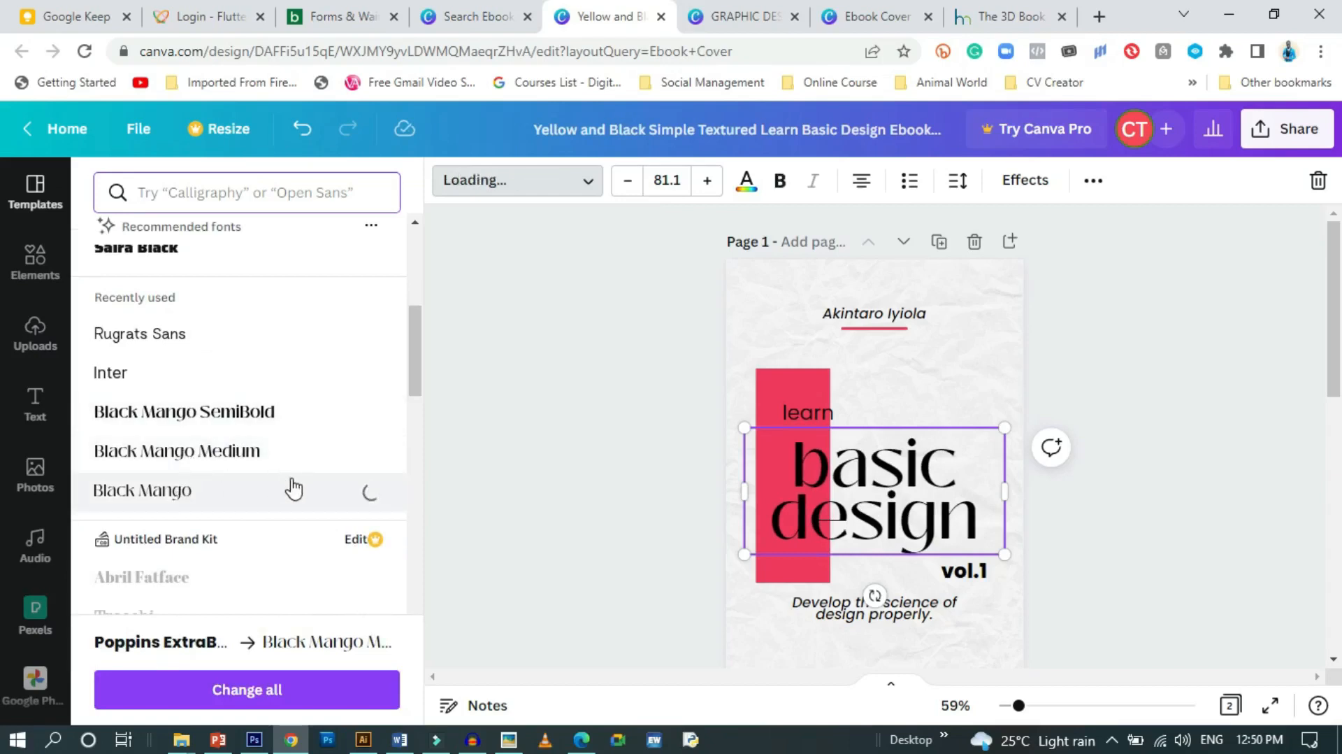
{"action": "left_click", "coordinate": [781, 183]}
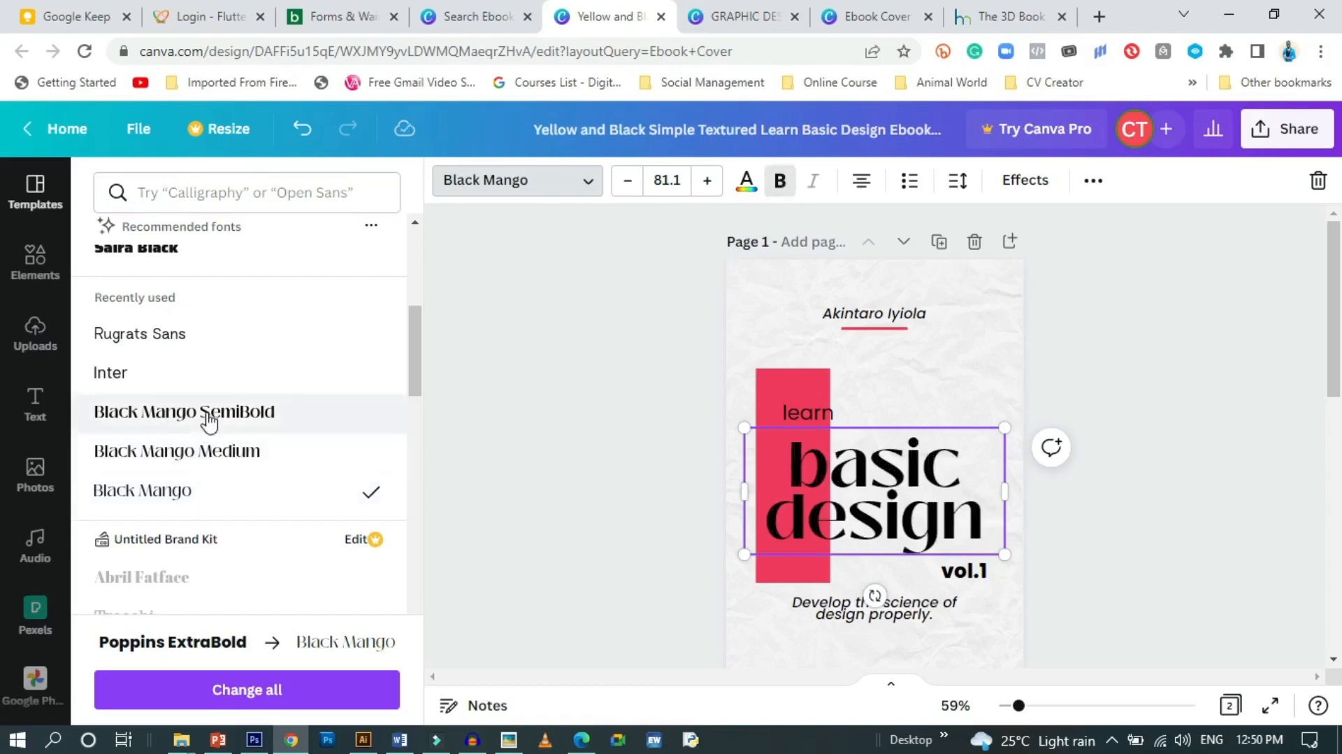
{"action": "scroll", "coordinate": [222, 512], "scroll_direction": "down", "scroll_amount": 3}
{"action": "scroll", "coordinate": [219, 517], "scroll_direction": "down", "scroll_amount": 7}
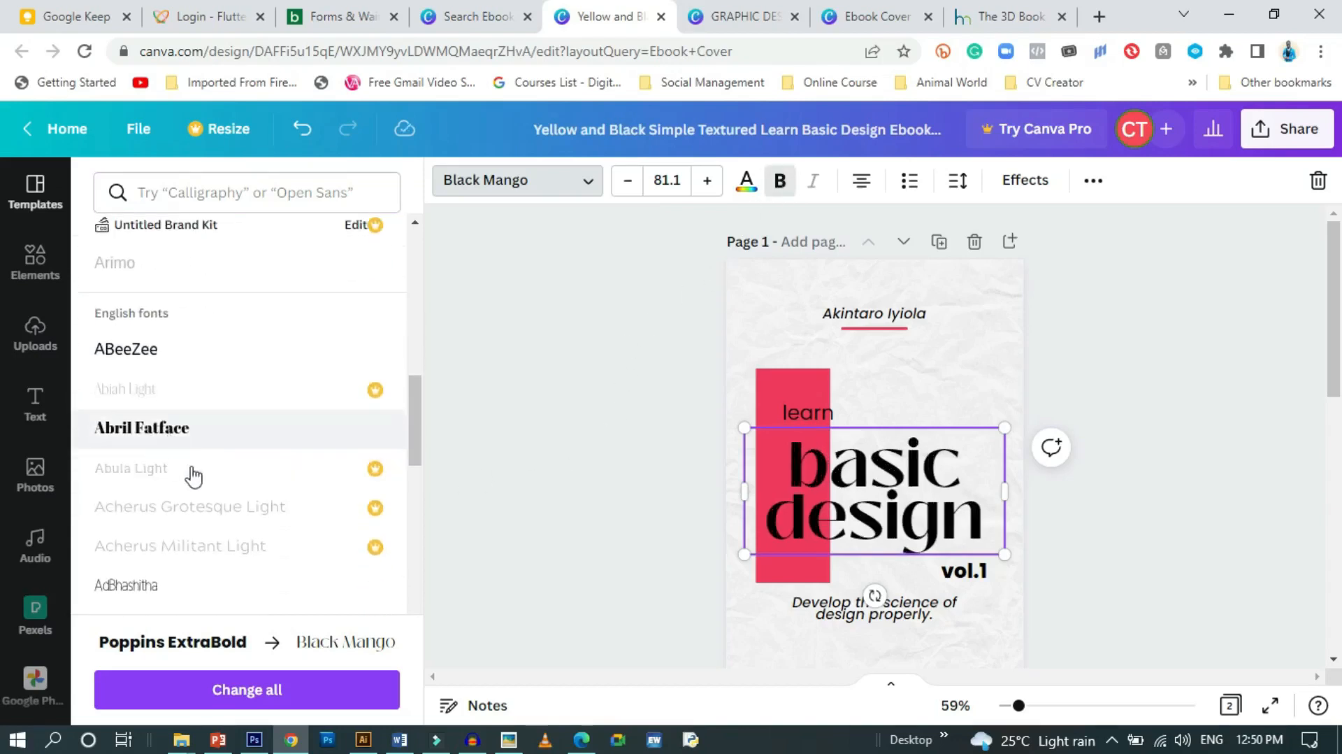
{"action": "left_click", "coordinate": [183, 445]}
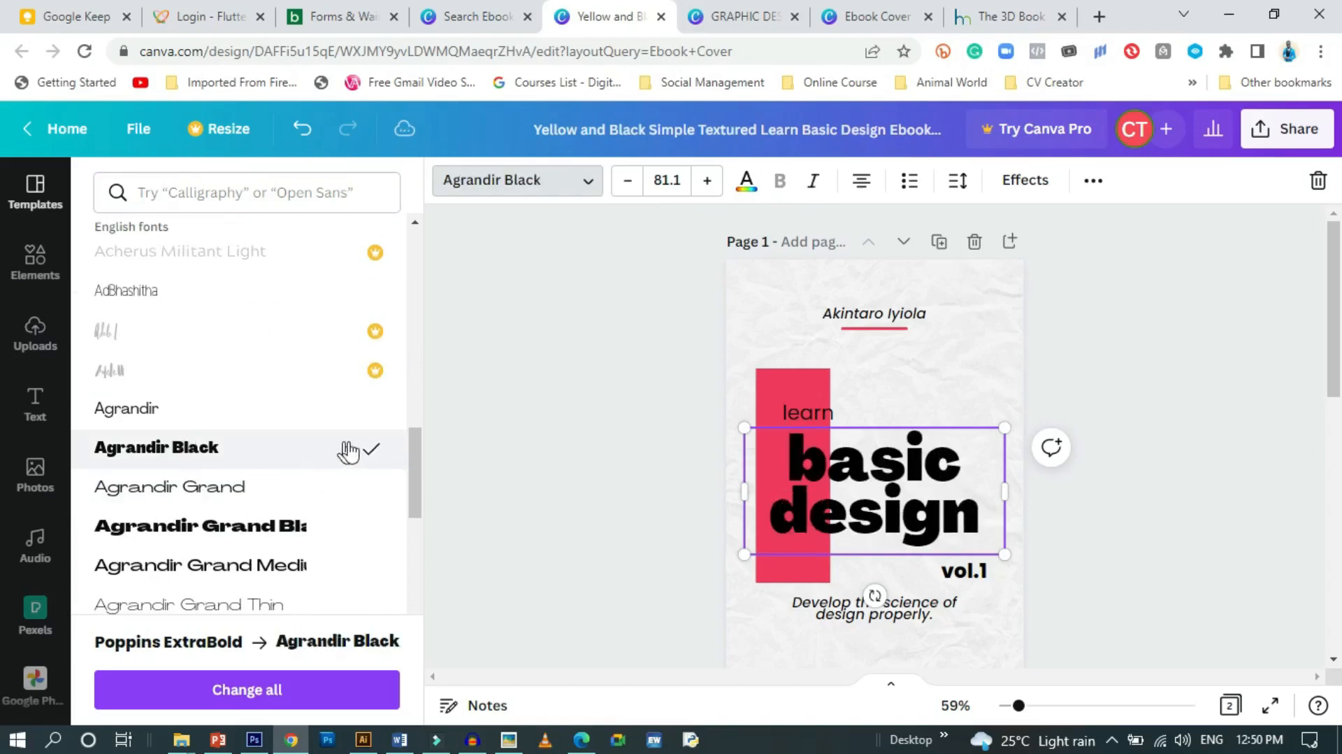
{"action": "scroll", "coordinate": [224, 547], "scroll_direction": "down", "scroll_amount": 1}
{"action": "left_click", "coordinate": [215, 435]}
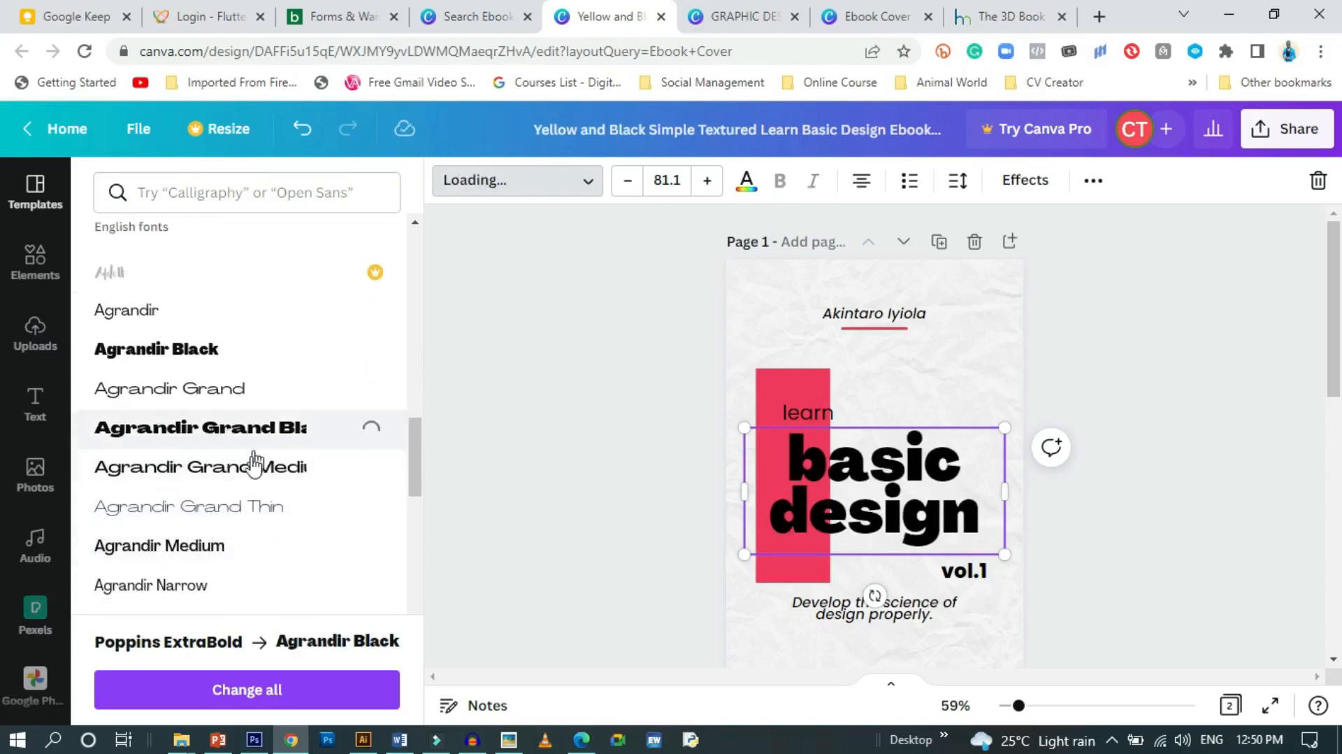
{"action": "scroll", "coordinate": [232, 480], "scroll_direction": "down", "scroll_amount": 3}
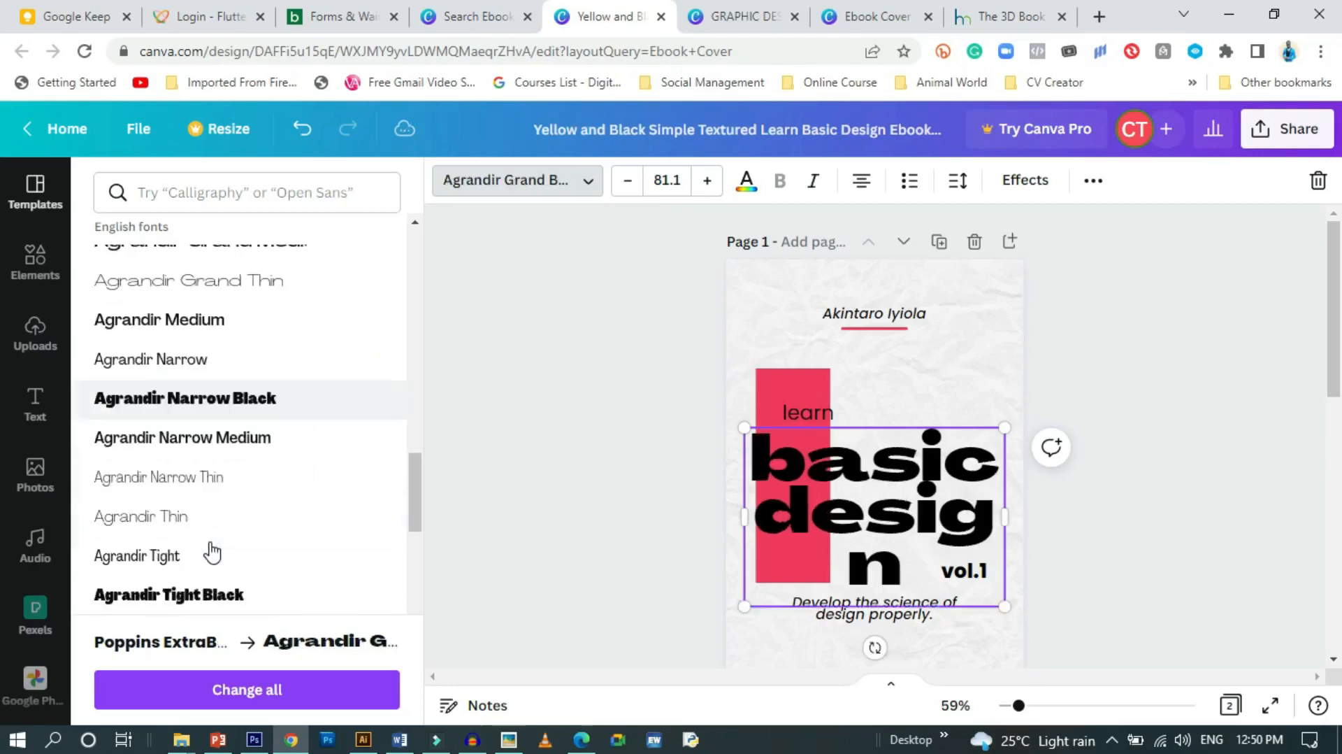
{"action": "left_click", "coordinate": [280, 563]}
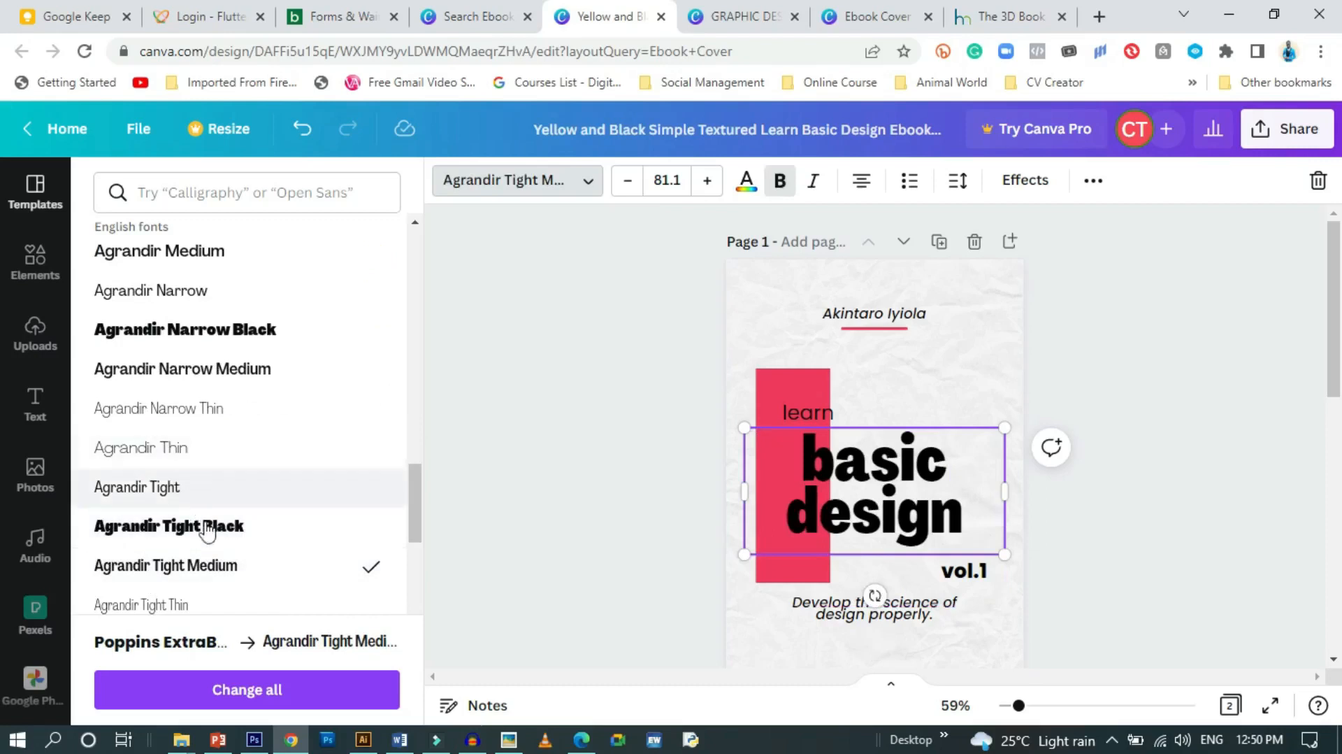
{"action": "scroll", "coordinate": [209, 518], "scroll_direction": "up", "scroll_amount": 10}
{"action": "scroll", "coordinate": [213, 531], "scroll_direction": "up", "scroll_amount": 6}
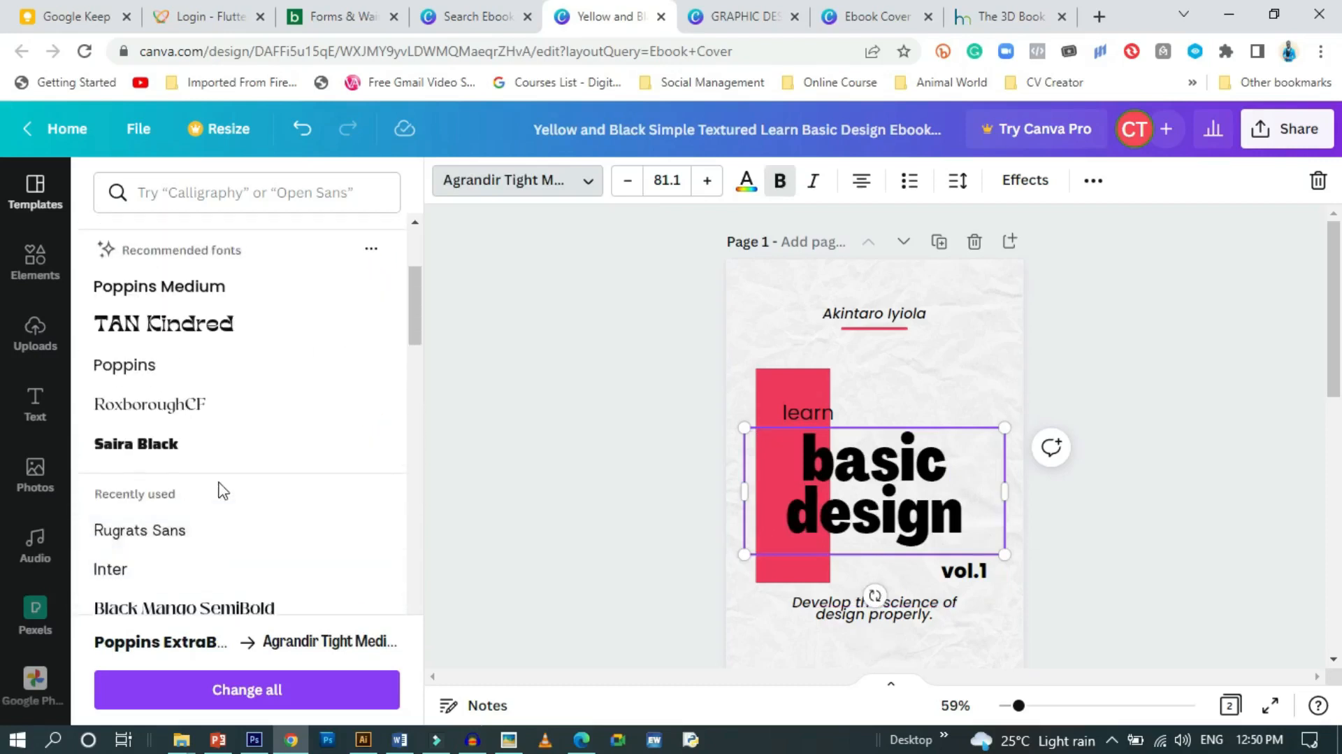
{"action": "left_click", "coordinate": [199, 398]}
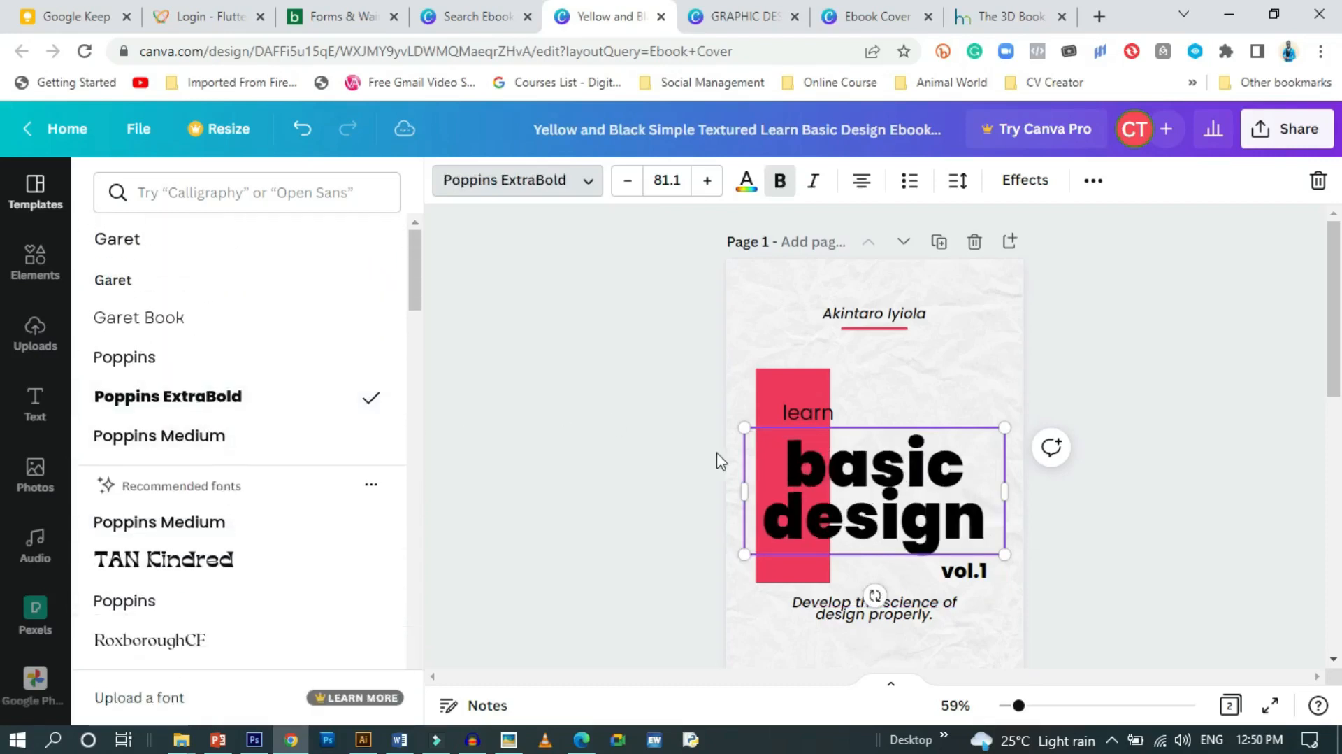
Set the tagline 'Develop the science of design properly.' in the Open Sauce font
{"action": "left_click", "coordinate": [637, 462]}
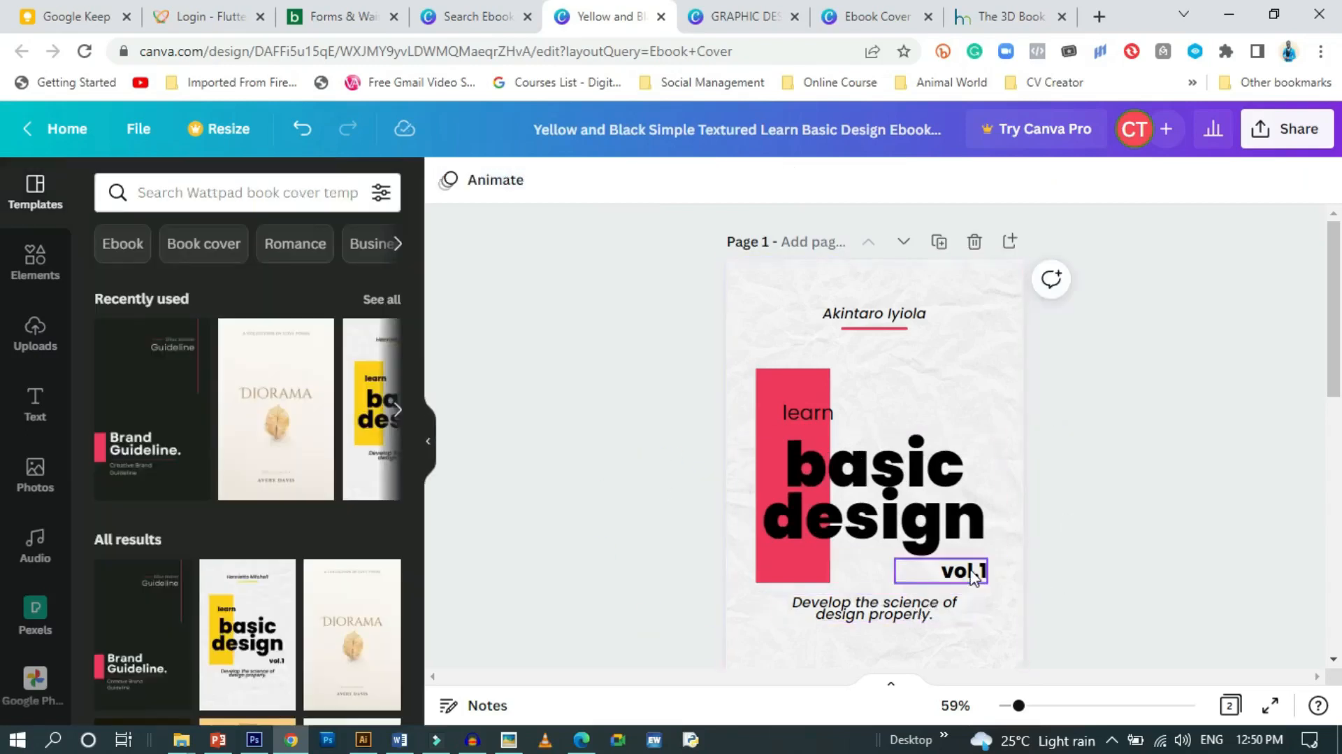
{"action": "scroll", "coordinate": [872, 613], "scroll_direction": "down", "scroll_amount": 2}
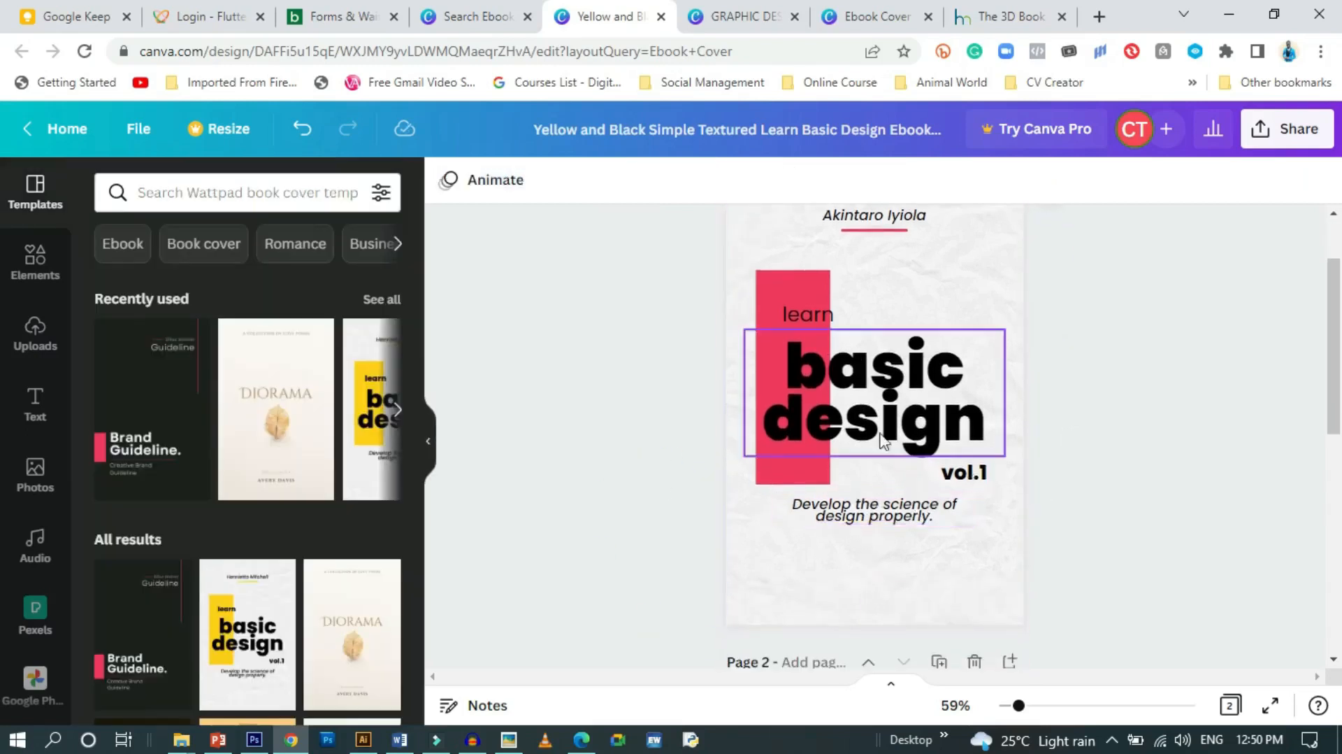
{"action": "left_click", "coordinate": [874, 510]}
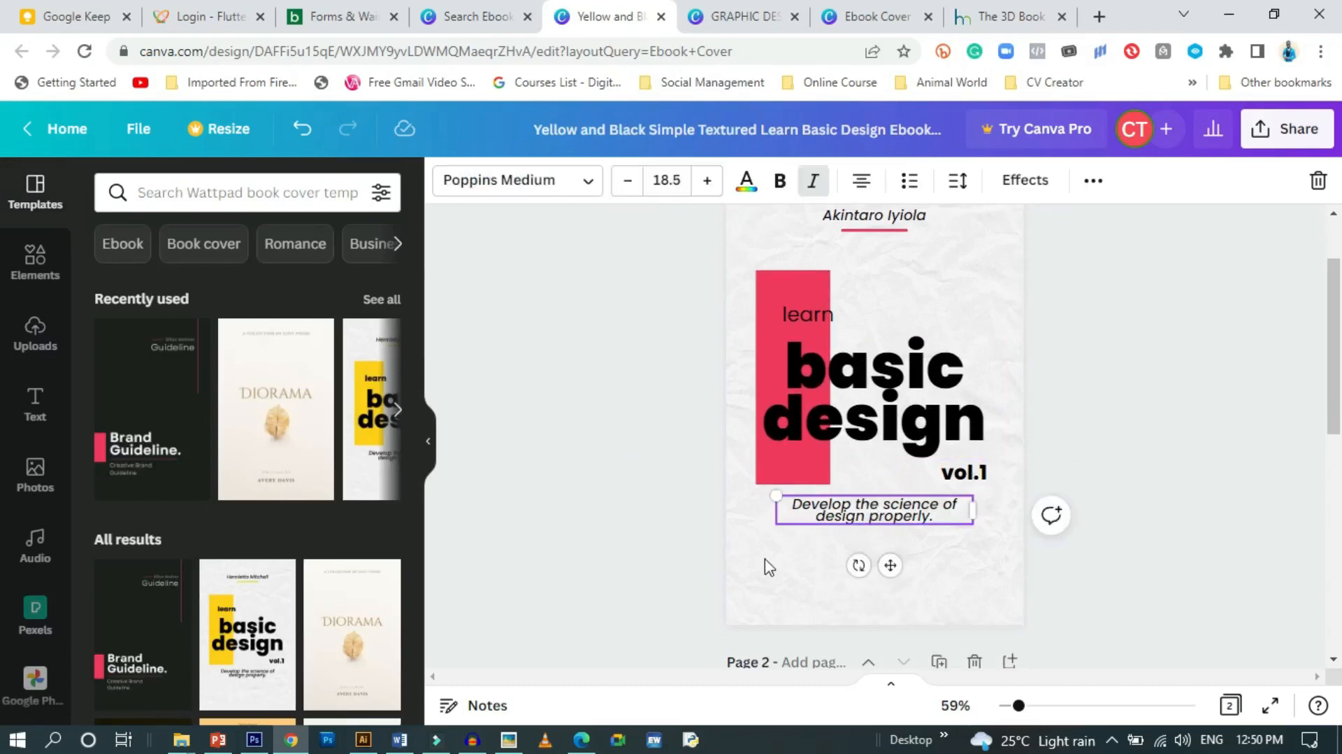
{"action": "left_click", "coordinate": [591, 184]}
{"action": "scroll", "coordinate": [155, 564], "scroll_direction": "down", "scroll_amount": 1}
{"action": "scroll", "coordinate": [156, 564], "scroll_direction": "down", "scroll_amount": 5}
{"action": "left_click", "coordinate": [149, 250]}
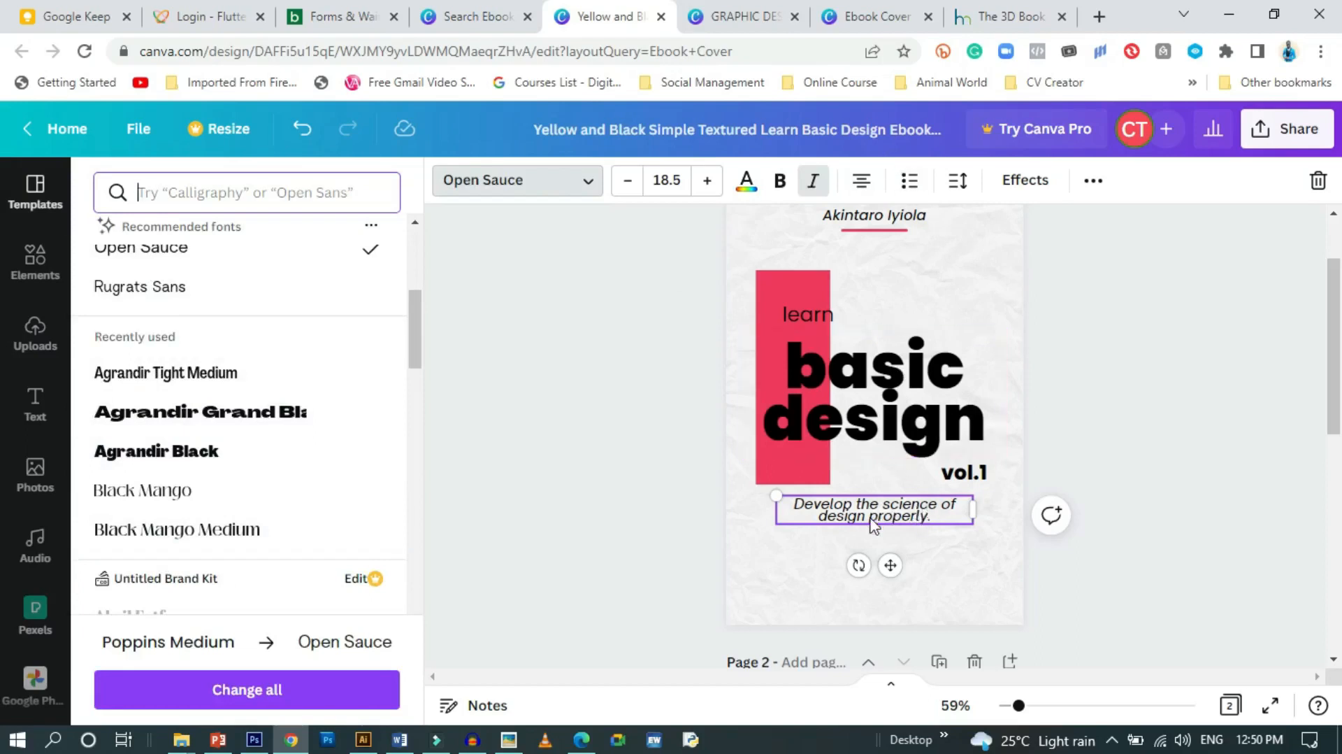
Cycle the tagline's alignment through left and centre to right alignment
{"action": "left_click", "coordinate": [862, 186]}
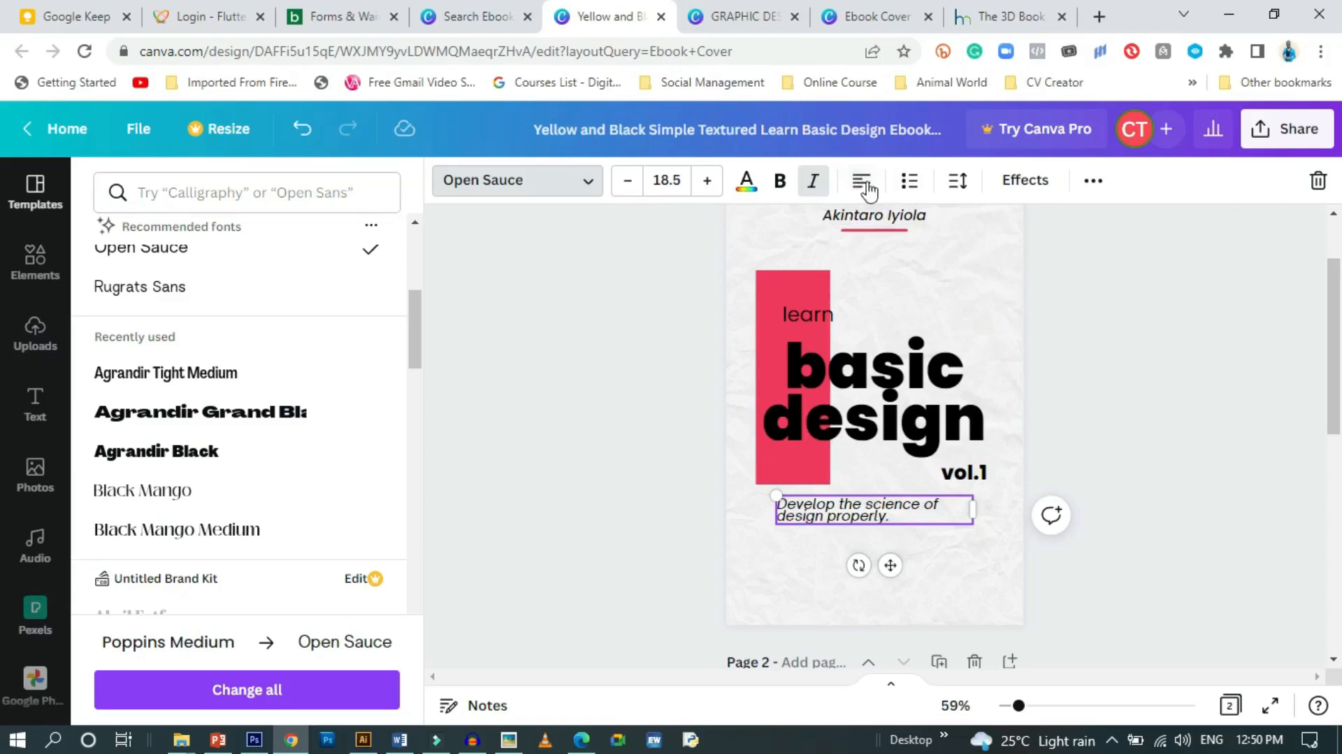
{"action": "left_click", "coordinate": [593, 425]}
{"action": "left_click", "coordinate": [596, 426]}
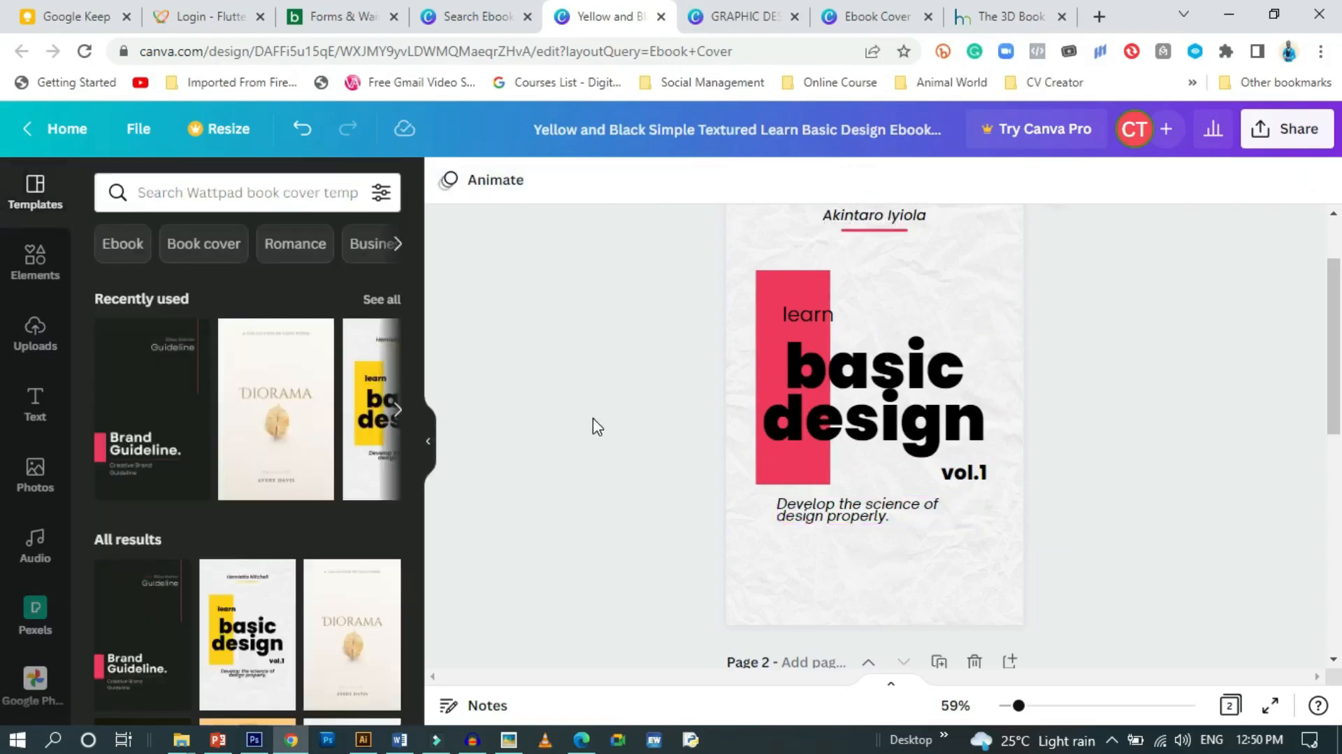
{"action": "left_click", "coordinate": [850, 513]}
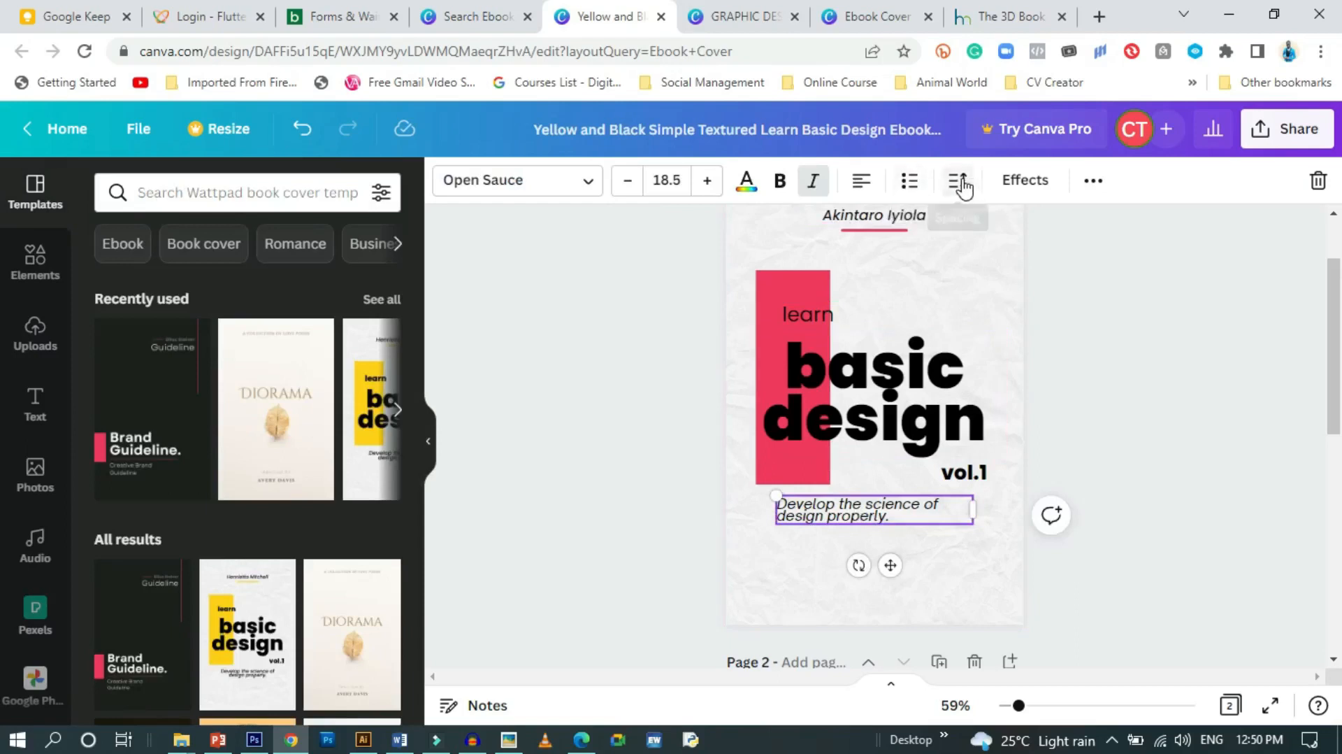
{"action": "left_click", "coordinate": [861, 181]}
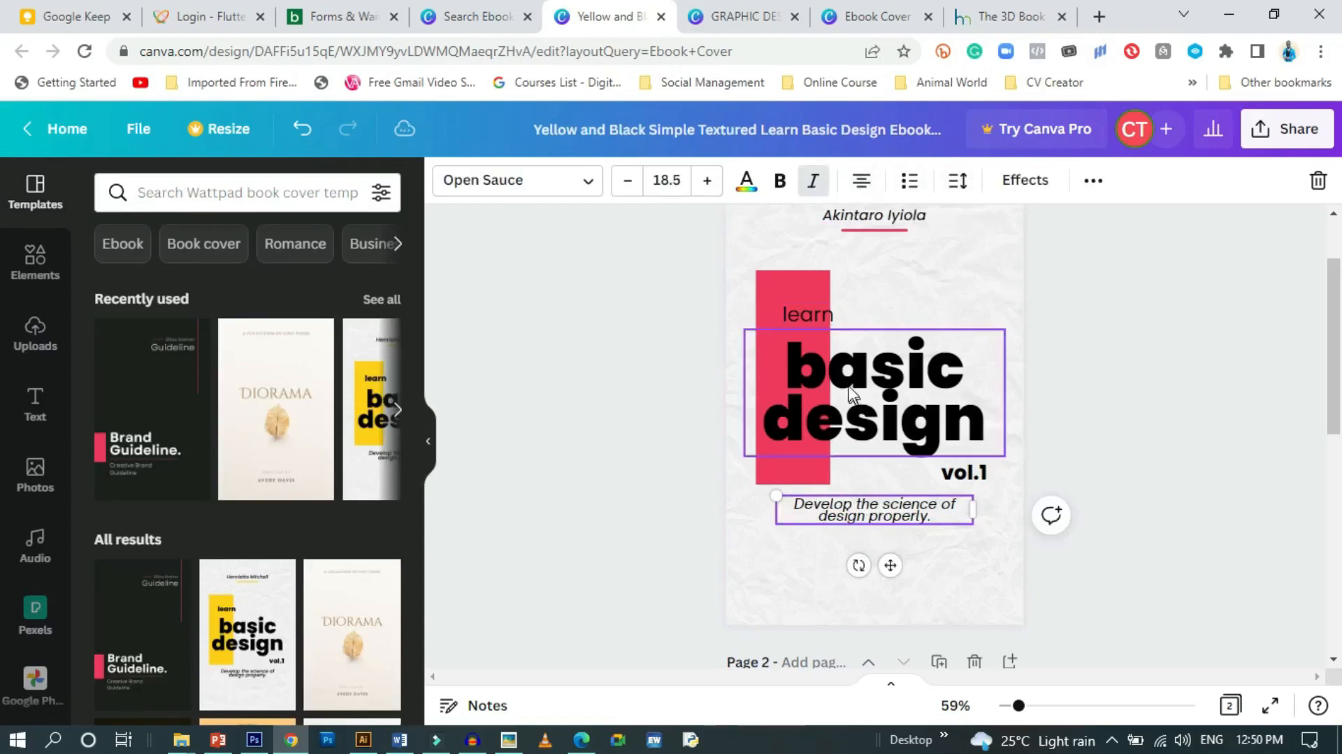
{"action": "left_click", "coordinate": [865, 182]}
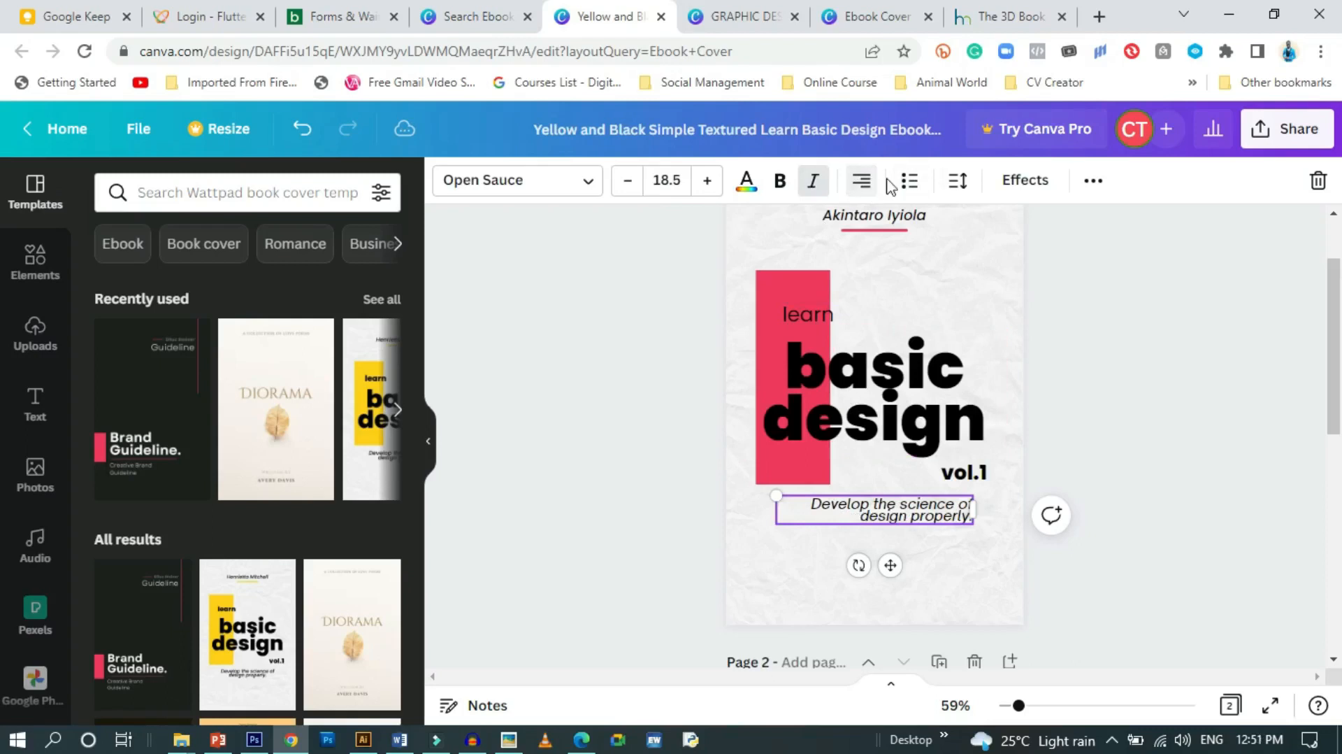
Give the tagline letter spacing 171 and line spacing 1.07
{"action": "left_click", "coordinate": [958, 182]}
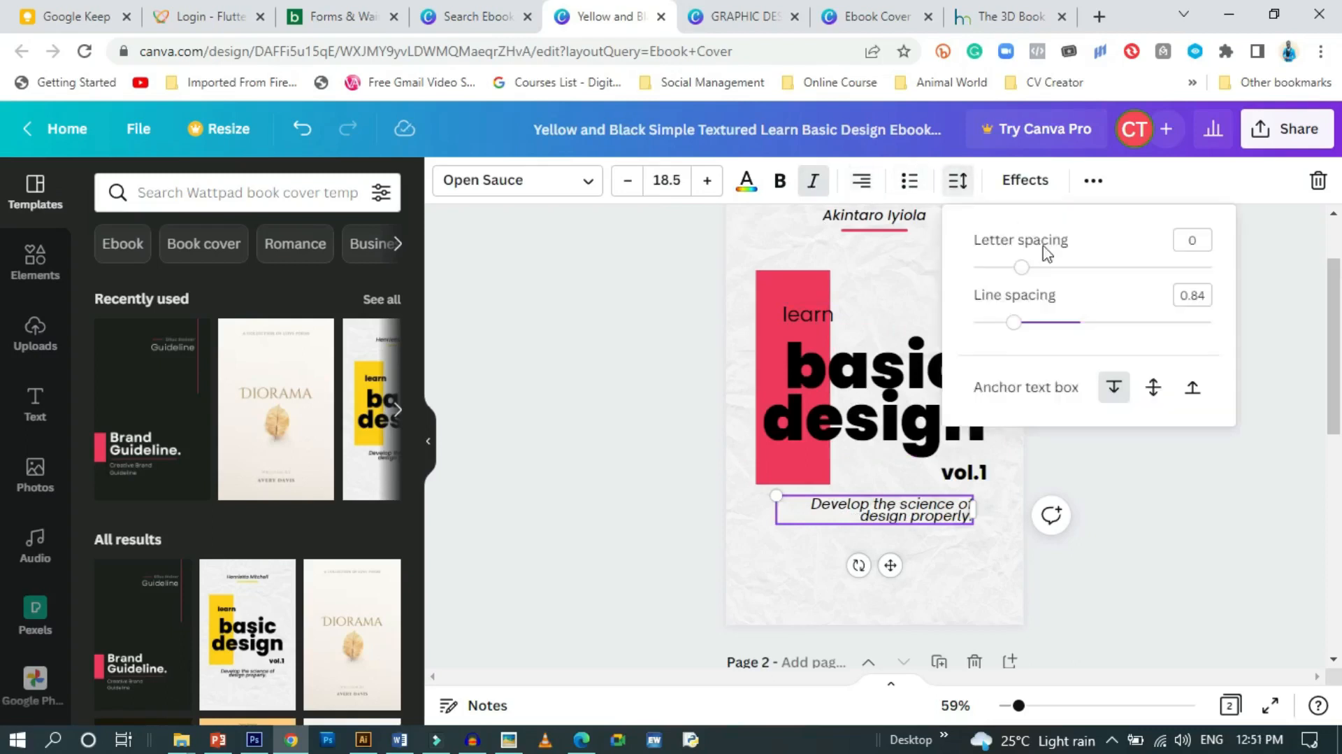
{"action": "left_click", "coordinate": [958, 182]}
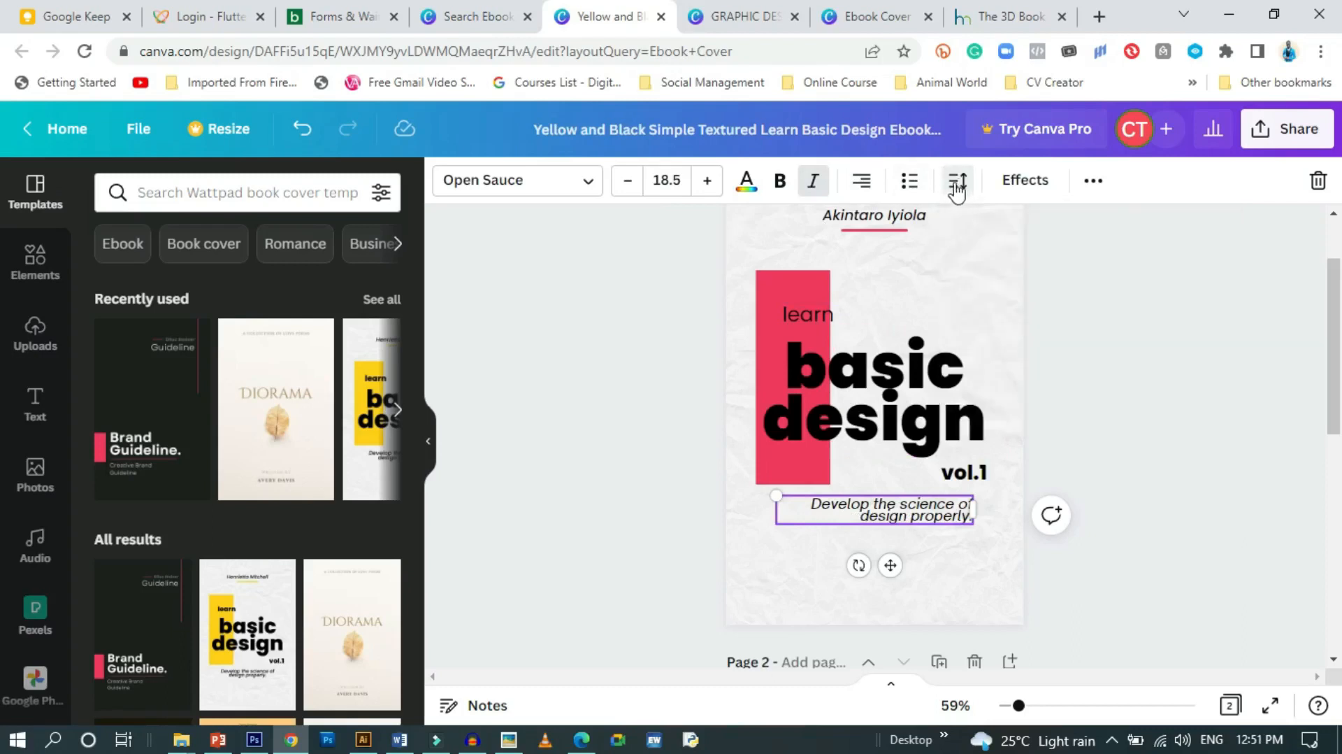
{"action": "left_click", "coordinate": [956, 187]}
{"action": "left_click_drag", "start_coordinate": [1025, 267], "coordinate": [1064, 275]}
{"action": "mouse_move", "coordinate": [1016, 323]}
{"action": "left_mouse_down"}
{"action": "mouse_move", "coordinate": [1101, 324]}
{"action": "mouse_move", "coordinate": [1042, 327]}
{"action": "left_mouse_up"}
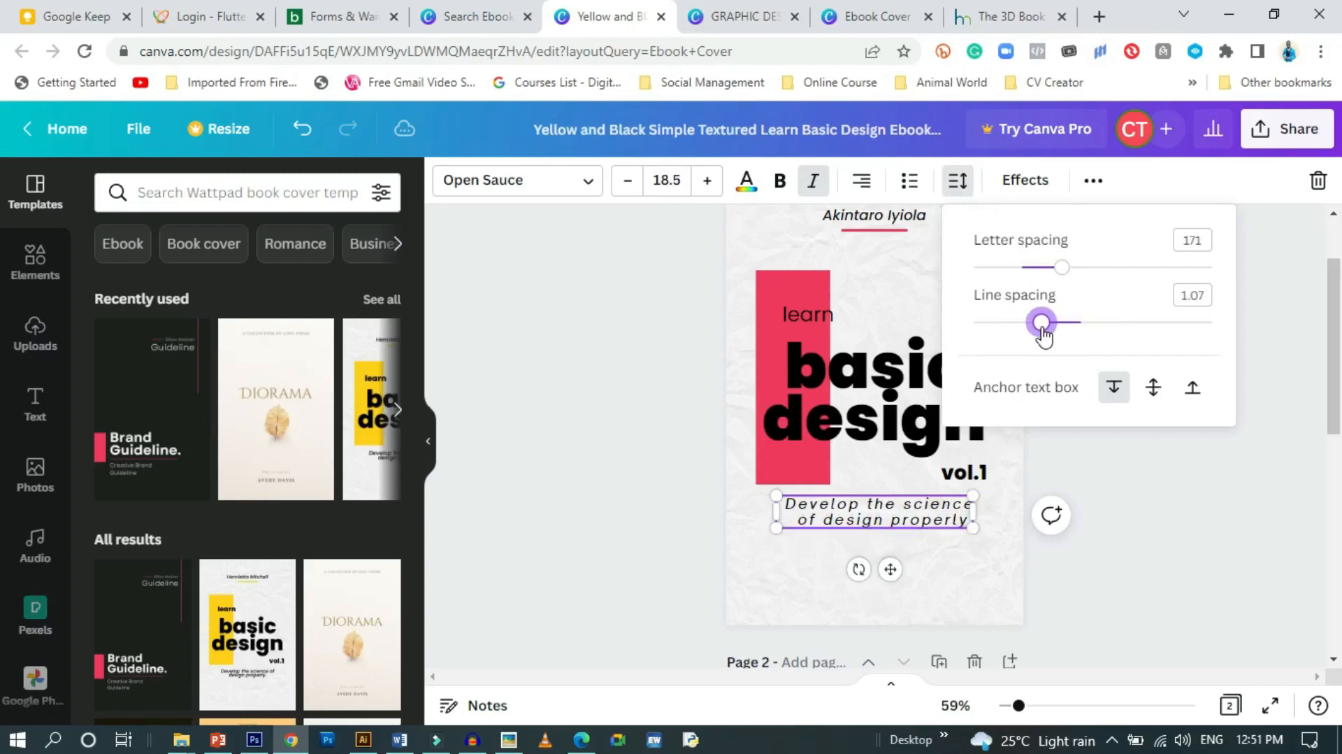
{"action": "left_click", "coordinate": [651, 410]}
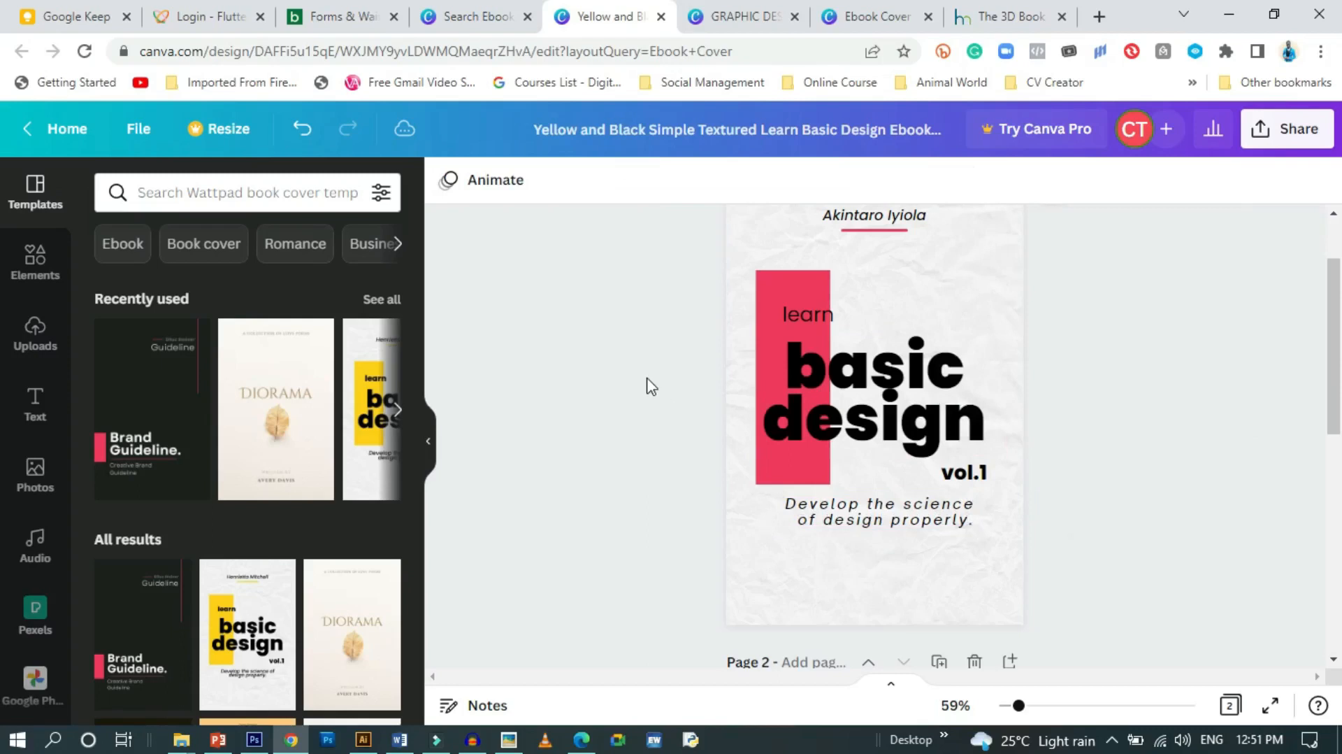
Replace the 'basic design' heading with 'digital' and 'media' on two lines
{"action": "scroll", "coordinate": [601, 430], "scroll_direction": "up", "scroll_amount": 1}
{"action": "scroll", "coordinate": [622, 419], "scroll_direction": "down", "scroll_amount": 1}
{"action": "scroll", "coordinate": [615, 416], "scroll_direction": "up", "scroll_amount": 1}
{"action": "scroll", "coordinate": [619, 409], "scroll_direction": "up", "scroll_amount": 1}
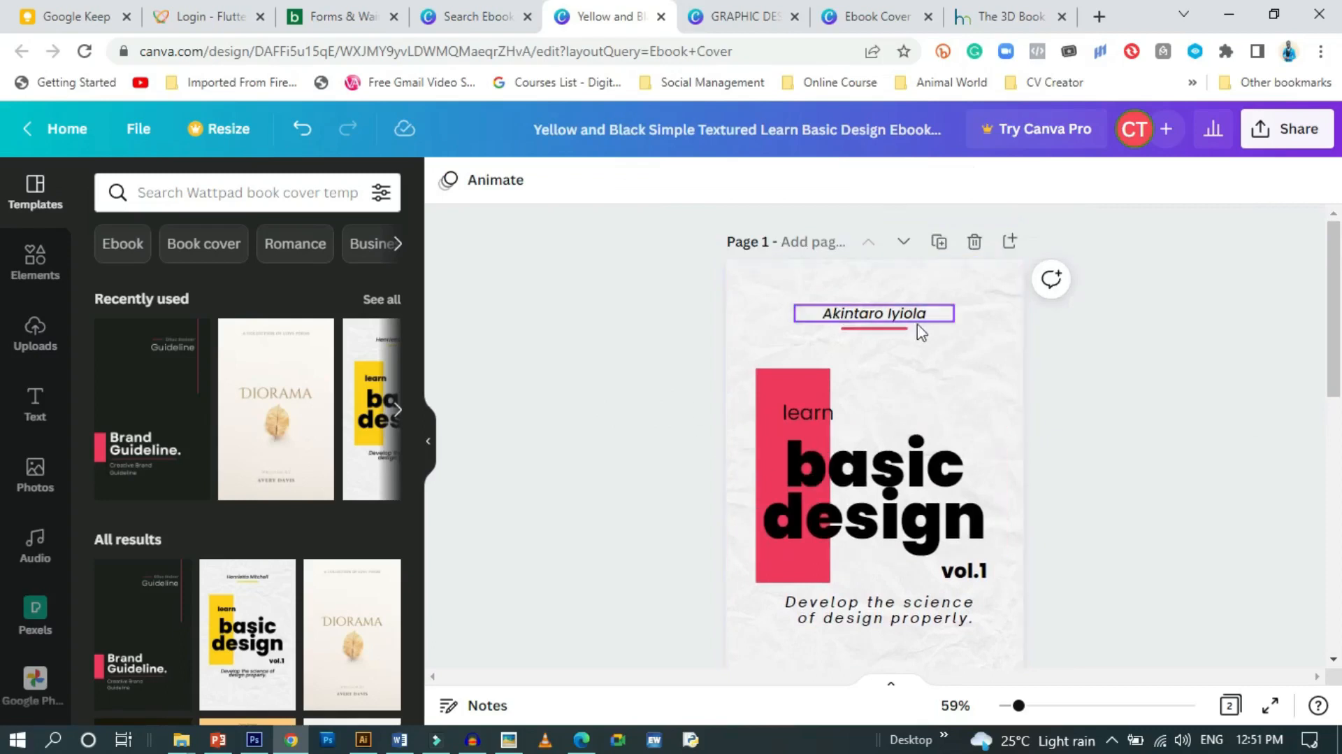
{"action": "scroll", "coordinate": [776, 397], "scroll_direction": "down", "scroll_amount": 1}
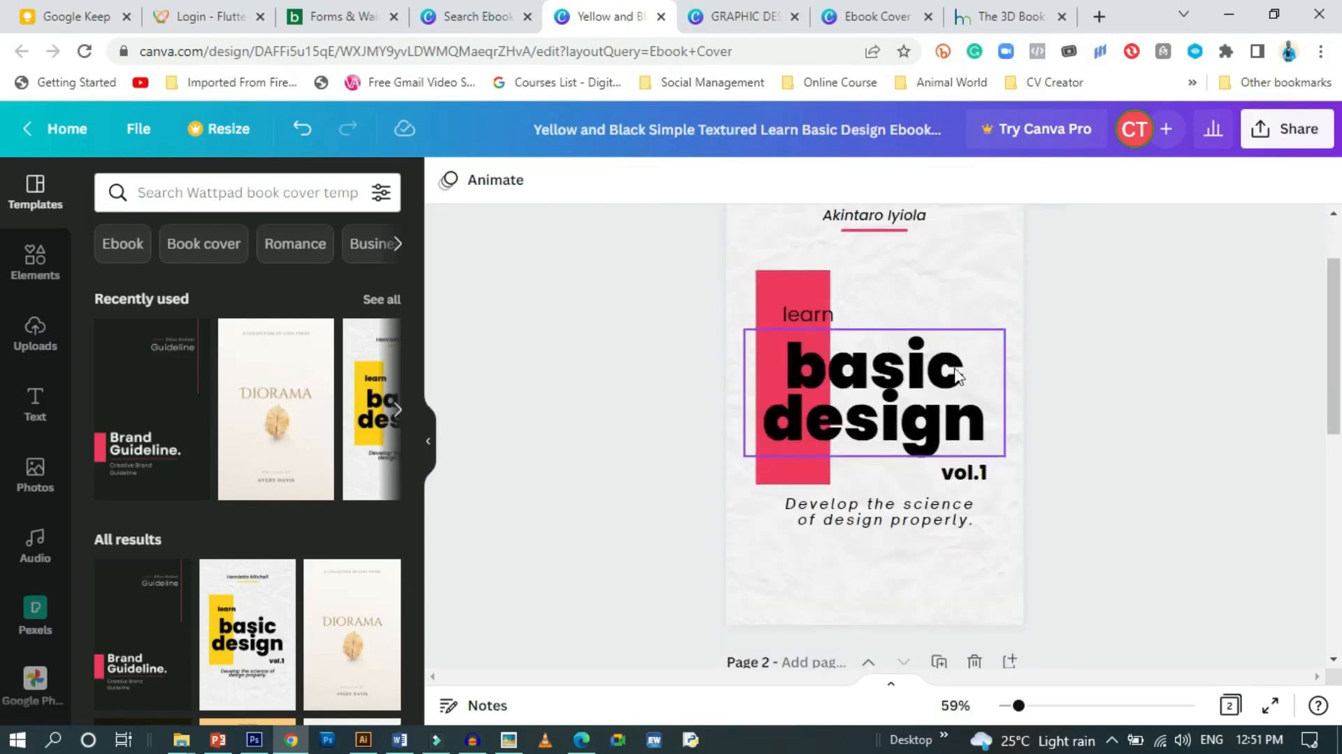
{"action": "left_click", "coordinate": [930, 423]}
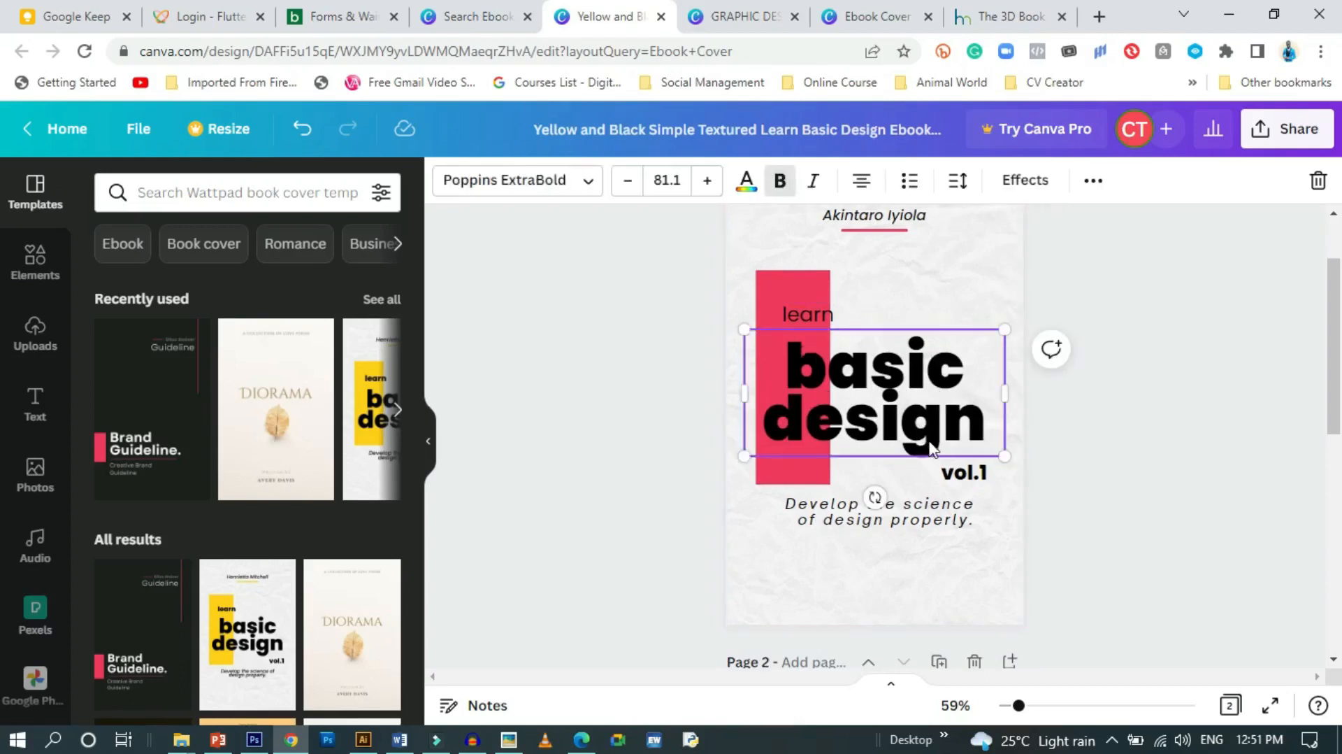
{"action": "double_click", "coordinate": [949, 399]}
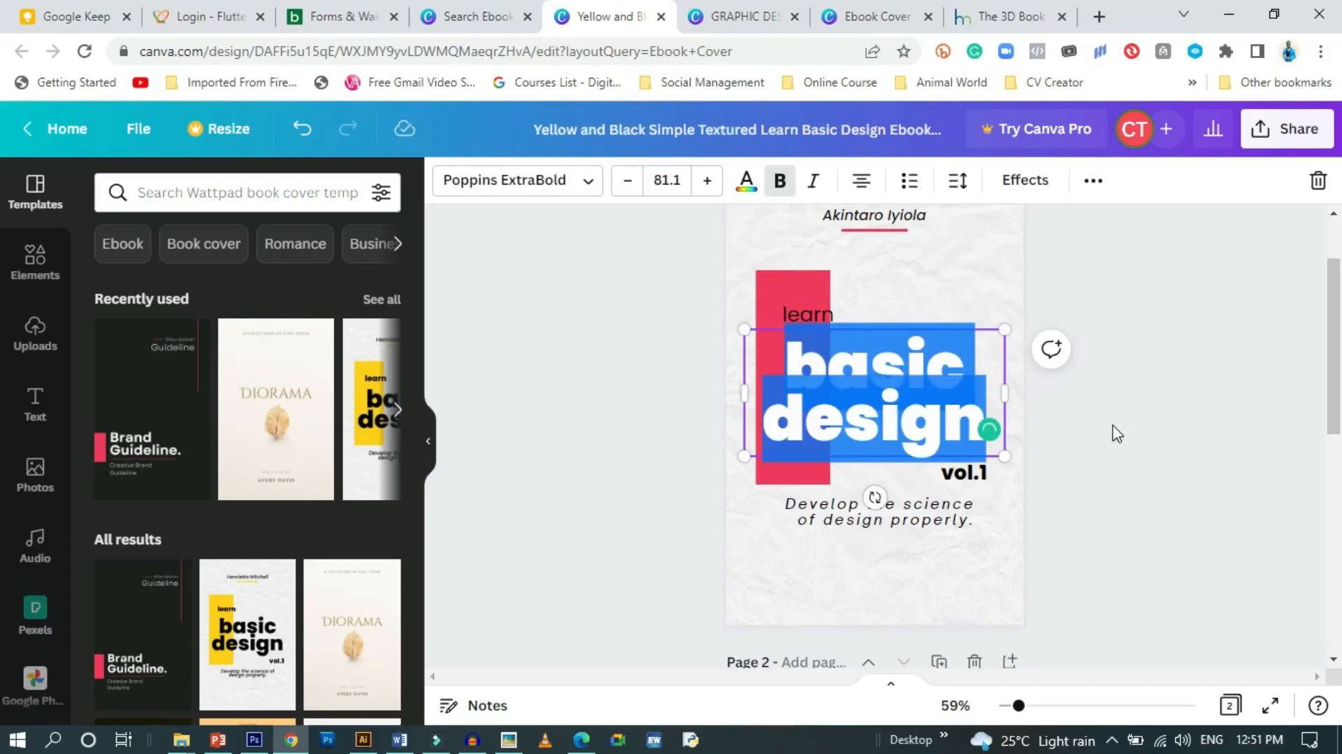
{"action": "type", "text": "D"}
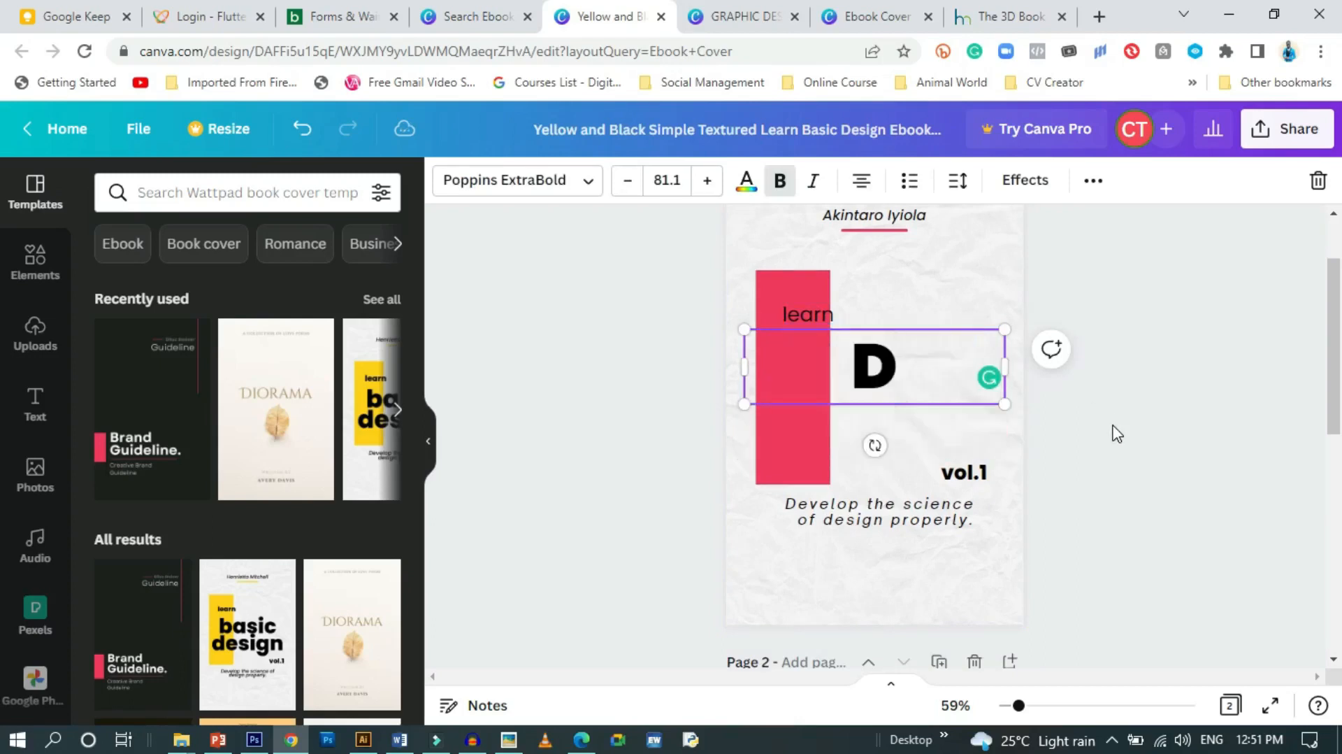
{"action": "key", "text": "BackSpace"}
{"action": "type", "text": "dig"}
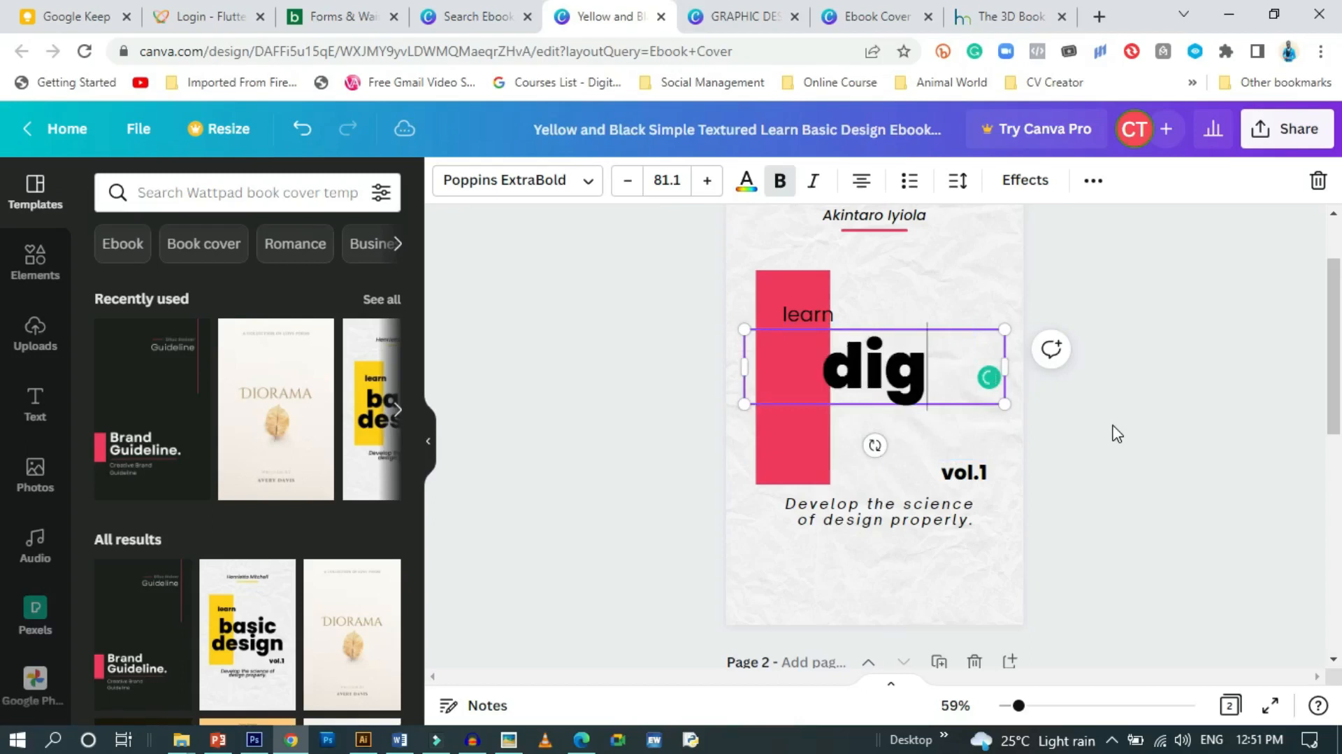
{"action": "type", "text": "ital"}
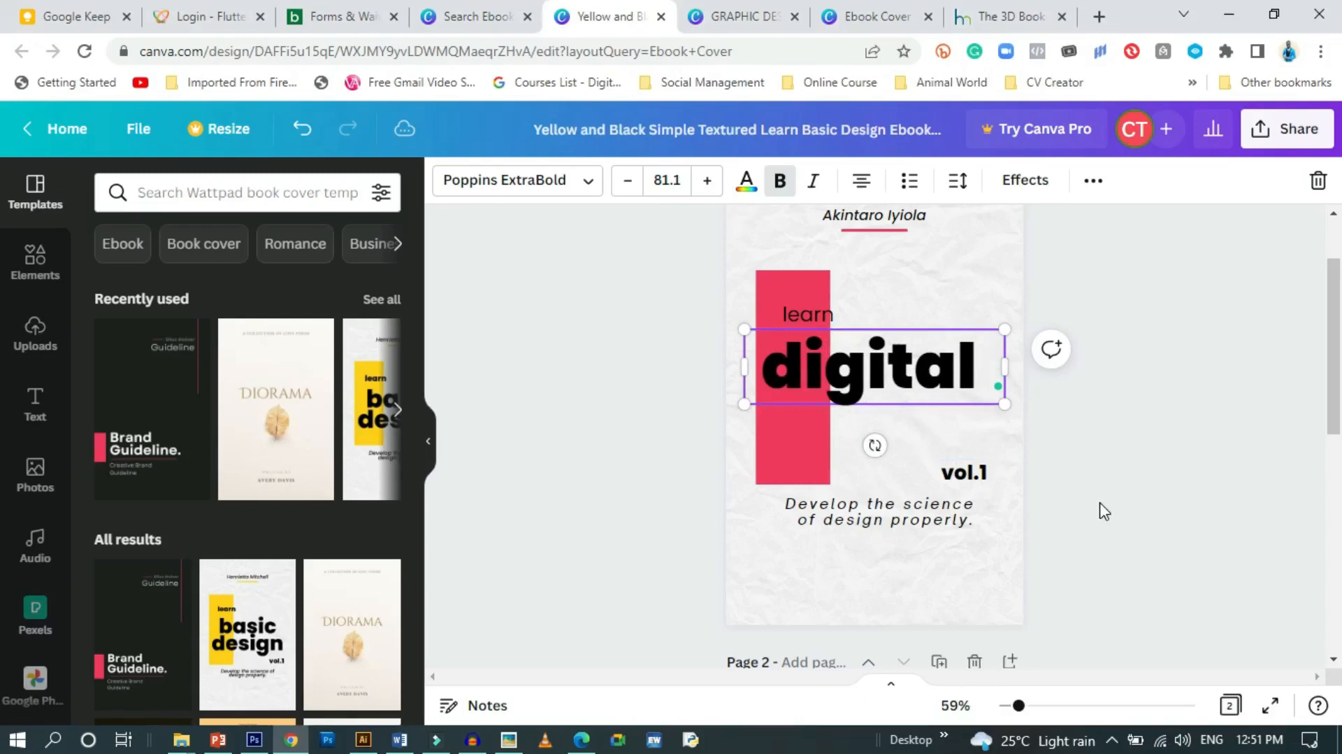
{"action": "key", "text": "Return"}
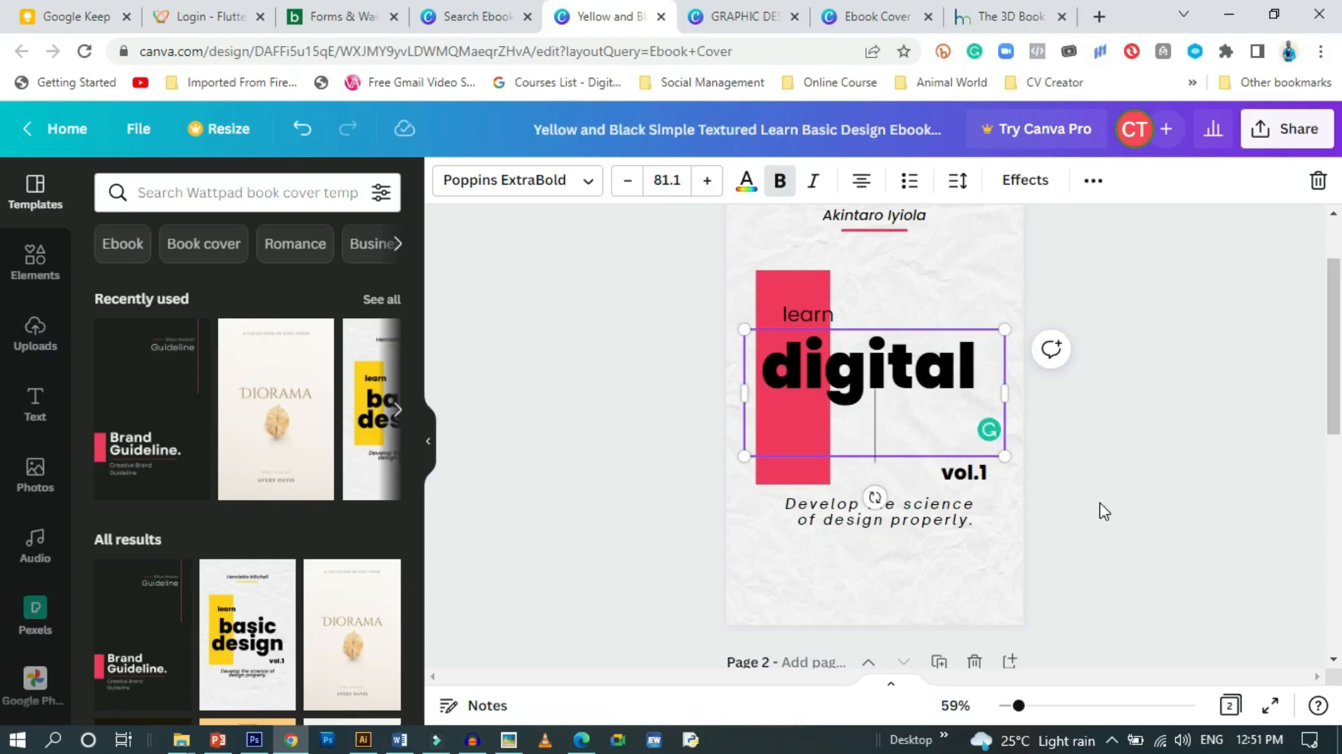
{"action": "type", "text": "media"}
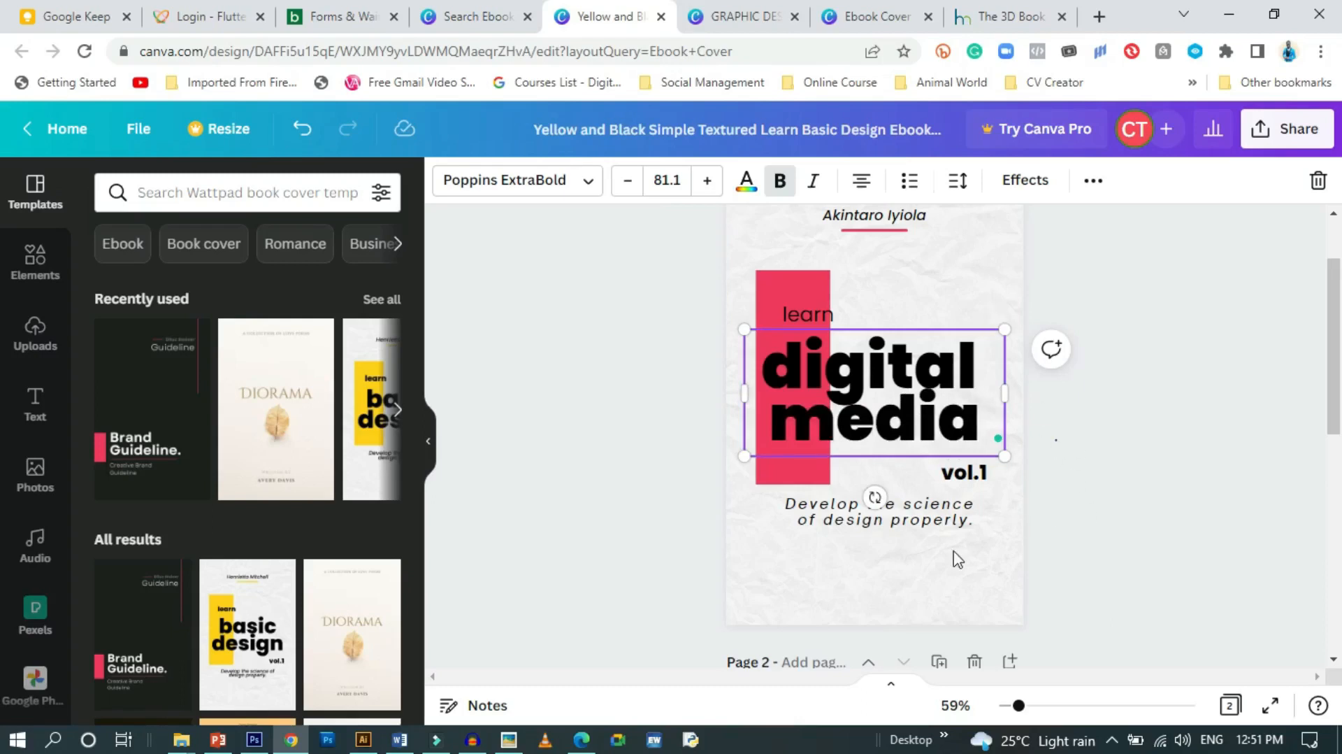
{"action": "left_click", "coordinate": [600, 498]}
Select and review the author name at the top of the cover
{"action": "scroll", "coordinate": [574, 378], "scroll_direction": "up", "scroll_amount": 2}
{"action": "scroll", "coordinate": [575, 377], "scroll_direction": "down", "scroll_amount": 2}
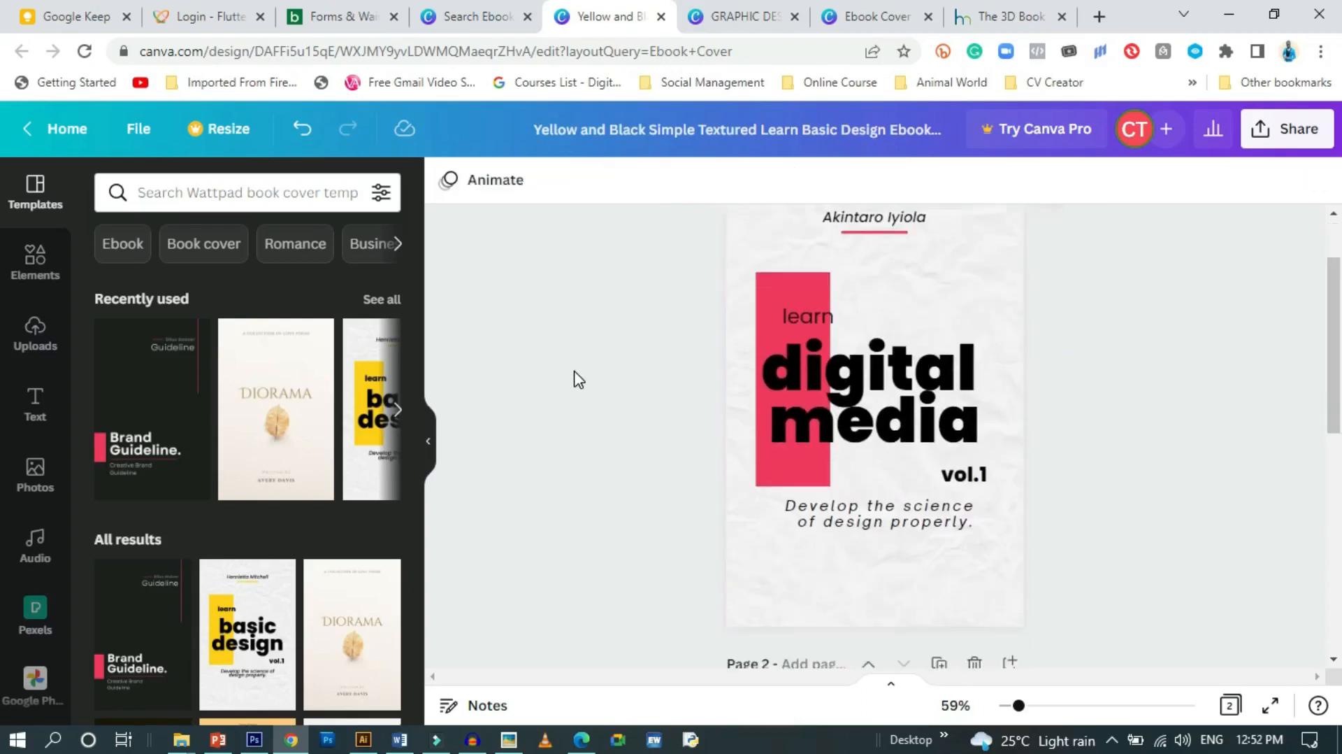
{"action": "scroll", "coordinate": [630, 314], "scroll_direction": "up", "scroll_amount": 2}
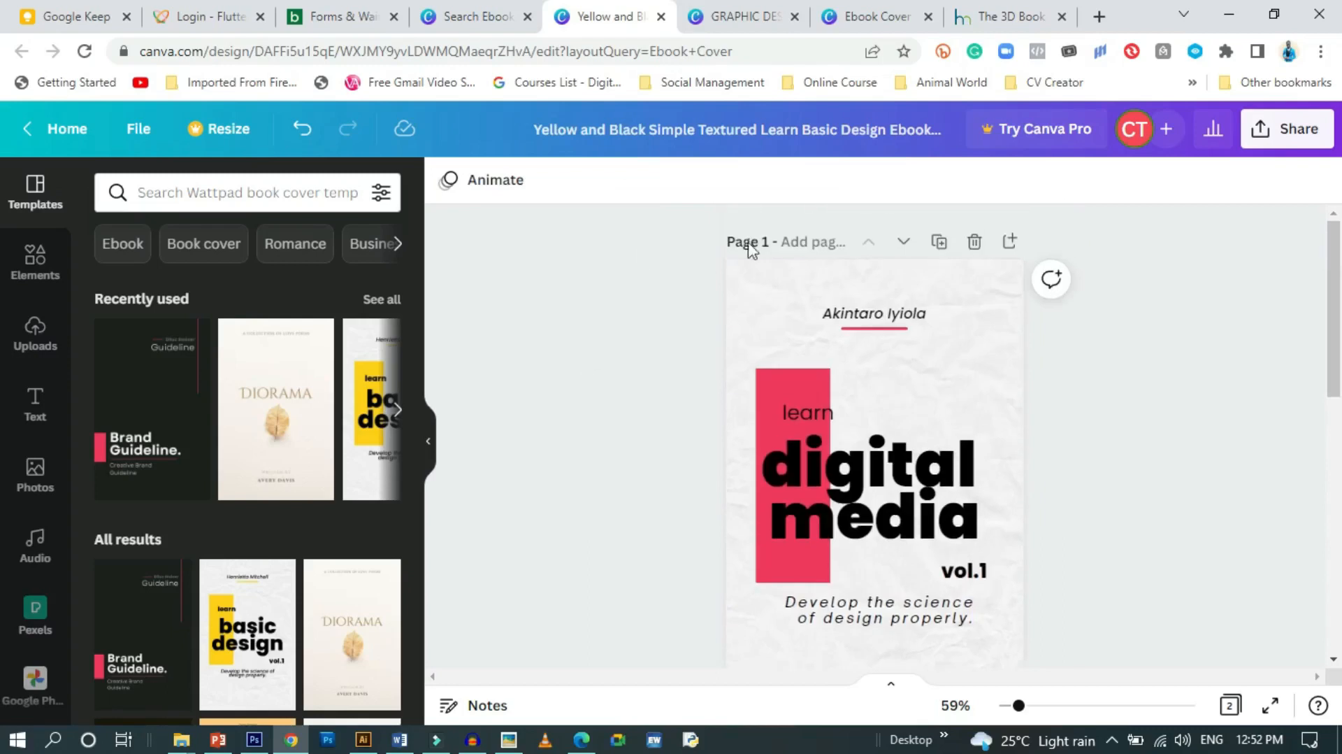
{"action": "left_click", "coordinate": [808, 315]}
{"action": "left_click", "coordinate": [575, 361]}
{"action": "scroll", "coordinate": [1115, 518], "scroll_direction": "down", "scroll_amount": 2}
{"action": "scroll", "coordinate": [1113, 518], "scroll_direction": "up", "scroll_amount": 2}
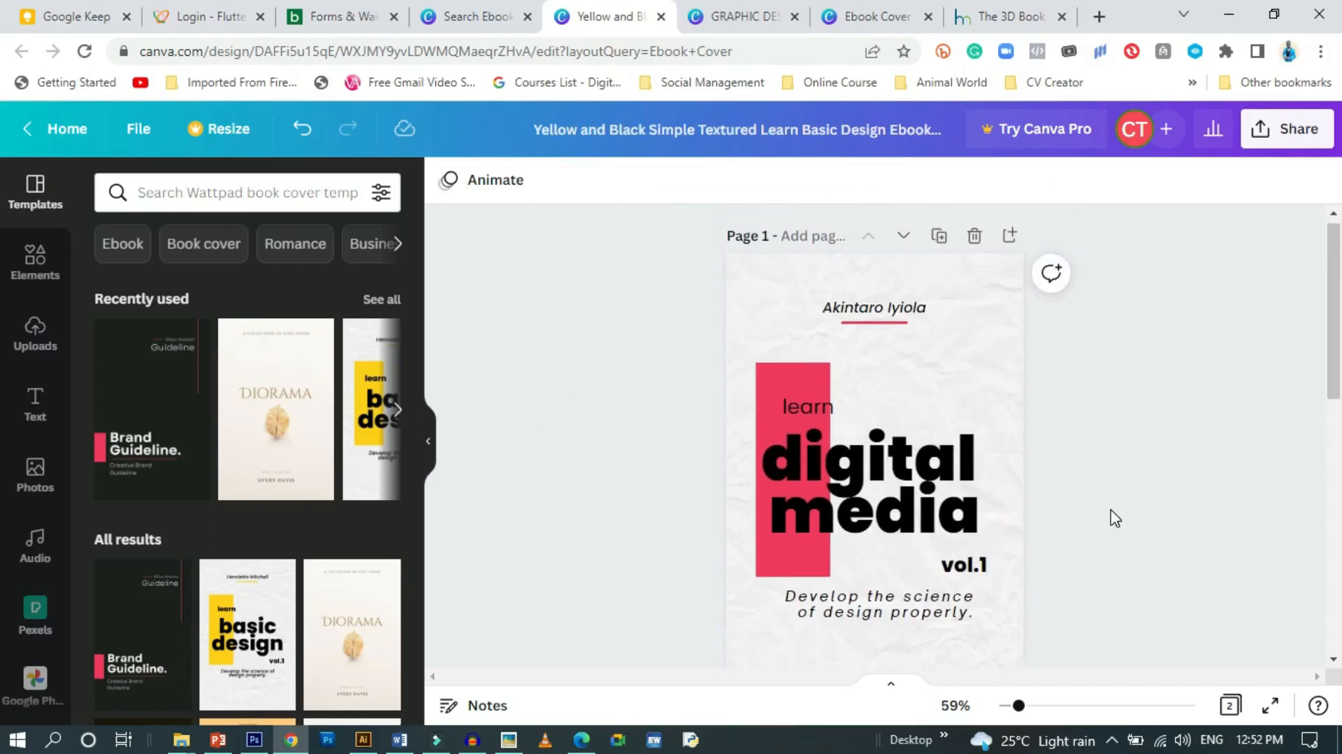
Try several swatches on the tall vertical bar, settling on light turquoise
{"action": "left_click", "coordinate": [764, 374]}
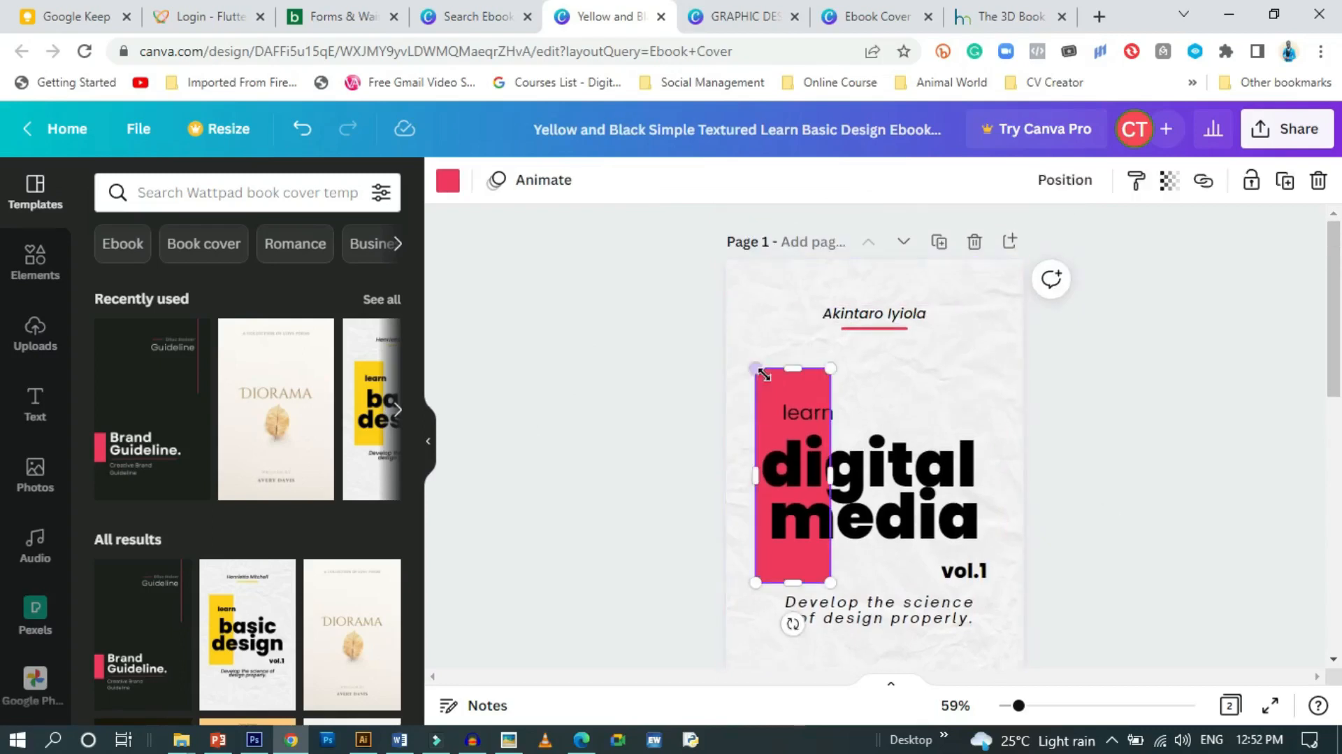
{"action": "left_click", "coordinate": [447, 182]}
{"action": "scroll", "coordinate": [178, 532], "scroll_direction": "down", "scroll_amount": 3}
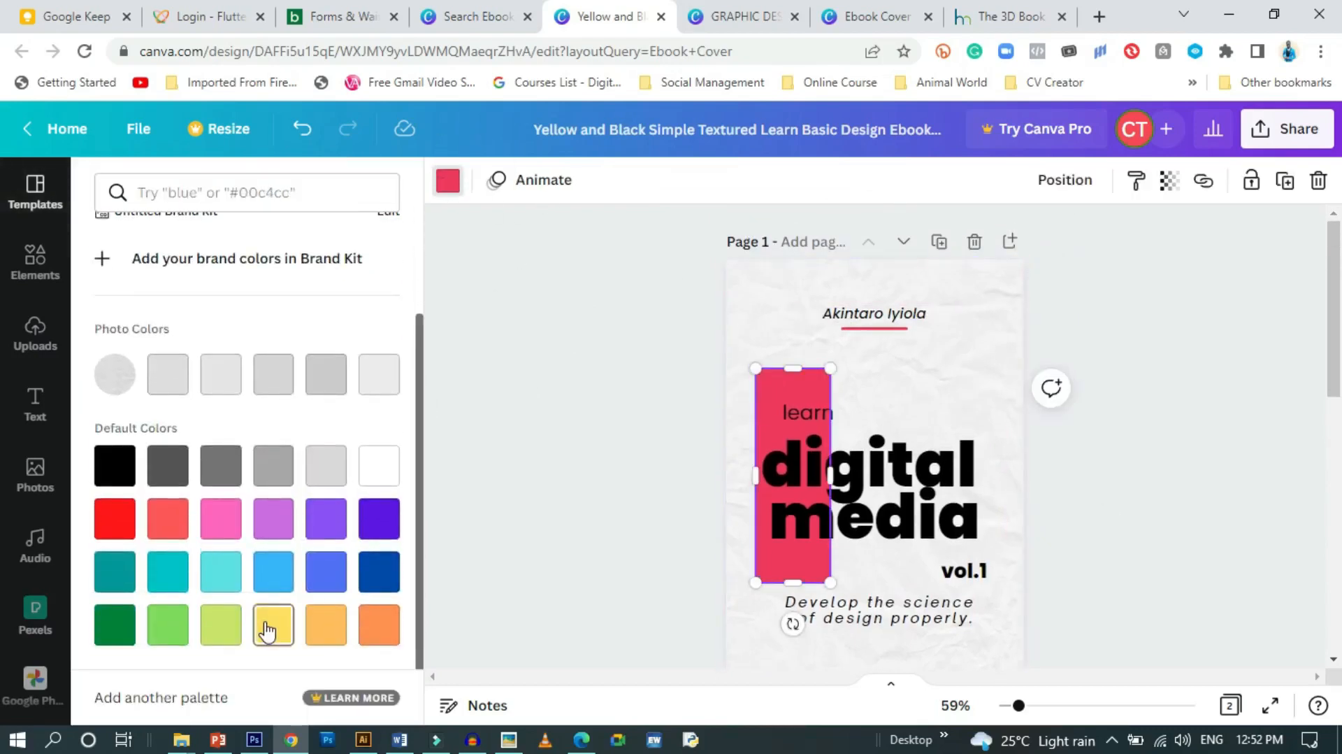
{"action": "left_click", "coordinate": [266, 631]}
{"action": "left_click", "coordinate": [219, 627]}
{"action": "left_click", "coordinate": [169, 628]}
{"action": "left_click", "coordinate": [168, 574]}
{"action": "left_click", "coordinate": [168, 521]}
{"action": "left_click", "coordinate": [221, 521]}
{"action": "left_click", "coordinate": [274, 574]}
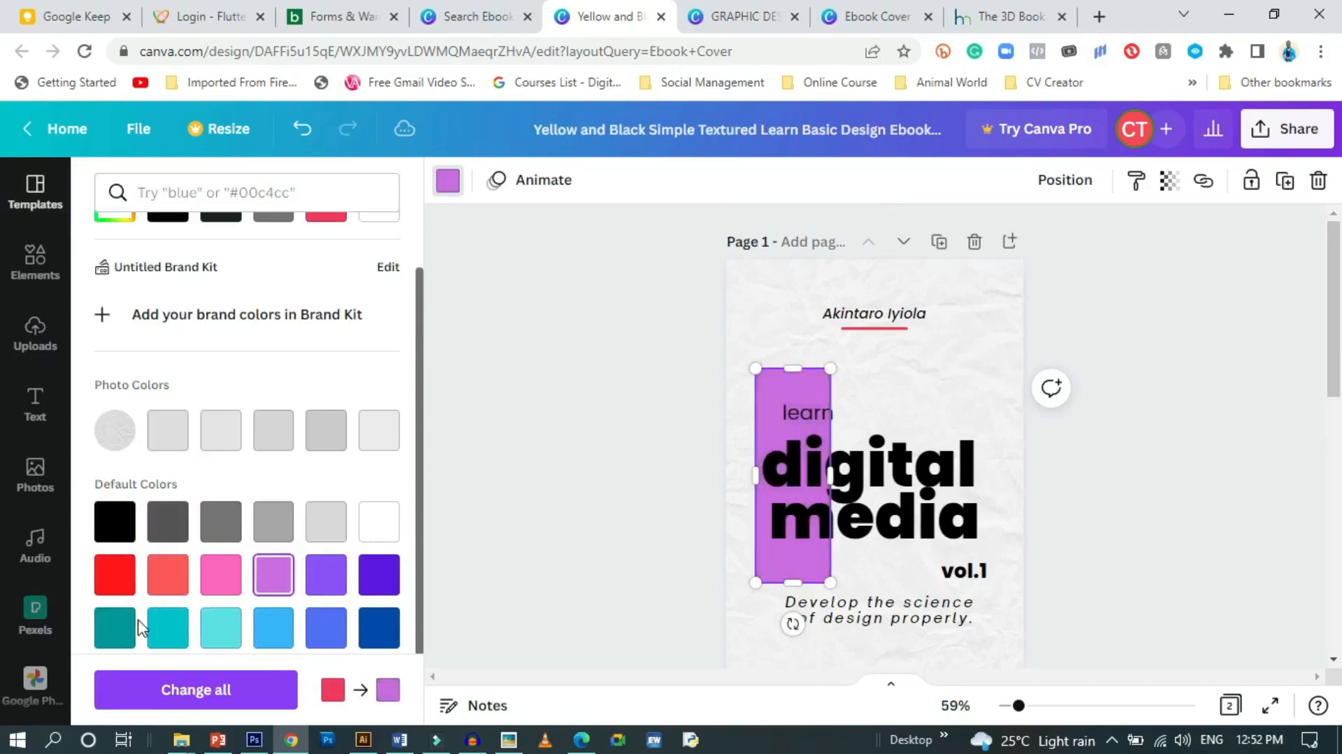
{"action": "left_click", "coordinate": [169, 628]}
{"action": "left_click", "coordinate": [221, 627]}
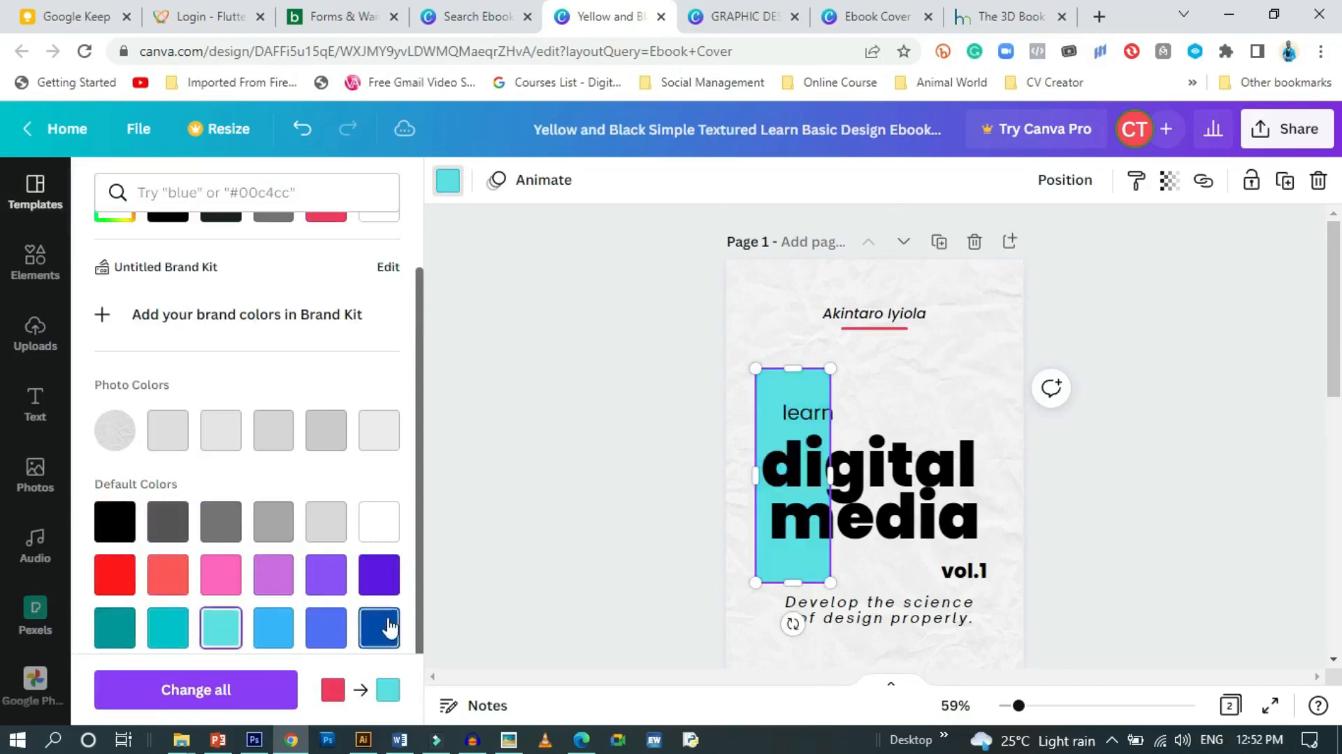
{"action": "left_click", "coordinate": [608, 518]}
Make the line under the author name the matching light turquoise
{"action": "left_click", "coordinate": [887, 328]}
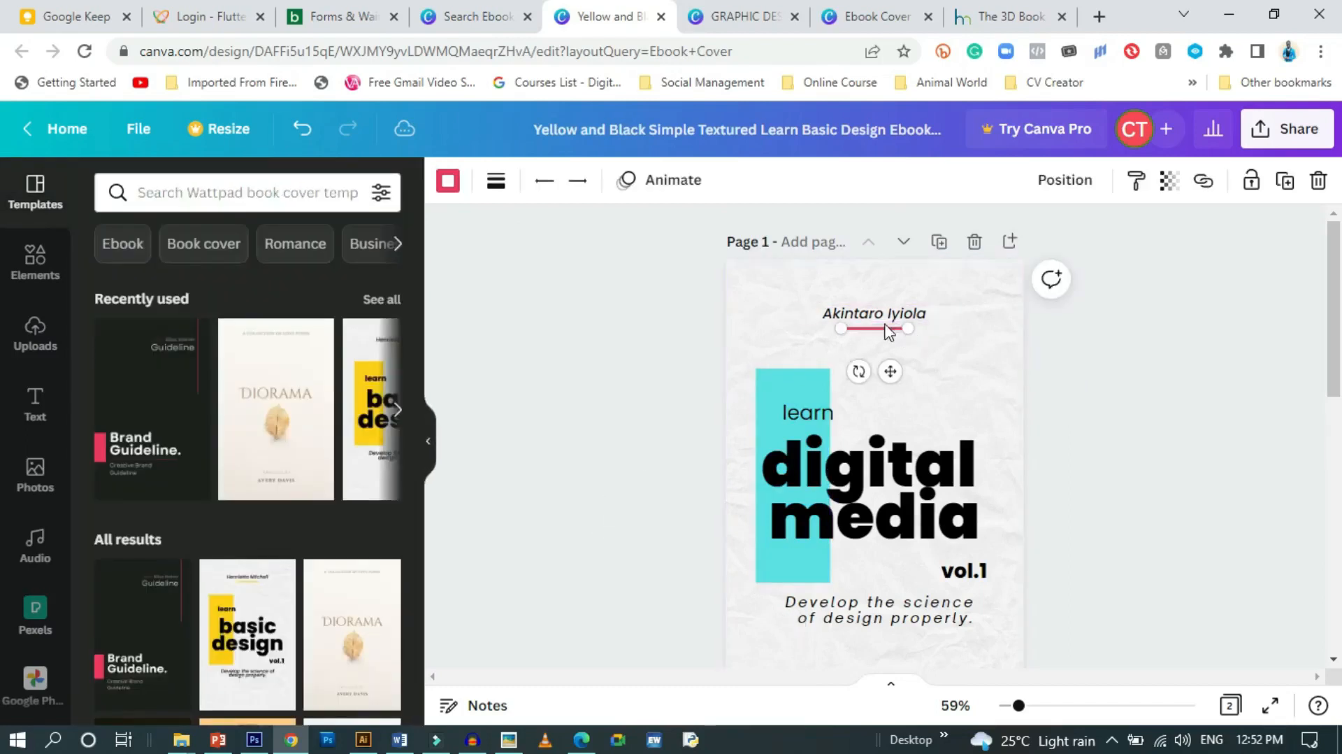
{"action": "left_click", "coordinate": [448, 180]}
{"action": "left_click", "coordinate": [274, 282]}
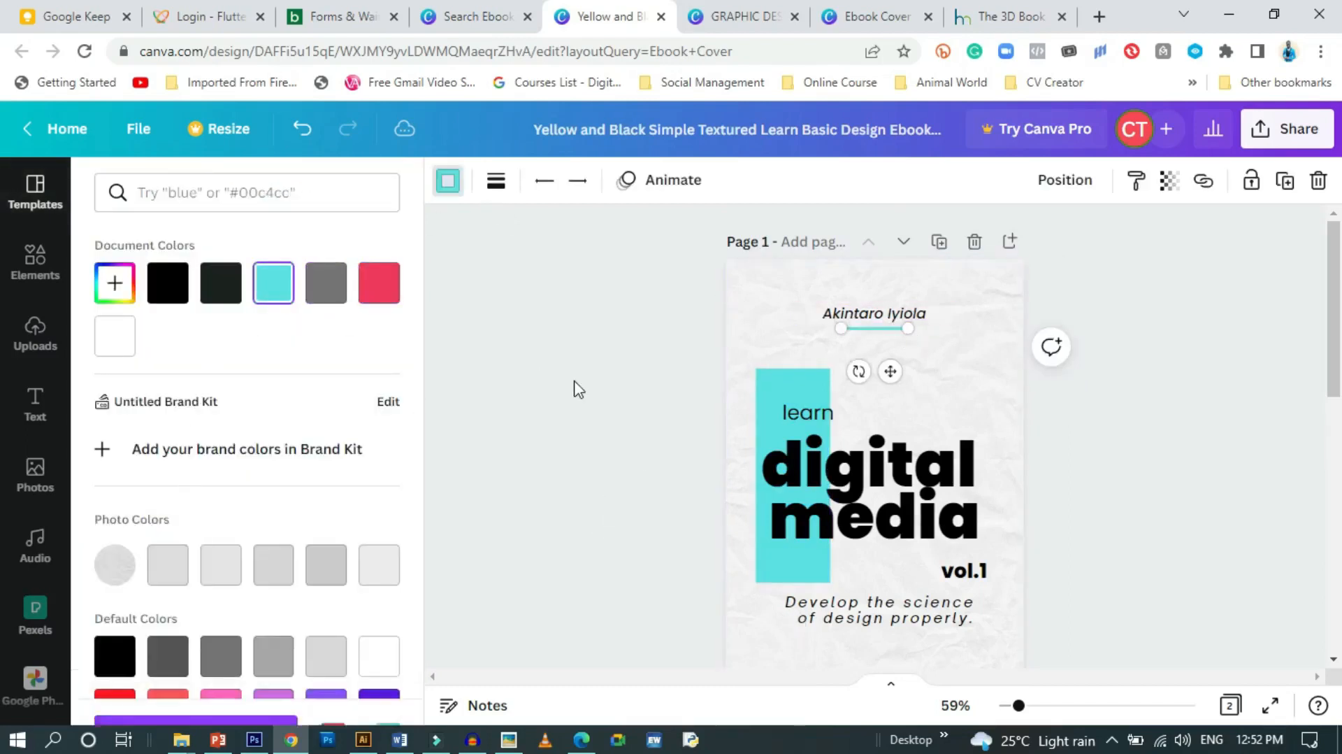
{"action": "left_click", "coordinate": [578, 390]}
{"action": "scroll", "coordinate": [595, 509], "scroll_direction": "down", "scroll_amount": 2}
{"action": "scroll", "coordinate": [595, 509], "scroll_direction": "up", "scroll_amount": 2}
{"action": "scroll", "coordinate": [594, 508], "scroll_direction": "down", "scroll_amount": 1}
{"action": "scroll", "coordinate": [594, 509], "scroll_direction": "up", "scroll_amount": 1}
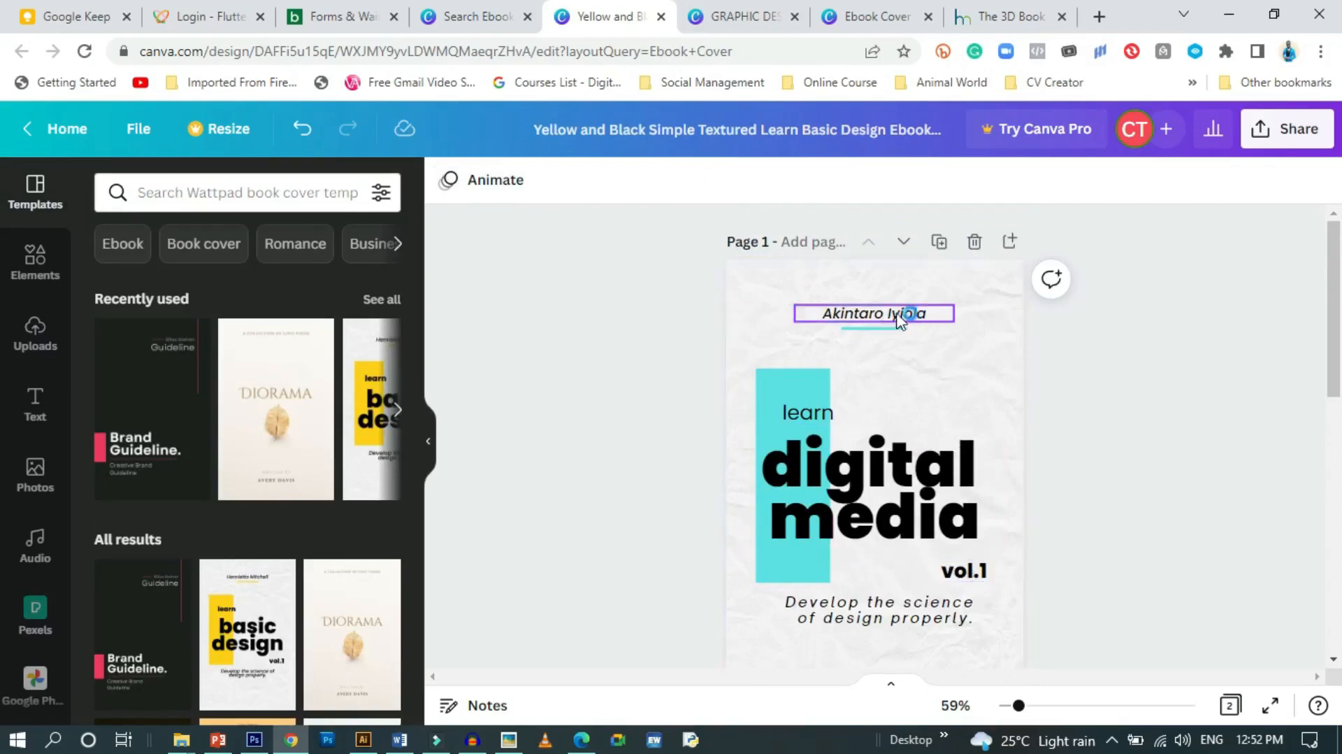
Delete the vol.1 label and move the tagline further down the page
{"action": "left_click", "coordinate": [972, 575]}
{"action": "left_click_drag", "start_coordinate": [965, 575], "coordinate": [958, 575]}
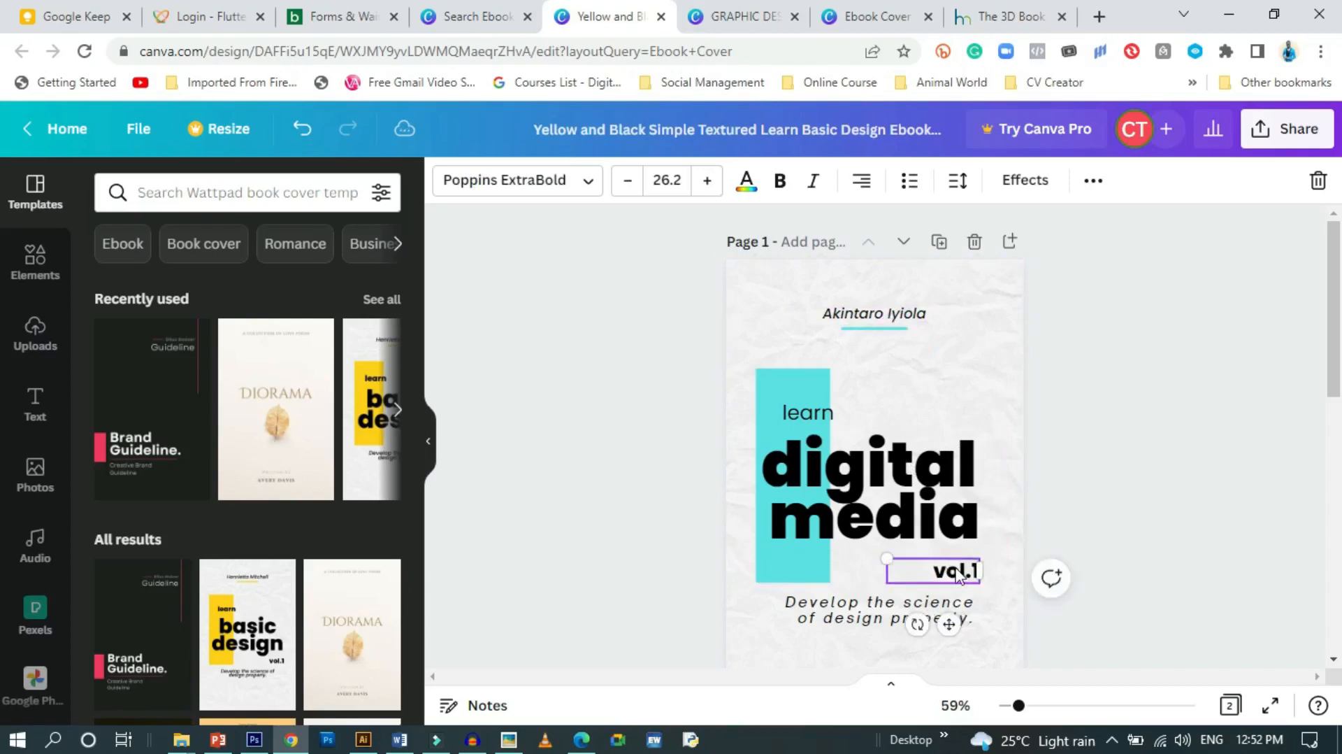
{"action": "left_click", "coordinate": [1317, 184]}
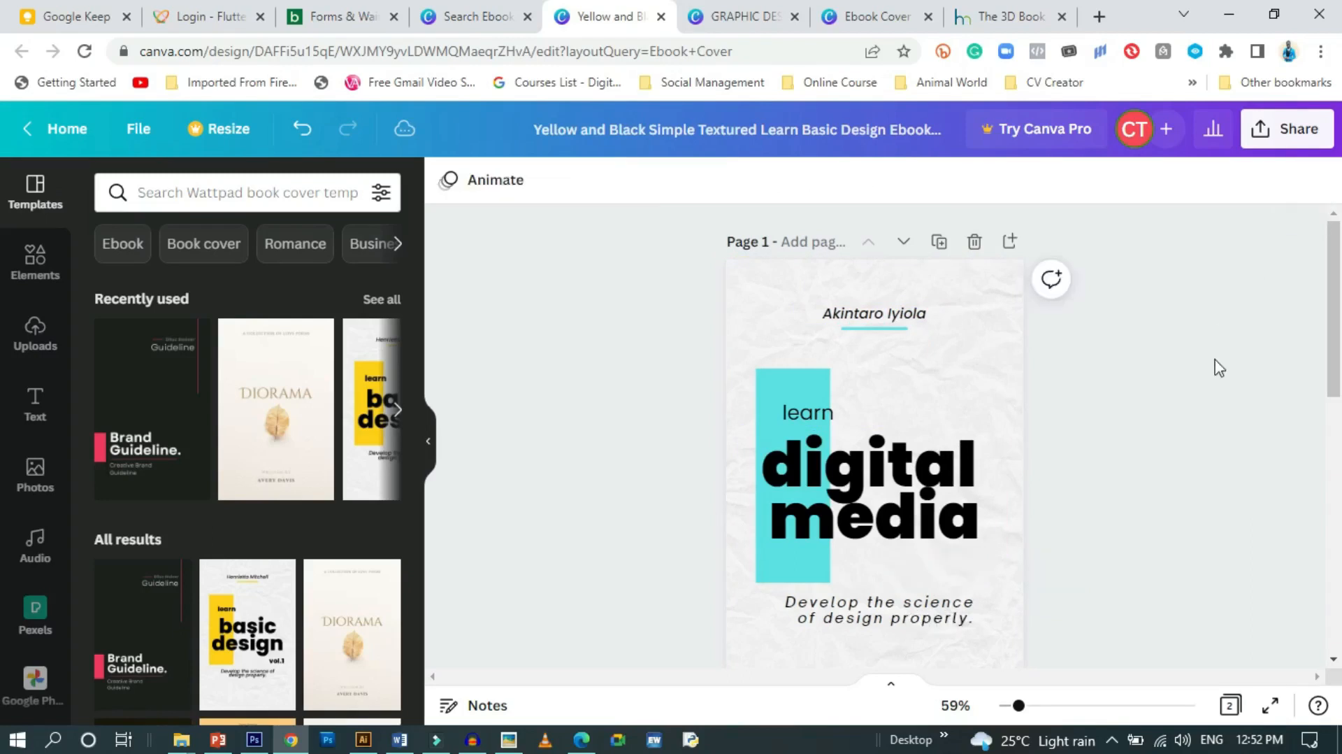
{"action": "scroll", "coordinate": [1031, 399], "scroll_direction": "down", "scroll_amount": 3}
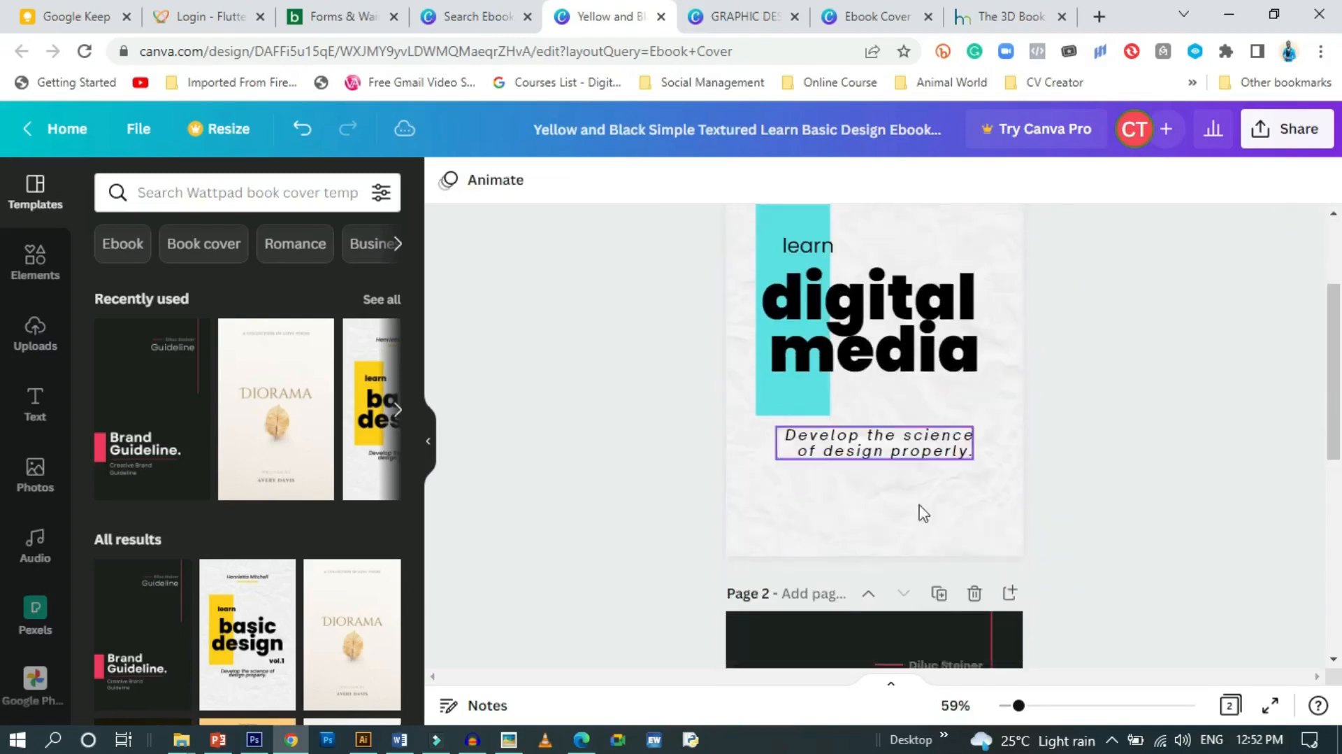
{"action": "left_click", "coordinate": [887, 416]}
{"action": "left_click_drag", "start_coordinate": [888, 416], "coordinate": [888, 457]}
{"action": "left_click", "coordinate": [1128, 467]}
{"action": "scroll", "coordinate": [1139, 504], "scroll_direction": "up", "scroll_amount": 3}
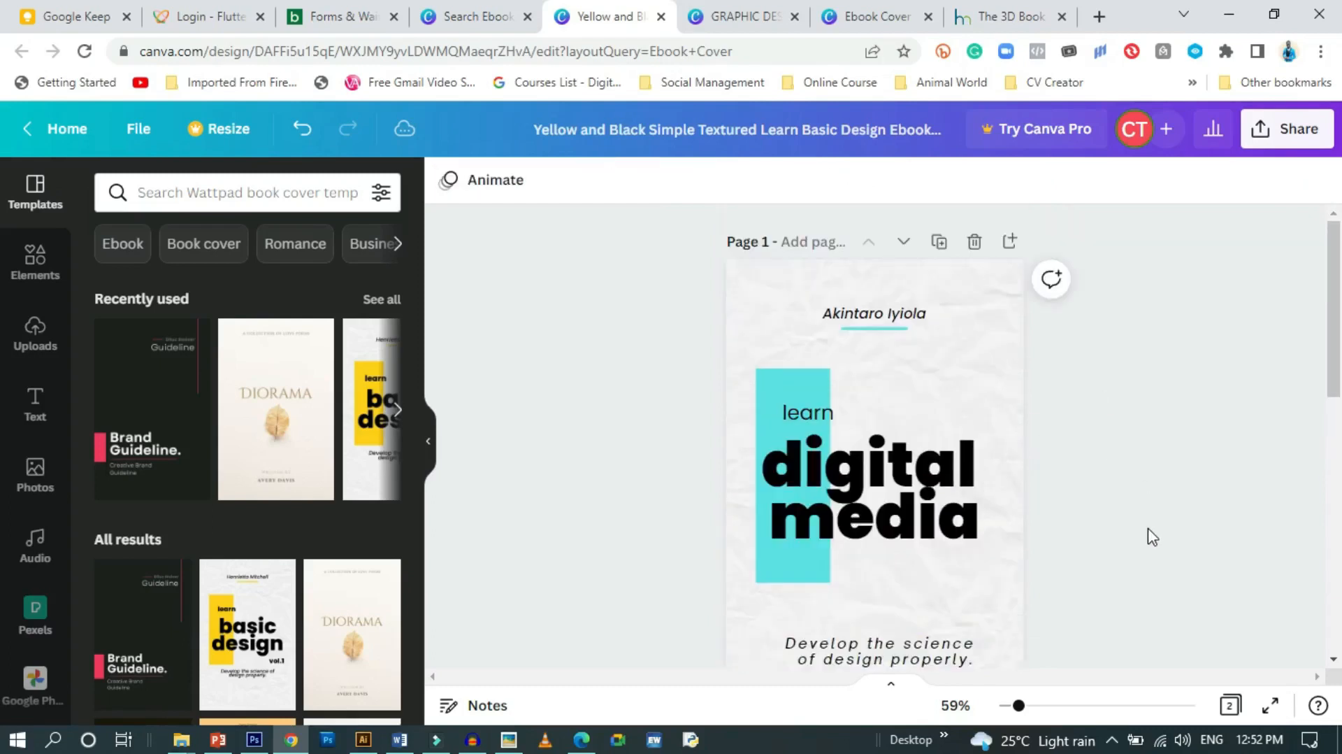
{"action": "scroll", "coordinate": [1153, 537], "scroll_direction": "down", "scroll_amount": 2}
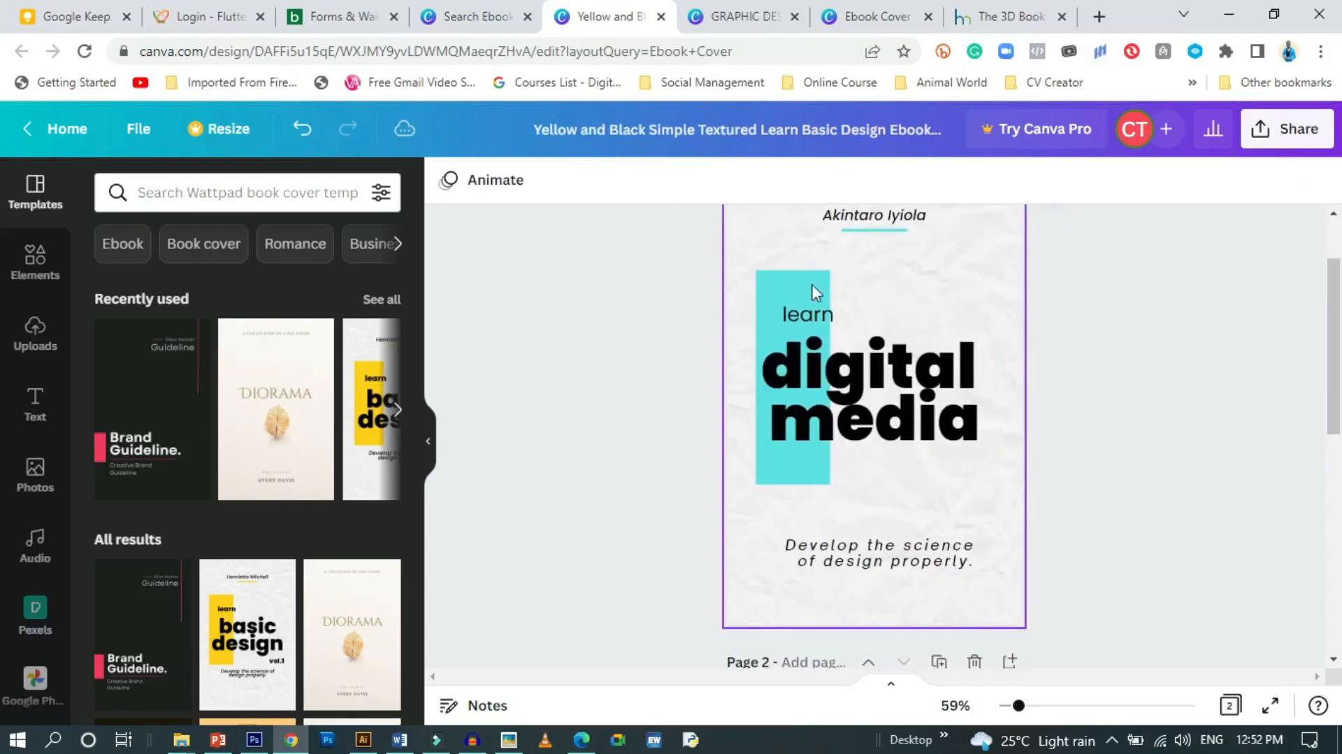
Move 'learn' to the right so it sits above 'digital'
{"action": "left_click_drag", "start_coordinate": [815, 305], "coordinate": [957, 320]}
{"action": "left_click", "coordinate": [1134, 474]}
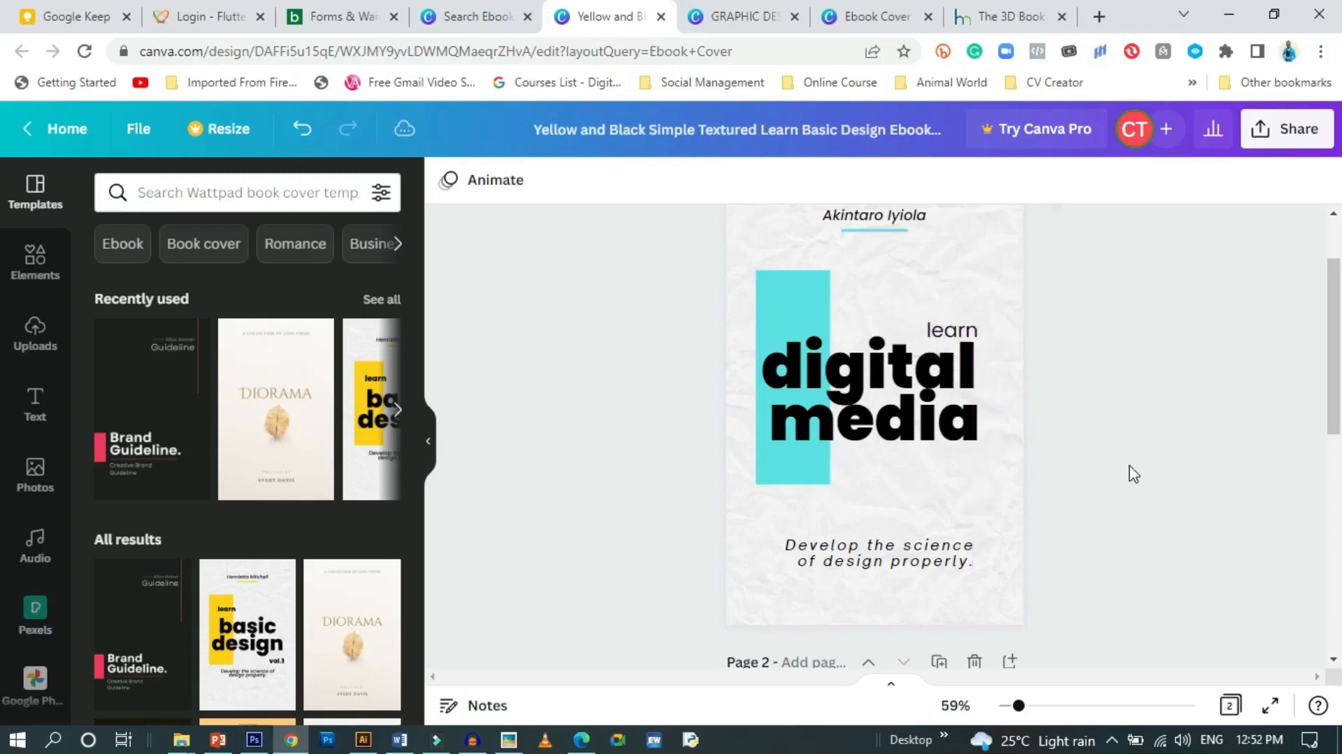
{"action": "left_click", "coordinate": [959, 330]}
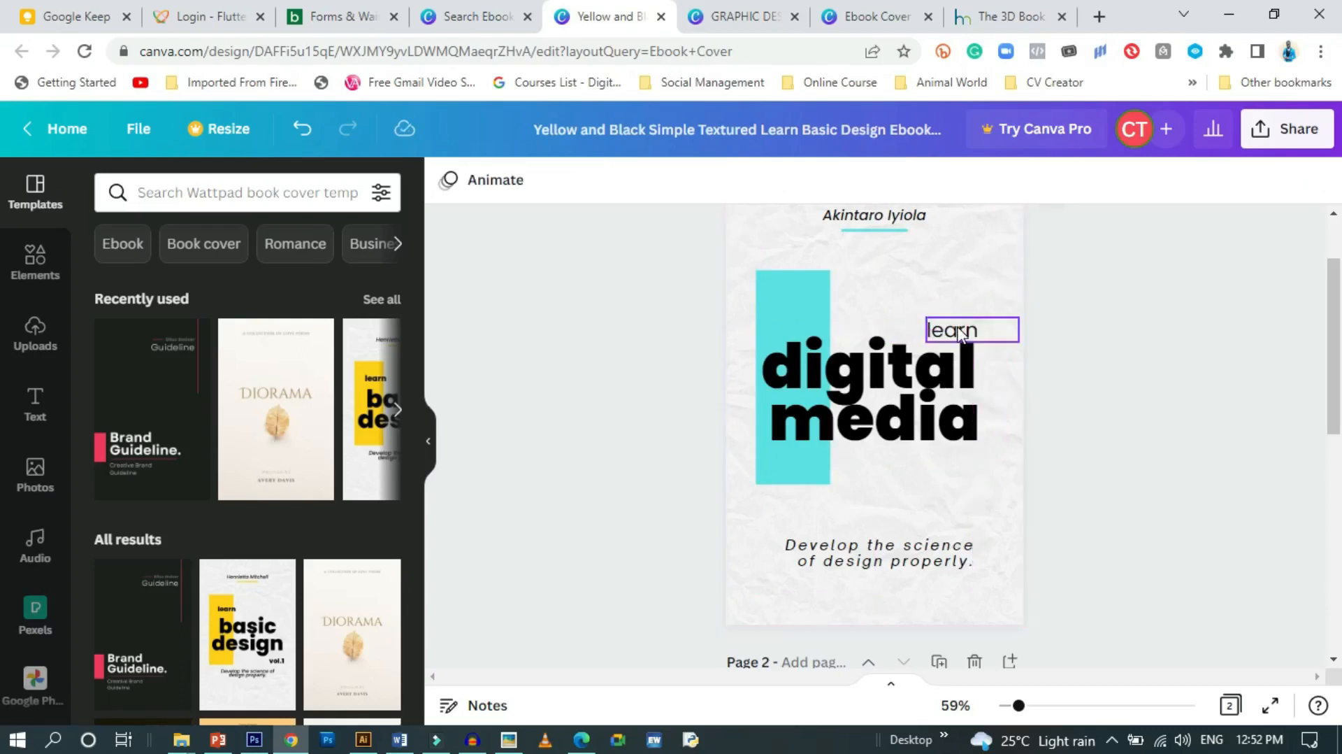
{"action": "left_click", "coordinate": [1124, 408]}
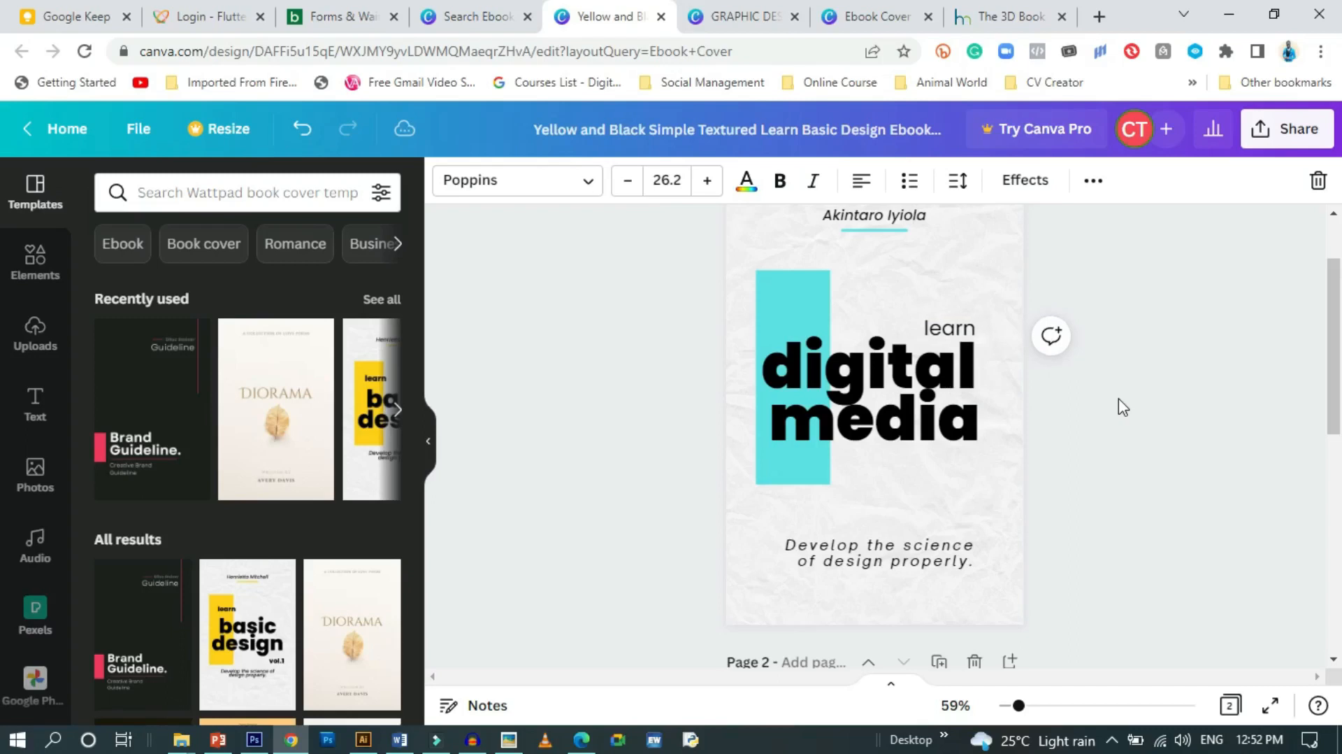
{"action": "scroll", "coordinate": [1112, 430], "scroll_direction": "up", "scroll_amount": 2}
{"action": "scroll", "coordinate": [1111, 430], "scroll_direction": "down", "scroll_amount": 2}
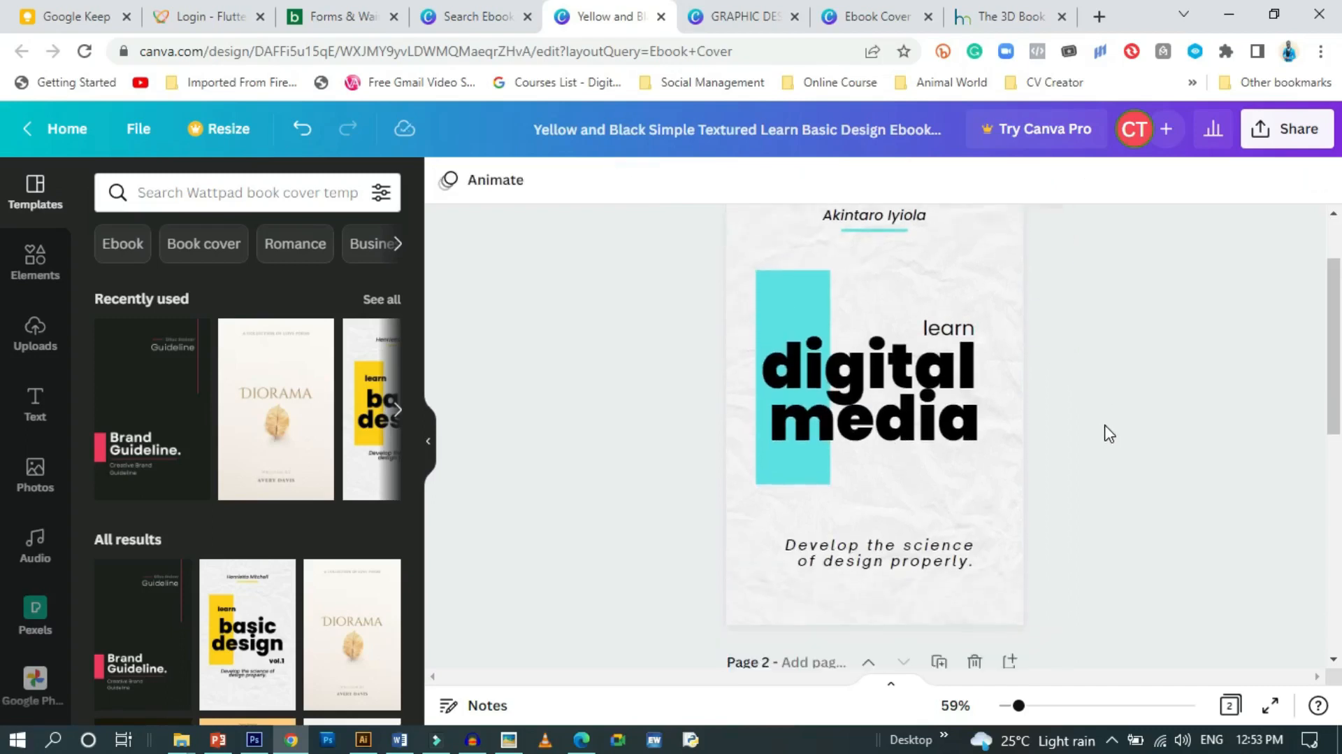
{"action": "scroll", "coordinate": [1110, 433], "scroll_direction": "down", "scroll_amount": 1}
{"action": "scroll", "coordinate": [1108, 437], "scroll_direction": "up", "scroll_amount": 2}
{"action": "scroll", "coordinate": [1108, 437], "scroll_direction": "down", "scroll_amount": 2}
Turn off italics on the tagline so it is upright
{"action": "left_click", "coordinate": [929, 464]}
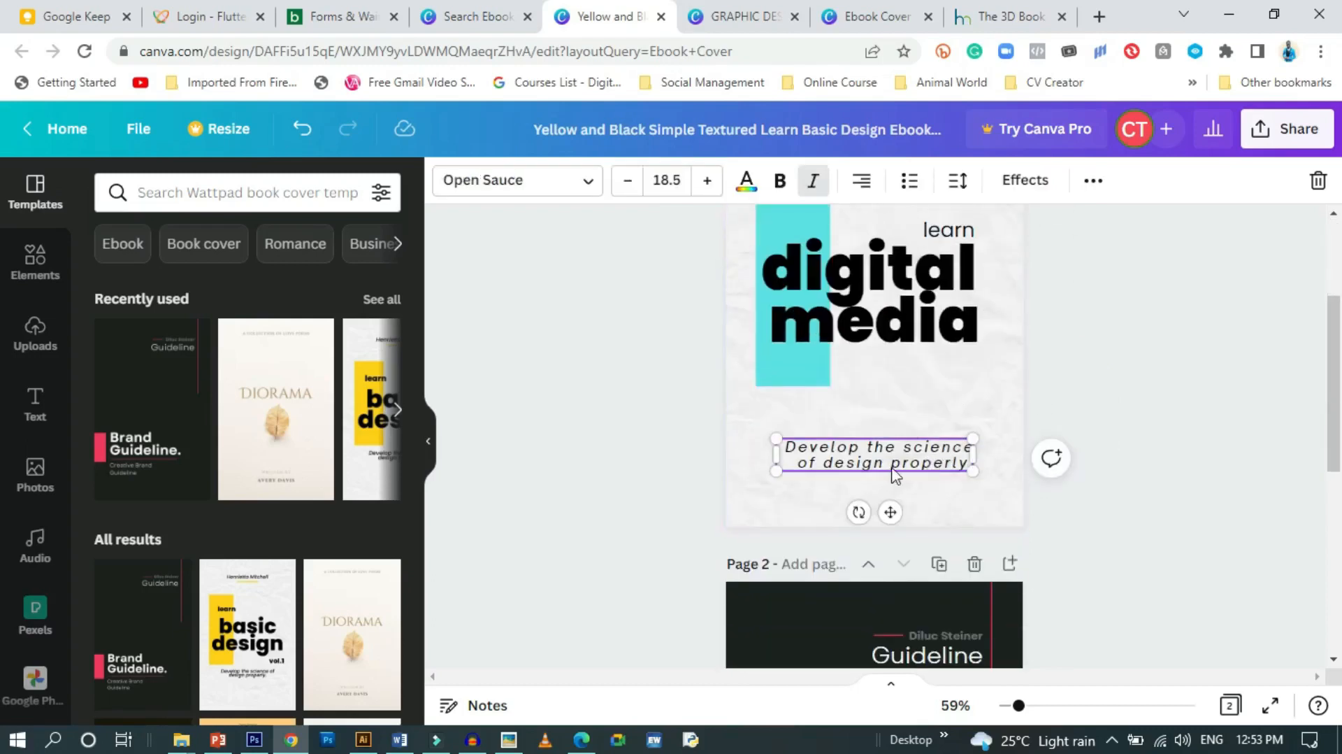
{"action": "left_click", "coordinate": [812, 182]}
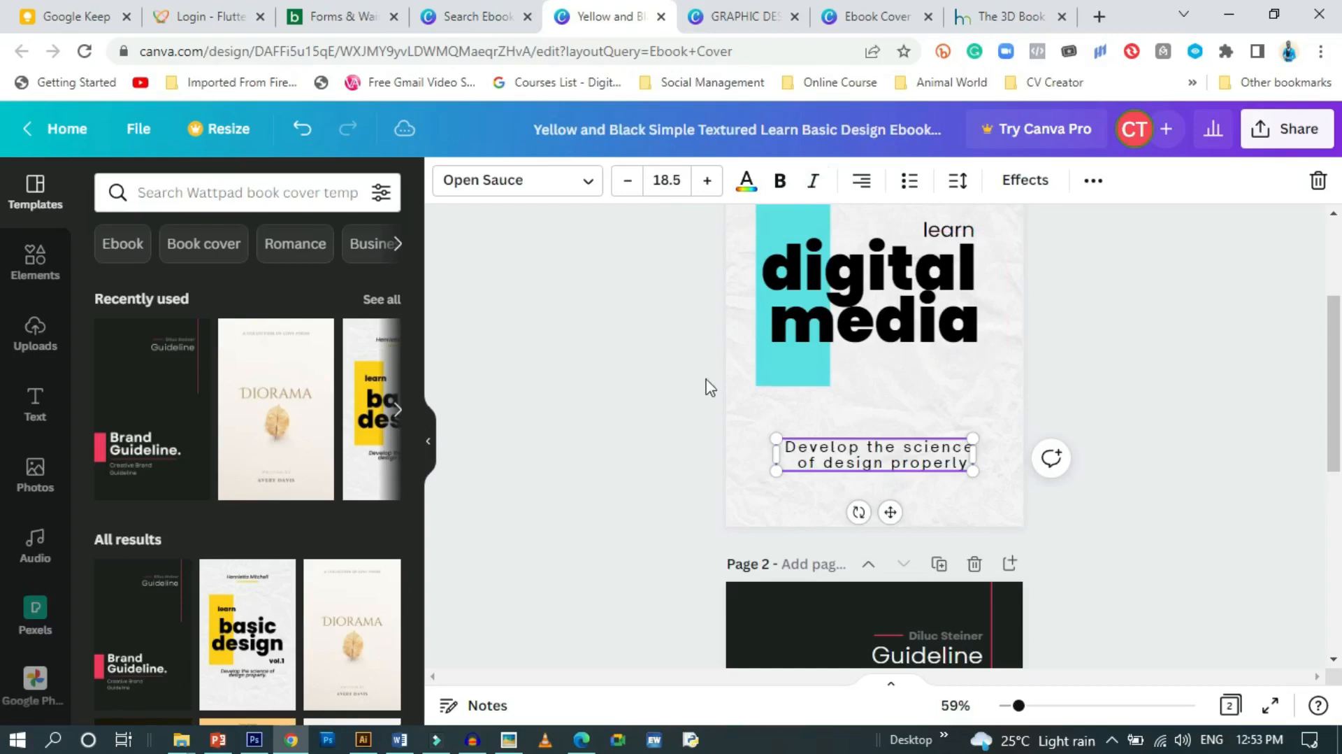
{"action": "left_click", "coordinate": [659, 392]}
{"action": "scroll", "coordinate": [611, 415], "scroll_direction": "up", "scroll_amount": 2}
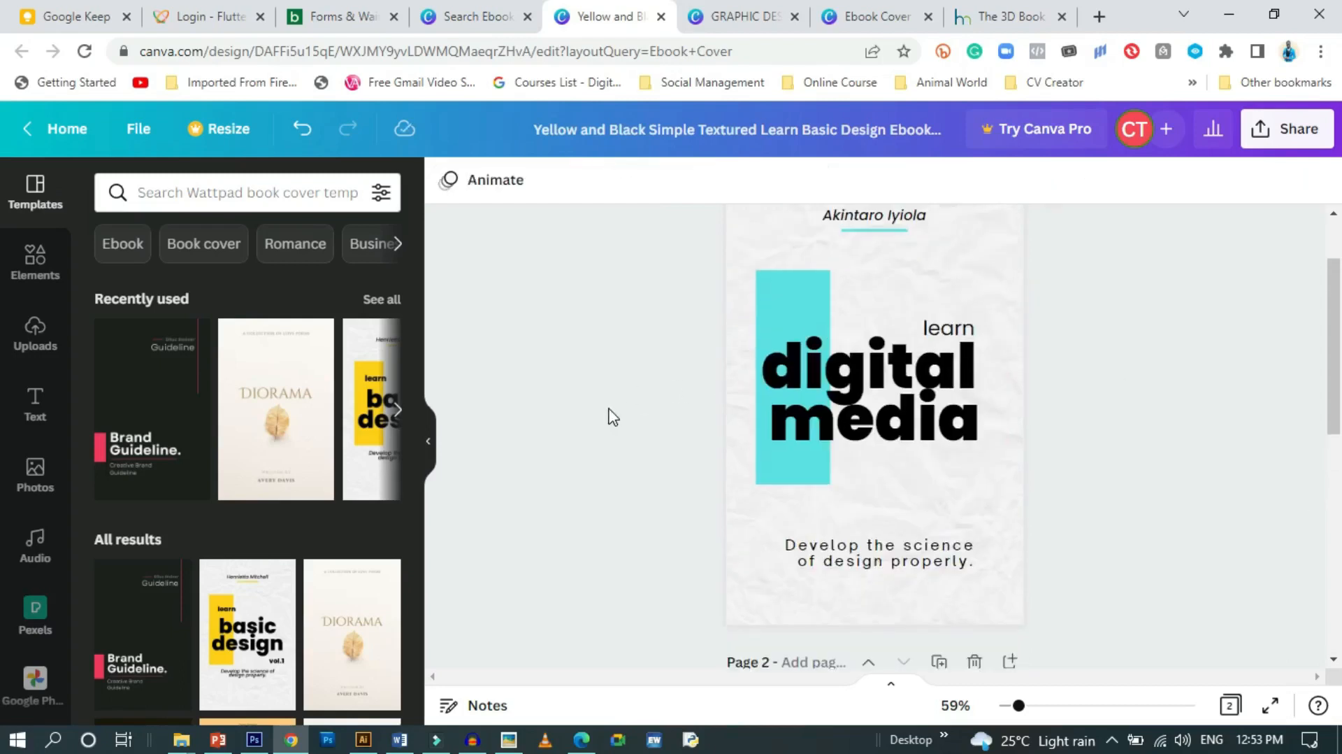
{"action": "scroll", "coordinate": [612, 416], "scroll_direction": "up", "scroll_amount": 2}
{"action": "left_click", "coordinate": [867, 316]}
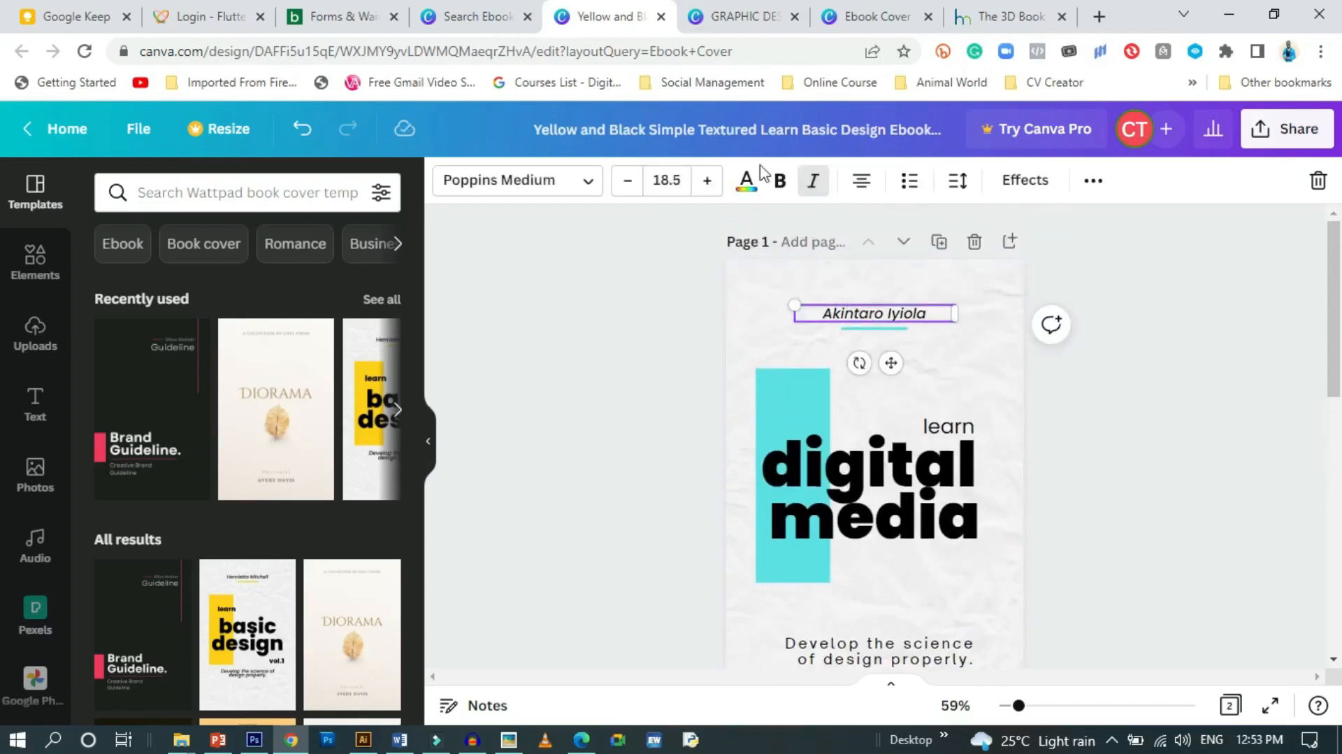
Make the author name upright and widen its letter spacing
{"action": "left_click", "coordinate": [812, 183]}
{"action": "left_click", "coordinate": [958, 183]}
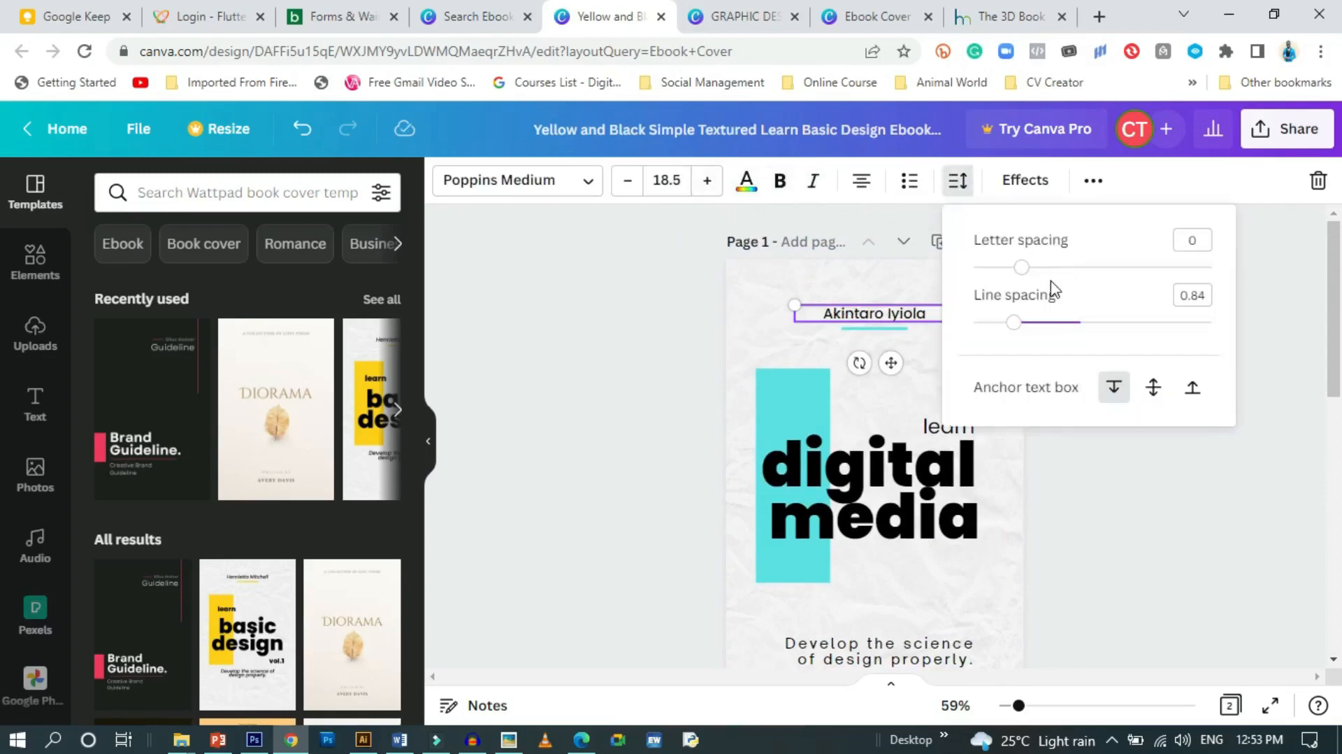
{"action": "left_click_drag", "start_coordinate": [1029, 271], "coordinate": [1077, 267]}
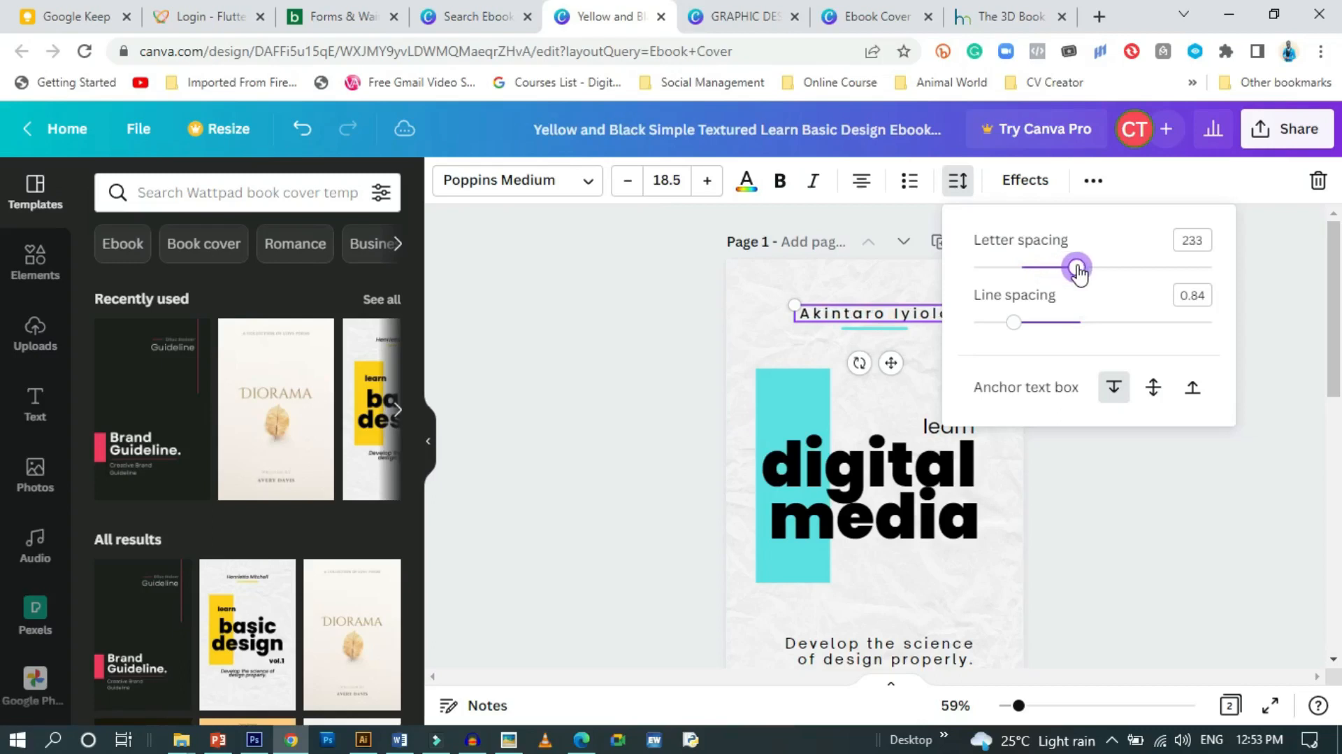
{"action": "left_click", "coordinate": [639, 318]}
{"action": "left_click", "coordinate": [633, 319]}
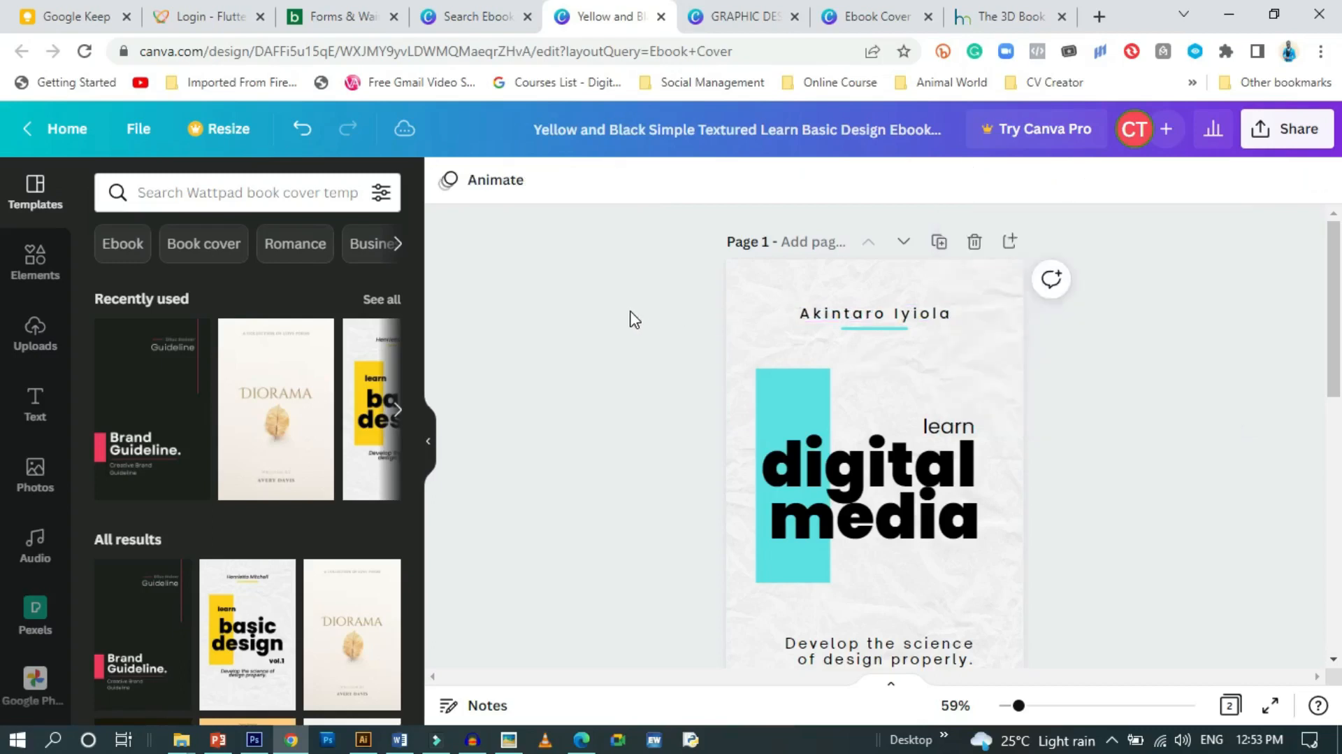
Set the author name to size 14 with letter spacing widened to 344
{"action": "left_click", "coordinate": [860, 313]}
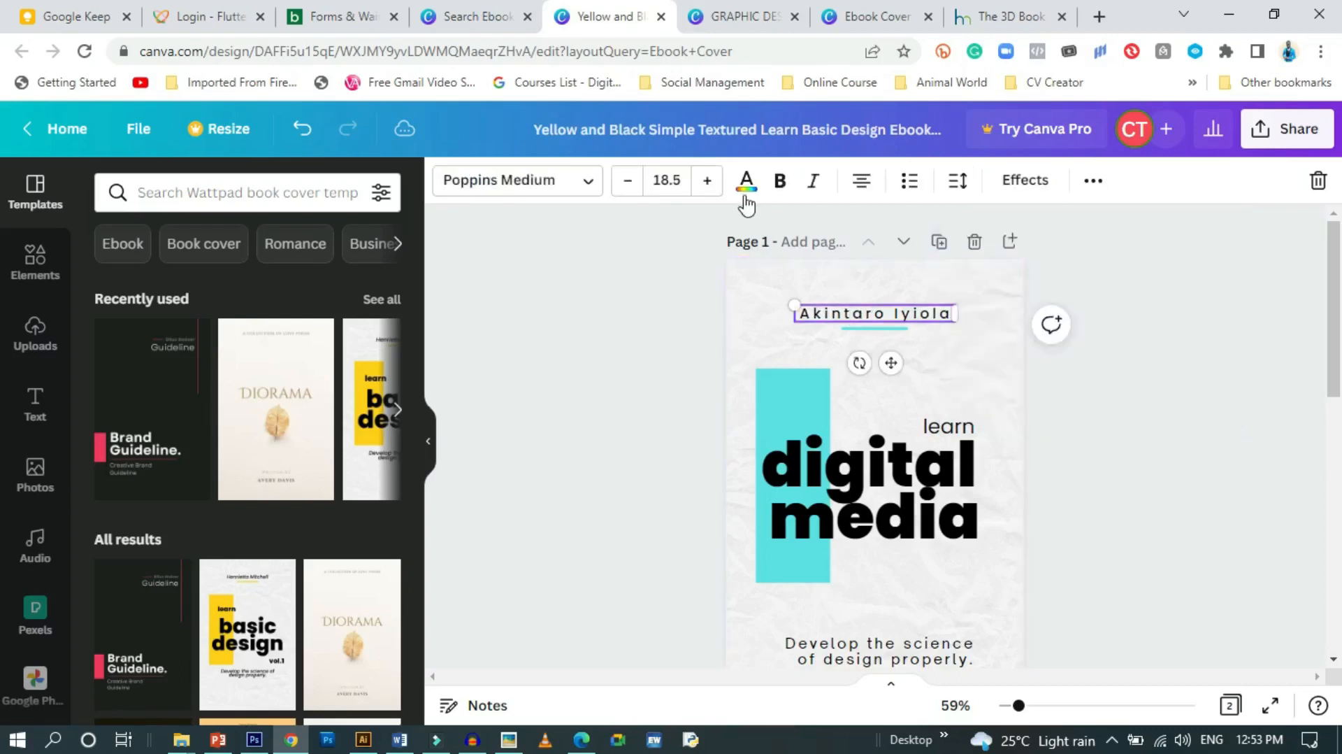
{"action": "left_click", "coordinate": [655, 183]}
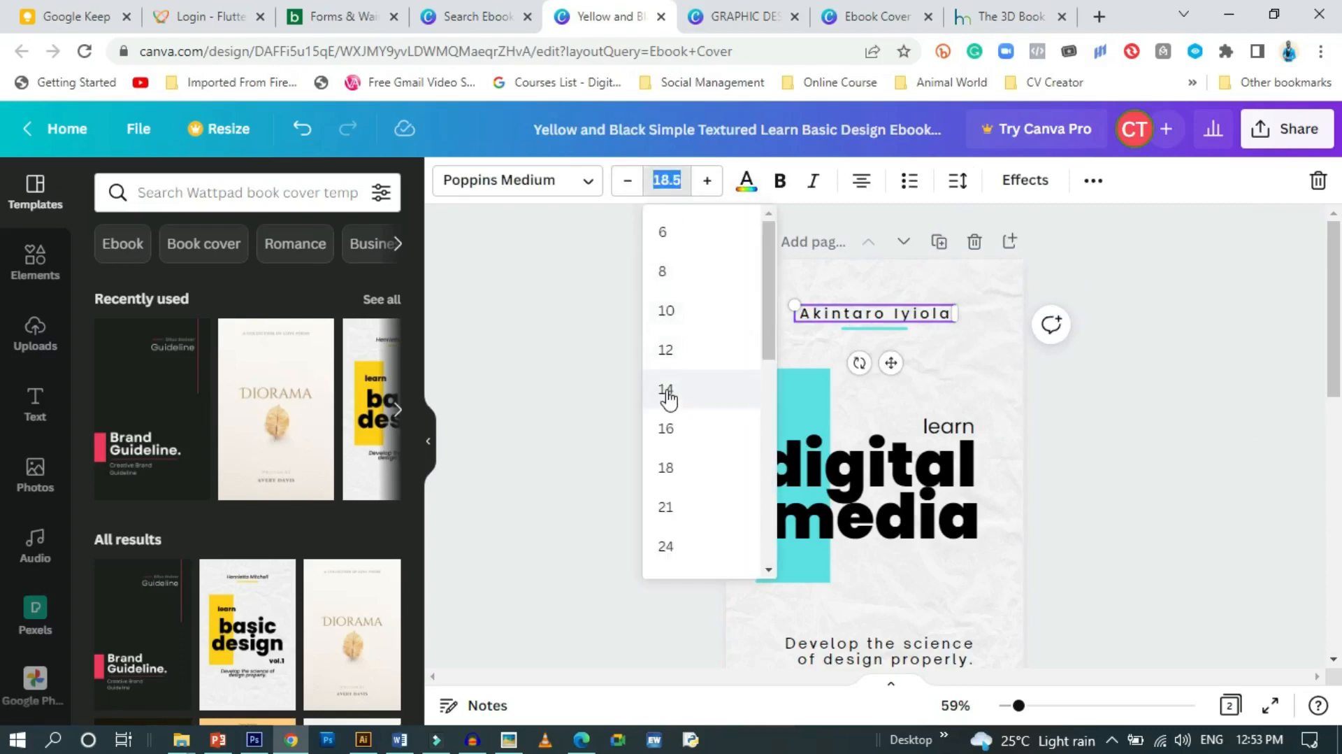
{"action": "left_click", "coordinate": [668, 396]}
{"action": "left_click", "coordinate": [590, 306]}
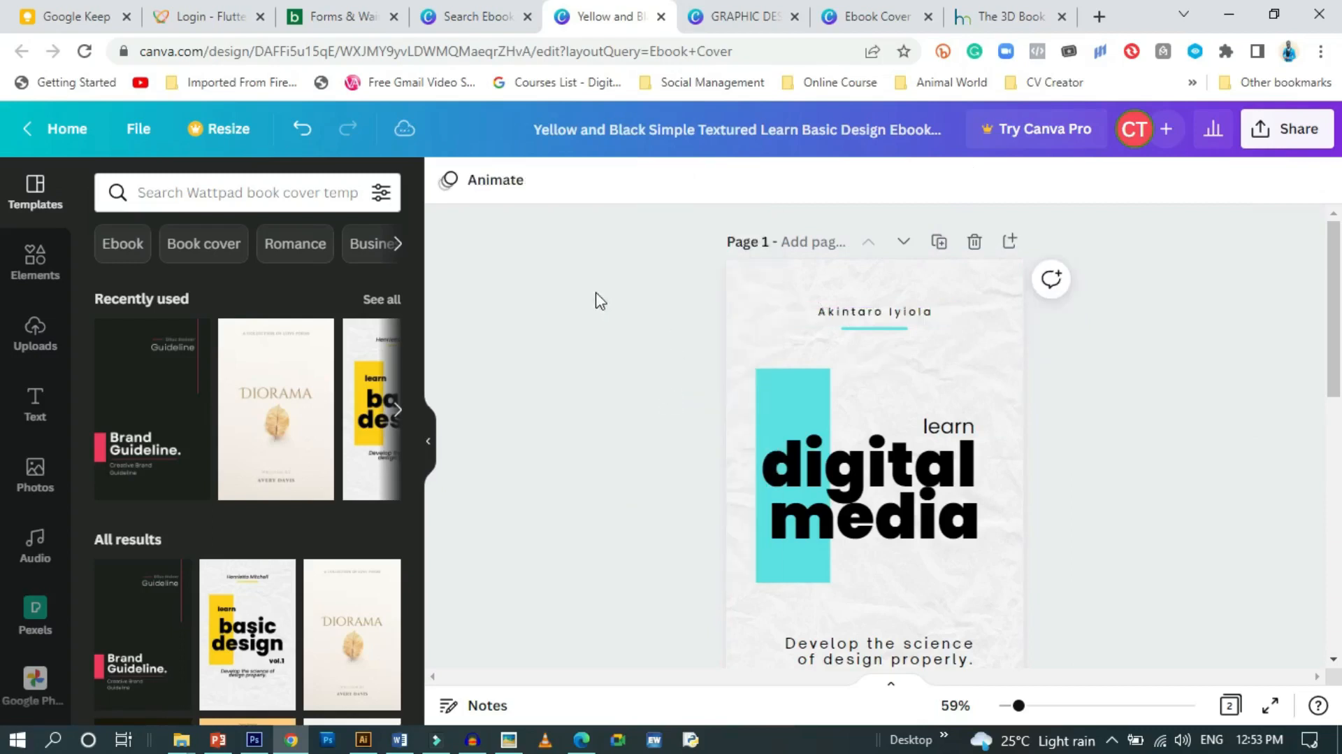
{"action": "left_click", "coordinate": [872, 310]}
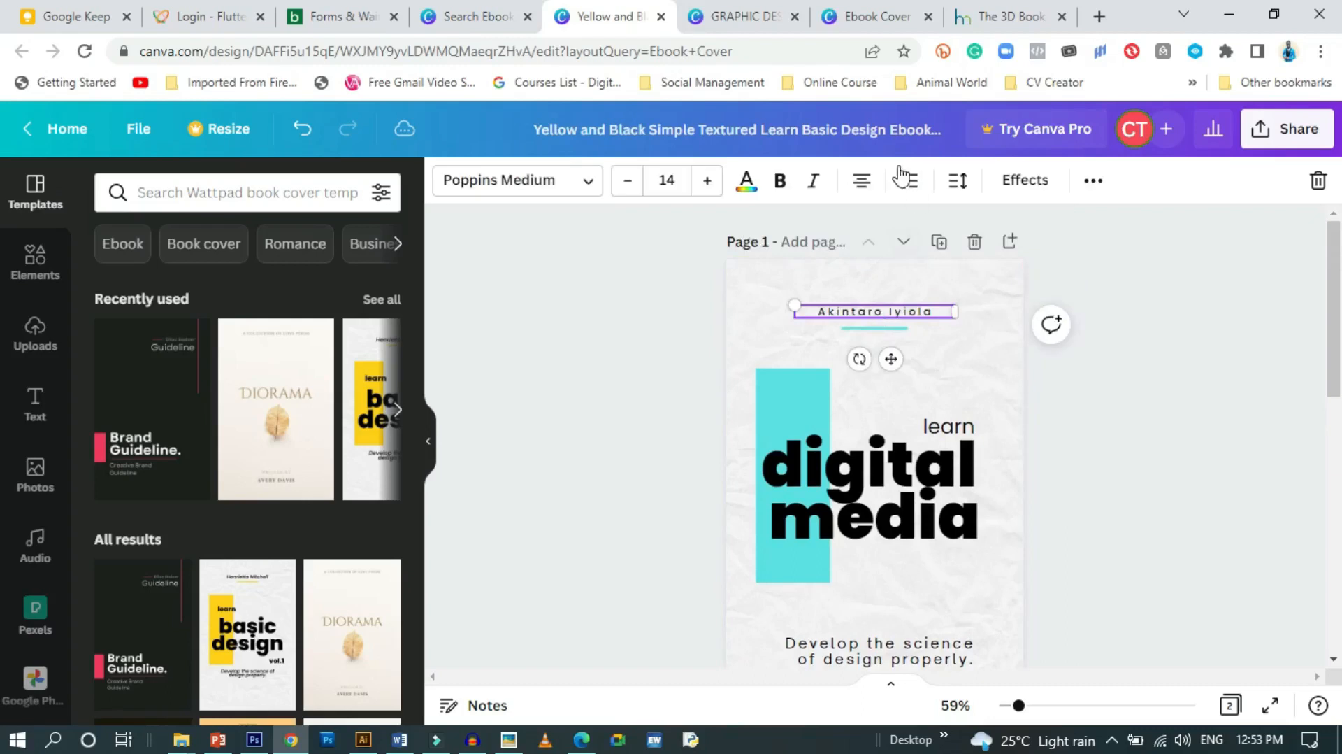
{"action": "left_click", "coordinate": [958, 180]}
{"action": "left_click_drag", "start_coordinate": [1078, 276], "coordinate": [1102, 272]}
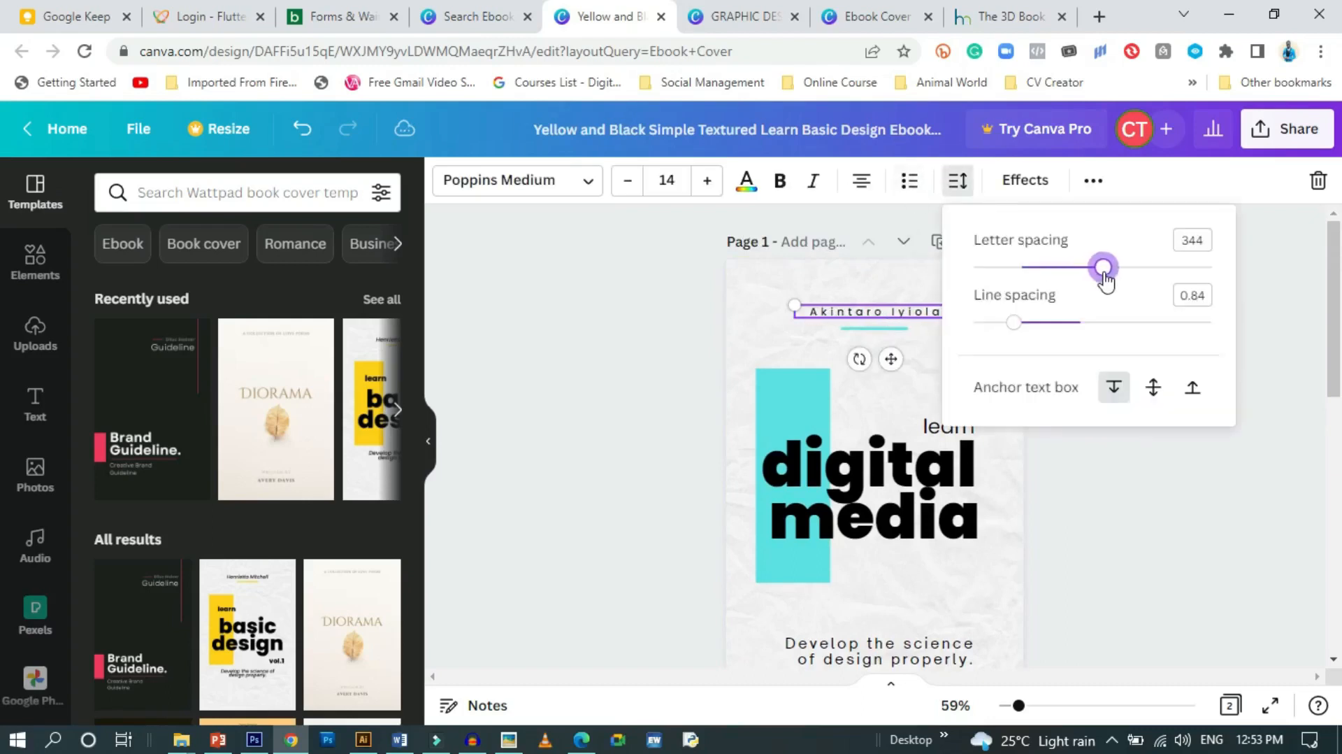
{"action": "left_click", "coordinate": [560, 353]}
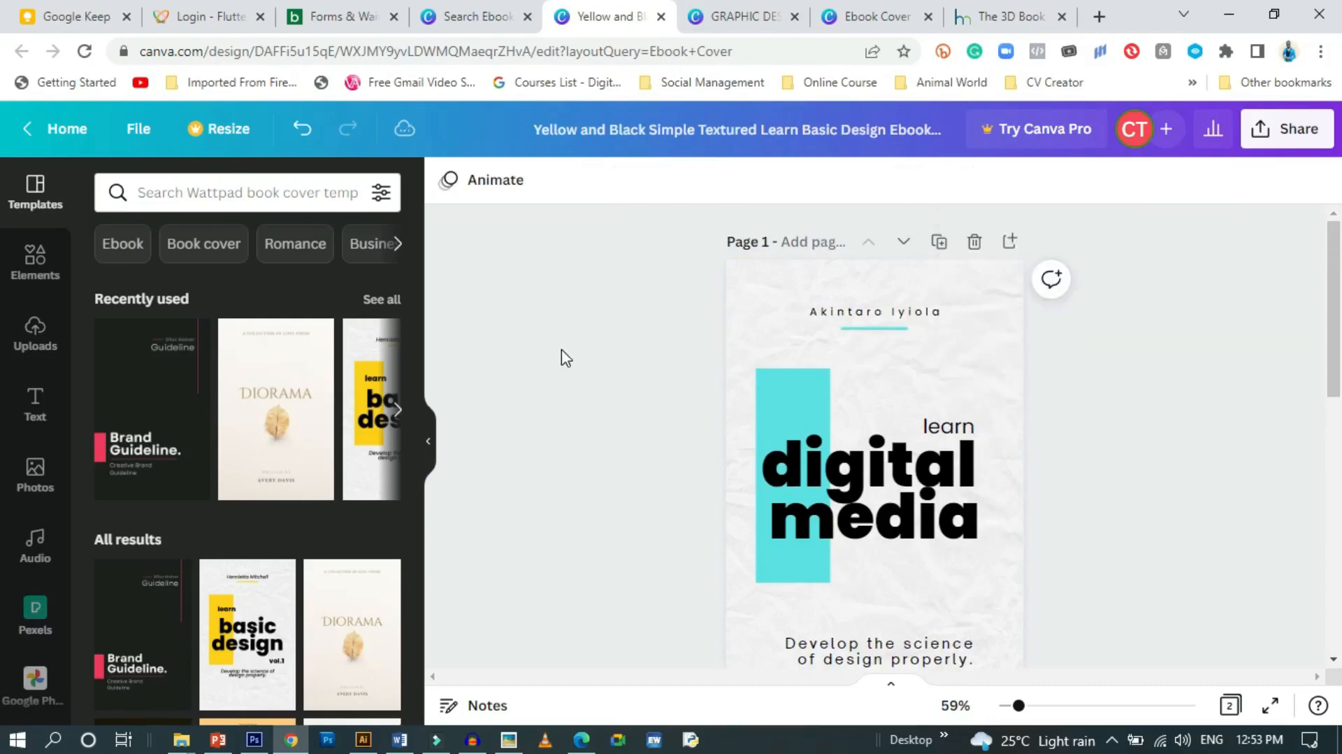
{"action": "scroll", "coordinate": [742, 389], "scroll_direction": "down", "scroll_amount": 2}
{"action": "left_click_drag", "start_coordinate": [1020, 706], "coordinate": [1014, 707]}
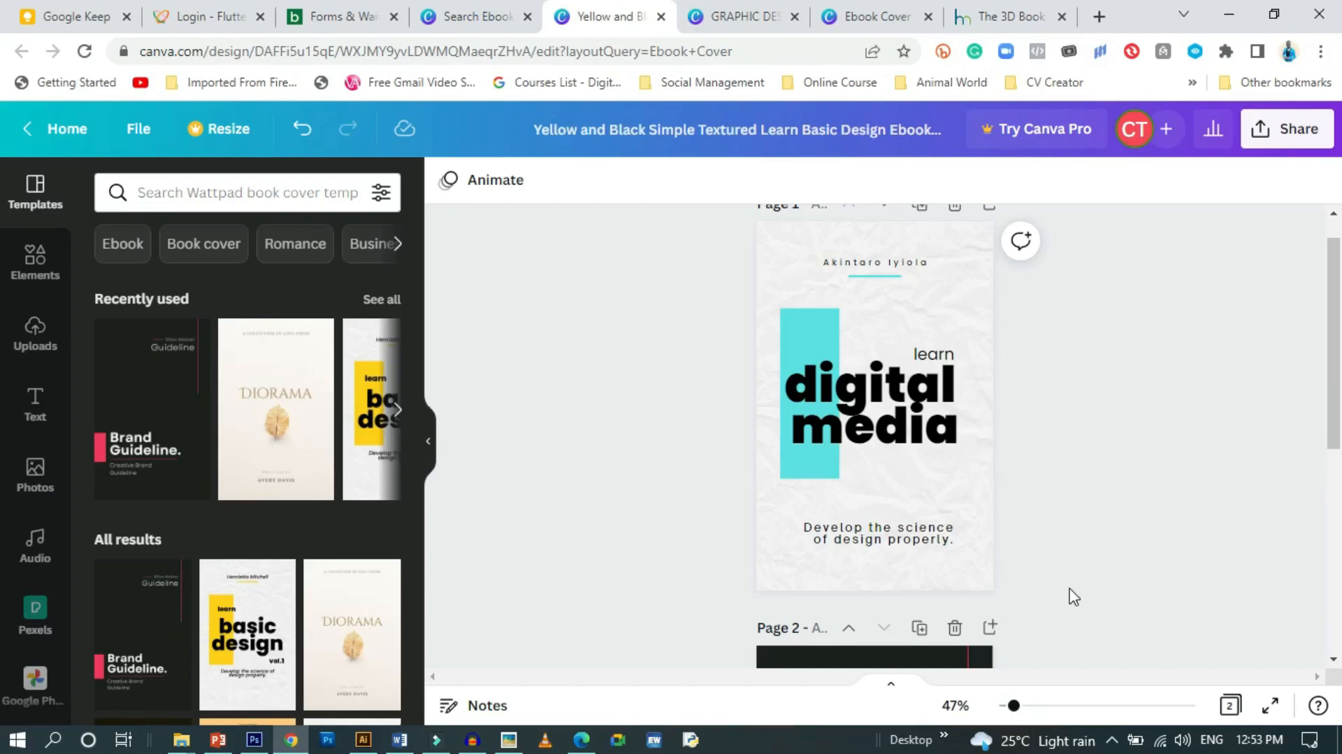
Rotate the cyan rectangle to -90° and thin it into a strip behind 'digital media'
{"action": "left_click", "coordinate": [811, 339]}
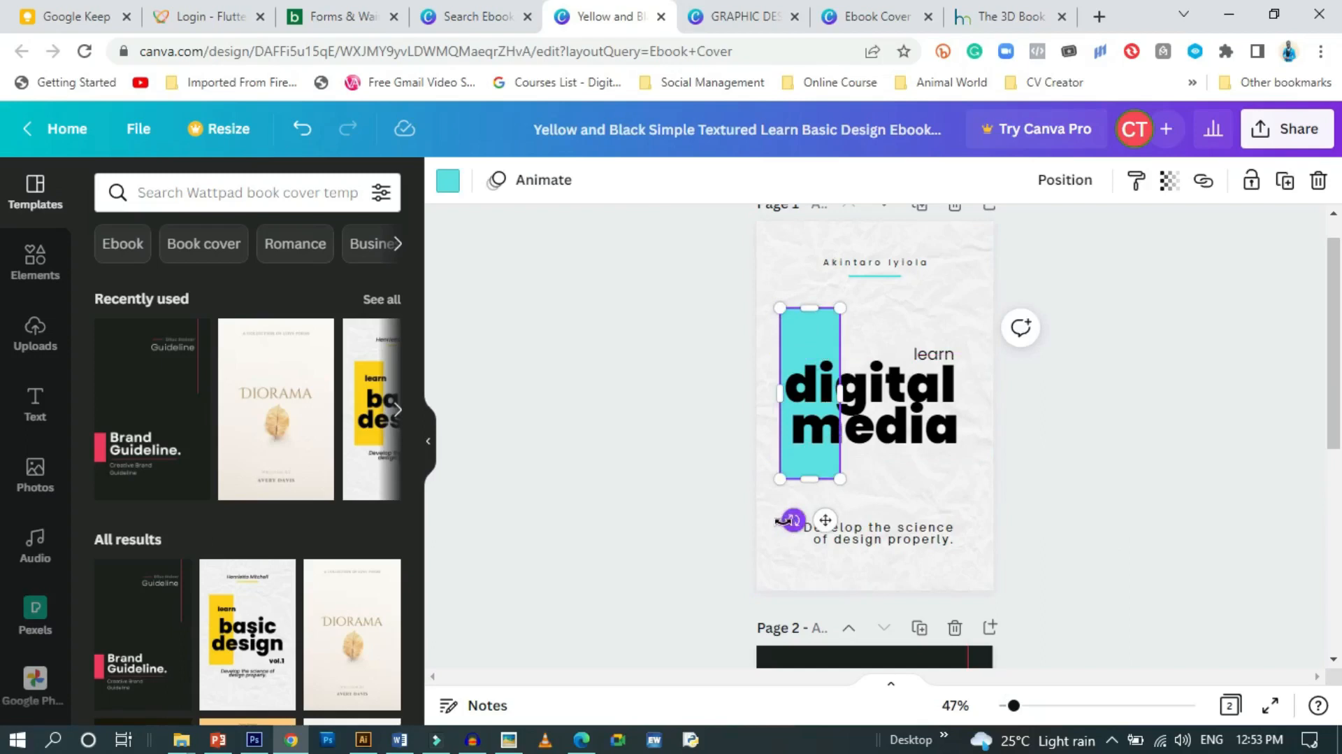
{"action": "left_click_drag", "start_coordinate": [825, 520], "coordinate": [982, 419]}
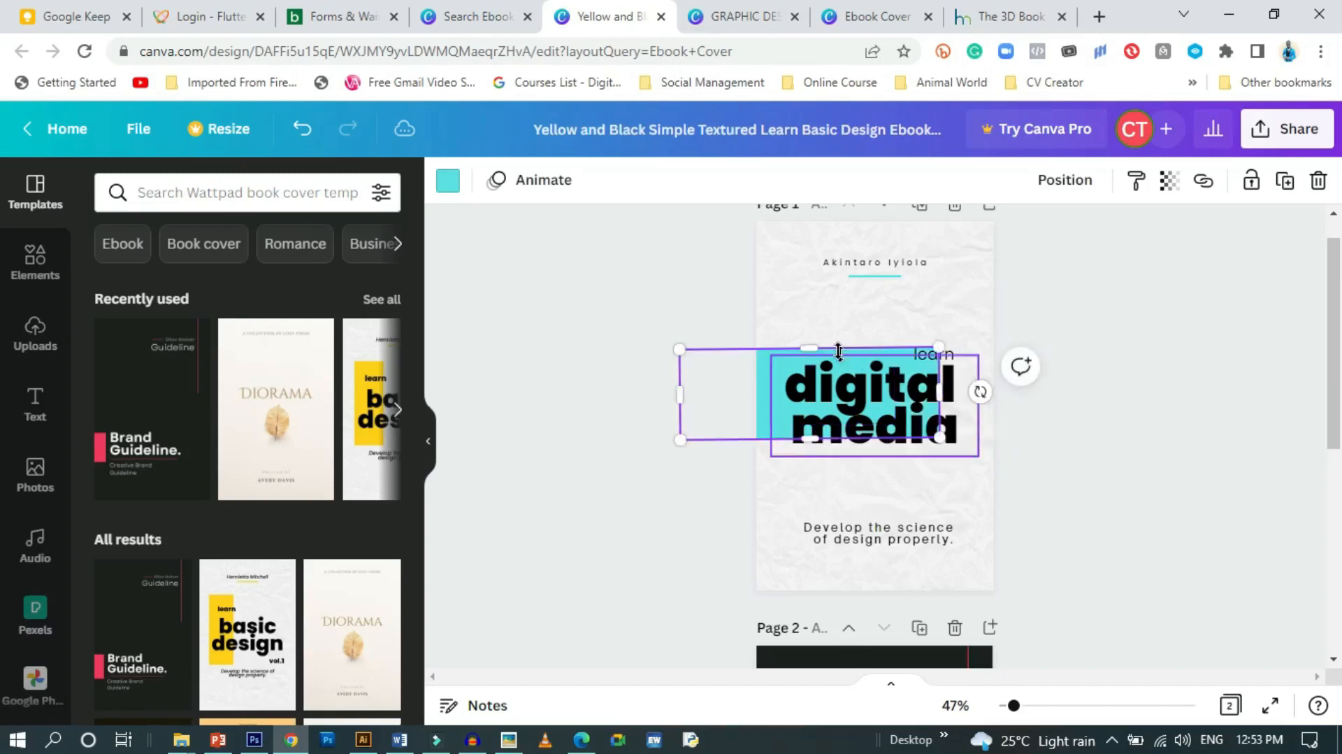
{"action": "left_click_drag", "start_coordinate": [981, 391], "coordinate": [979, 393]}
{"action": "left_click_drag", "start_coordinate": [806, 348], "coordinate": [815, 386]}
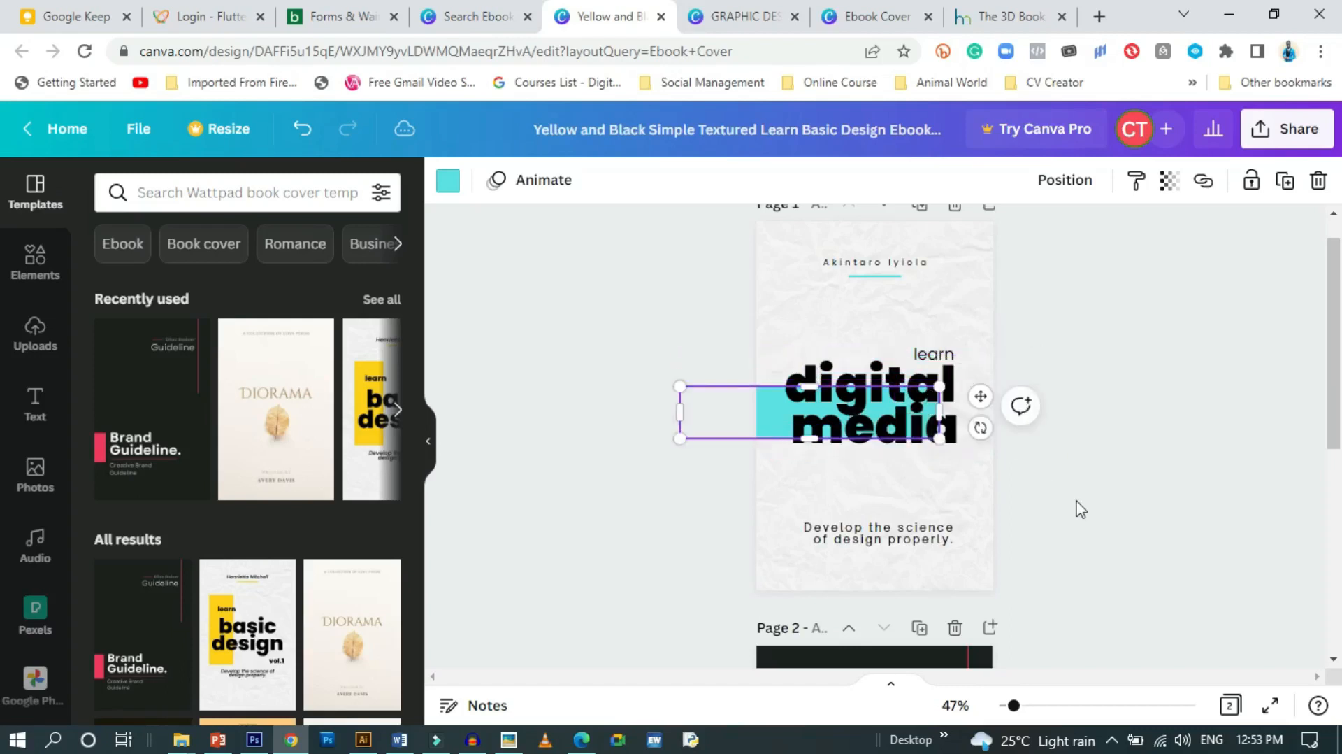
{"action": "left_click", "coordinate": [1070, 509]}
{"action": "scroll", "coordinate": [1070, 509], "scroll_direction": "up", "scroll_amount": 1}
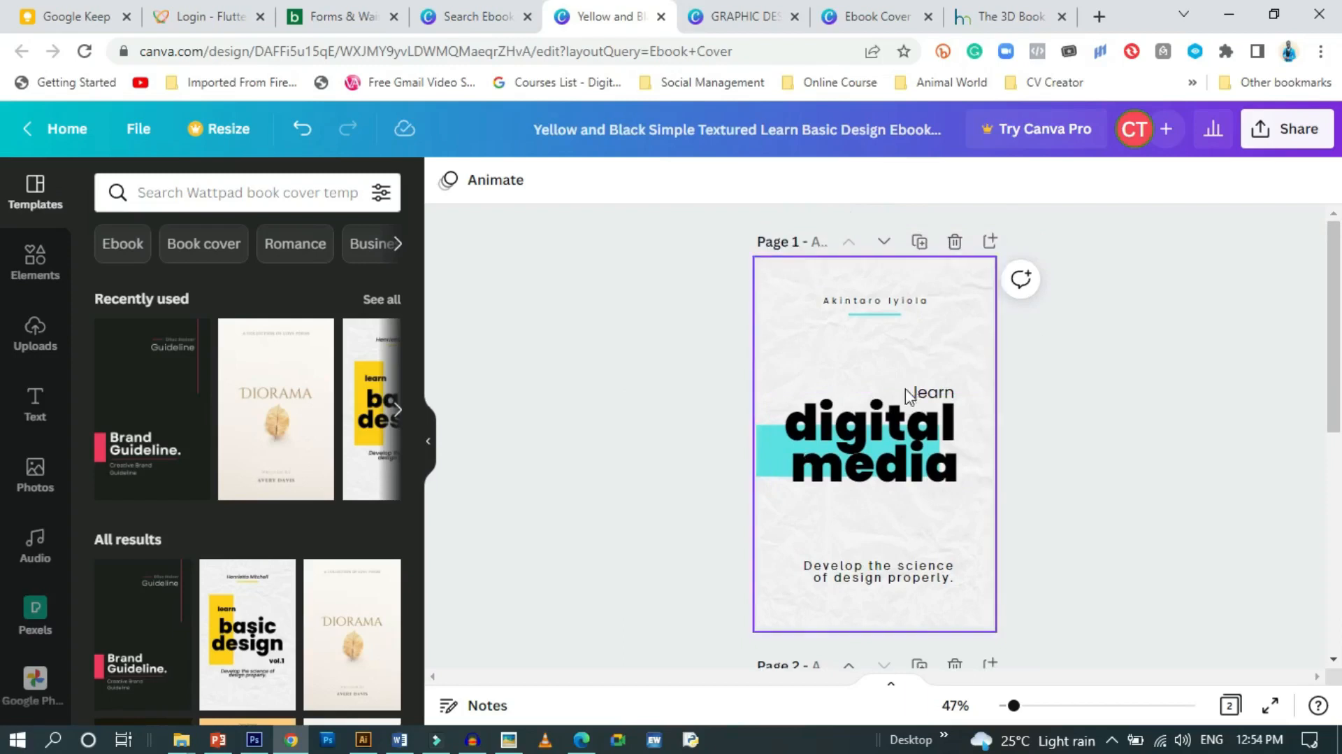
Extend the small heading 'learn' to read 'learn about' and widen its box to one line
{"action": "left_click_drag", "start_coordinate": [930, 393], "coordinate": [871, 391]}
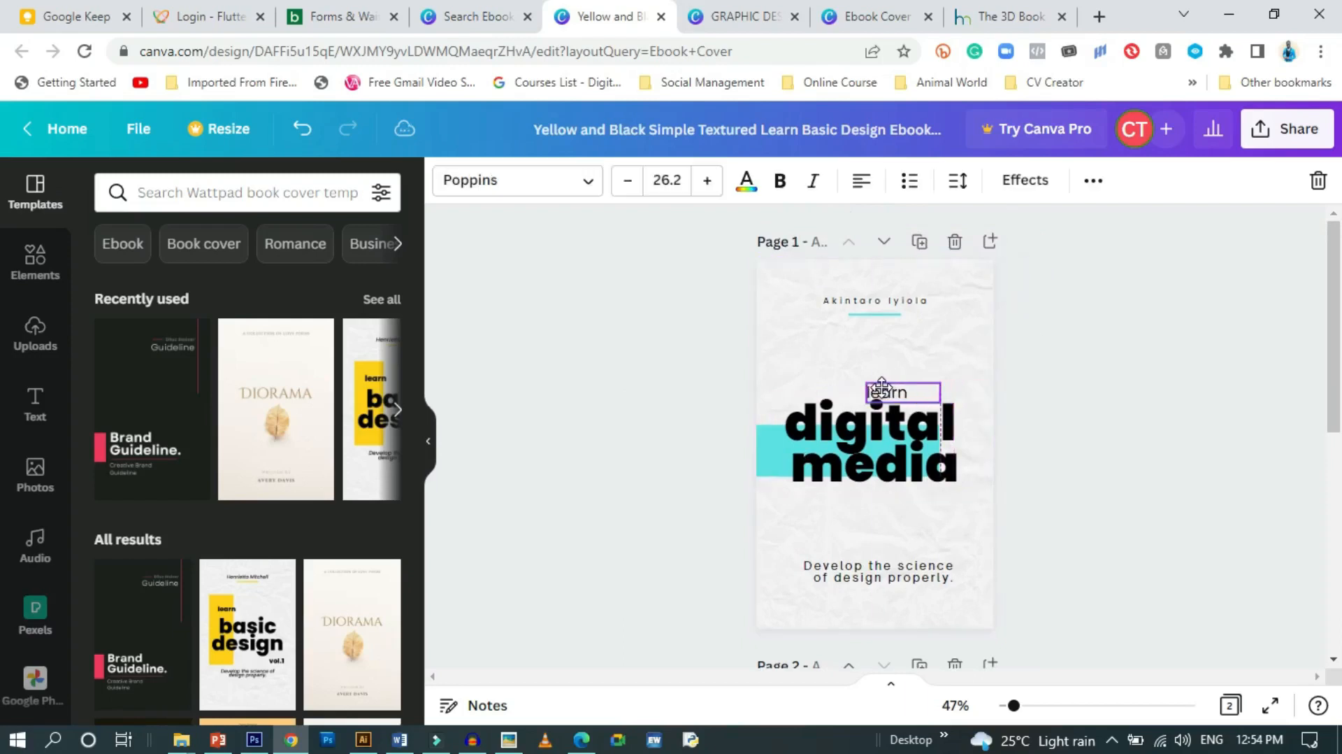
{"action": "left_click", "coordinate": [903, 393]}
{"action": "left_click", "coordinate": [911, 392]}
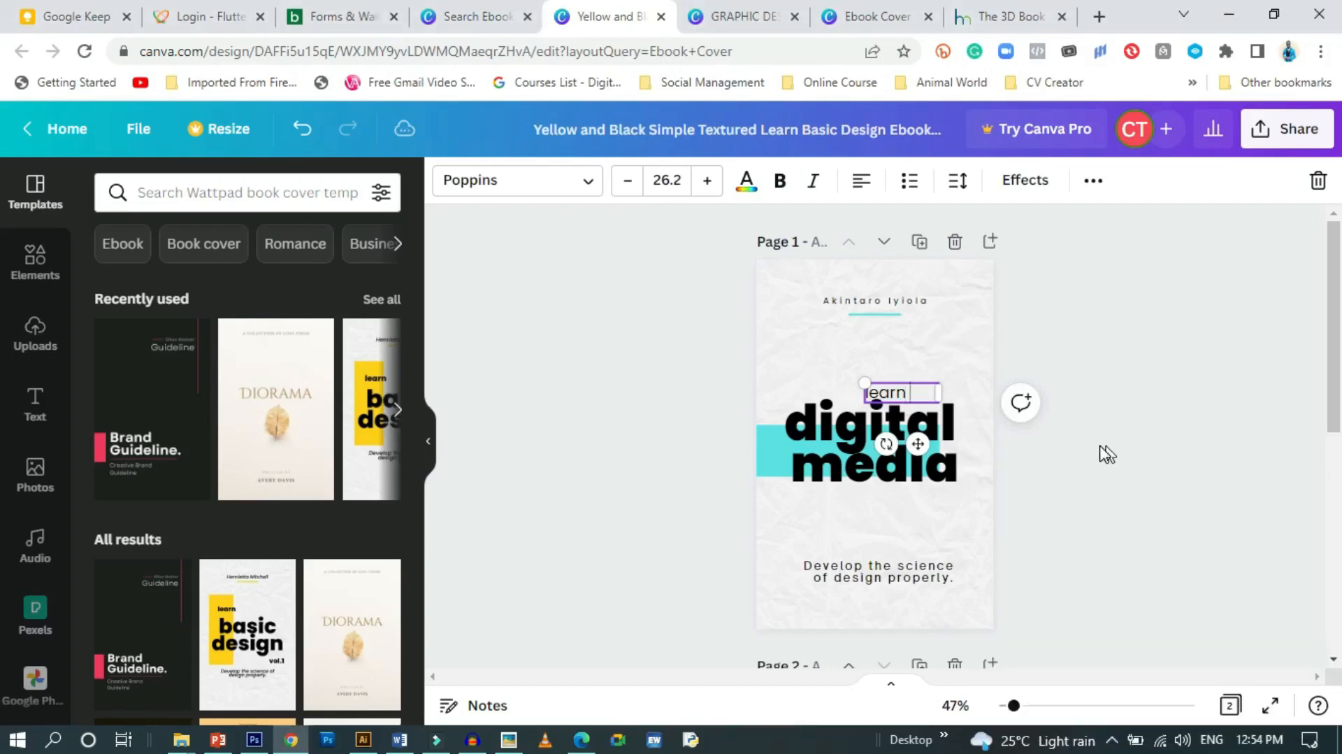
{"action": "type", "text": "about"}
{"action": "left_click_drag", "start_coordinate": [958, 395], "coordinate": [972, 393]}
Position 'learn about' directly above the 'digital media' title
{"action": "left_click_drag", "start_coordinate": [930, 443], "coordinate": [925, 443]}
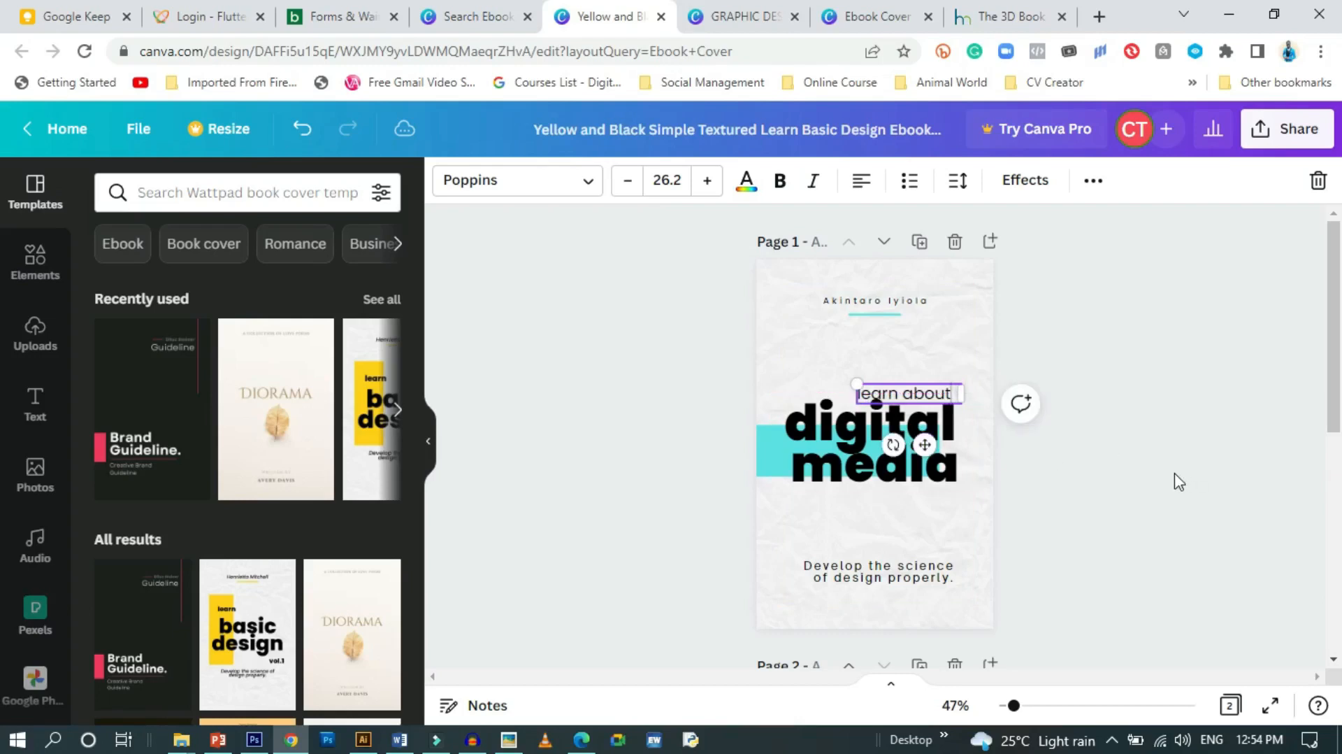
{"action": "left_click", "coordinate": [1138, 456]}
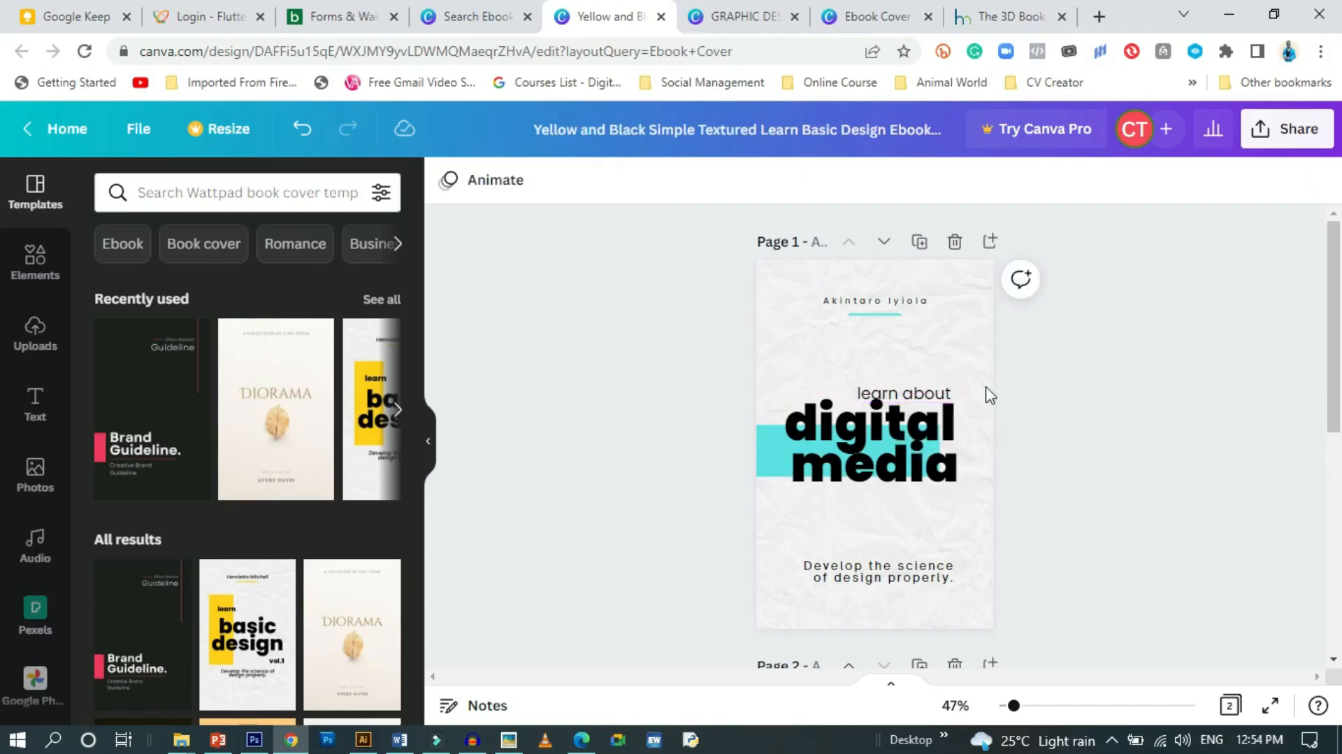
{"action": "left_click", "coordinate": [945, 394]}
{"action": "left_click", "coordinate": [1176, 409]}
{"action": "key", "text": "Up"}
{"action": "key", "text": "Up"}
{"action": "key", "text": "Up"}
{"action": "key", "text": "Up"}
{"action": "key", "text": "Up"}
{"action": "key", "text": "Up"}
{"action": "key", "text": "Up"}
{"action": "key", "text": "Up"}
{"action": "key", "text": "Up"}
{"action": "key", "text": "Up"}
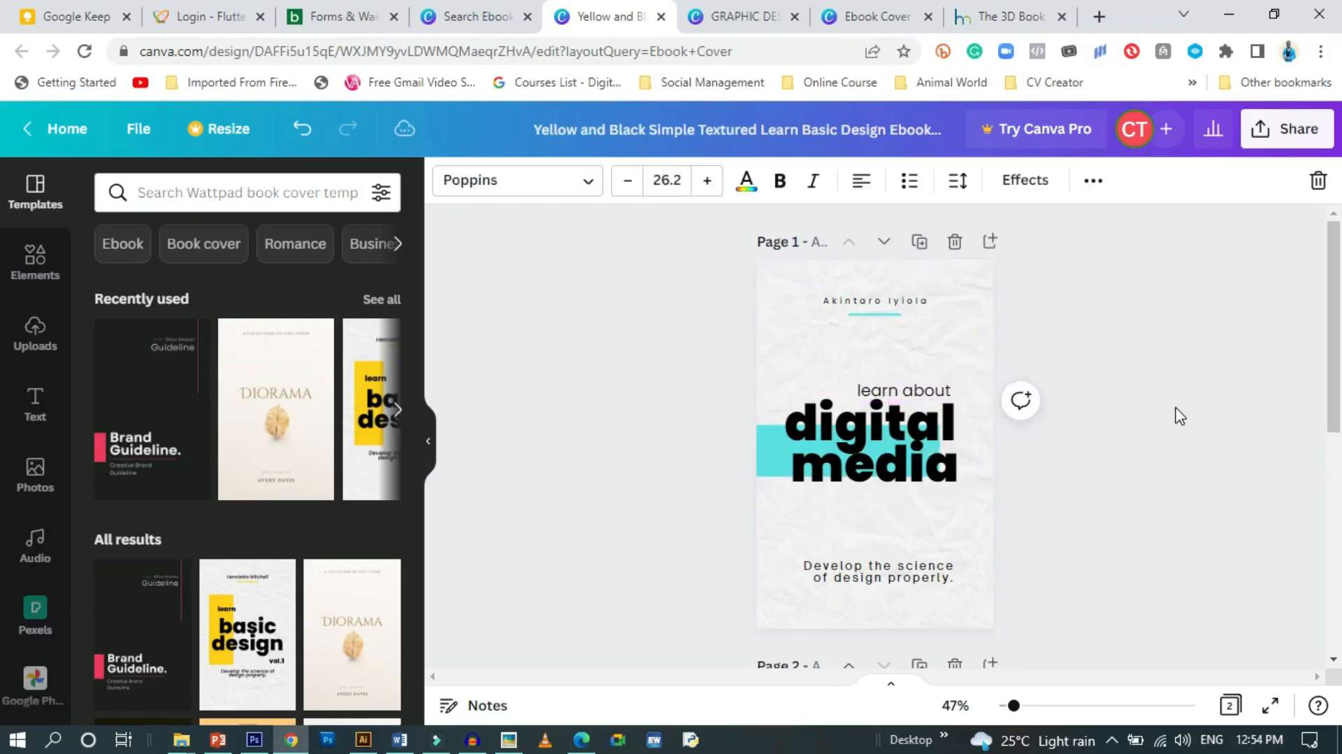
Nudge 'learn about' slightly right and up into its final spot
{"action": "key", "text": "Right"}
{"action": "key", "text": "Right"}
{"action": "key", "text": "Up"}
{"action": "key", "text": "Up"}
{"action": "key", "text": "Up"}
{"action": "left_click", "coordinate": [1178, 416]}
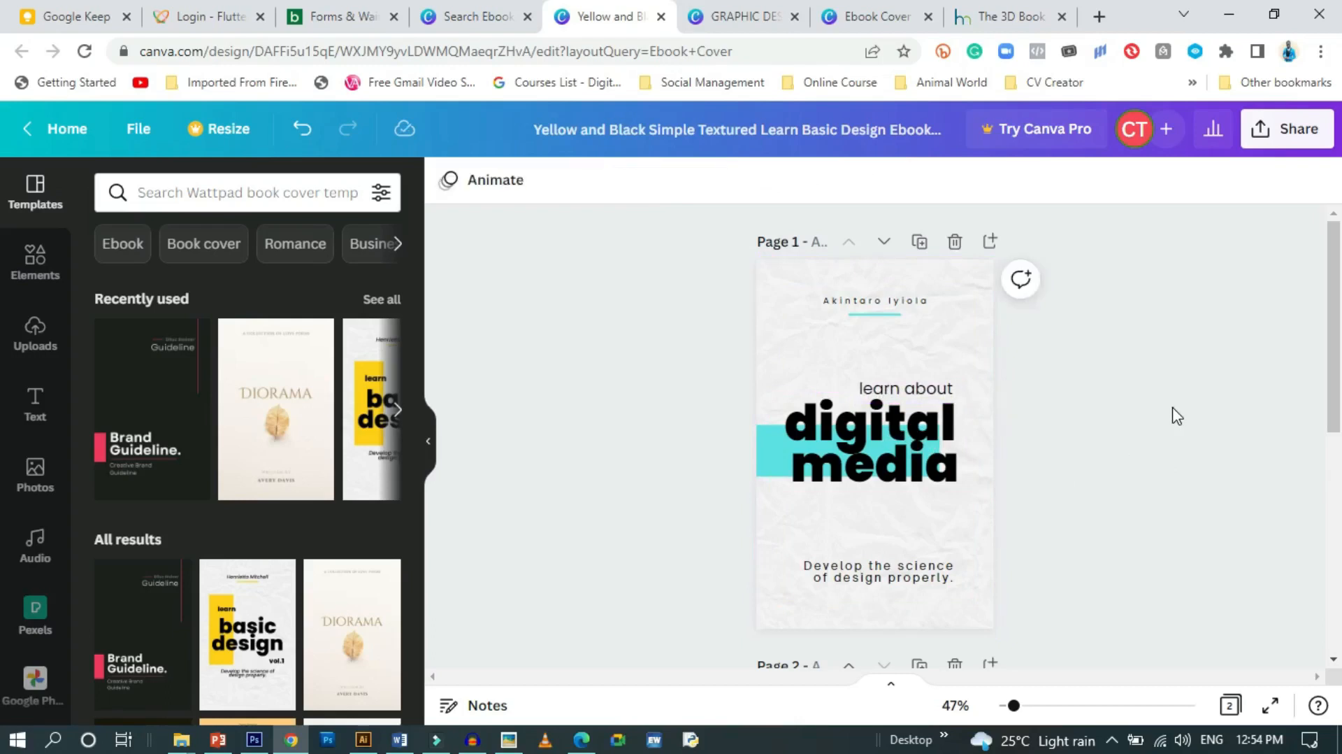
Delete the Brand Guideline page 2 and add a new blank page after the cover
{"action": "scroll", "coordinate": [1121, 411], "scroll_direction": "down", "scroll_amount": 5}
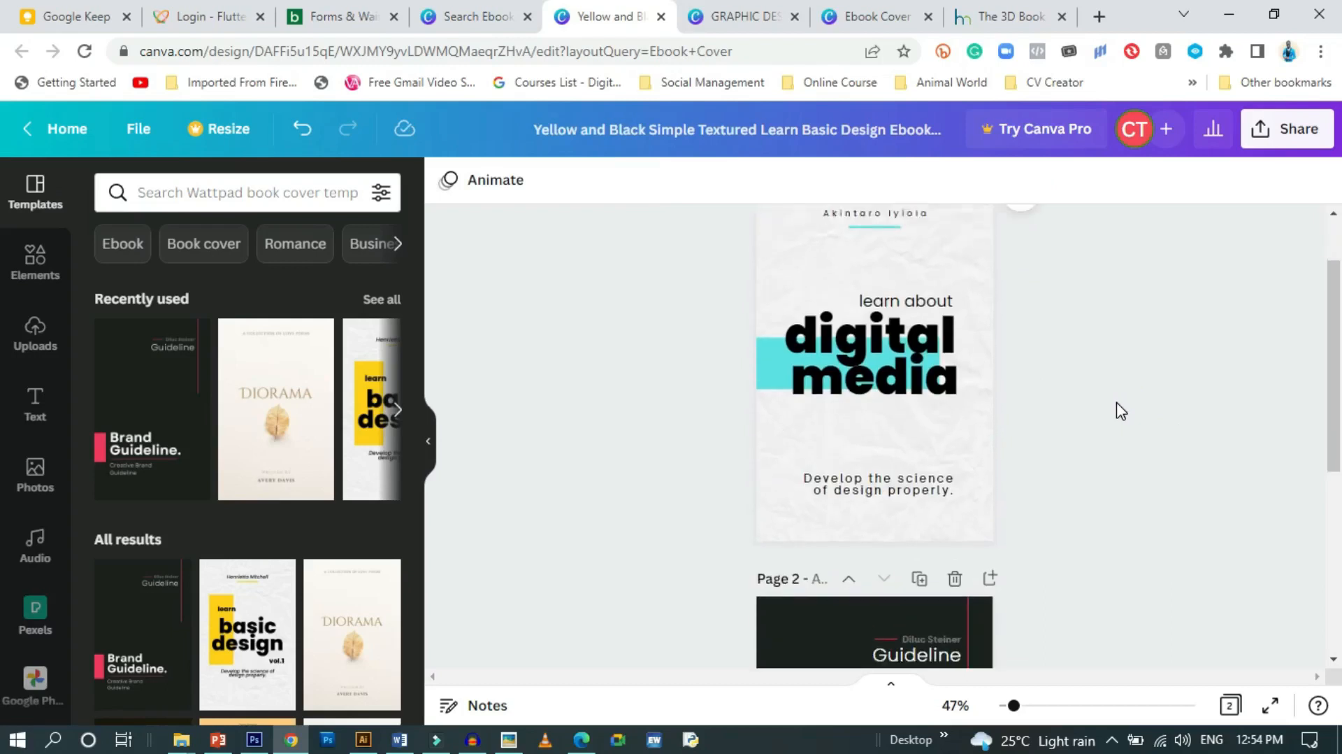
{"action": "scroll", "coordinate": [1120, 412], "scroll_direction": "down", "scroll_amount": 1}
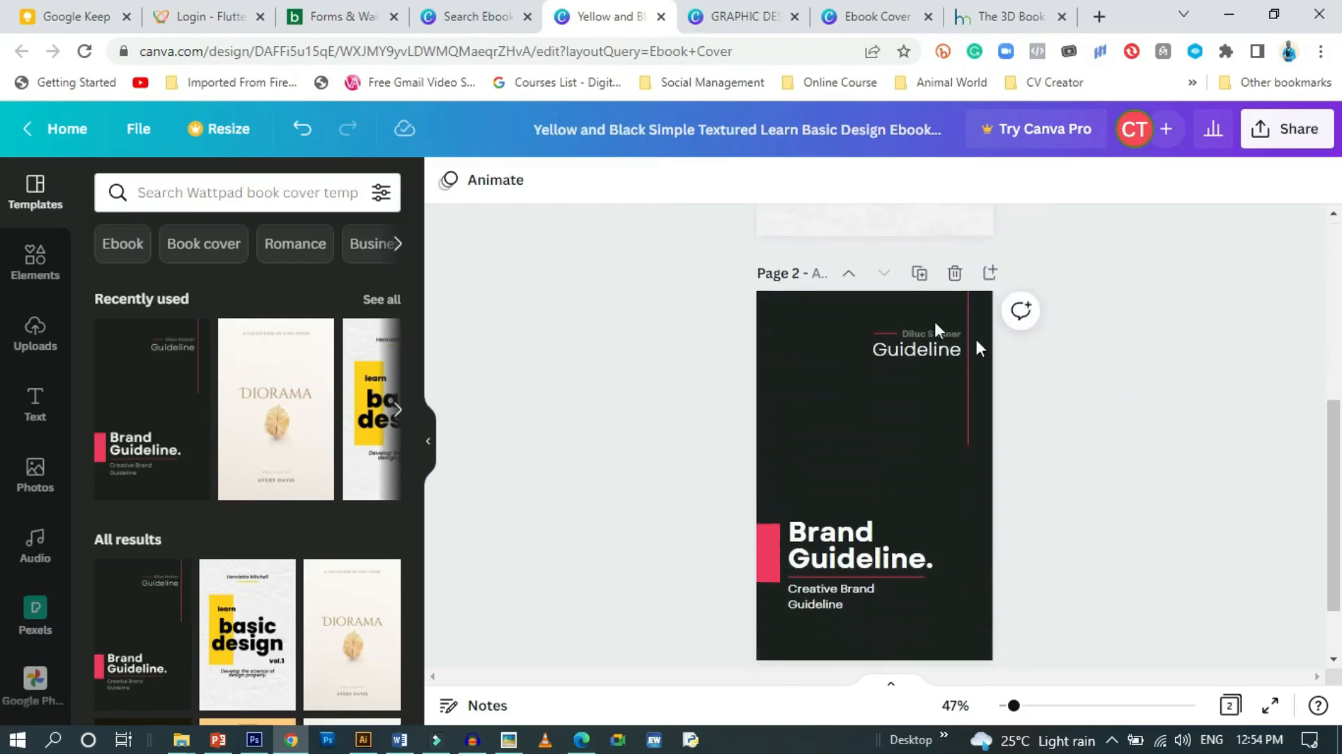
{"action": "left_click", "coordinate": [952, 274]}
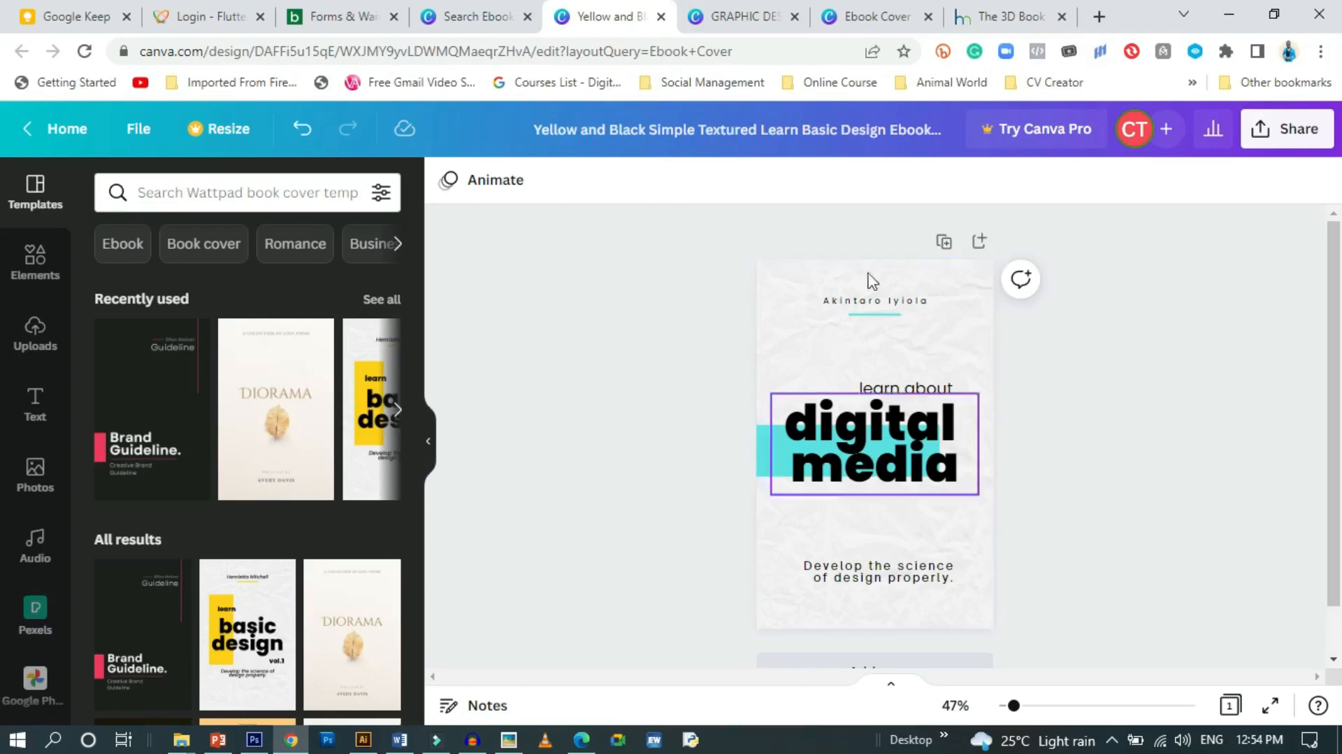
{"action": "scroll", "coordinate": [975, 475], "scroll_direction": "down", "scroll_amount": 1}
{"action": "left_click", "coordinate": [861, 614]}
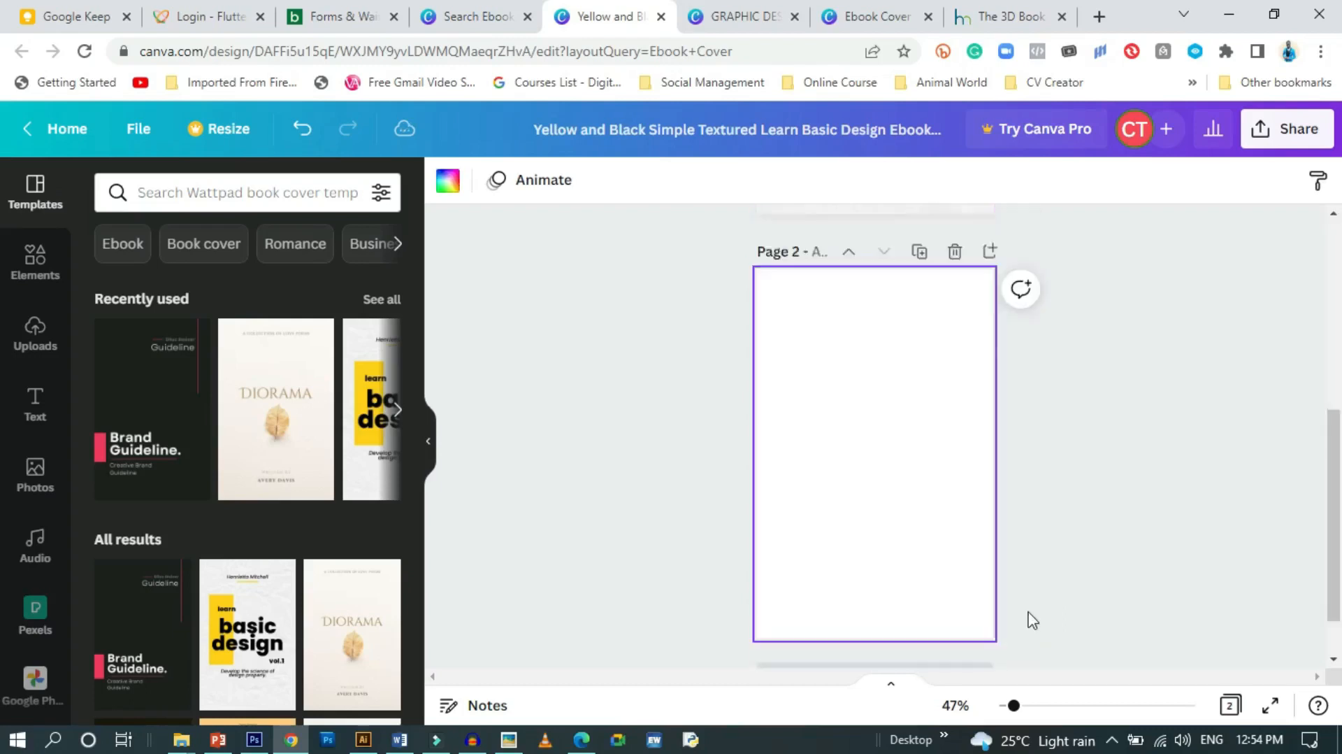
{"action": "scroll", "coordinate": [881, 349], "scroll_direction": "up", "scroll_amount": 1}
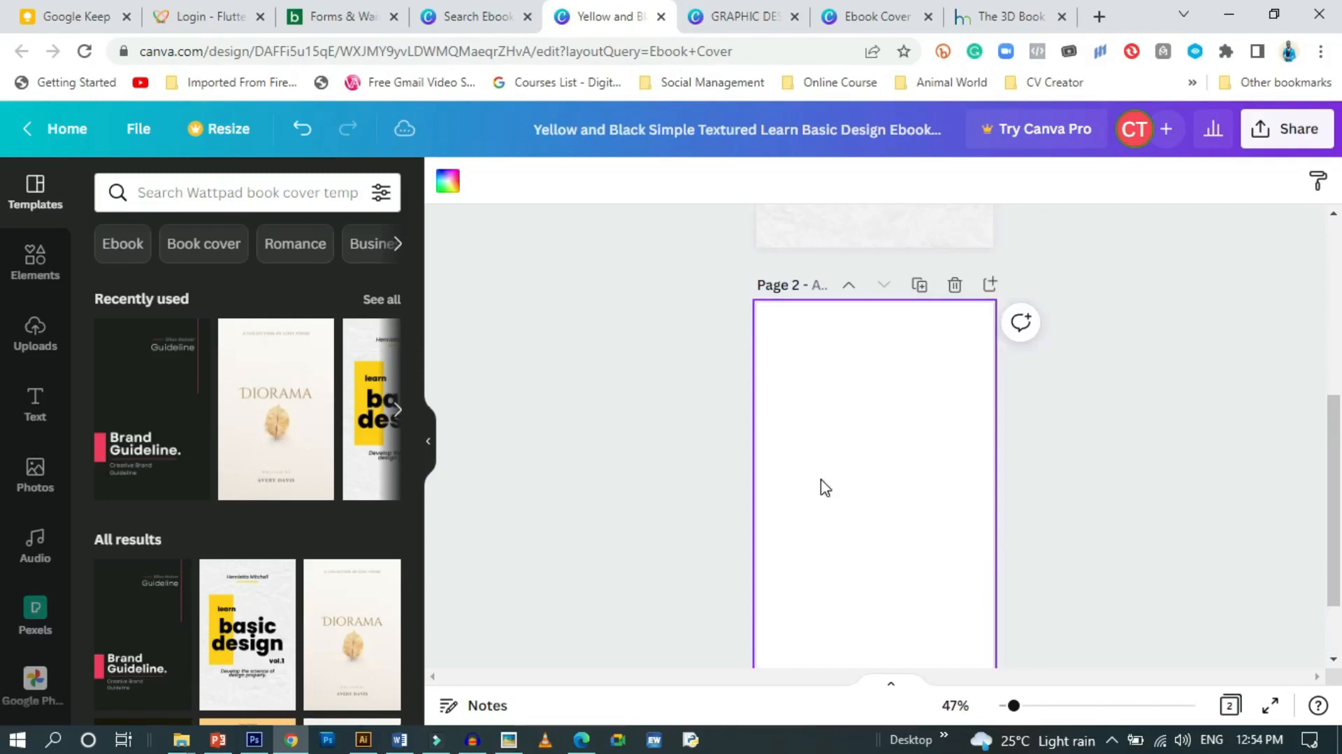
{"action": "scroll", "coordinate": [821, 485], "scroll_direction": "up", "scroll_amount": 3}
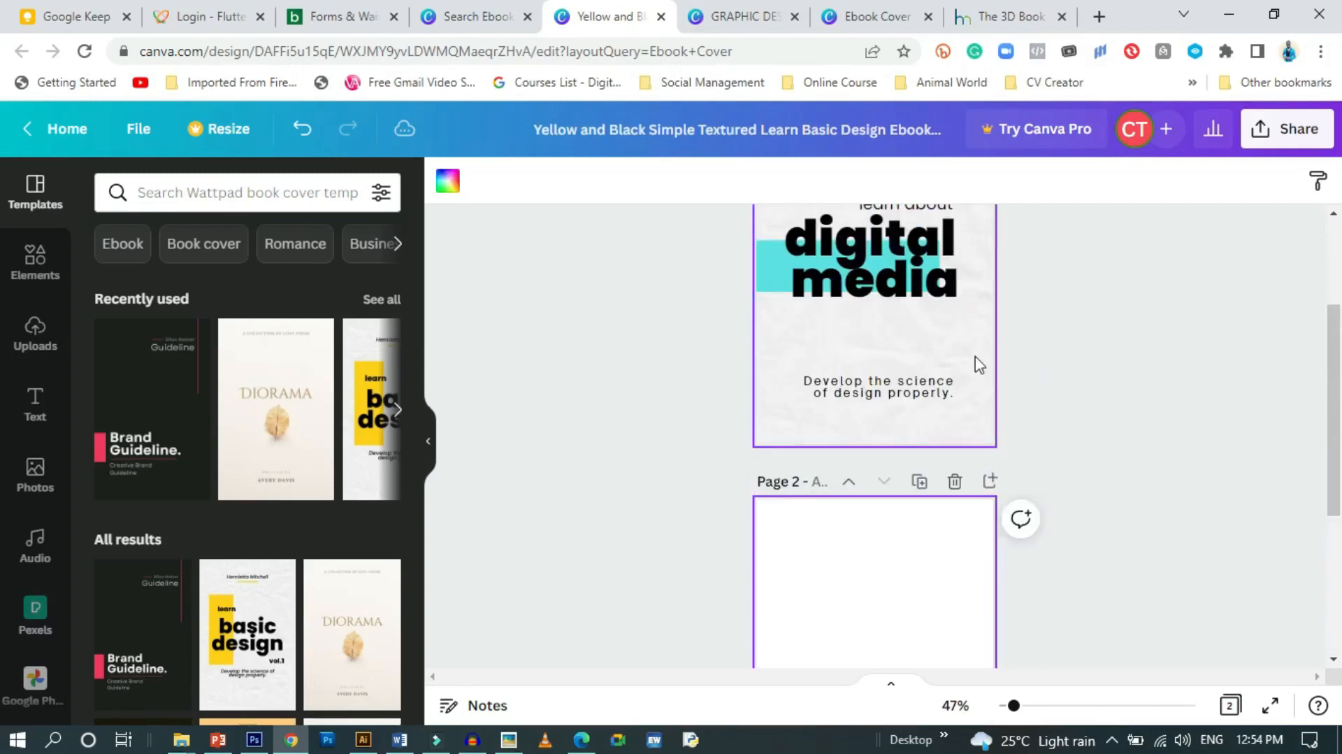
{"action": "scroll", "coordinate": [1147, 558], "scroll_direction": "down", "scroll_amount": 2}
{"action": "scroll", "coordinate": [1146, 562], "scroll_direction": "down", "scroll_amount": 2}
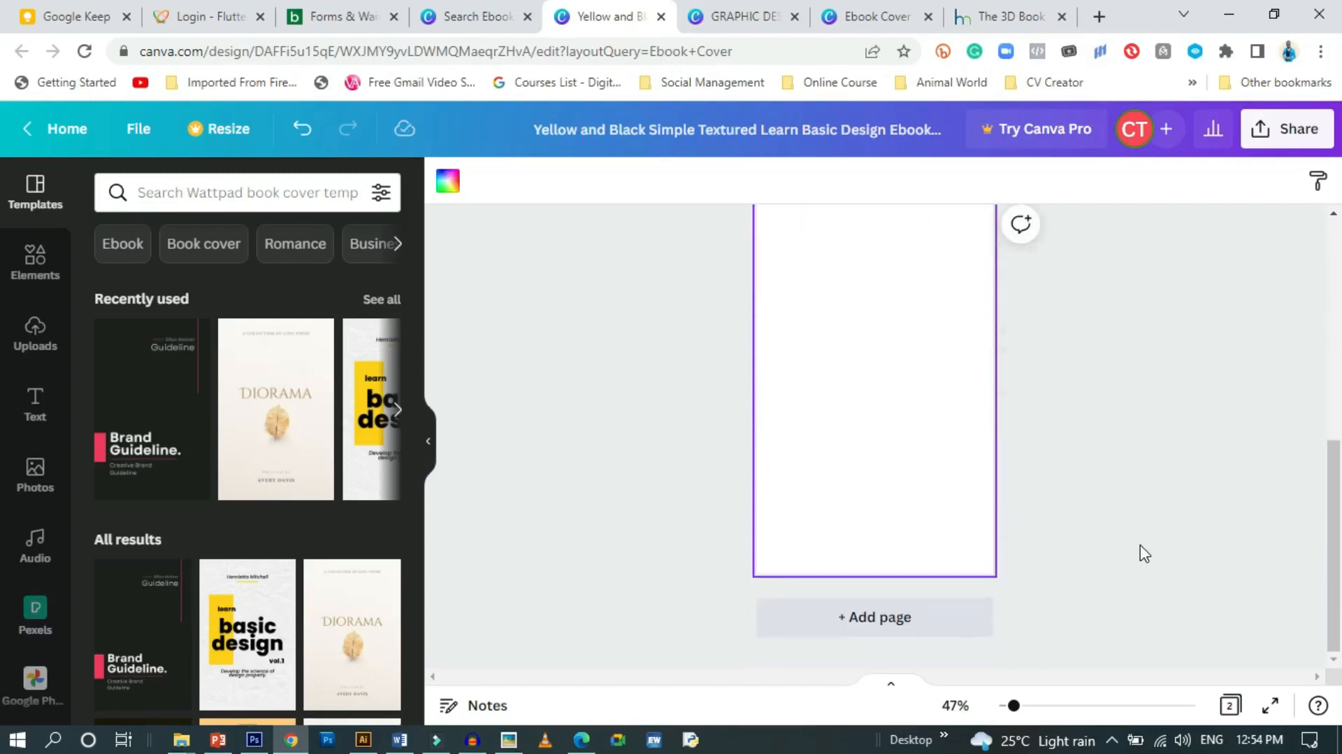
{"action": "left_click", "coordinate": [35, 259]}
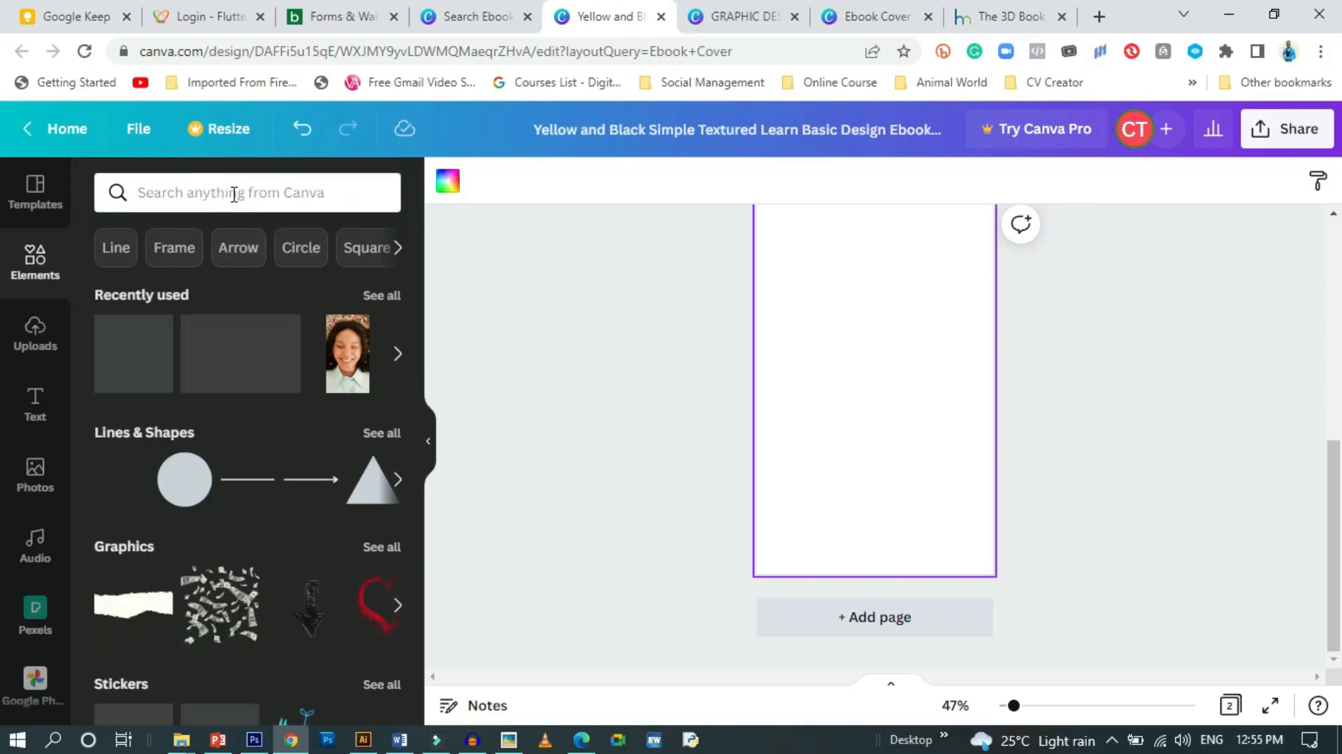
Add the crumpled-paper image from the 'paper' search and stretch it to fill page 2
{"action": "left_click", "coordinate": [234, 193]}
{"action": "left_click", "coordinate": [199, 279]}
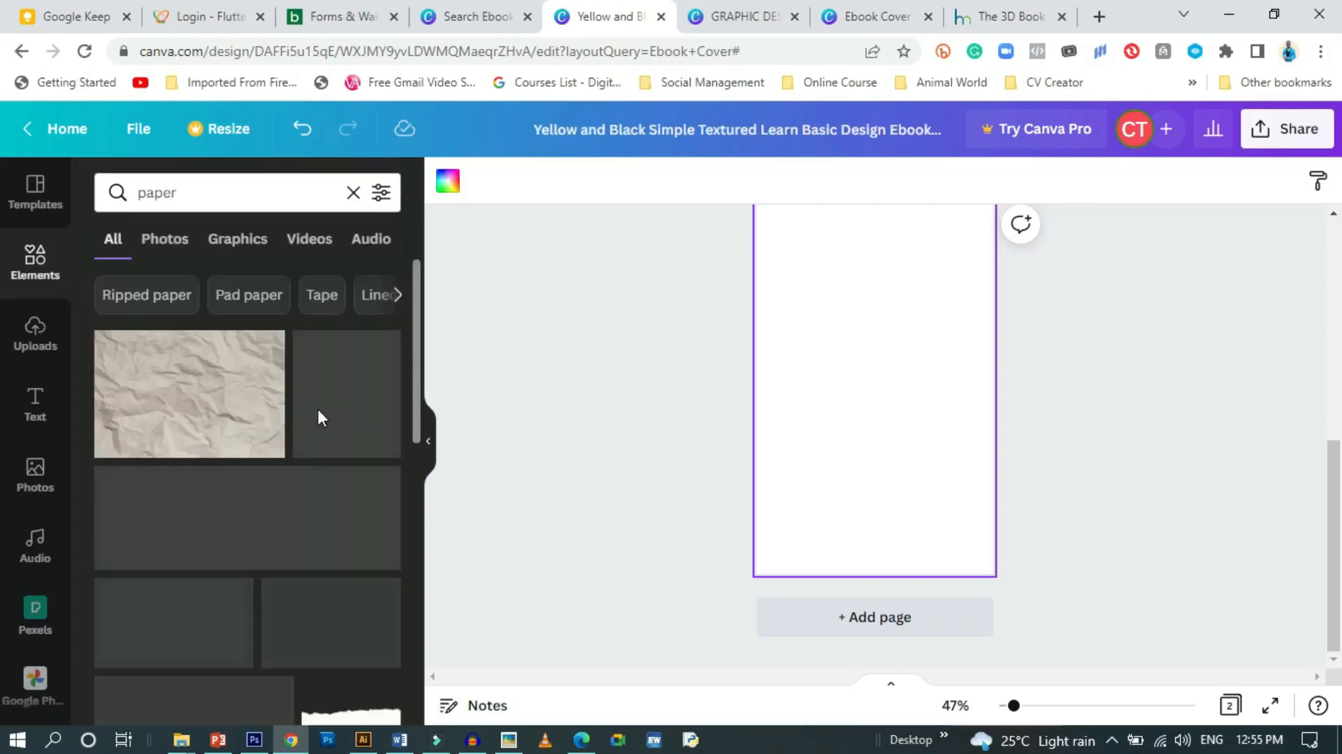
{"action": "left_click", "coordinate": [177, 381]}
{"action": "scroll", "coordinate": [830, 371], "scroll_direction": "up", "scroll_amount": 3}
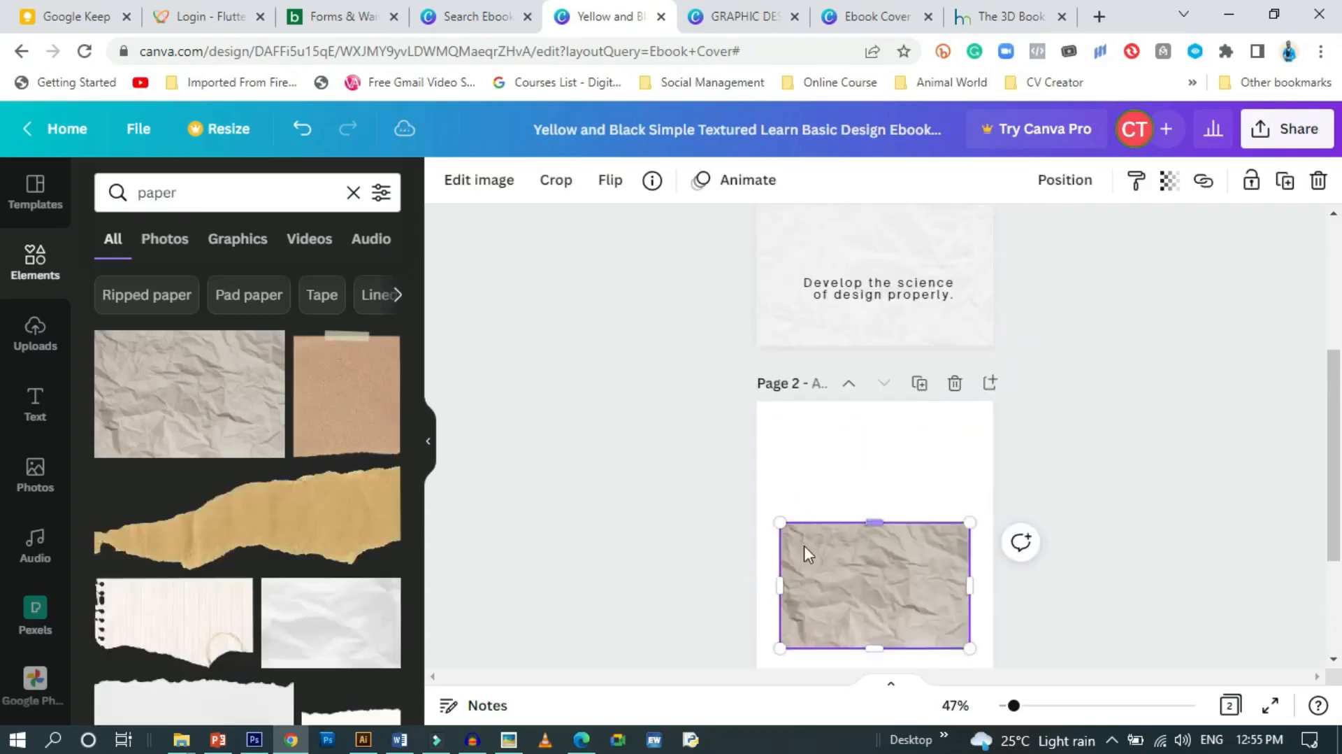
{"action": "left_click_drag", "start_coordinate": [874, 522], "coordinate": [883, 396]}
{"action": "scroll", "coordinate": [961, 518], "scroll_direction": "down", "scroll_amount": 3}
{"action": "left_click_drag", "start_coordinate": [969, 426], "coordinate": [993, 426]}
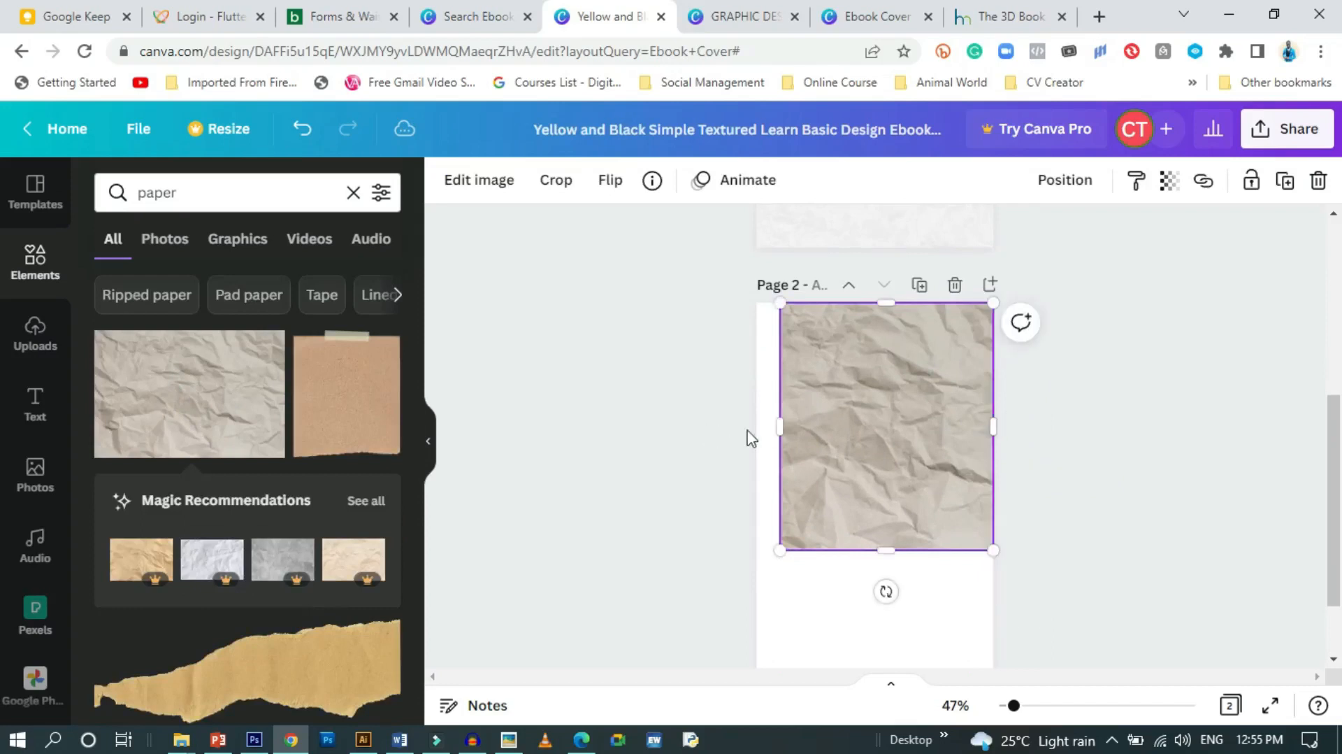
{"action": "left_click_drag", "start_coordinate": [766, 425], "coordinate": [761, 426]}
{"action": "left_click_drag", "start_coordinate": [875, 549], "coordinate": [899, 694]}
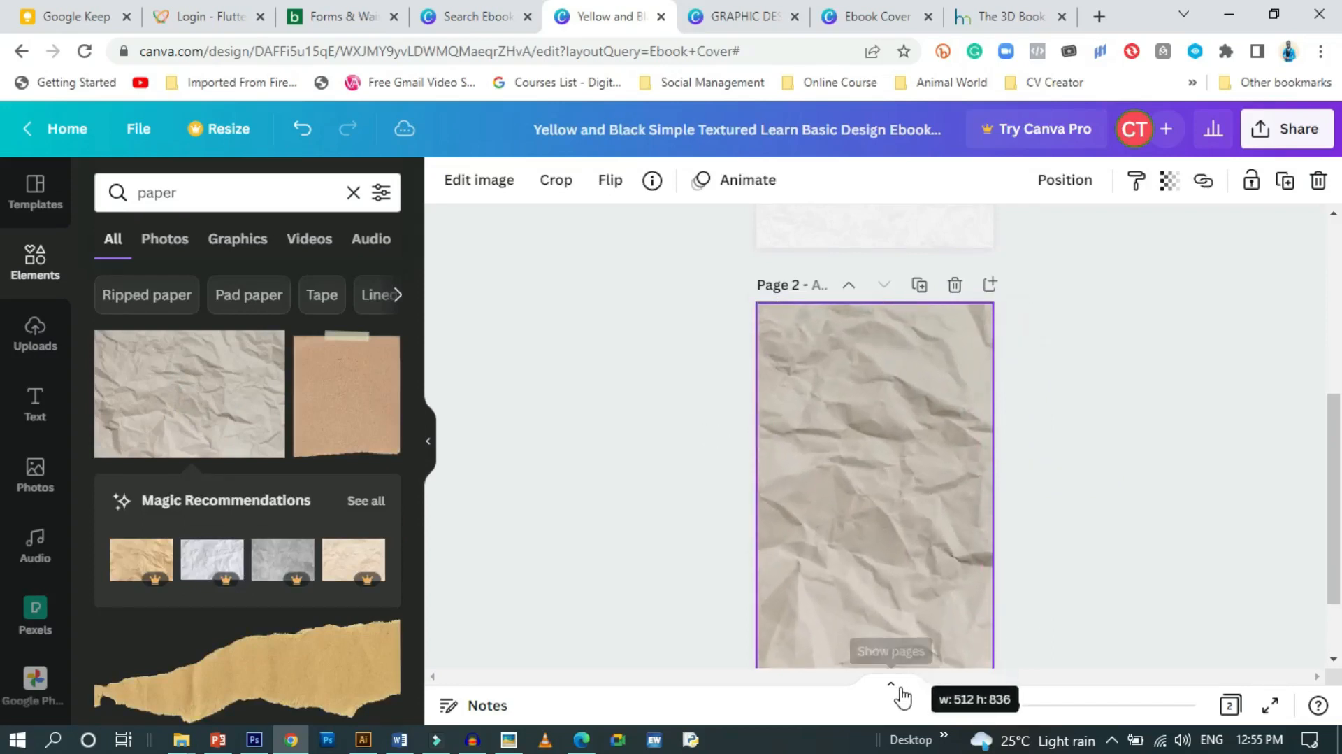
{"action": "left_click", "coordinate": [1096, 480]}
{"action": "scroll", "coordinate": [1096, 481], "scroll_direction": "up", "scroll_amount": 2}
{"action": "scroll", "coordinate": [1062, 473], "scroll_direction": "down", "scroll_amount": 3}
Adjust the paper image to saturation -3 and brightness 11
{"action": "left_click", "coordinate": [937, 444]}
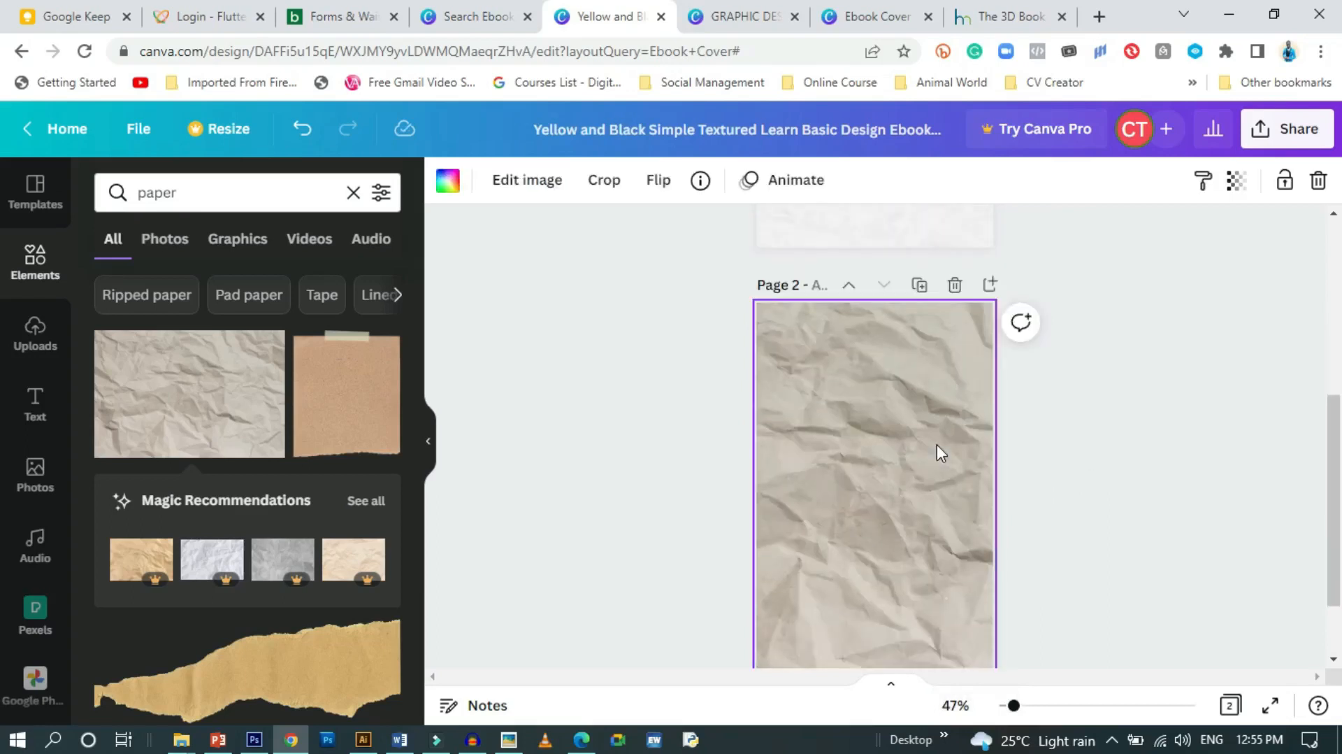
{"action": "left_click", "coordinate": [508, 182]}
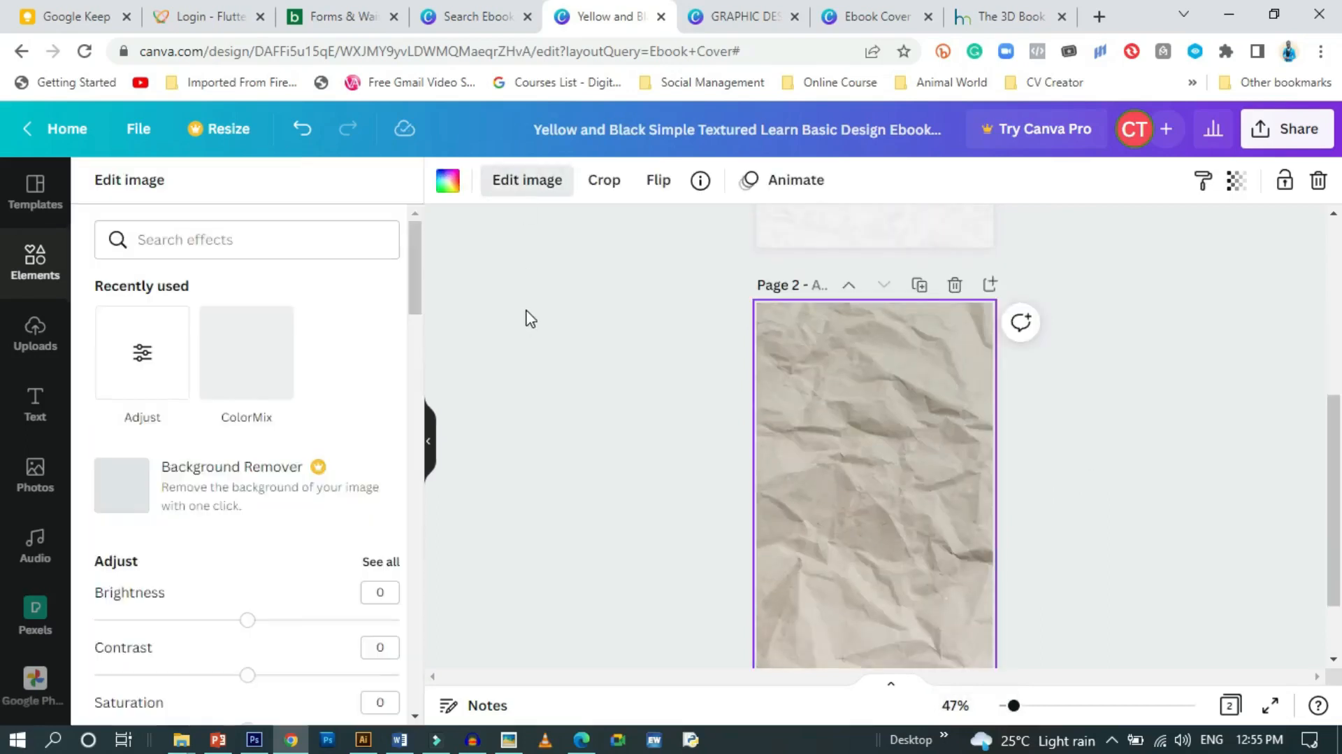
{"action": "scroll", "coordinate": [246, 495], "scroll_direction": "down", "scroll_amount": 3}
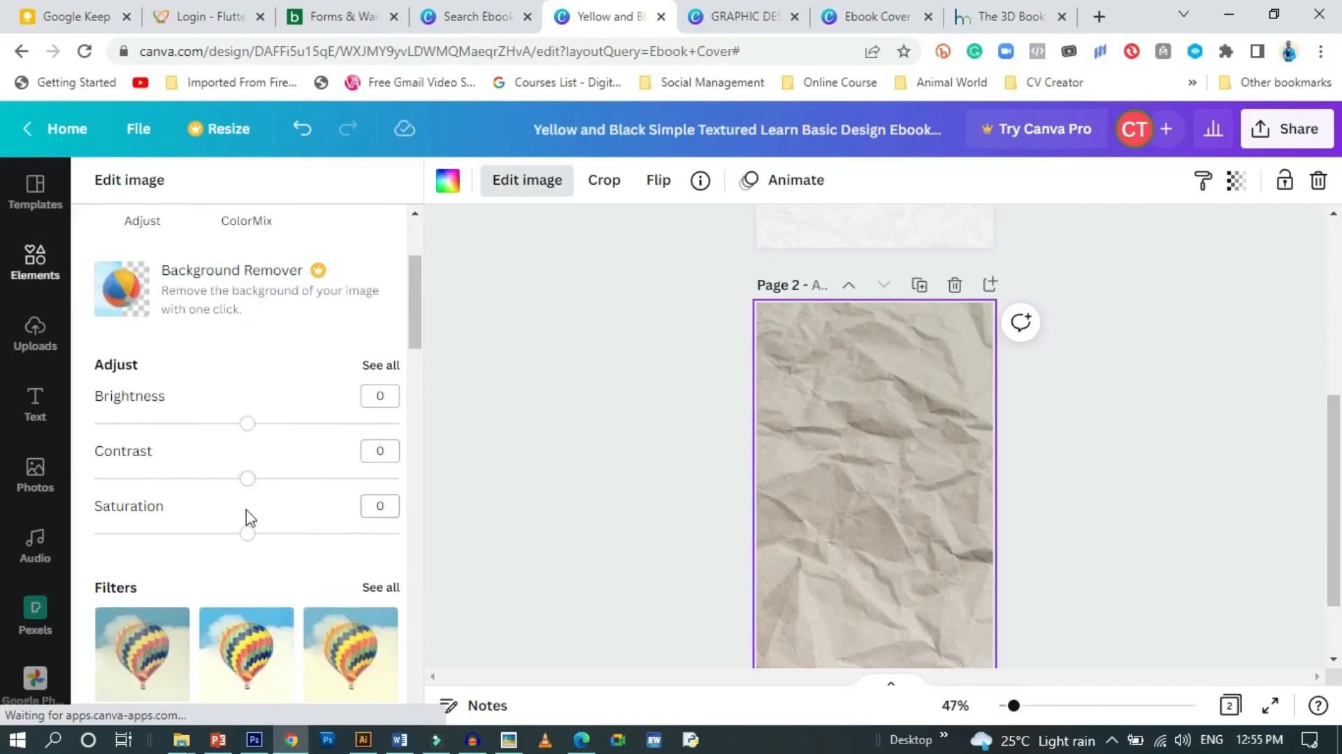
{"action": "left_click_drag", "start_coordinate": [246, 534], "coordinate": [137, 535]}
{"action": "left_click", "coordinate": [289, 535]}
{"action": "left_click", "coordinate": [243, 535]}
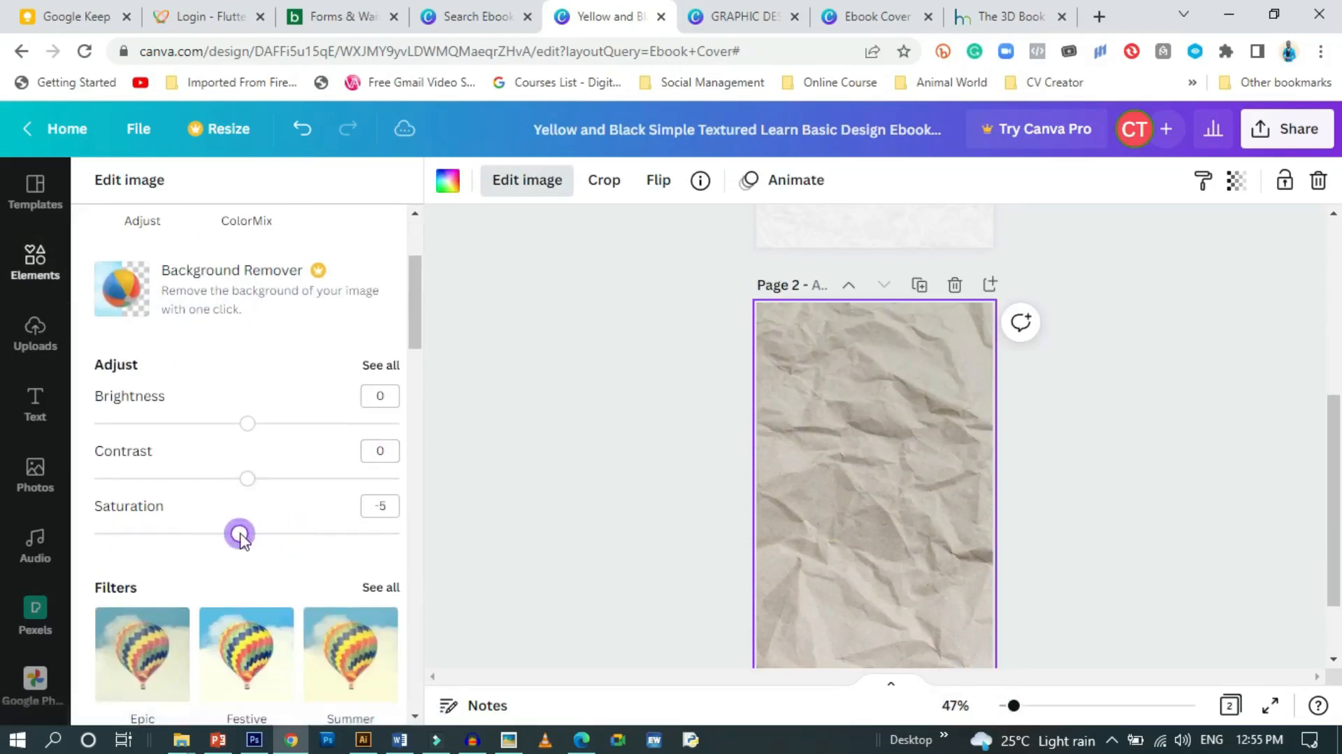
{"action": "left_click_drag", "start_coordinate": [249, 433], "coordinate": [279, 440]}
Close the image adjustments and clear the paper search in the Elements library
{"action": "left_click", "coordinate": [571, 455]}
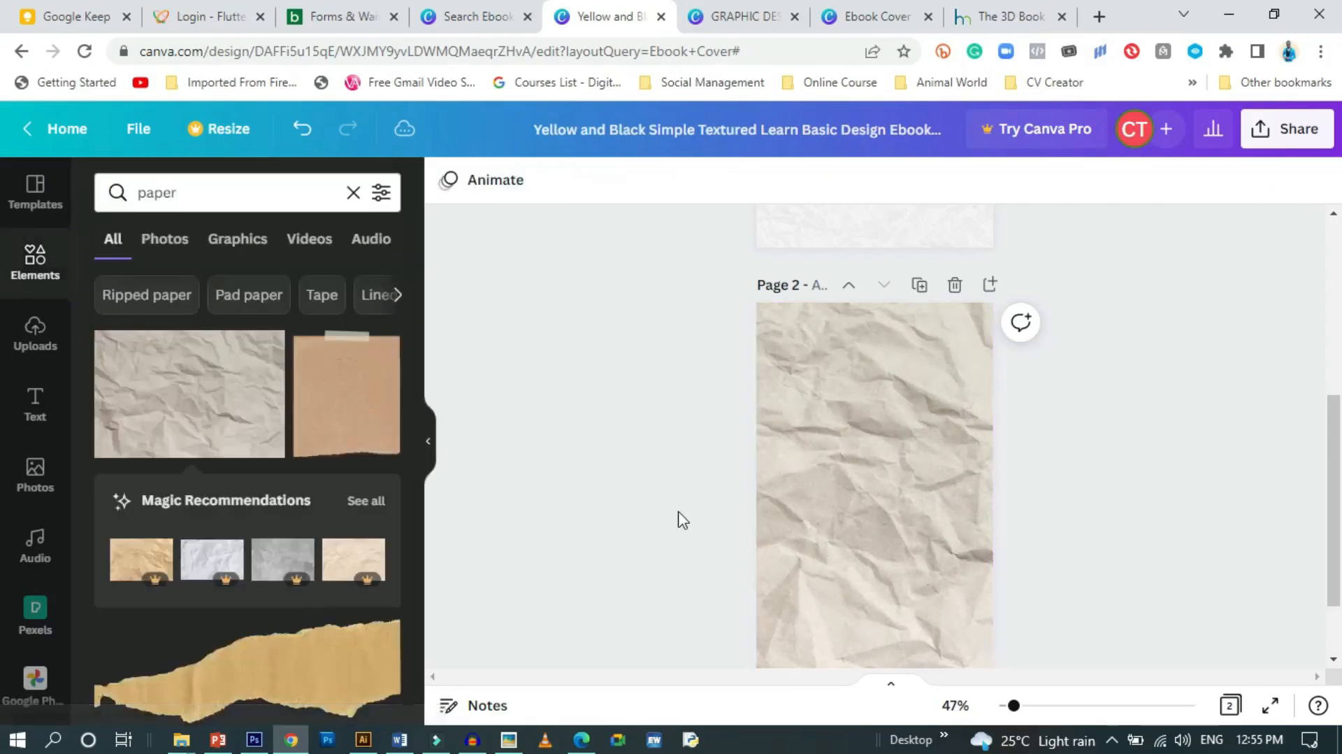
{"action": "scroll", "coordinate": [682, 521], "scroll_direction": "up", "scroll_amount": 3}
{"action": "scroll", "coordinate": [611, 473], "scroll_direction": "down", "scroll_amount": 3}
{"action": "scroll", "coordinate": [650, 494], "scroll_direction": "up", "scroll_amount": 4}
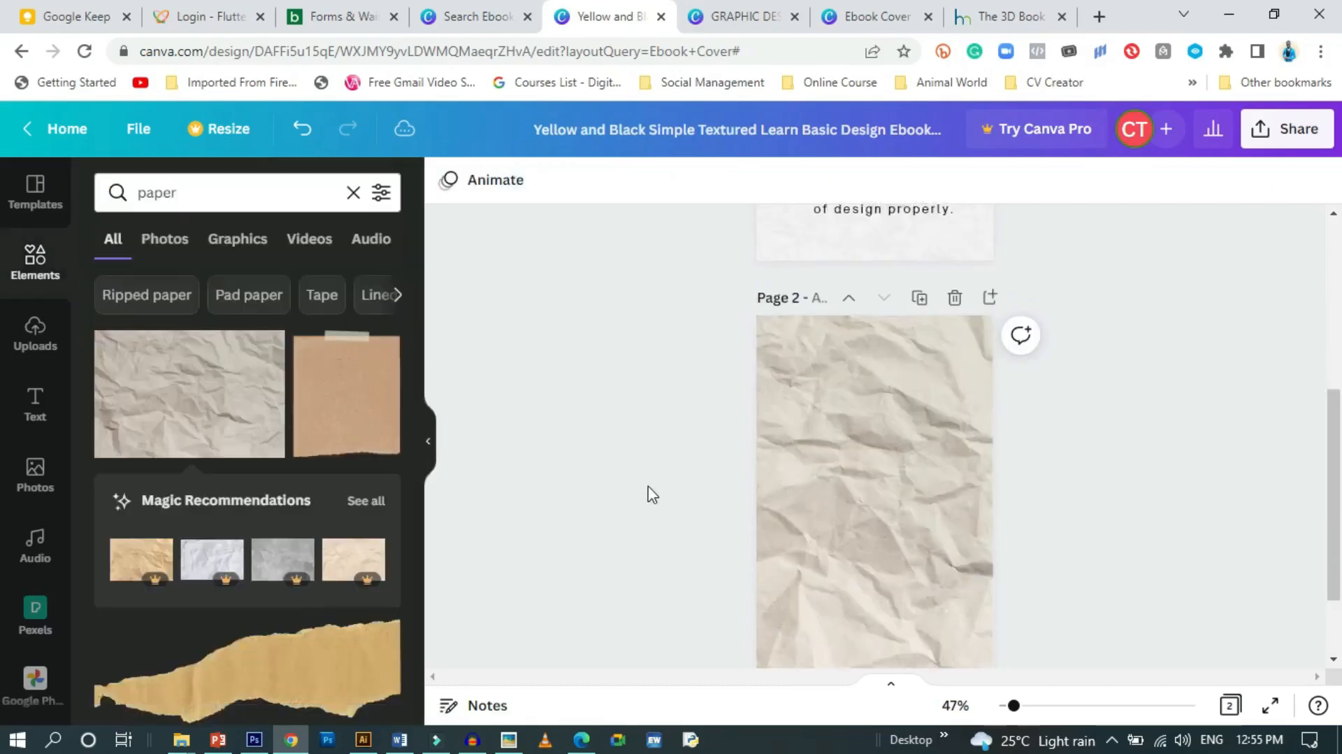
{"action": "scroll", "coordinate": [670, 507], "scroll_direction": "down", "scroll_amount": 3}
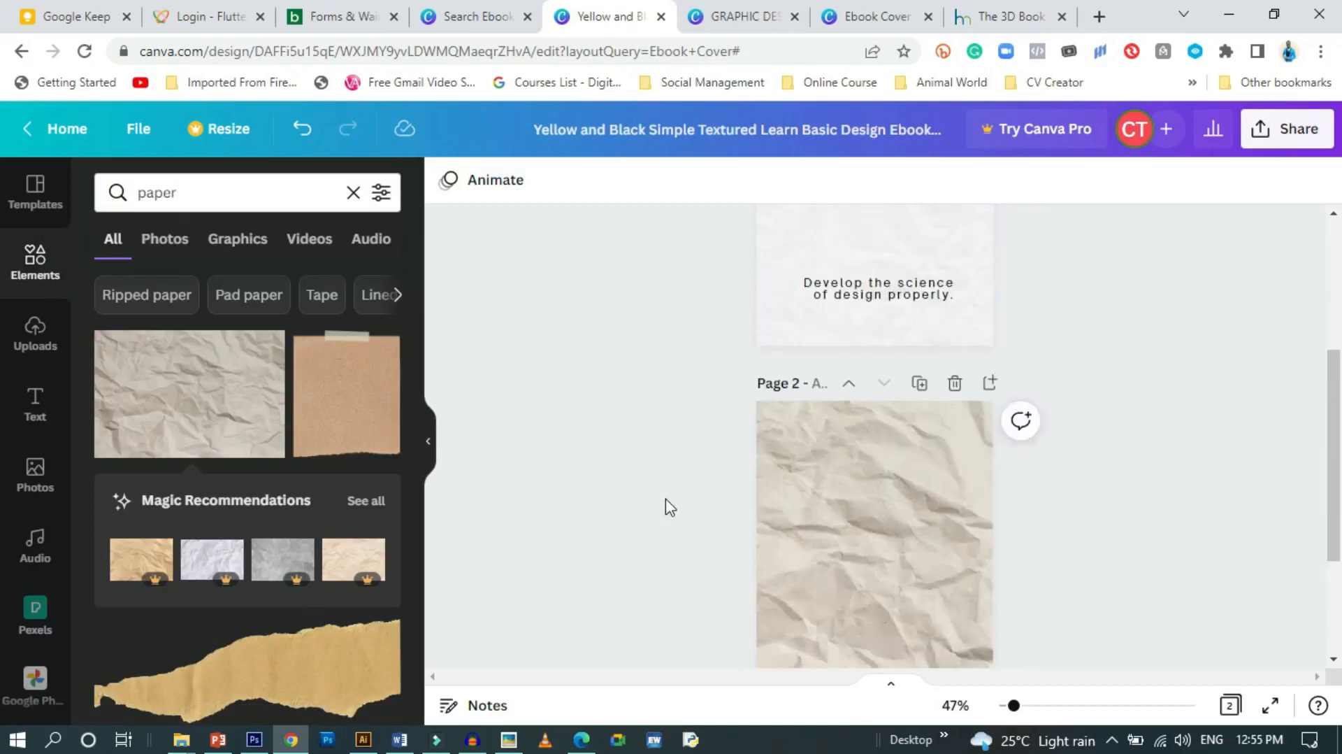
{"action": "scroll", "coordinate": [848, 535], "scroll_direction": "down", "scroll_amount": 3}
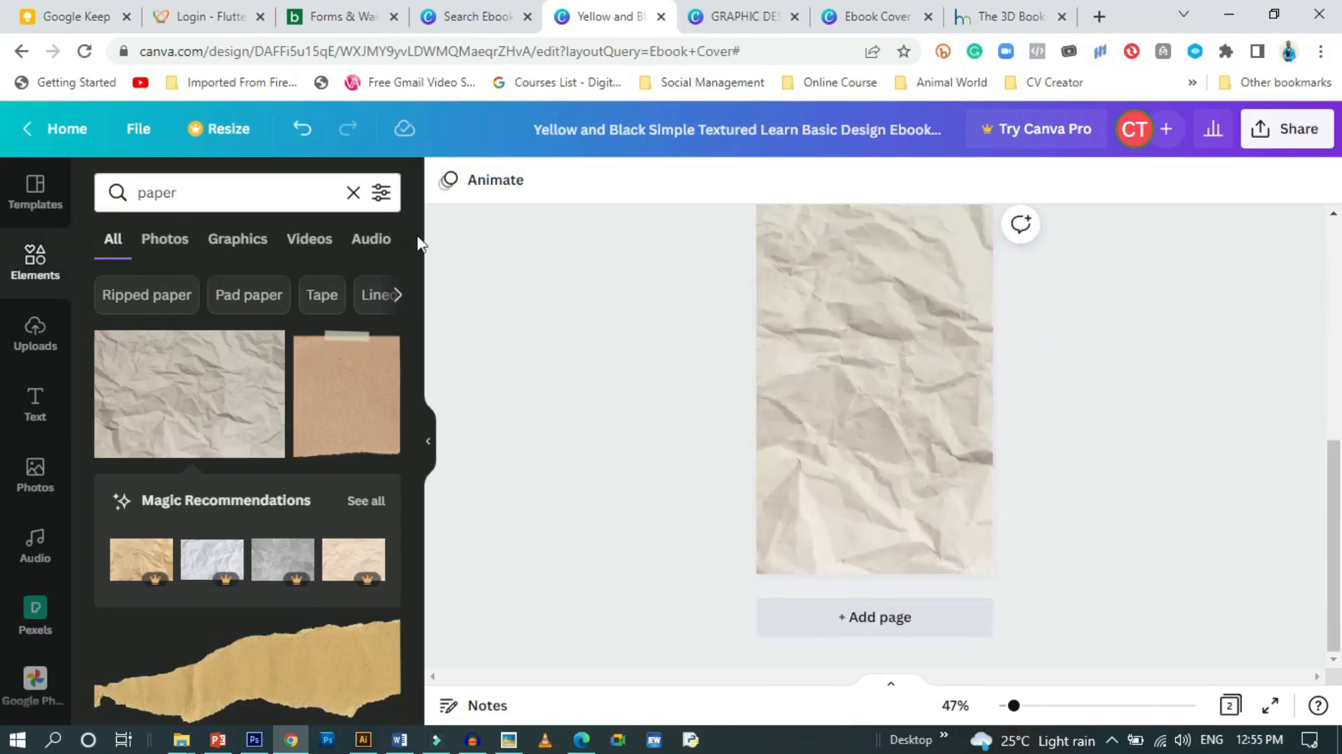
{"action": "left_click", "coordinate": [34, 256]}
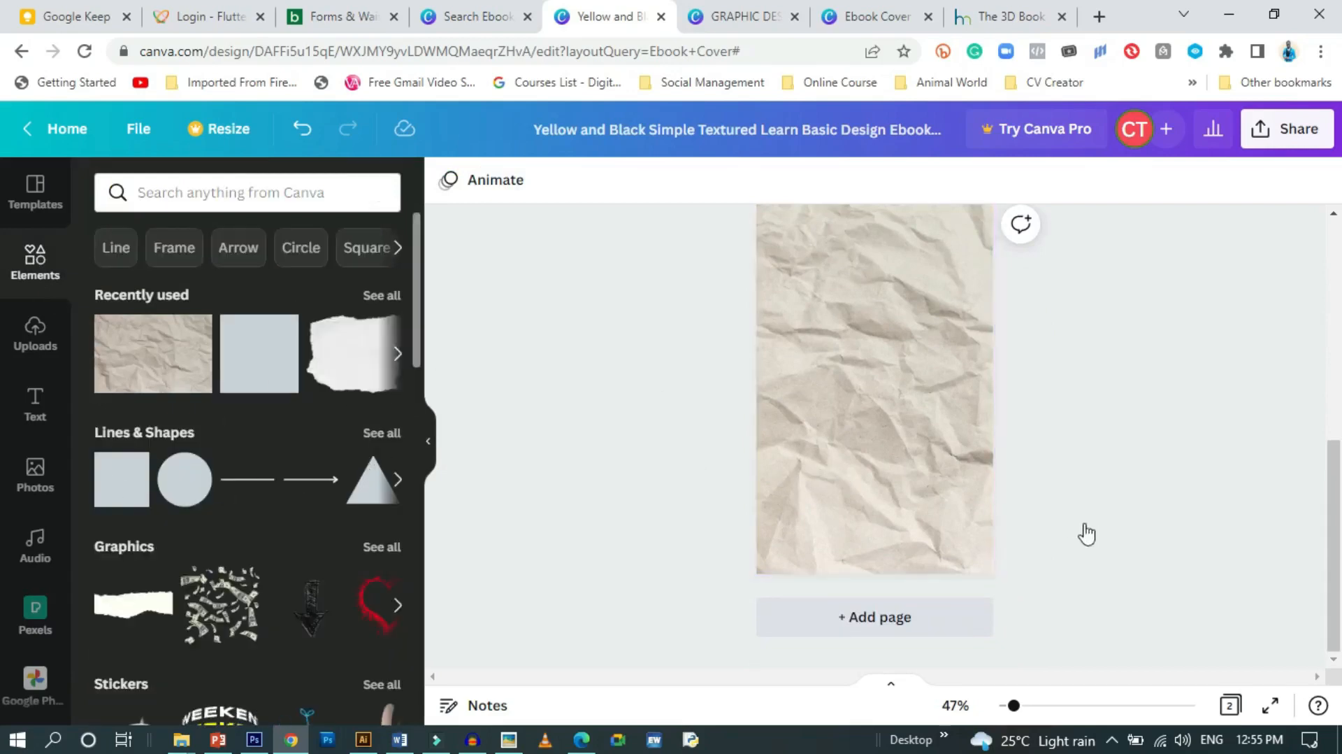
{"action": "scroll", "coordinate": [939, 491], "scroll_direction": "up", "scroll_amount": 2}
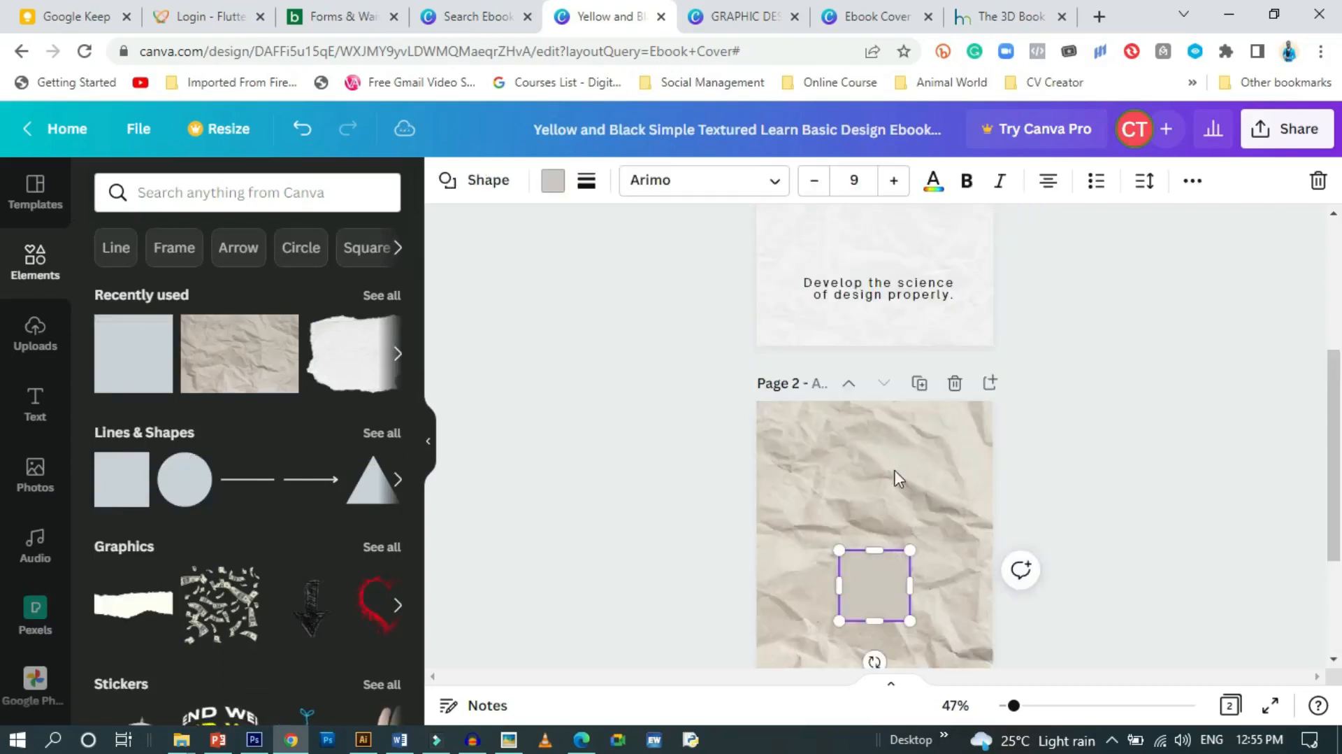
Stretch the grey square into a rectangle covering all of page 2
{"action": "left_click_drag", "start_coordinate": [839, 550], "coordinate": [804, 495]}
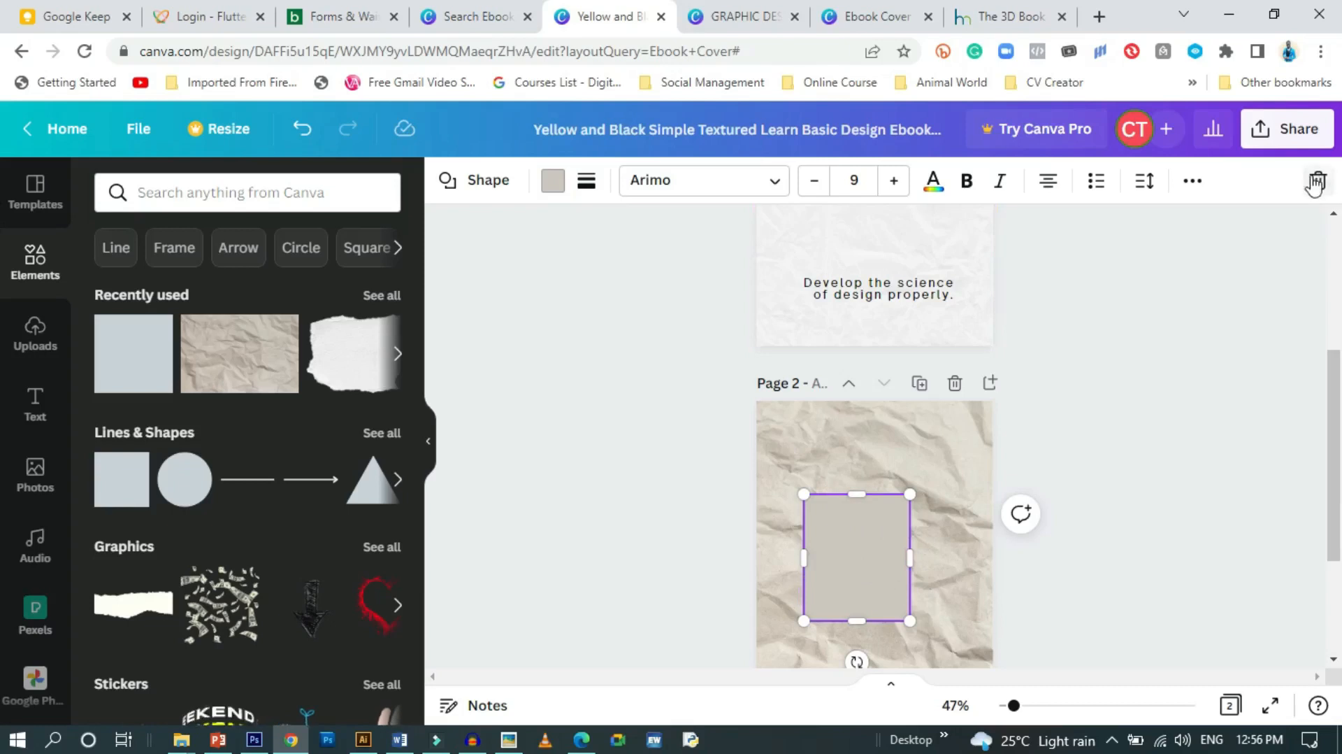
{"action": "key", "text": "ctrl+z"}
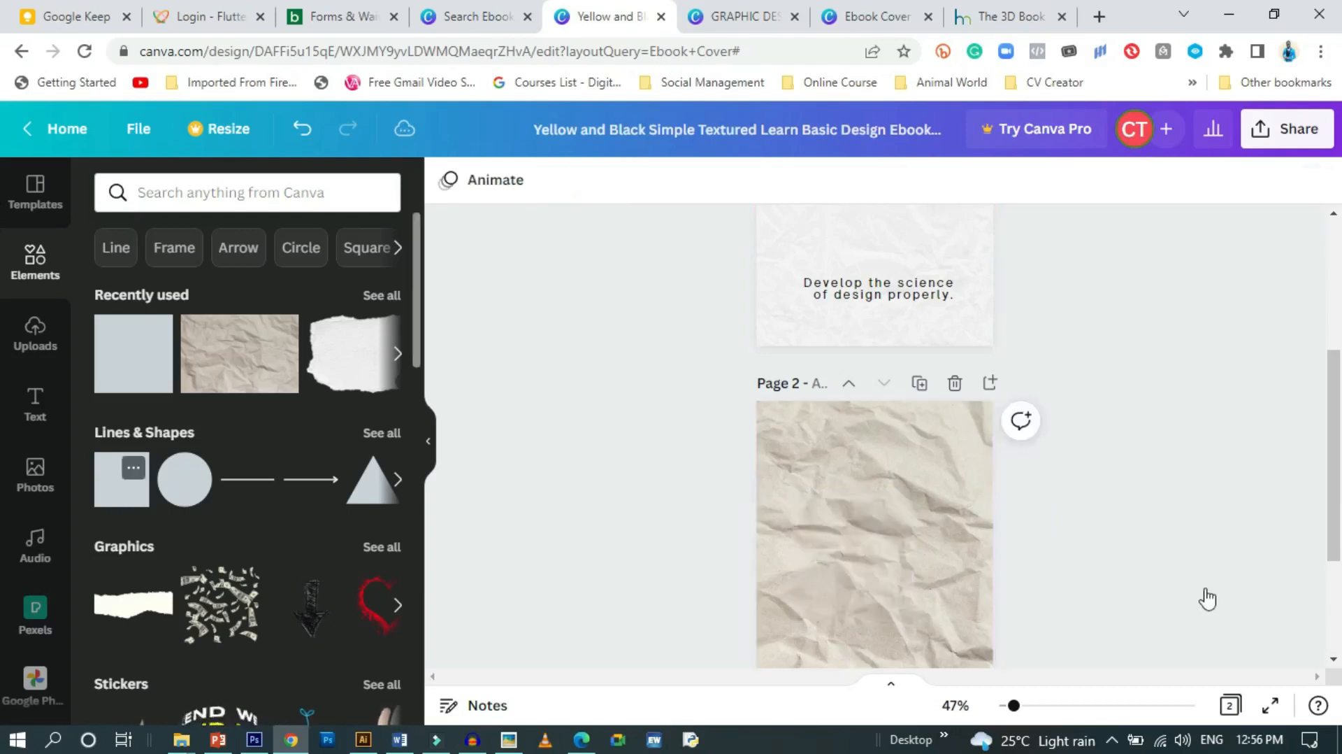
{"action": "left_click_drag", "start_coordinate": [837, 548], "coordinate": [756, 401]}
{"action": "left_click_drag", "start_coordinate": [918, 509], "coordinate": [996, 510]}
{"action": "scroll", "coordinate": [926, 532], "scroll_direction": "down", "scroll_amount": 3}
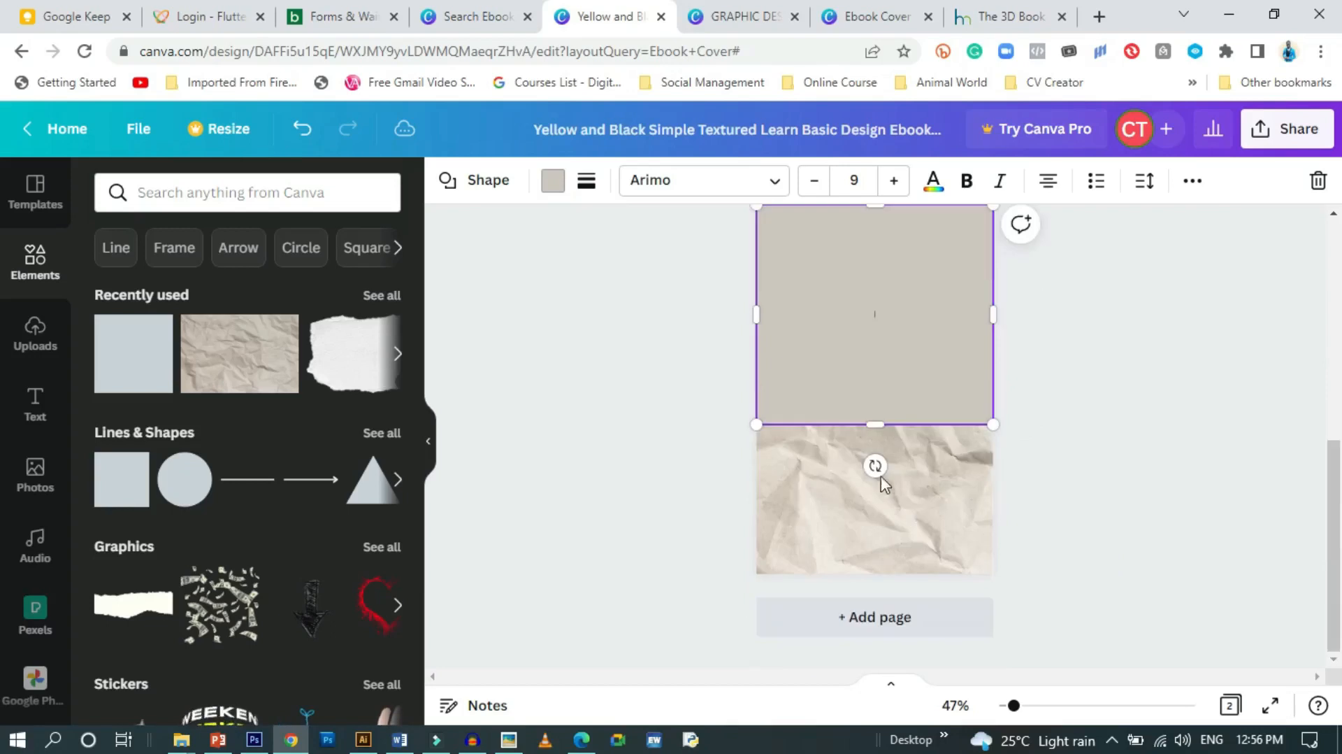
{"action": "left_click_drag", "start_coordinate": [874, 442], "coordinate": [874, 573]}
{"action": "scroll", "coordinate": [932, 587], "scroll_direction": "up", "scroll_amount": 2}
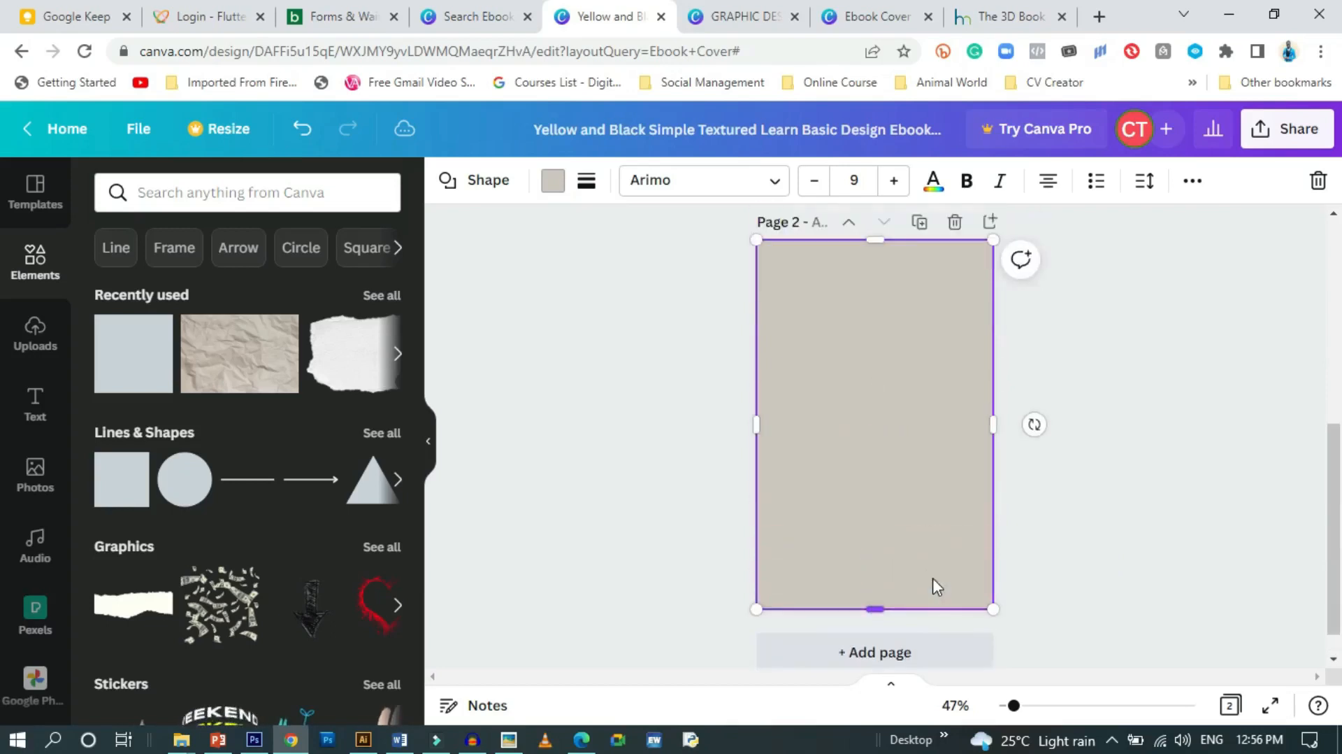
{"action": "scroll", "coordinate": [933, 579], "scroll_direction": "down", "scroll_amount": 2}
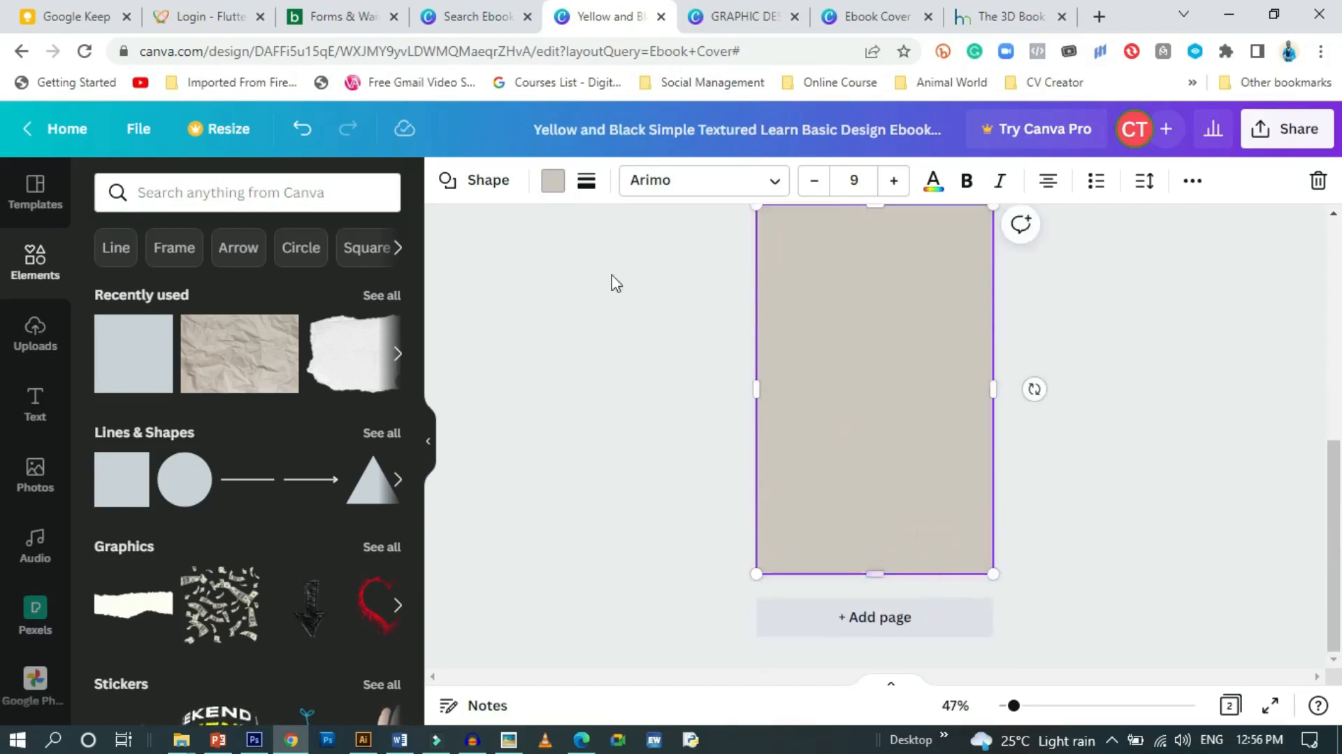
Change the rectangle's colour to white
{"action": "left_click", "coordinate": [552, 180]}
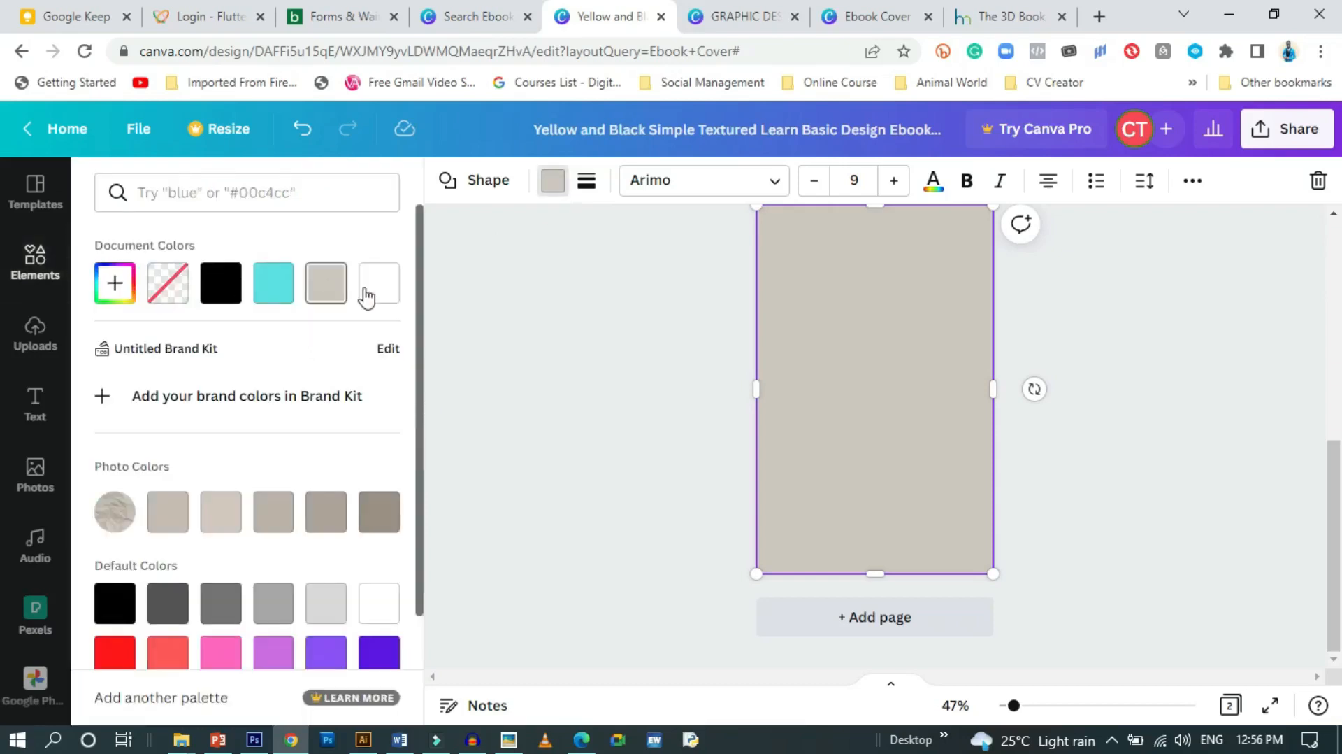
{"action": "left_click", "coordinate": [379, 283]}
{"action": "left_click", "coordinate": [697, 453]}
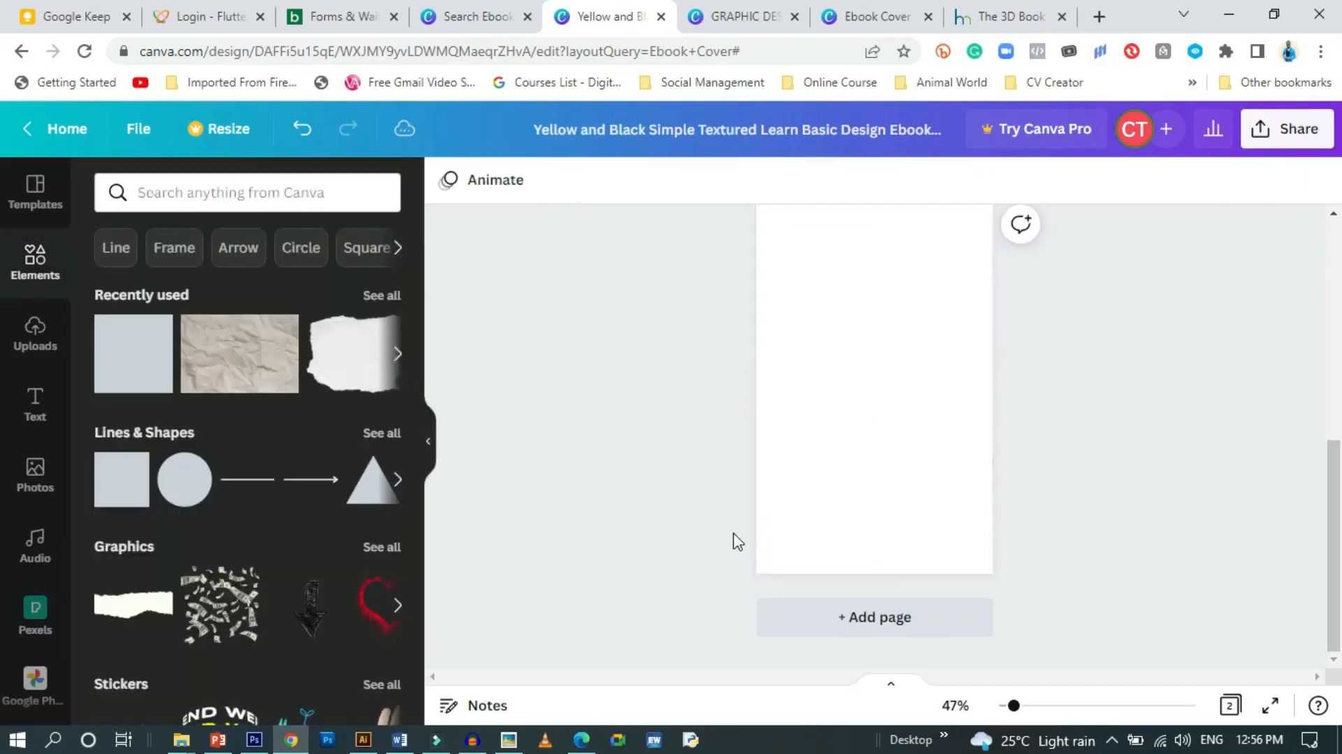
{"action": "scroll", "coordinate": [797, 551], "scroll_direction": "up", "scroll_amount": 3}
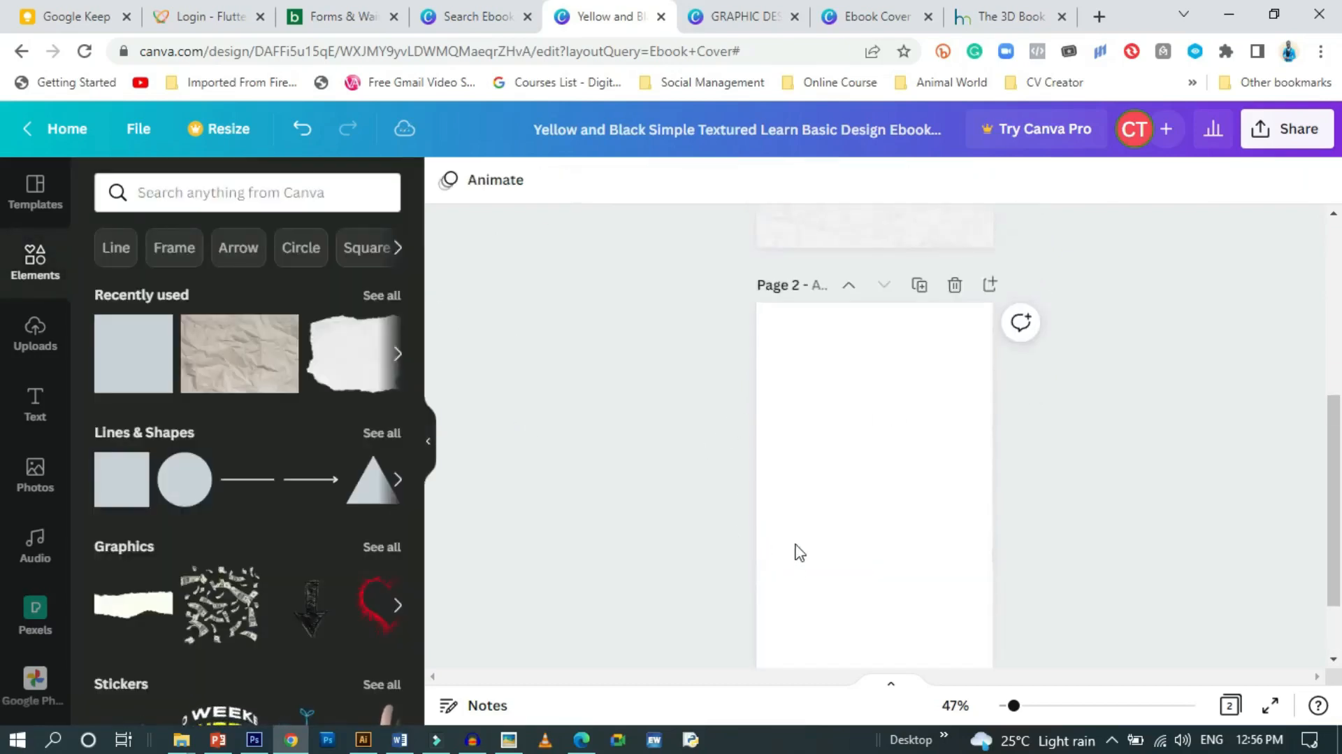
Set the white rectangle's transparency to about 50 so the paper shows through
{"action": "left_click", "coordinate": [931, 521]}
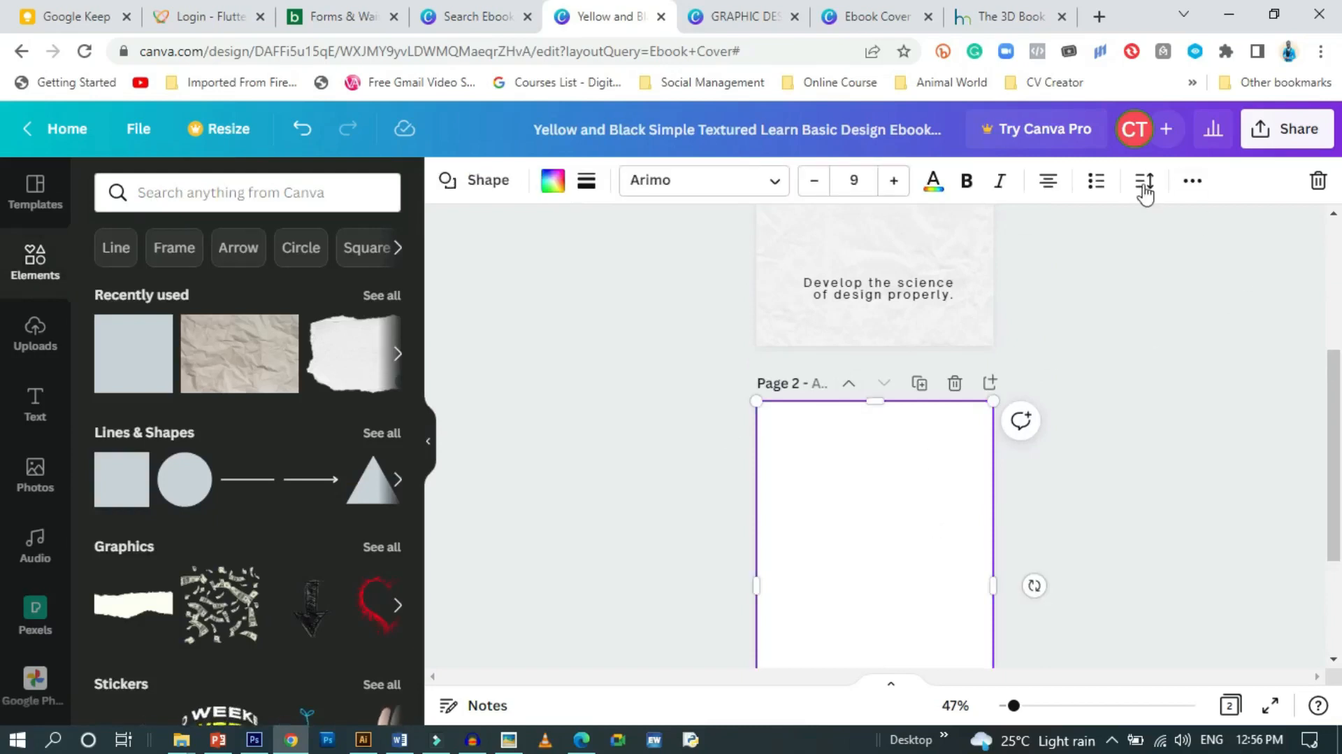
{"action": "left_click", "coordinate": [1192, 183]}
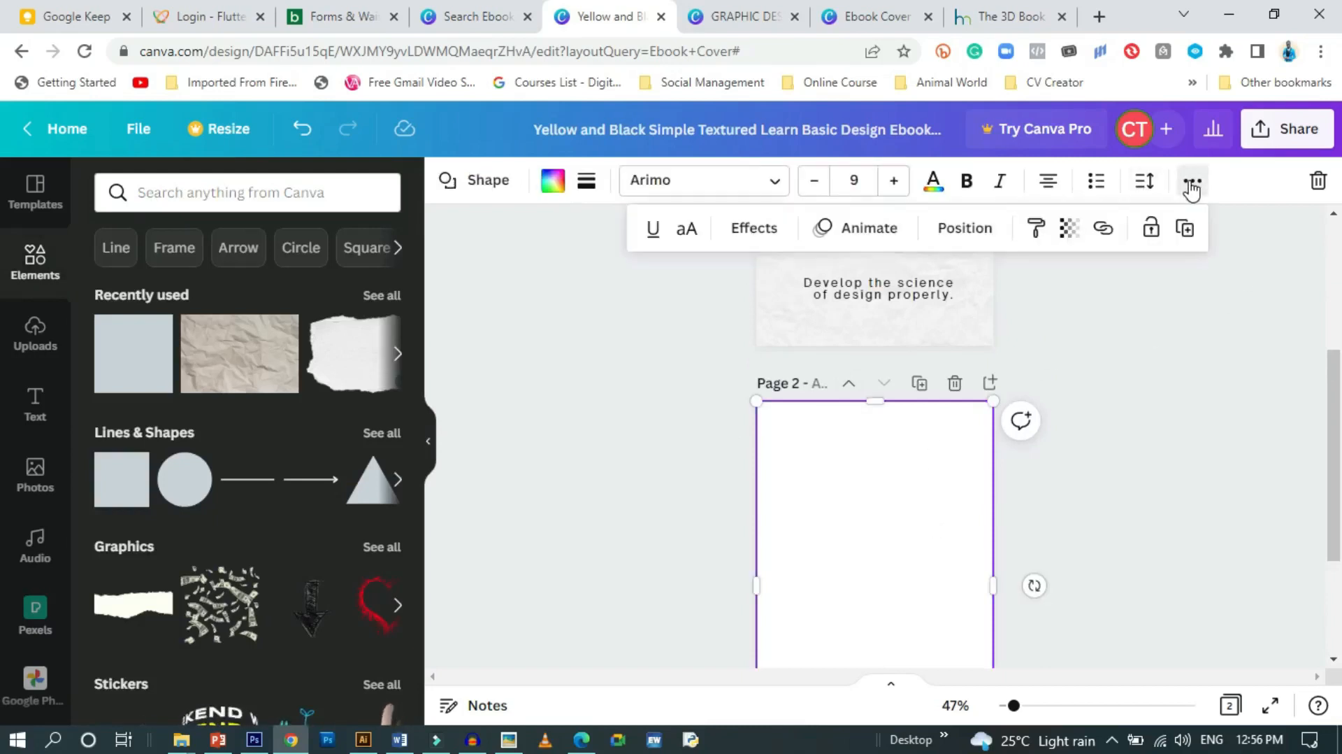
{"action": "left_click", "coordinate": [1069, 236]}
{"action": "left_click_drag", "start_coordinate": [1062, 312], "coordinate": [976, 309]}
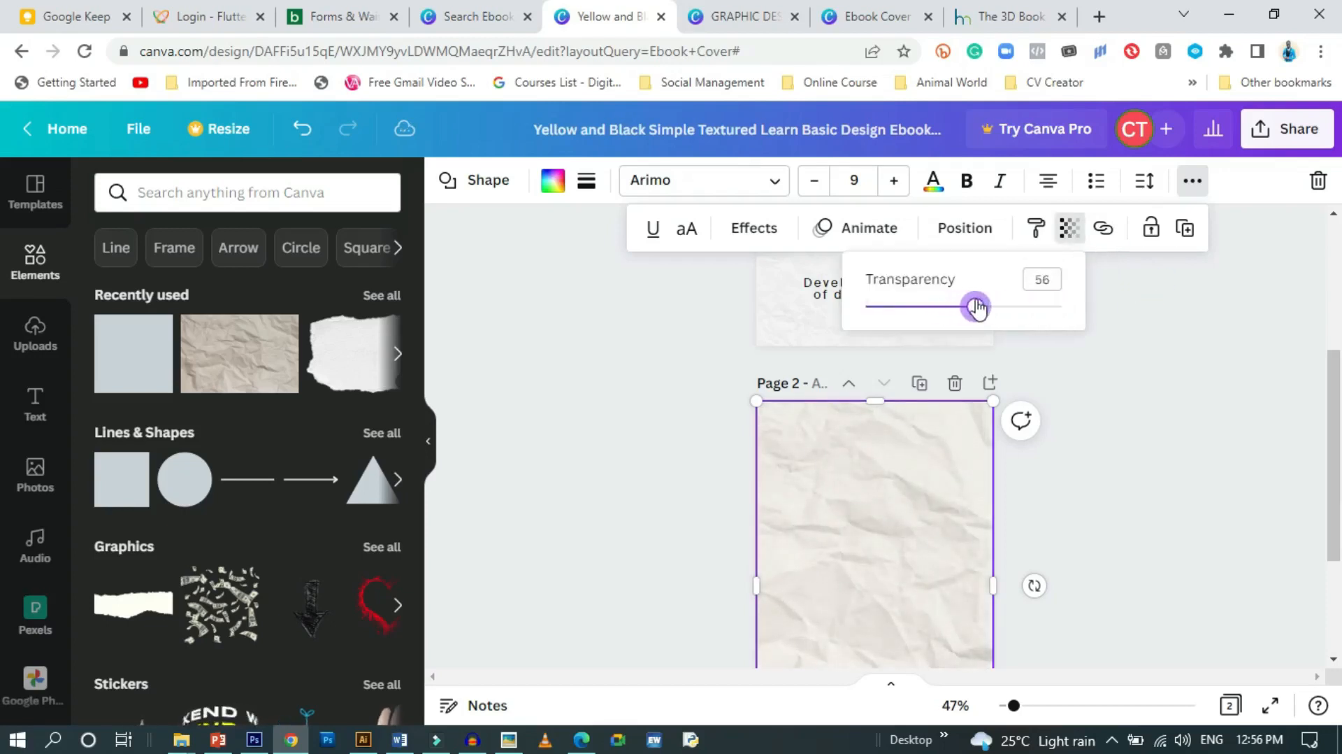
{"action": "left_click", "coordinate": [1095, 419]}
{"action": "left_click", "coordinate": [1094, 418]}
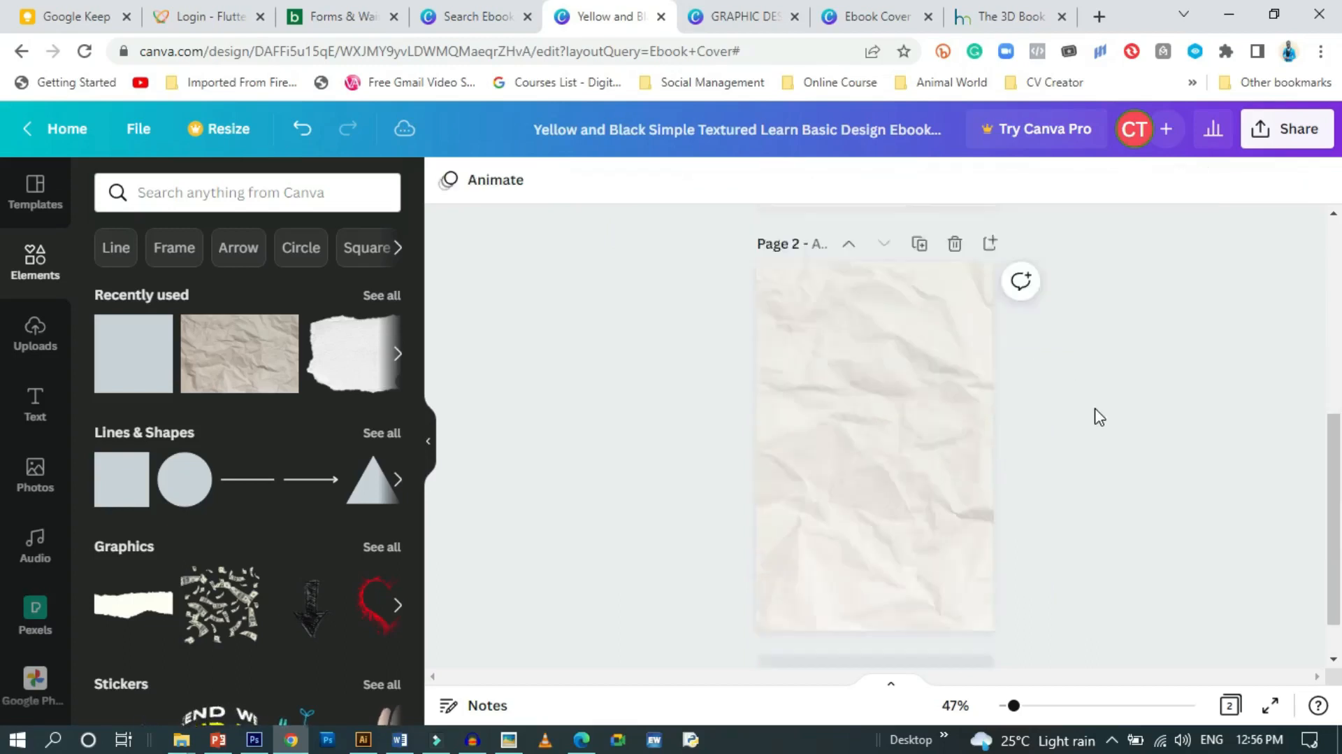
{"action": "scroll", "coordinate": [1100, 418], "scroll_direction": "down", "scroll_amount": 2}
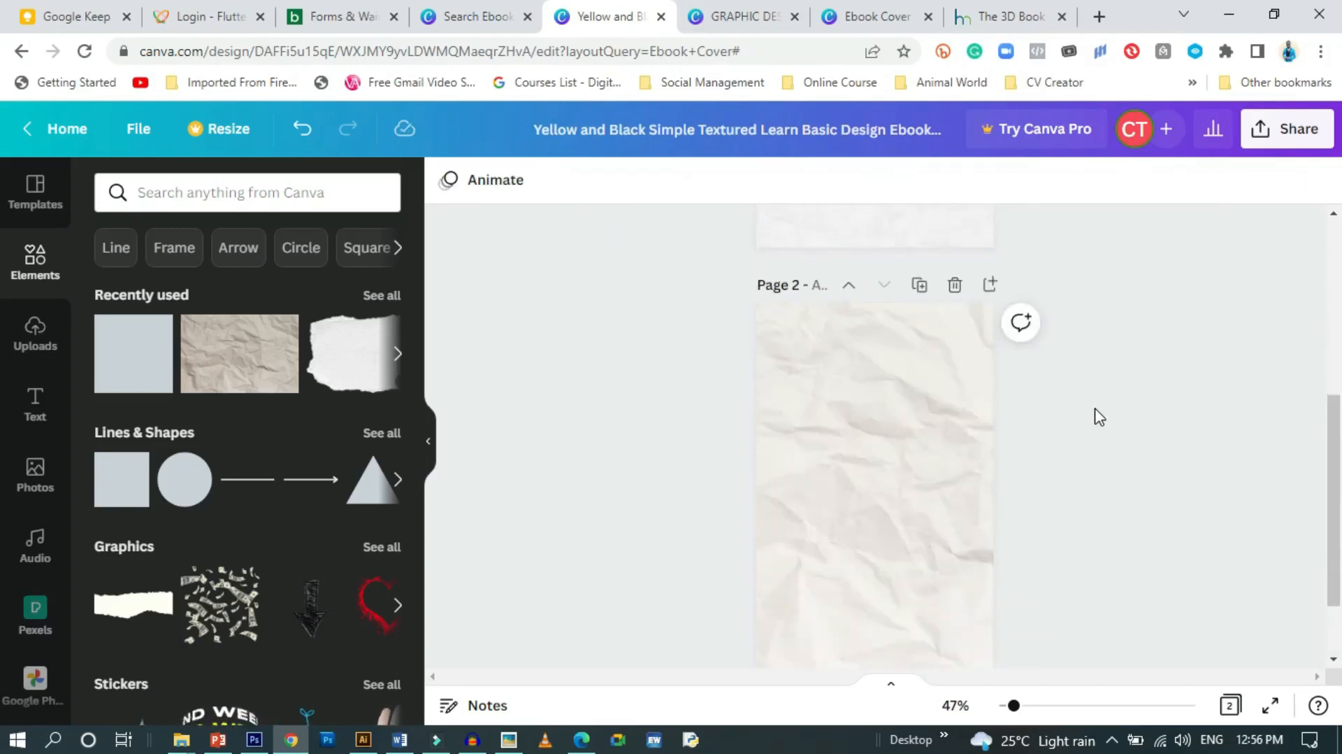
{"action": "scroll", "coordinate": [1100, 418], "scroll_direction": "up", "scroll_amount": 5}
{"action": "scroll", "coordinate": [1100, 417], "scroll_direction": "down", "scroll_amount": 4}
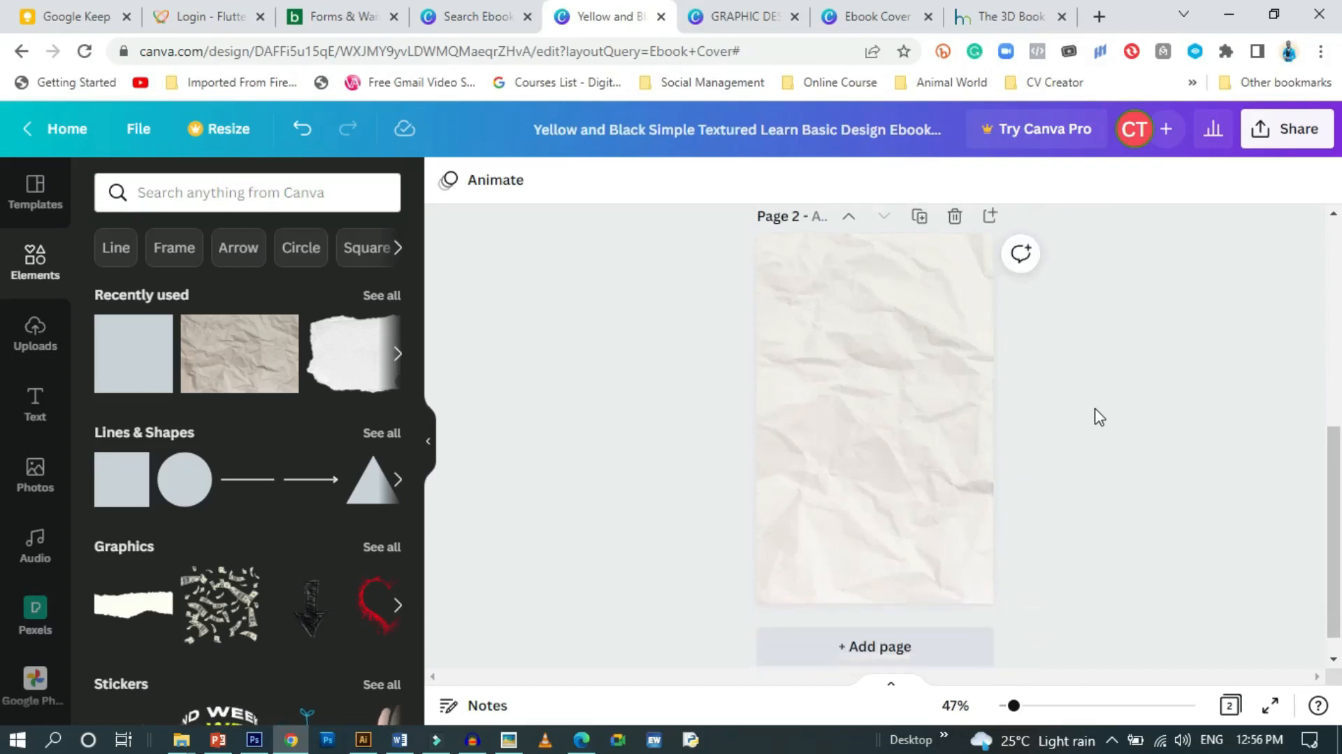
{"action": "scroll", "coordinate": [1100, 418], "scroll_direction": "up", "scroll_amount": 2}
{"action": "scroll", "coordinate": [1100, 418], "scroll_direction": "down", "scroll_amount": 1}
{"action": "scroll", "coordinate": [1098, 418], "scroll_direction": "down", "scroll_amount": 2}
{"action": "scroll", "coordinate": [1097, 417], "scroll_direction": "up", "scroll_amount": 2}
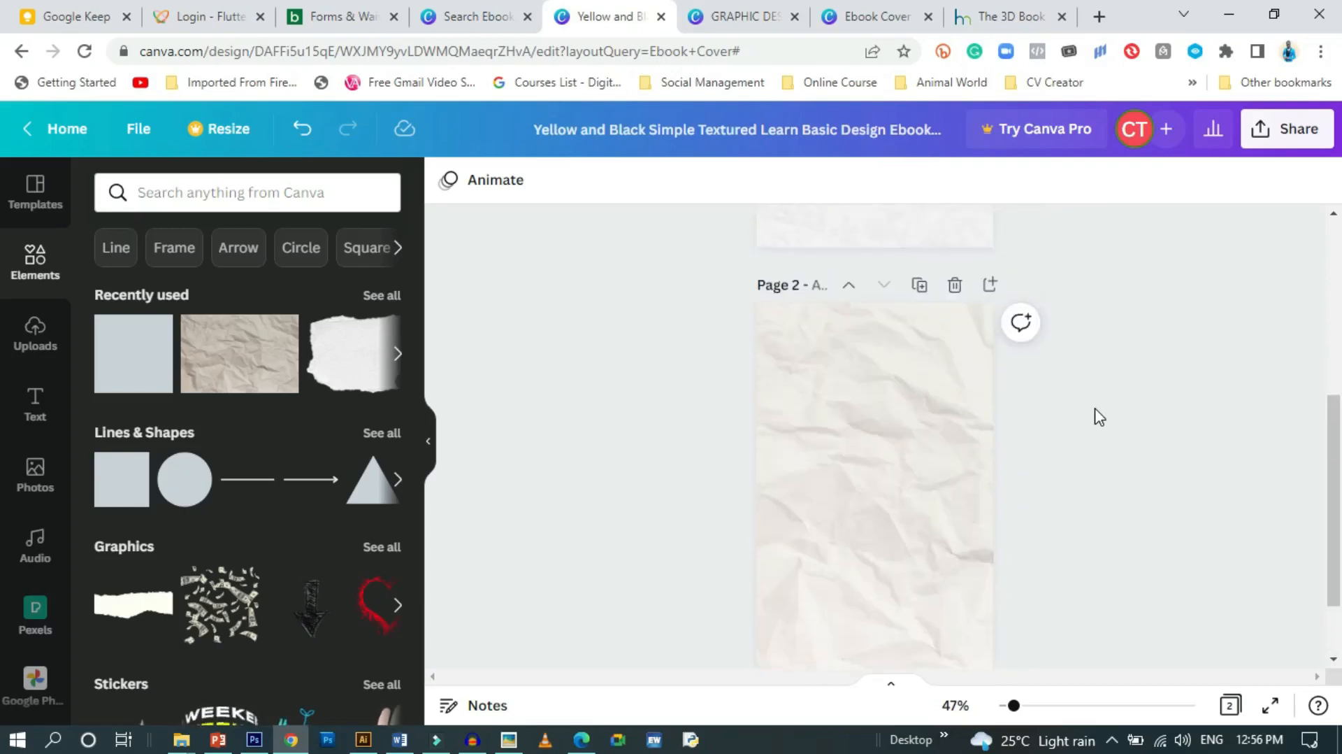
Add a subheading with the author's full name and move it near the top of page 2
{"action": "left_click", "coordinate": [33, 408]}
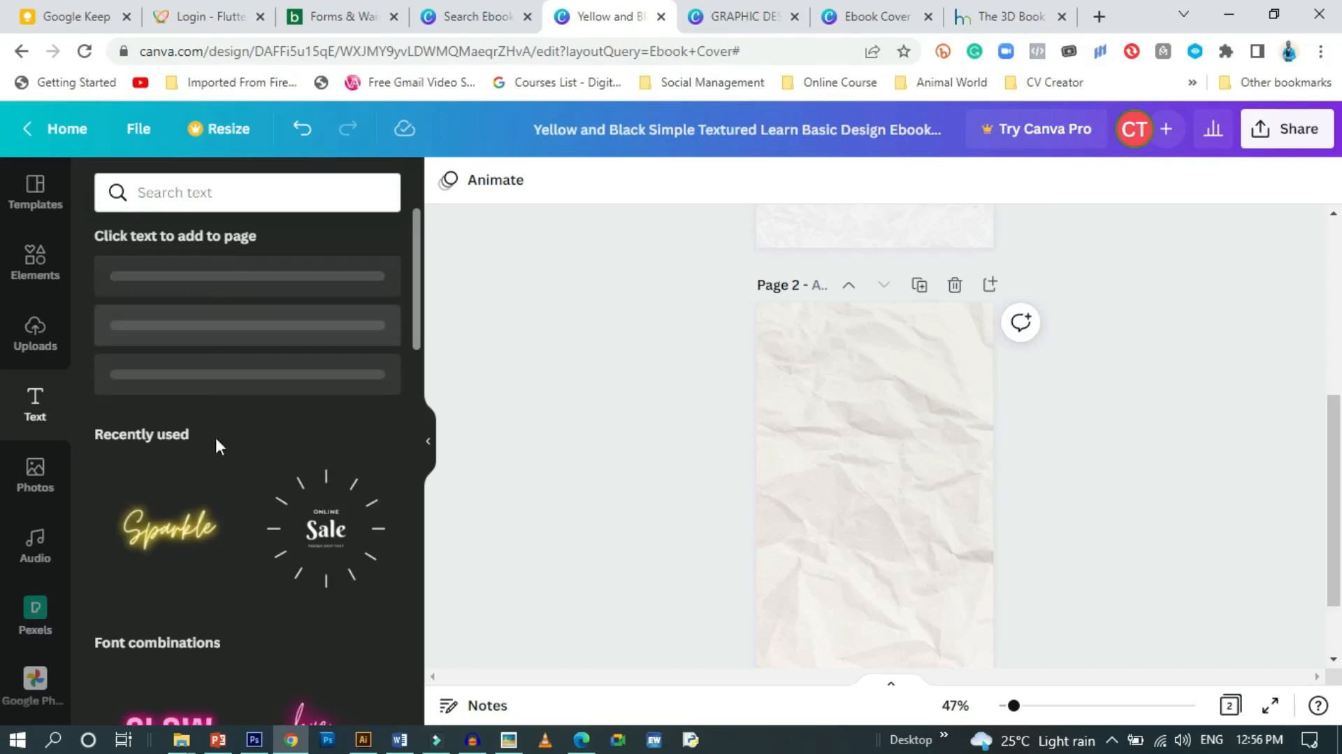
{"action": "scroll", "coordinate": [222, 467], "scroll_direction": "down", "scroll_amount": 1}
{"action": "scroll", "coordinate": [222, 466], "scroll_direction": "up", "scroll_amount": 1}
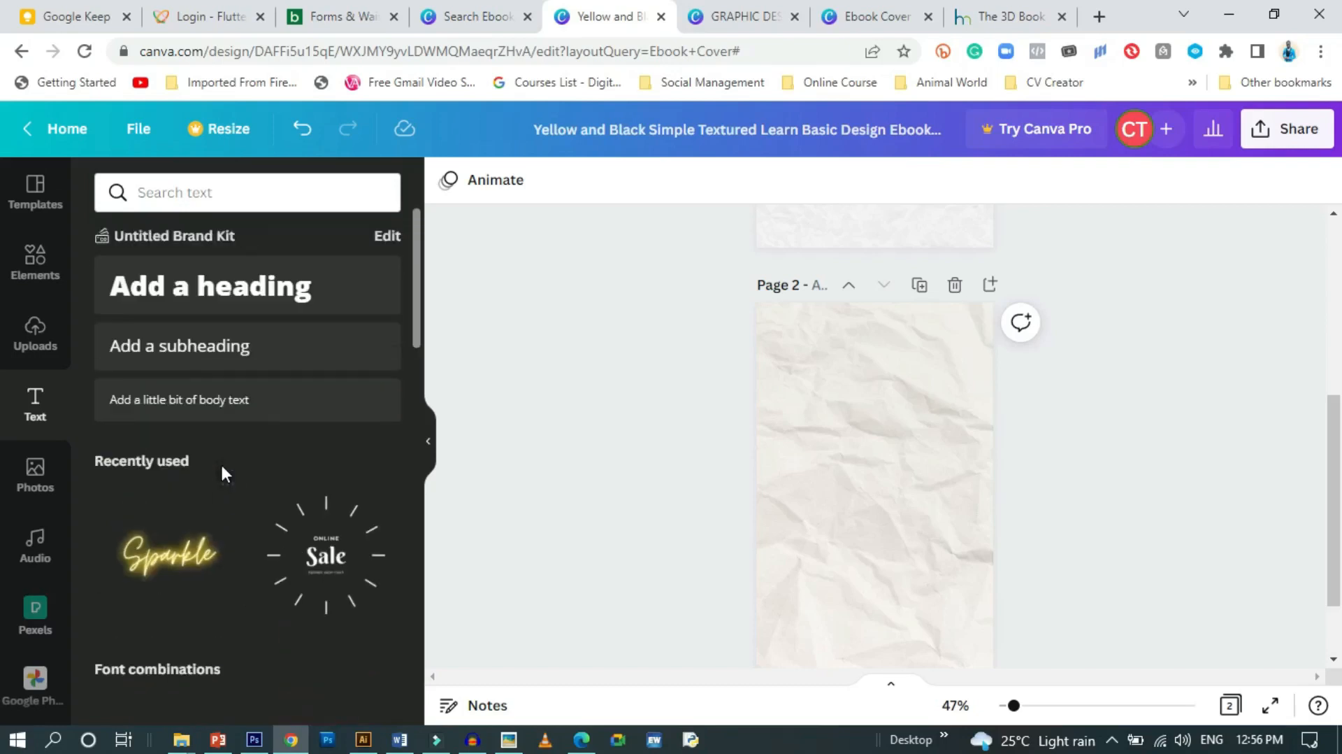
{"action": "left_click", "coordinate": [203, 350]}
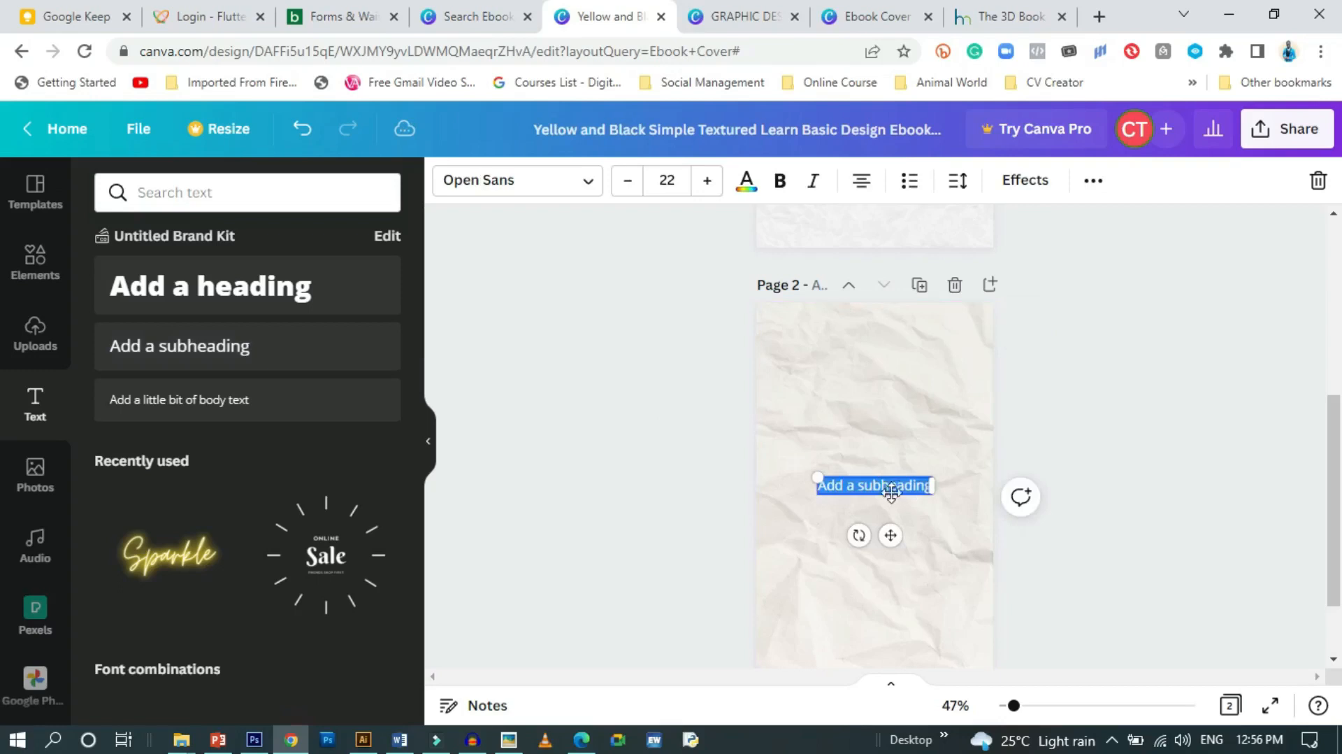
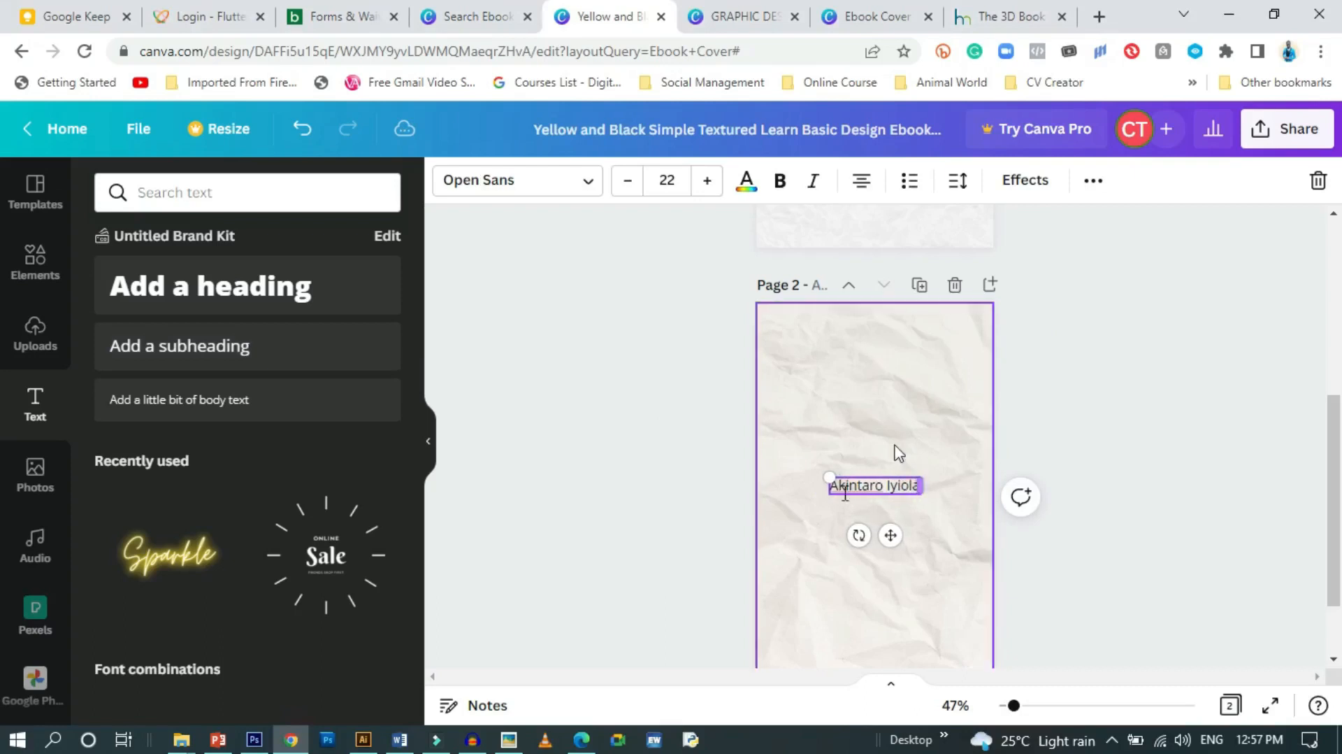
{"action": "left_click_drag", "start_coordinate": [892, 529], "coordinate": [893, 384]}
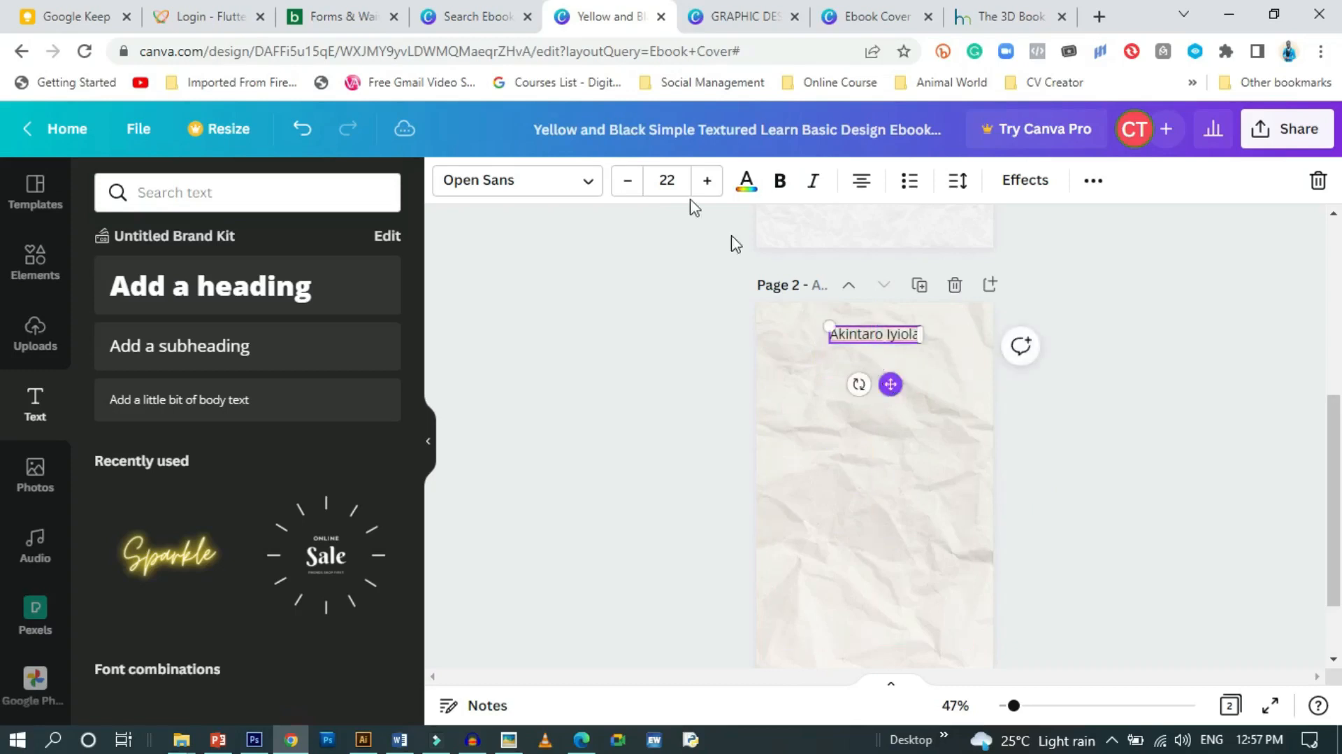
Set the author name to Poppins, size 14, with very wide letter spacing
{"action": "left_click", "coordinate": [579, 181]}
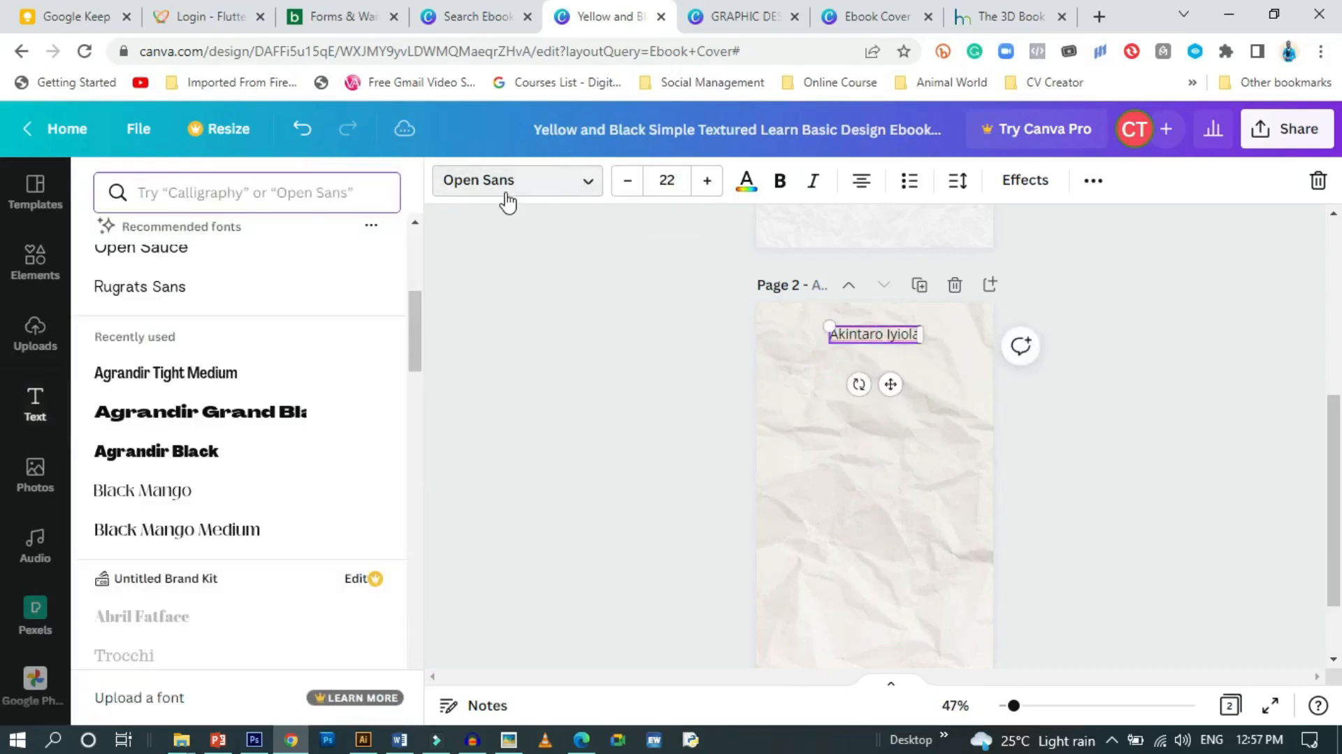
{"action": "left_click", "coordinate": [165, 317]}
{"action": "left_click", "coordinate": [671, 180]}
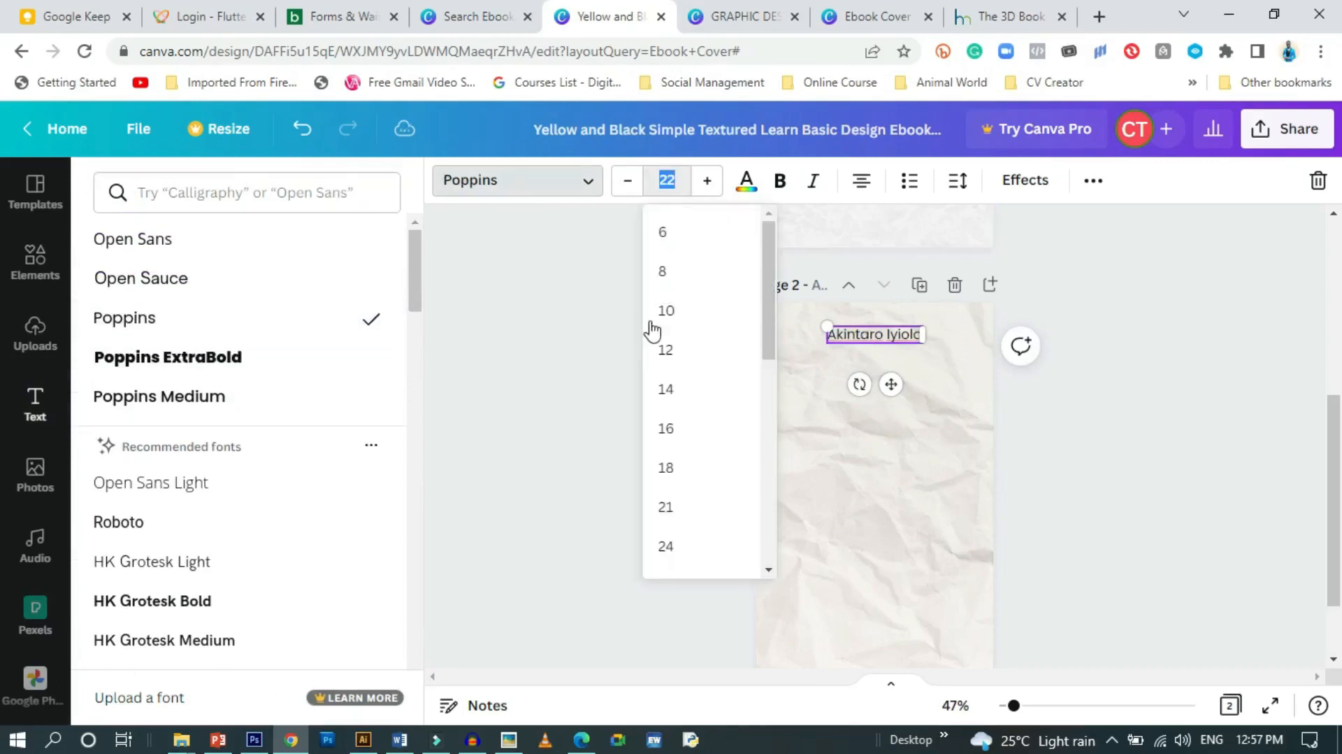
{"action": "left_click", "coordinate": [668, 387]}
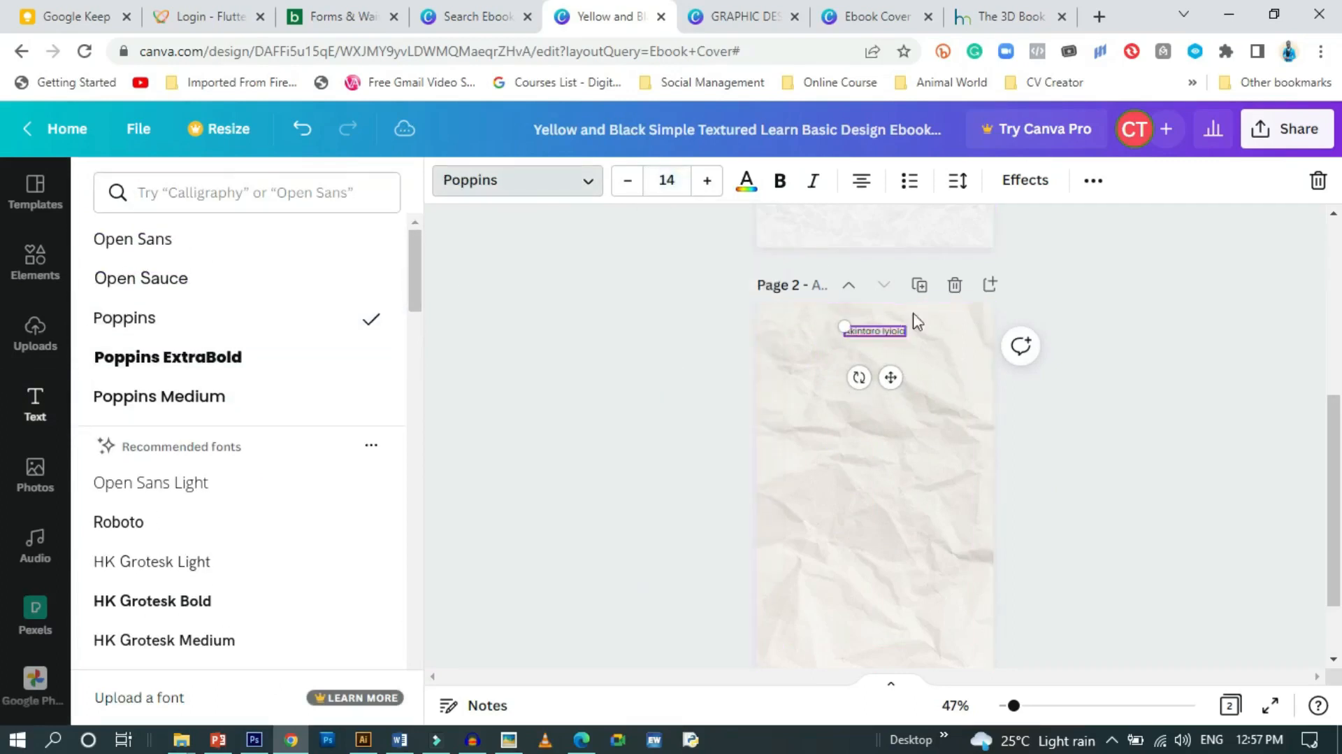
{"action": "left_click", "coordinate": [958, 182]}
{"action": "left_click_drag", "start_coordinate": [1028, 275], "coordinate": [1123, 268]}
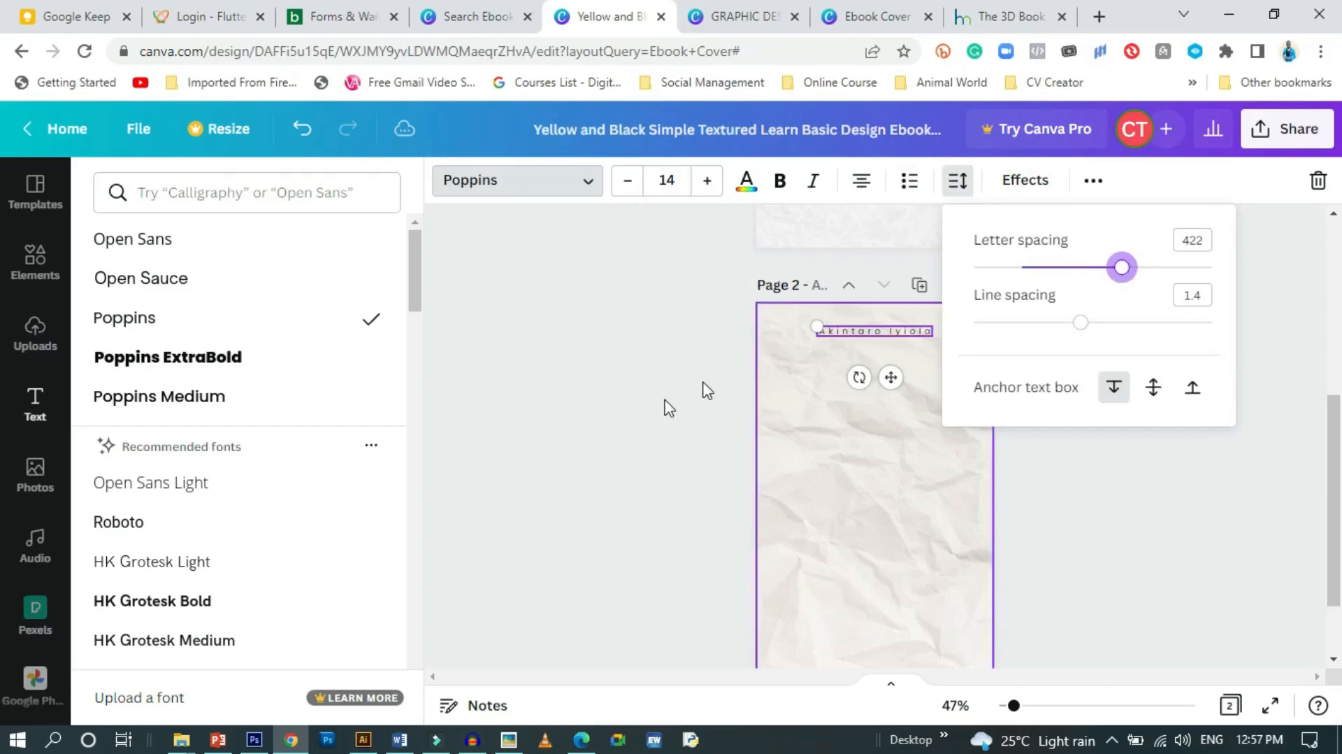
{"action": "left_click", "coordinate": [692, 397]}
{"action": "left_click", "coordinate": [647, 415]}
{"action": "scroll", "coordinate": [659, 405], "scroll_direction": "up", "scroll_amount": 5}
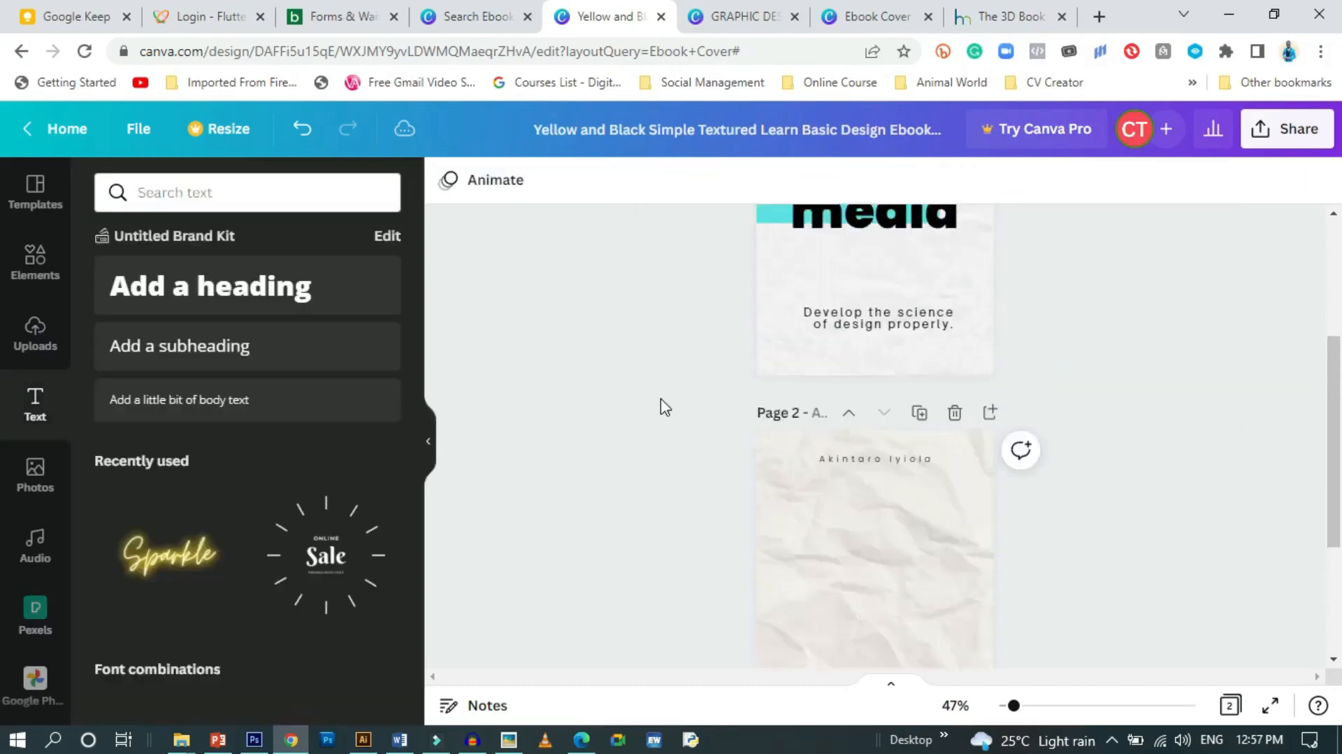
{"action": "scroll", "coordinate": [661, 405], "scroll_direction": "down", "scroll_amount": 5}
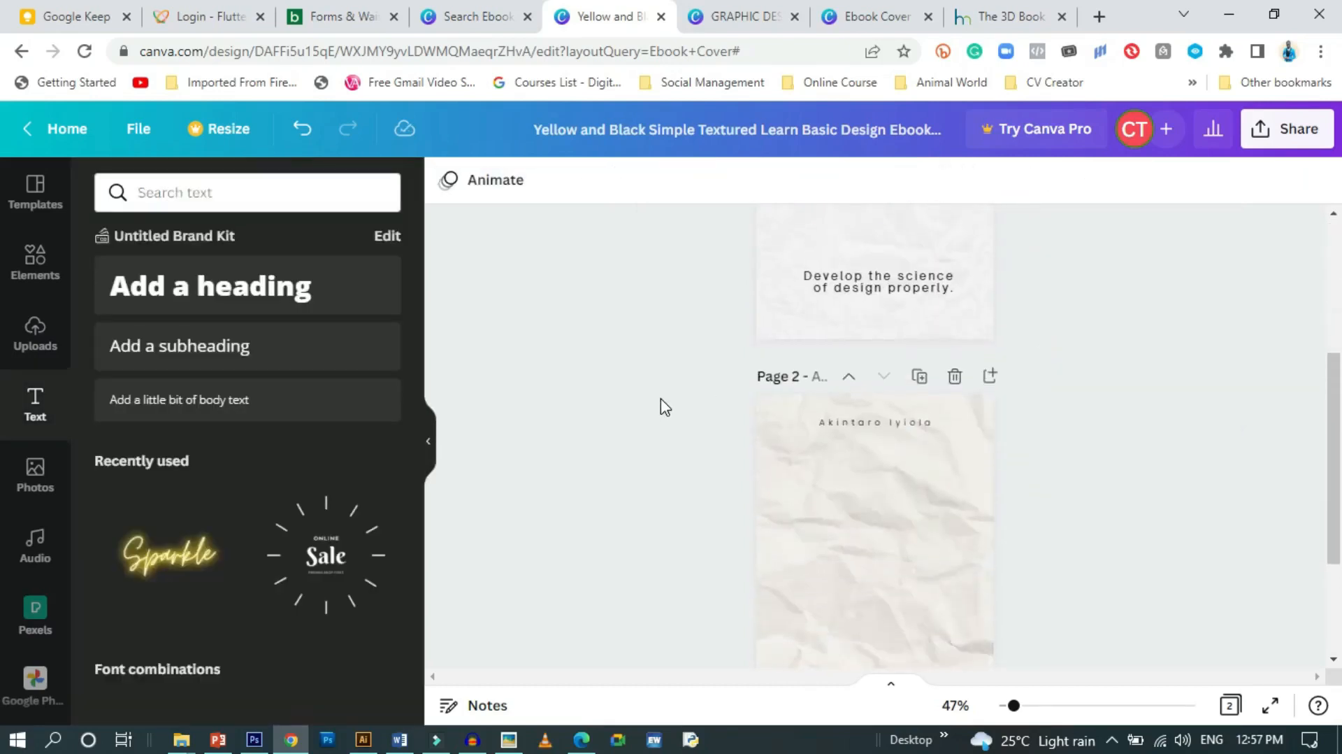
{"action": "scroll", "coordinate": [633, 409], "scroll_direction": "up", "scroll_amount": 5}
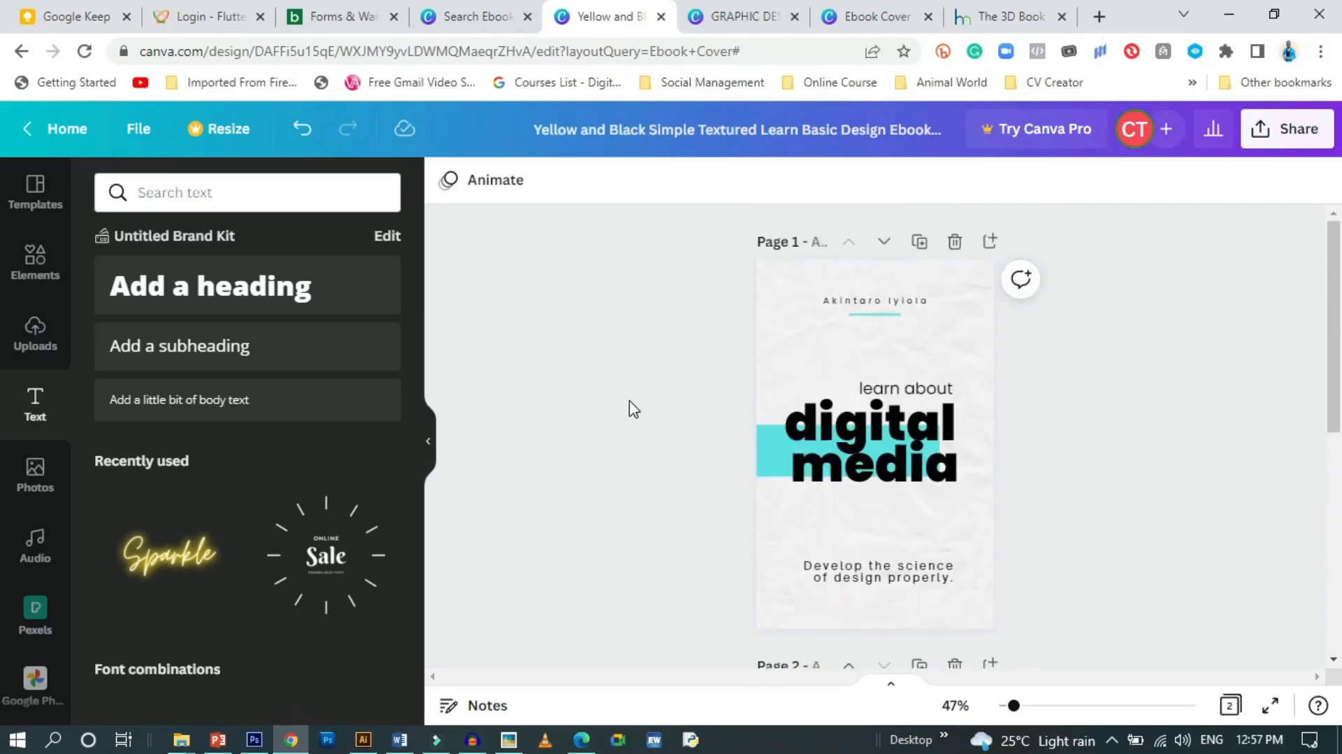
{"action": "scroll", "coordinate": [633, 408], "scroll_direction": "down", "scroll_amount": 4}
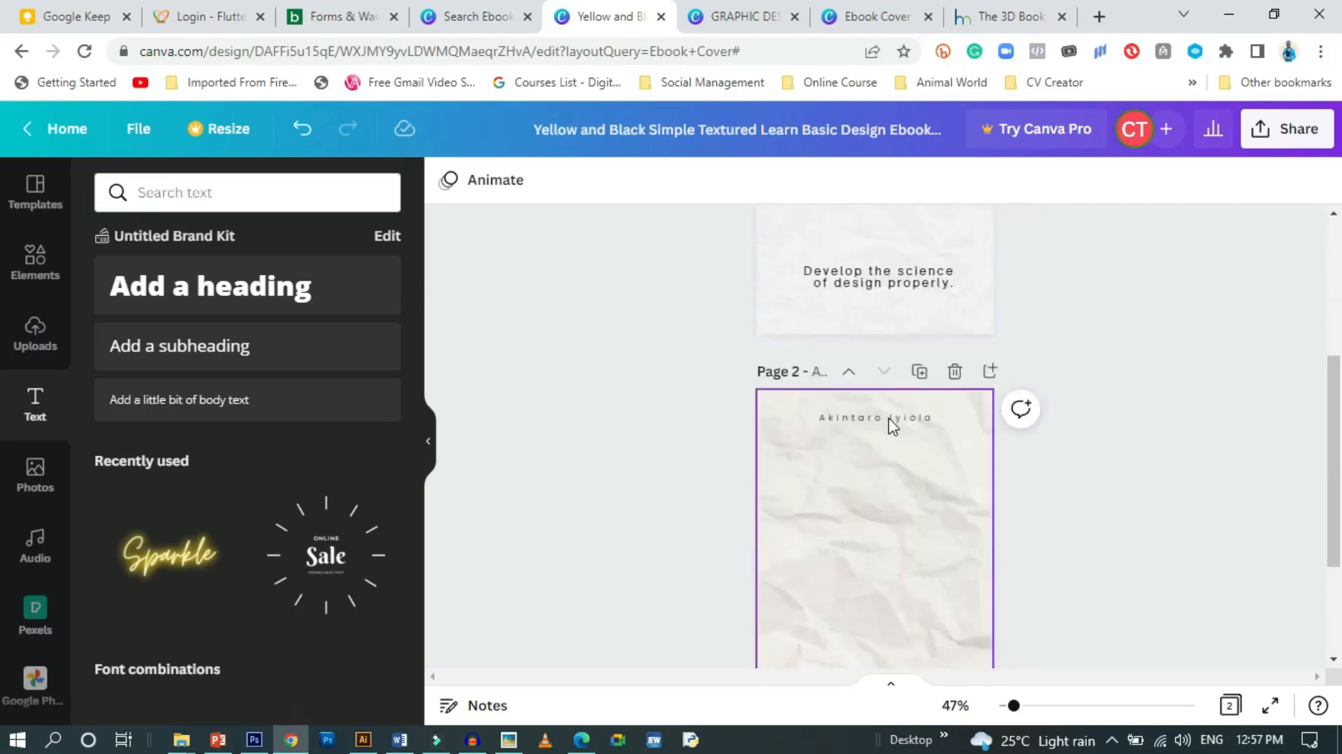
Reduce the name's letter spacing to 319, move it slightly lower, and set size 16
{"action": "left_click", "coordinate": [888, 418]}
{"action": "left_click", "coordinate": [959, 181]}
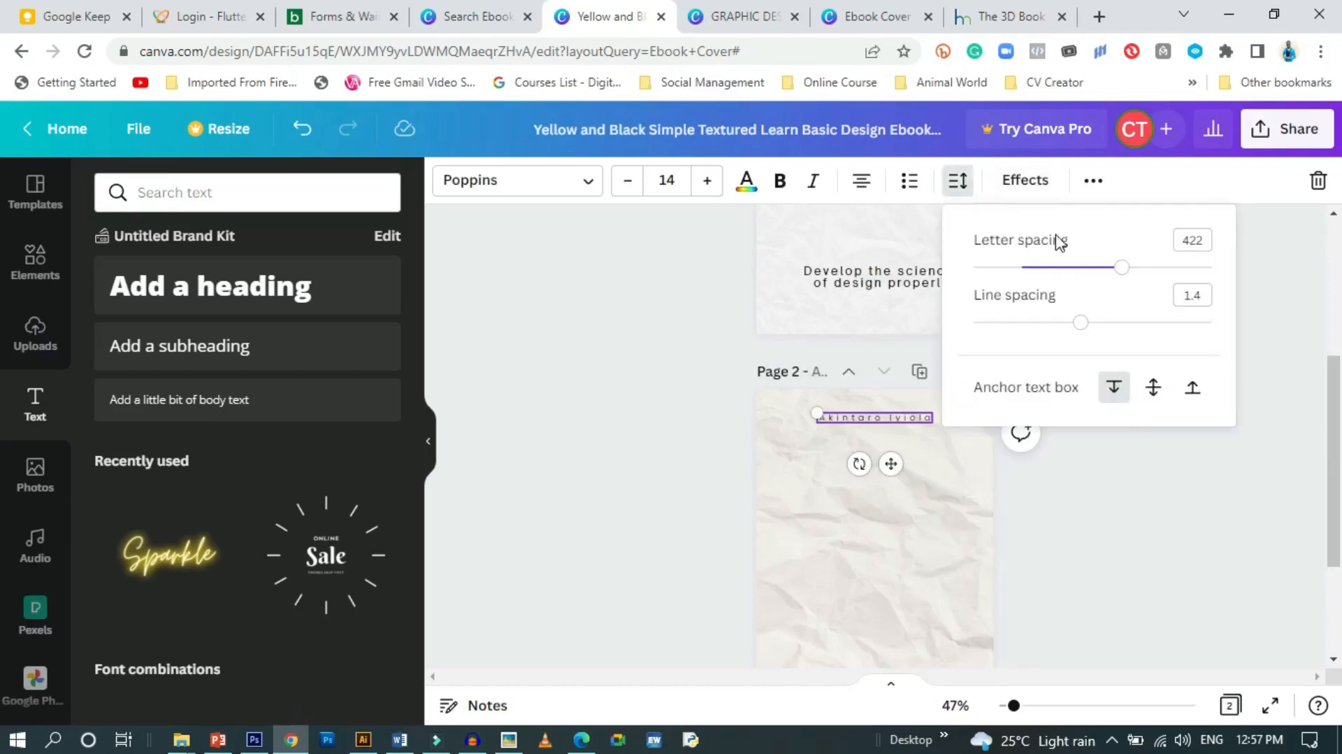
{"action": "left_click_drag", "start_coordinate": [1122, 271], "coordinate": [1099, 273]}
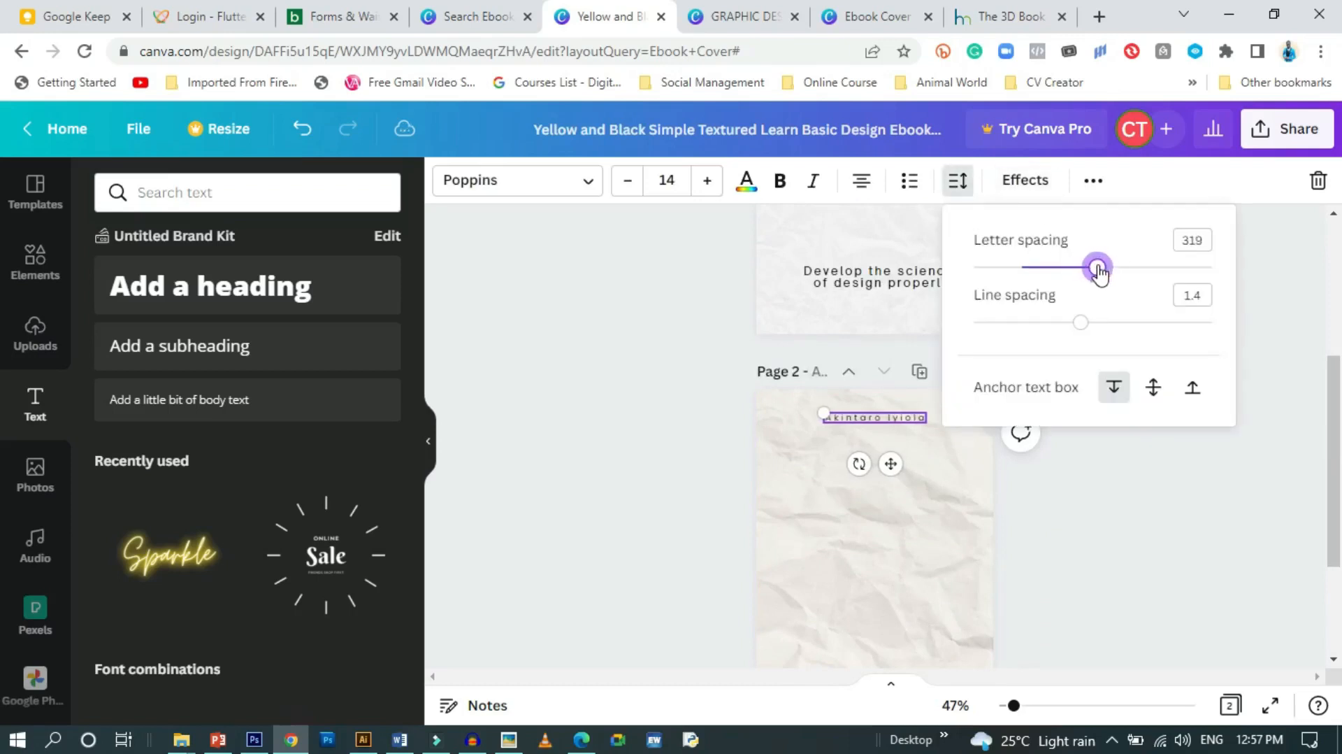
{"action": "left_click_drag", "start_coordinate": [889, 464], "coordinate": [888, 483]}
{"action": "left_click", "coordinate": [615, 423]}
{"action": "scroll", "coordinate": [615, 423], "scroll_direction": "down", "scroll_amount": 2}
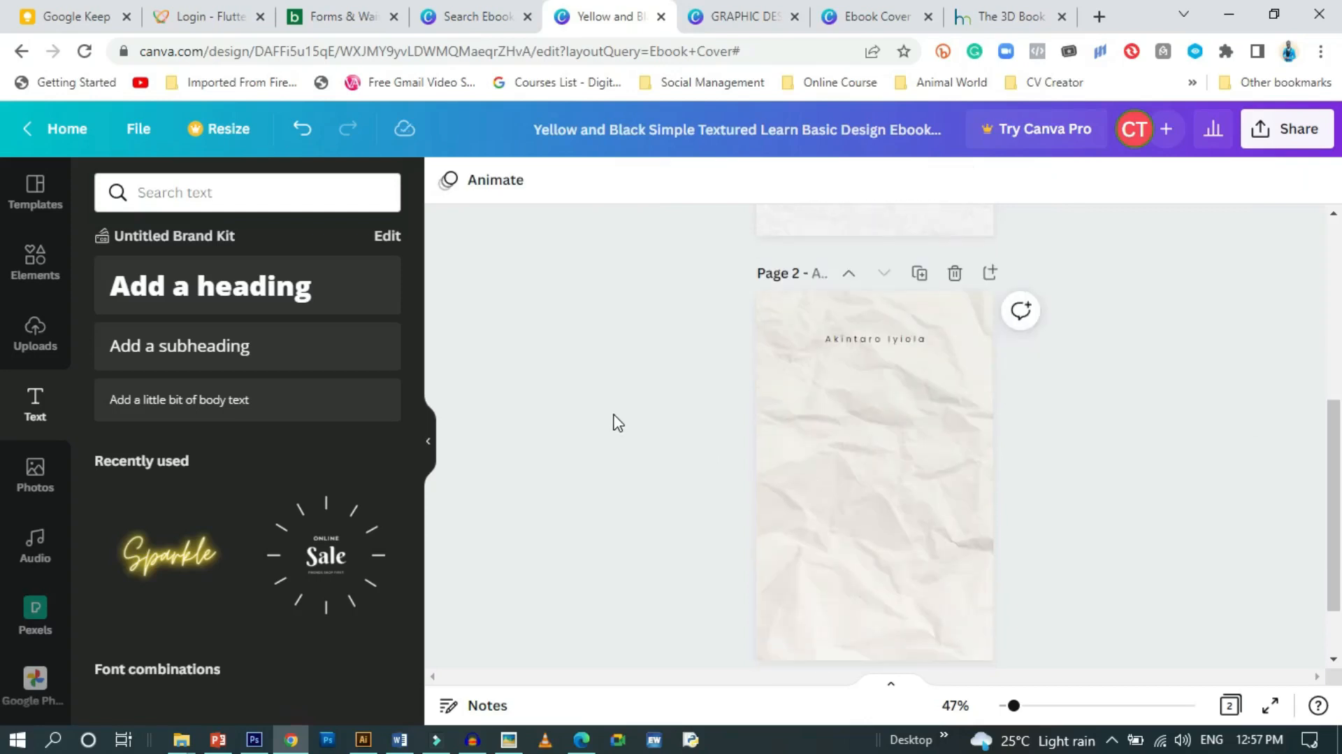
{"action": "left_click", "coordinate": [841, 343]}
{"action": "left_click", "coordinate": [673, 181]}
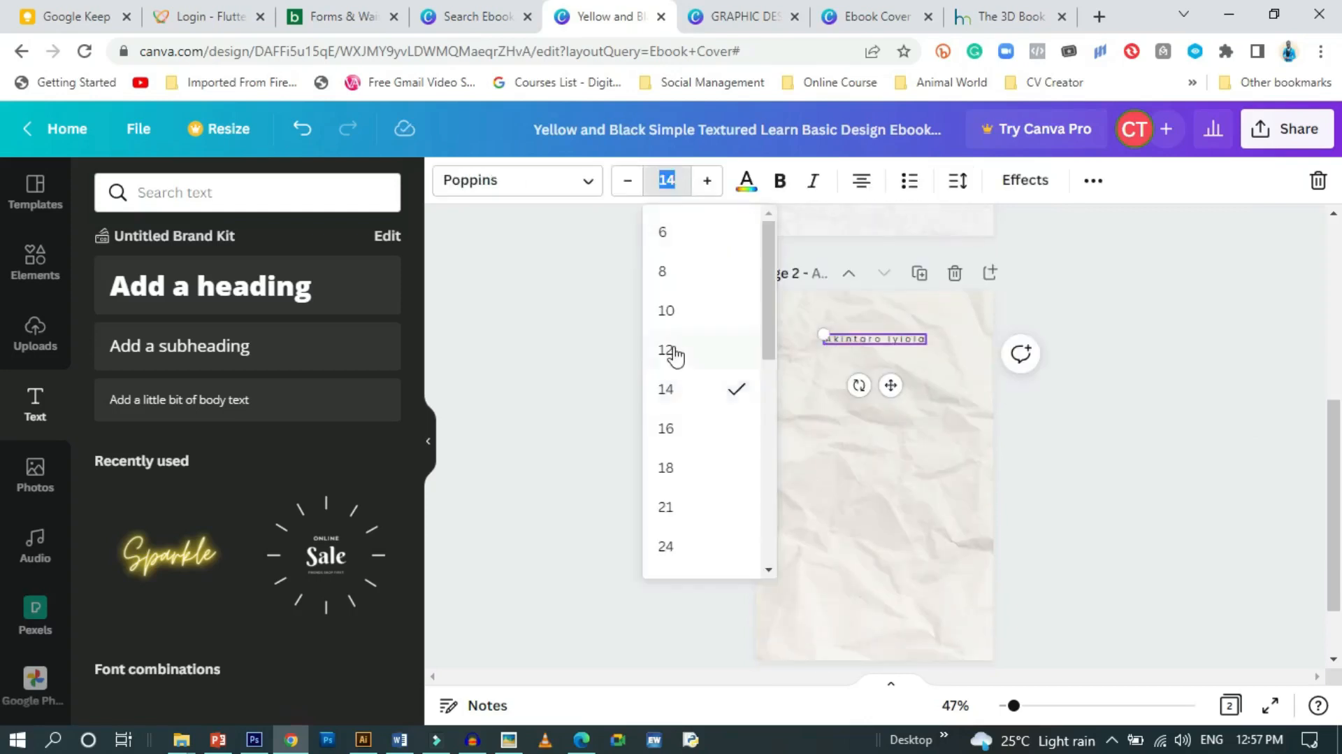
{"action": "left_click", "coordinate": [670, 425]}
{"action": "left_click", "coordinate": [616, 353]}
{"action": "scroll", "coordinate": [719, 368], "scroll_direction": "up", "scroll_amount": 8}
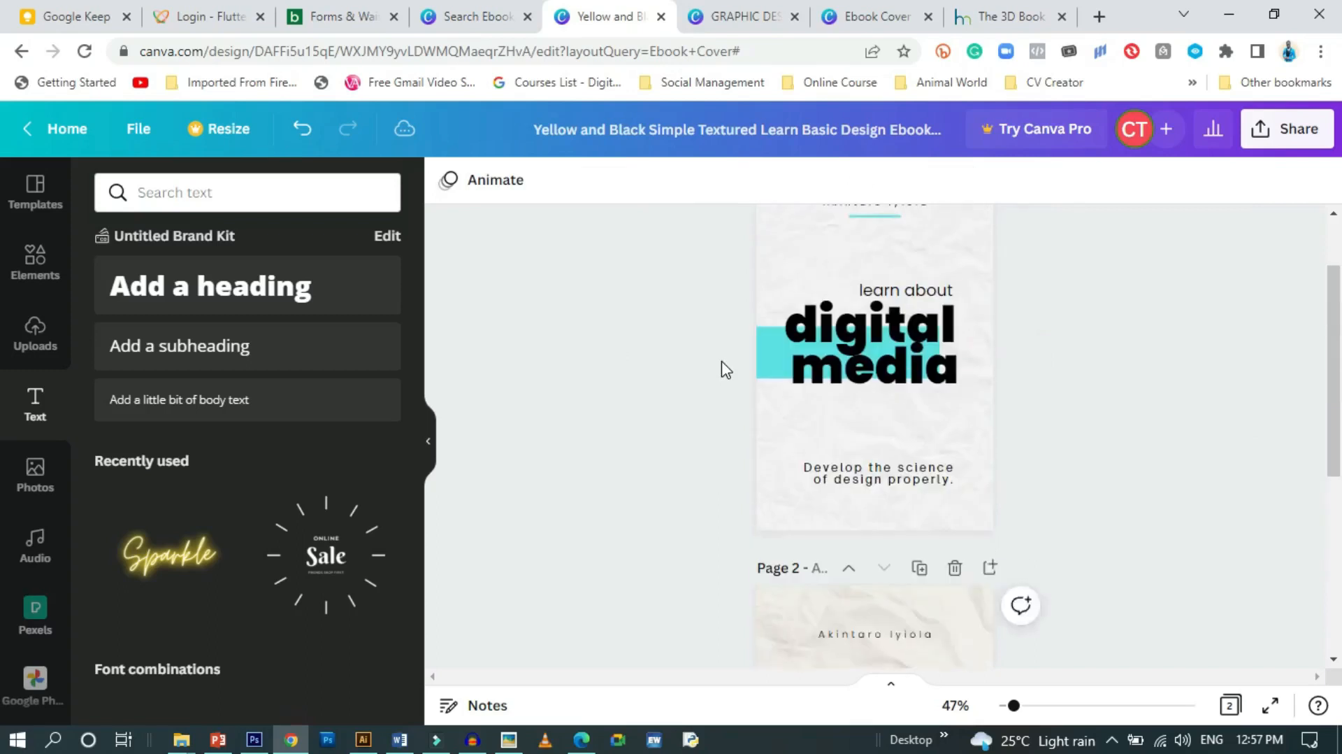
Check page 1's name spacing, then set the page 2 name to size 14, not bold
{"action": "left_click", "coordinate": [893, 307]}
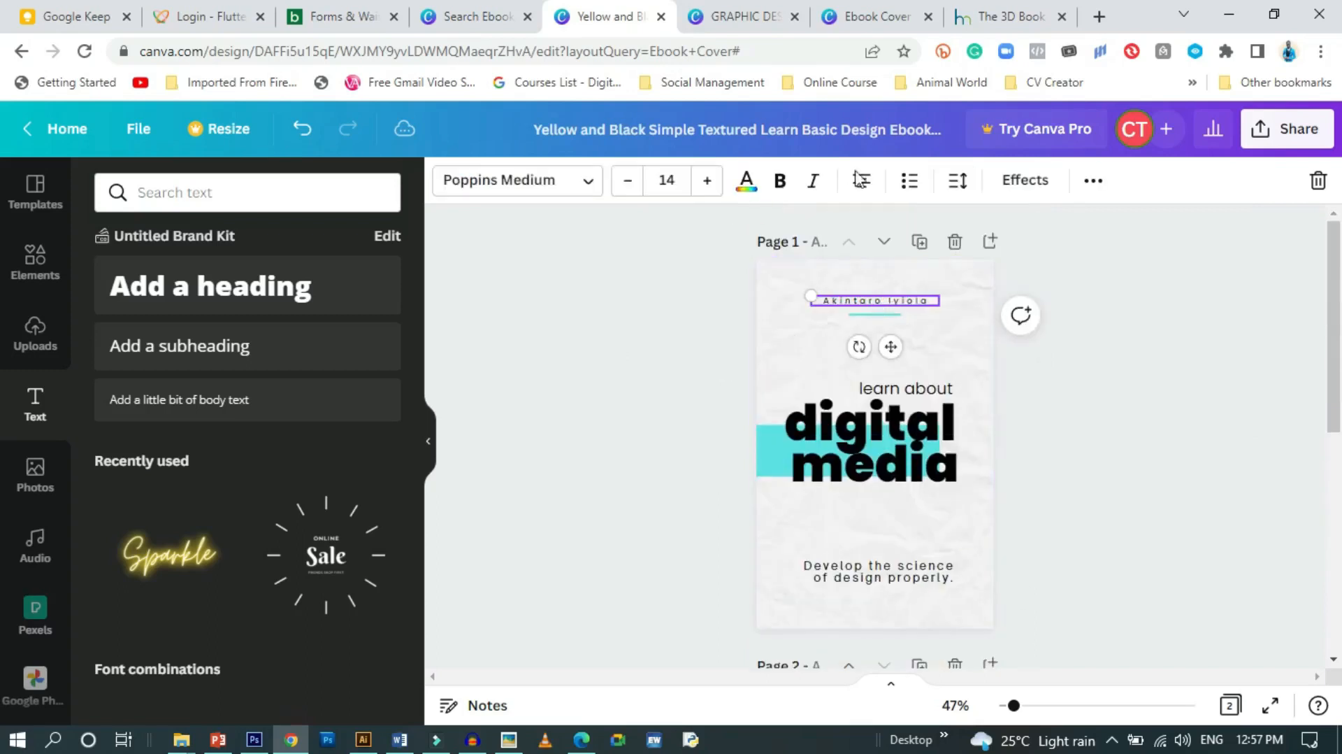
{"action": "left_click", "coordinate": [959, 183]}
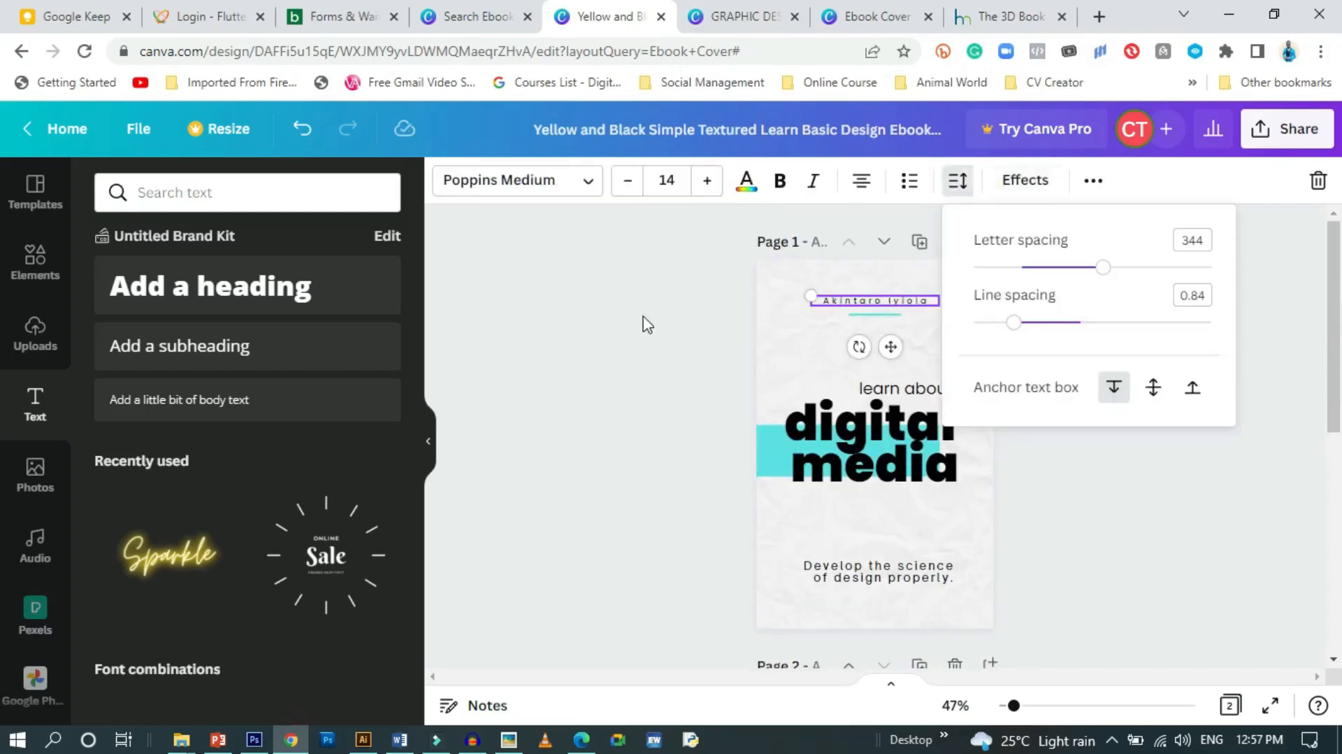
{"action": "scroll", "coordinate": [647, 325], "scroll_direction": "down", "scroll_amount": 10}
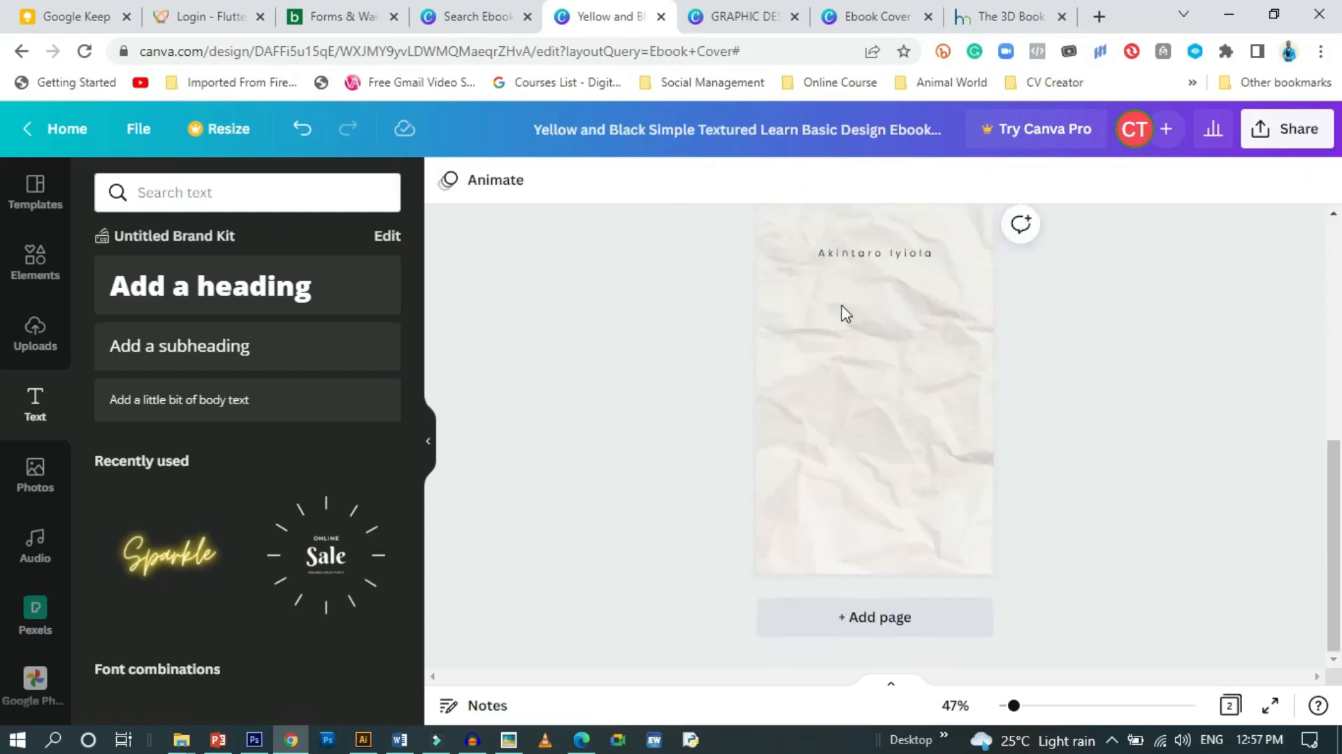
{"action": "left_click", "coordinate": [881, 257]}
{"action": "left_click", "coordinate": [670, 175]}
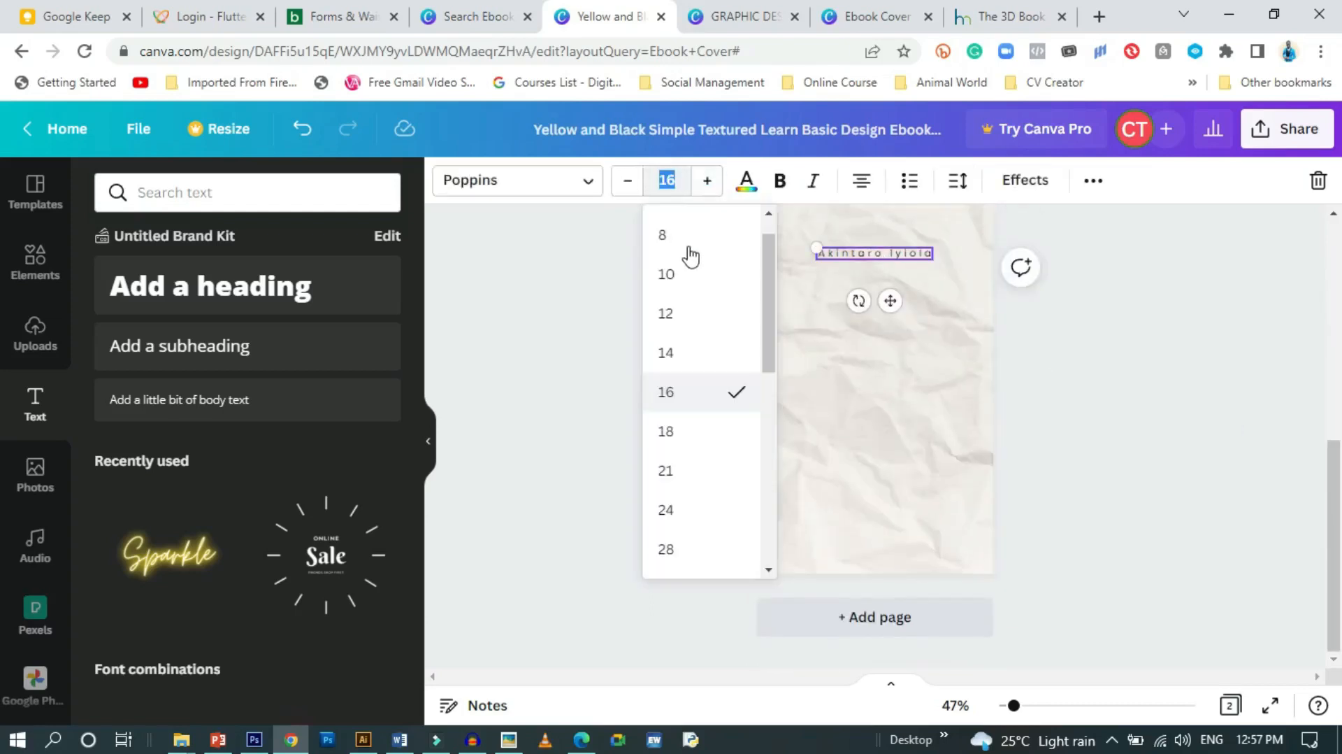
{"action": "left_click", "coordinate": [668, 358]}
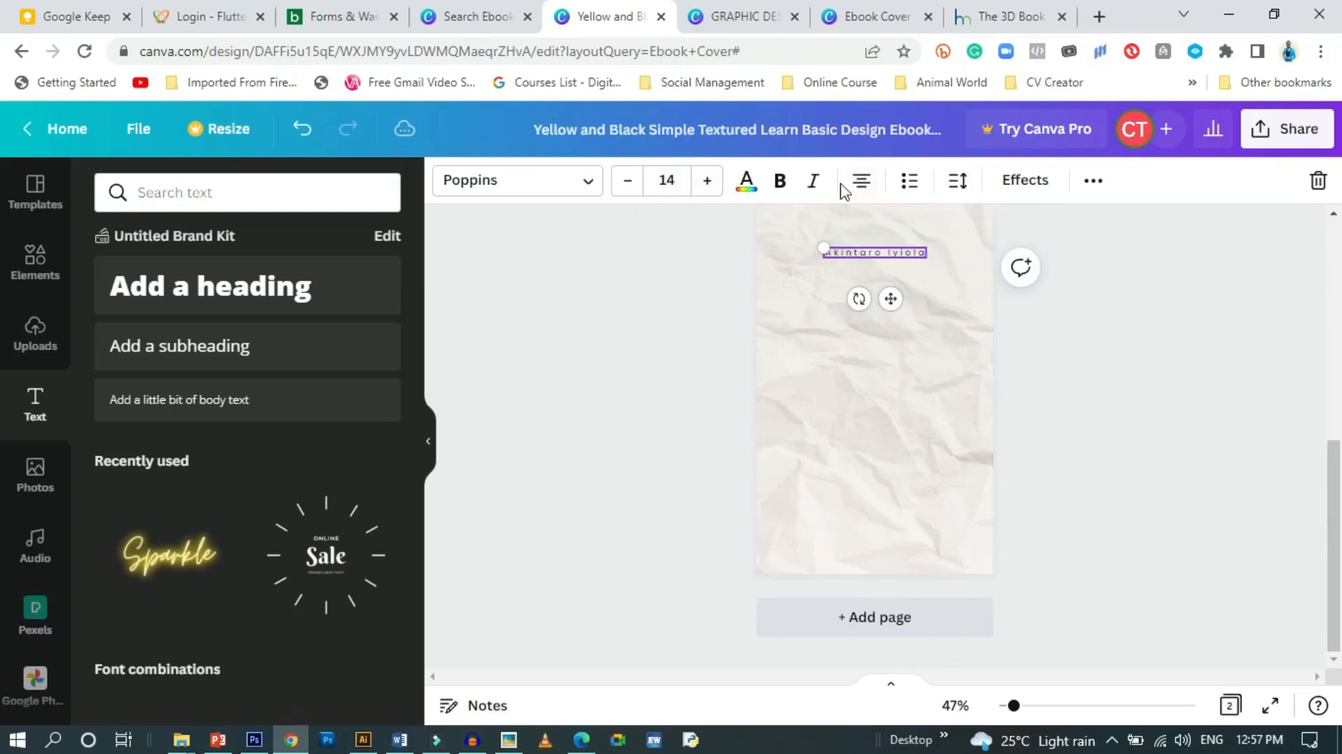
{"action": "left_click", "coordinate": [781, 182]}
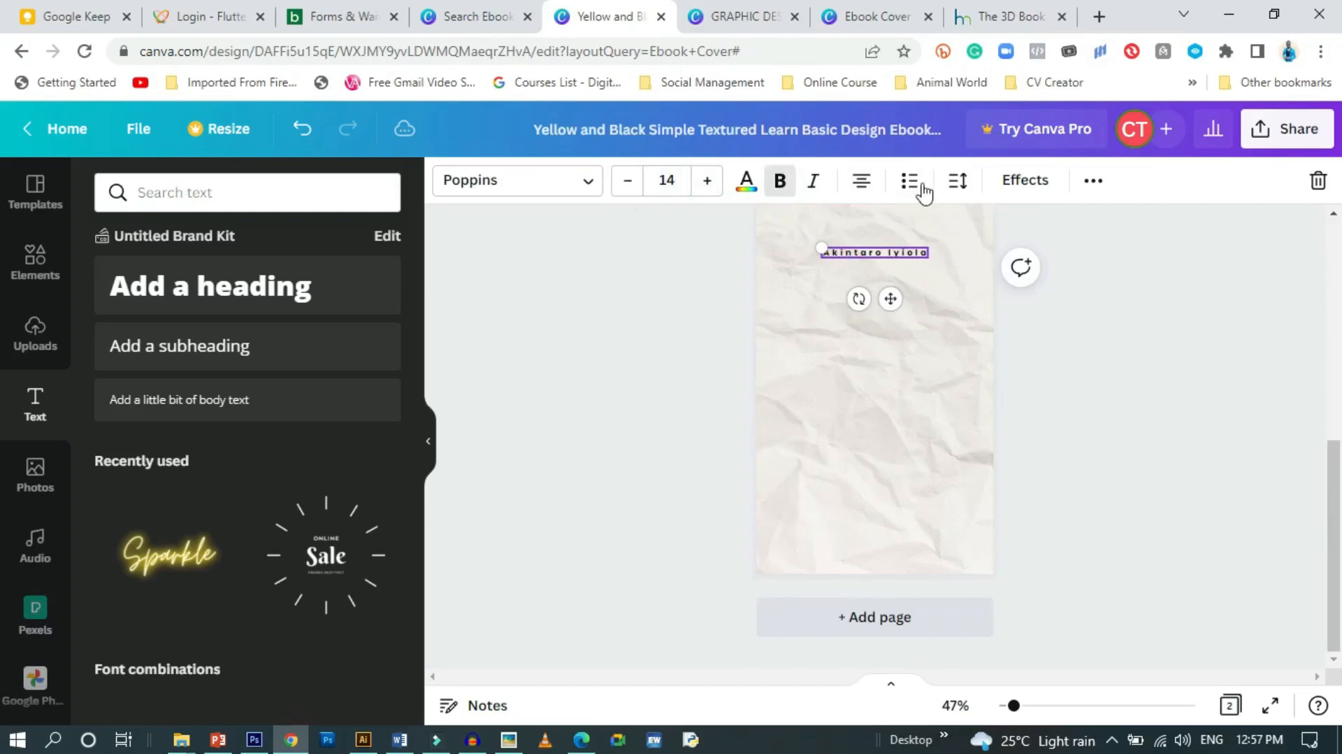
{"action": "left_click", "coordinate": [781, 181]}
{"action": "scroll", "coordinate": [650, 329], "scroll_direction": "up", "scroll_amount": 1}
Apply Poppins Medium to the page 2 author name and widen letter spacing to 356
{"action": "left_click", "coordinate": [917, 314]}
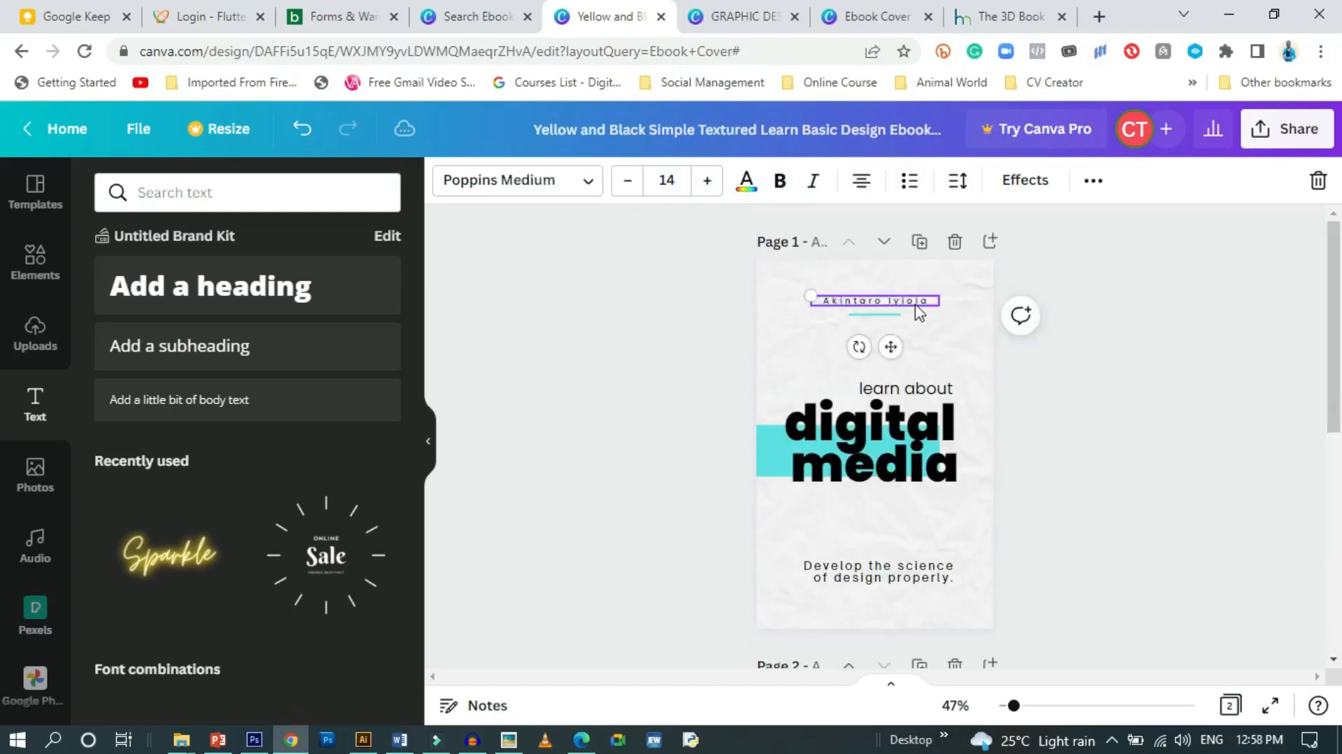
{"action": "scroll", "coordinate": [661, 313], "scroll_direction": "down", "scroll_amount": 5}
{"action": "left_click", "coordinate": [868, 339]}
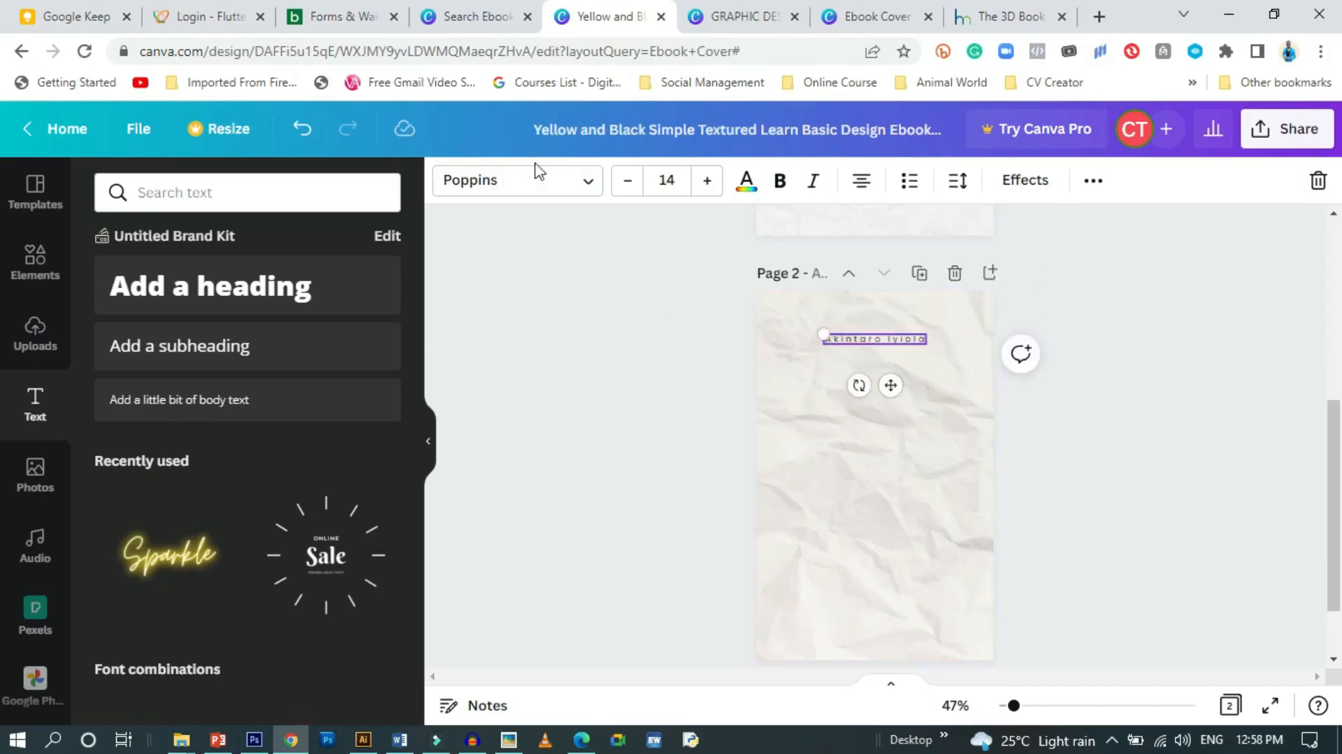
{"action": "left_click", "coordinate": [458, 182]}
{"action": "left_click", "coordinate": [203, 357]}
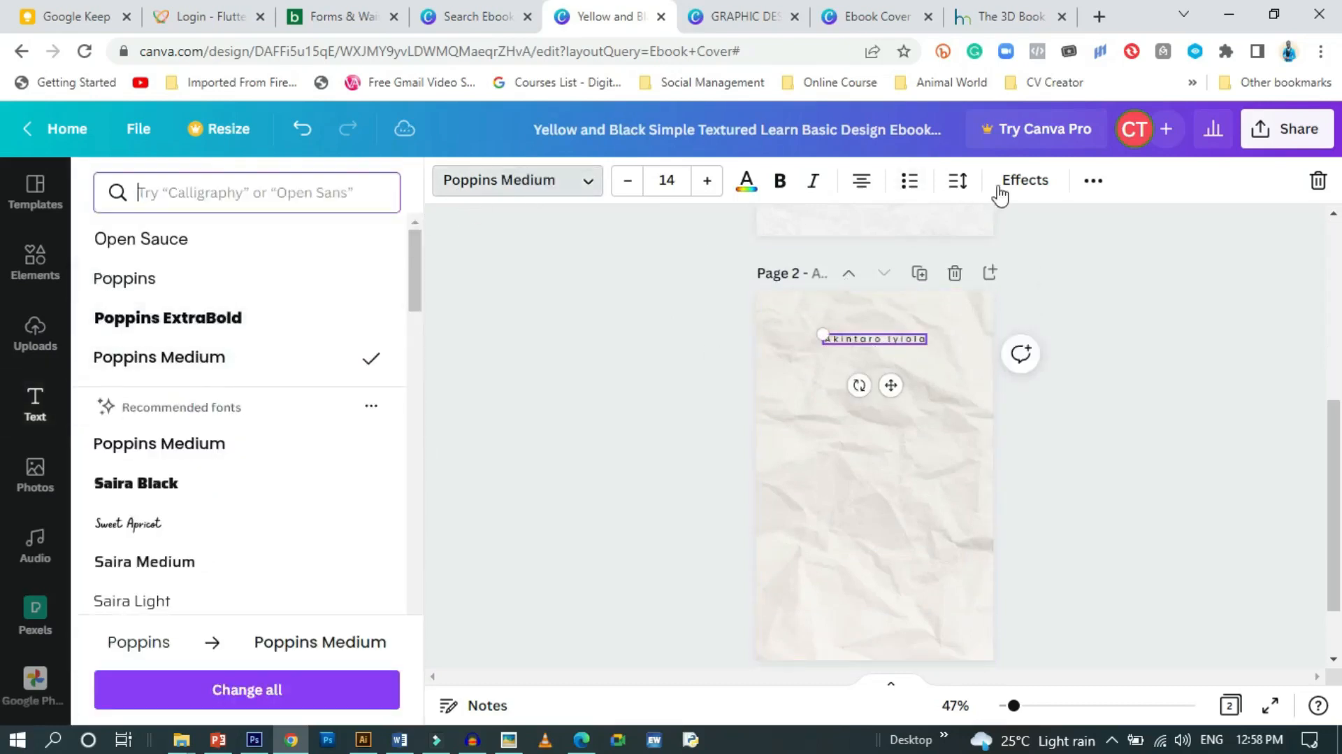
{"action": "left_click", "coordinate": [958, 180]}
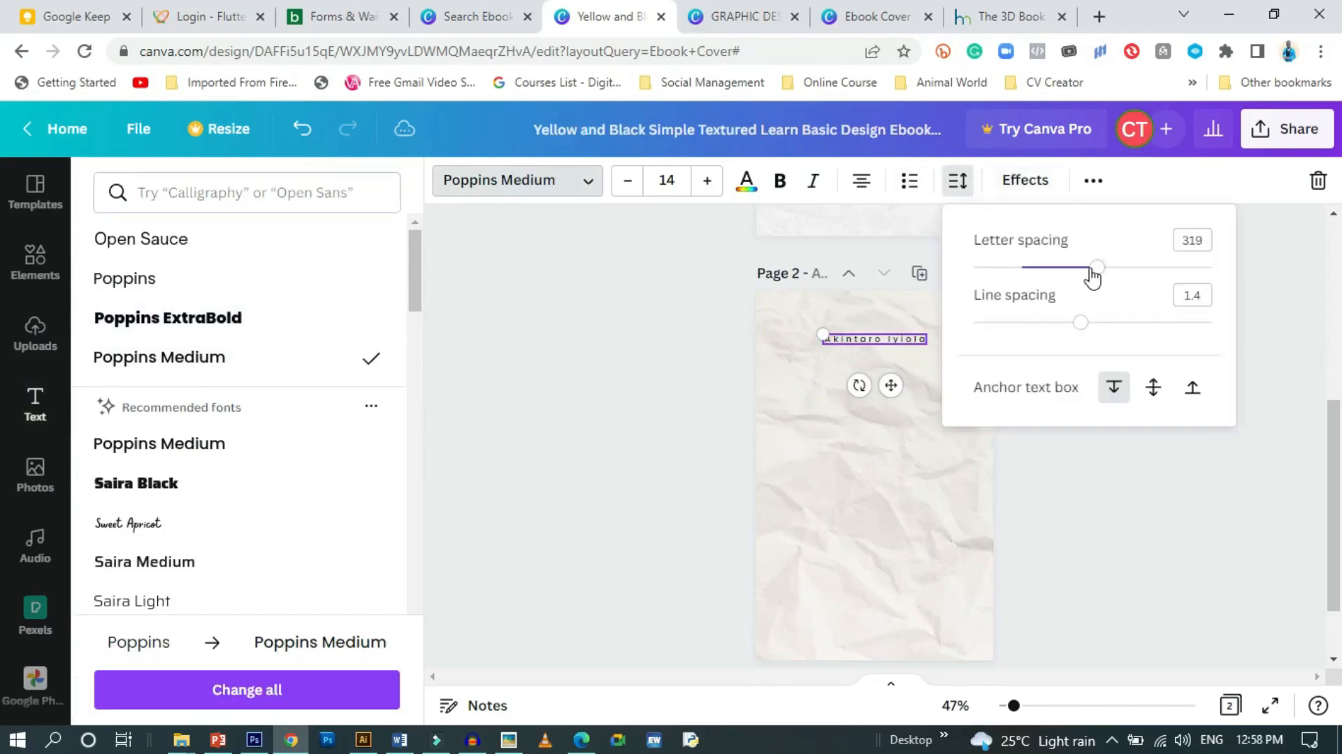
{"action": "left_click_drag", "start_coordinate": [1105, 270], "coordinate": [1105, 276]}
{"action": "left_click", "coordinate": [675, 364]}
{"action": "left_click", "coordinate": [665, 365]}
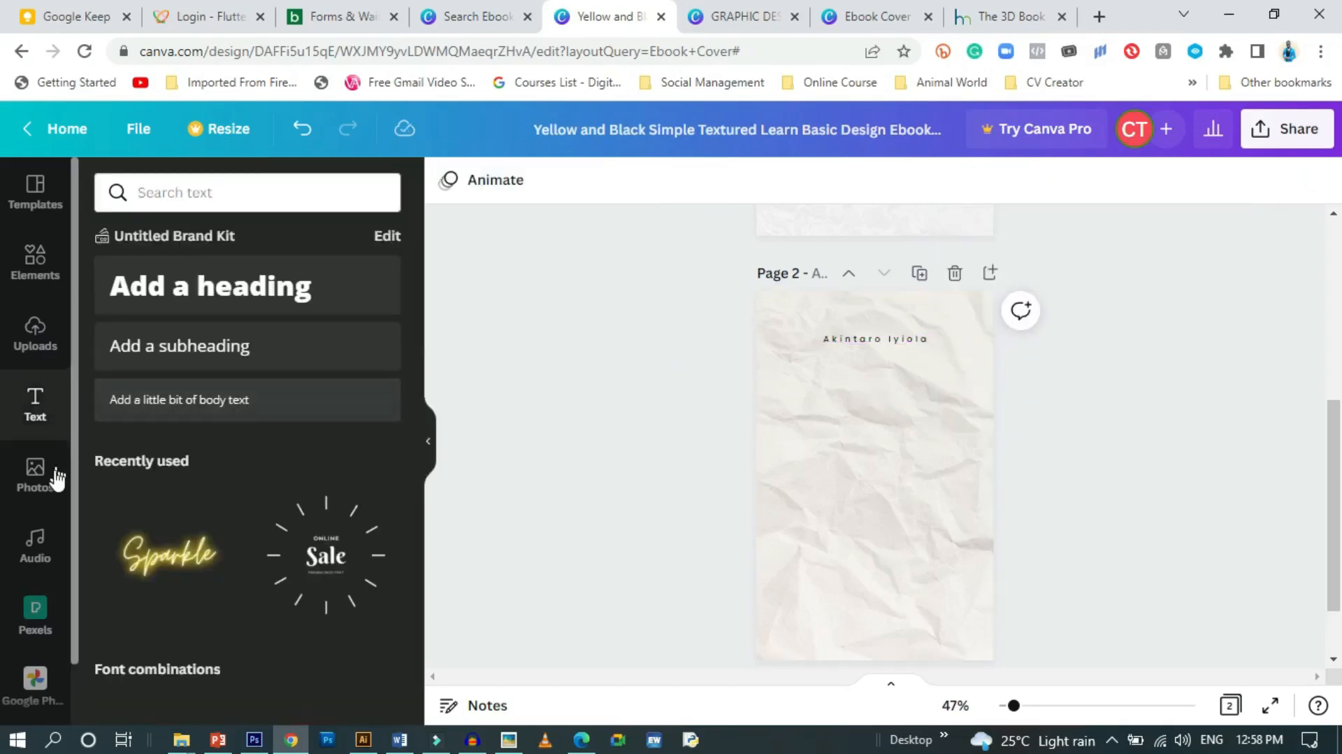
Add a plain line to page 2 and place it under the author name
{"action": "left_click", "coordinate": [857, 347]}
{"action": "left_click", "coordinate": [615, 360]}
{"action": "left_click", "coordinate": [37, 262]}
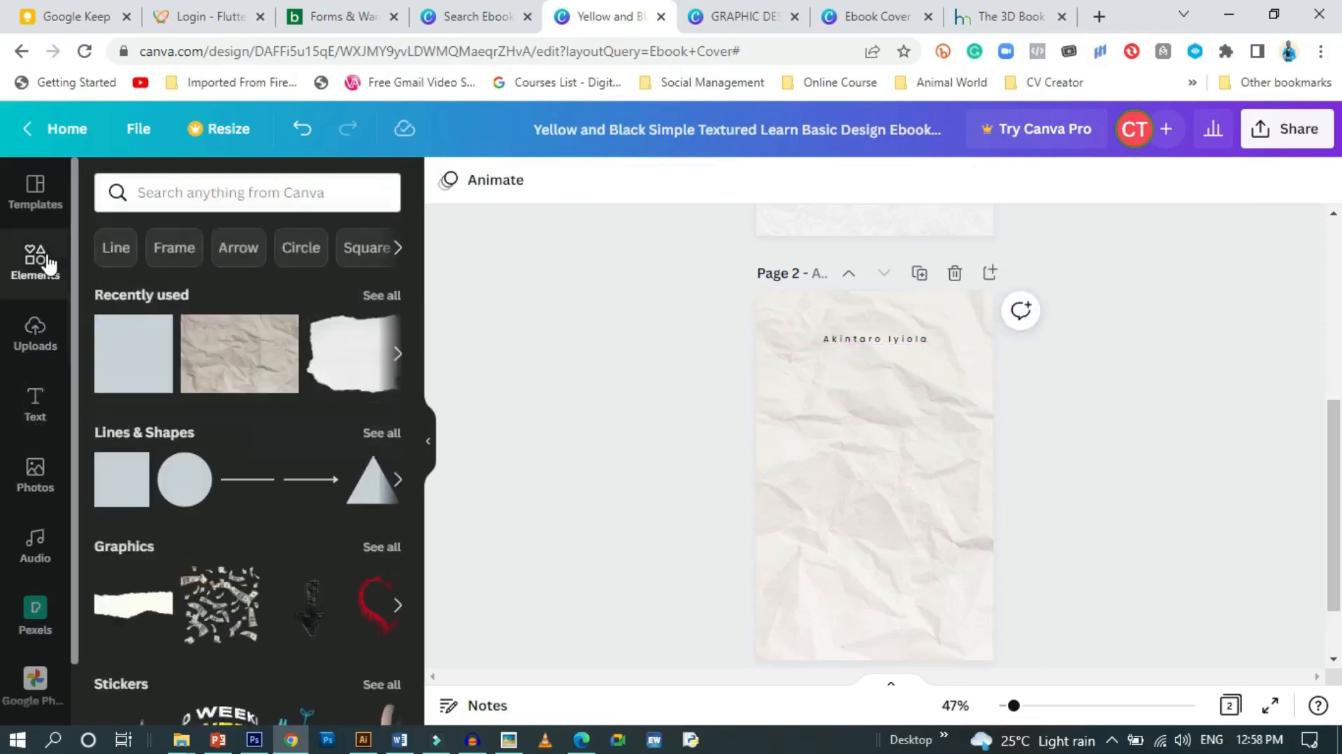
{"action": "left_click", "coordinate": [256, 486]}
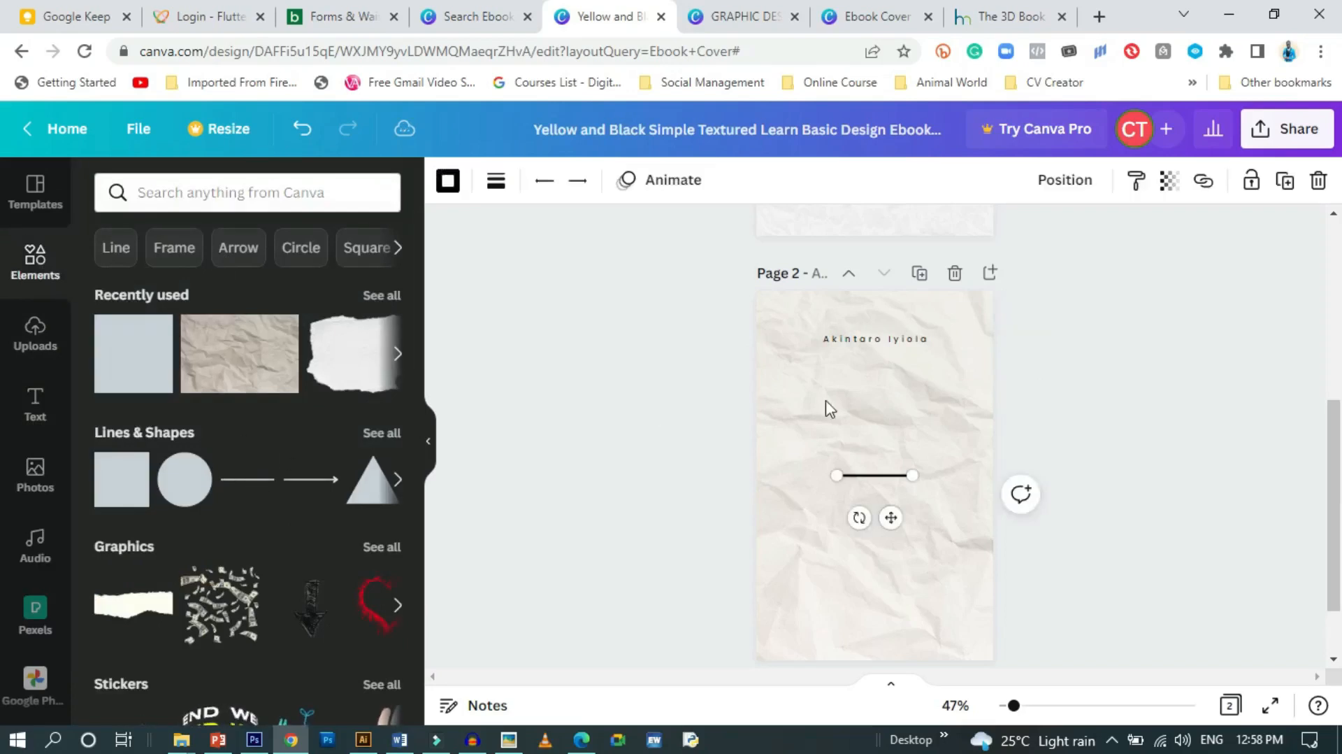
{"action": "left_click_drag", "start_coordinate": [886, 520], "coordinate": [890, 402]}
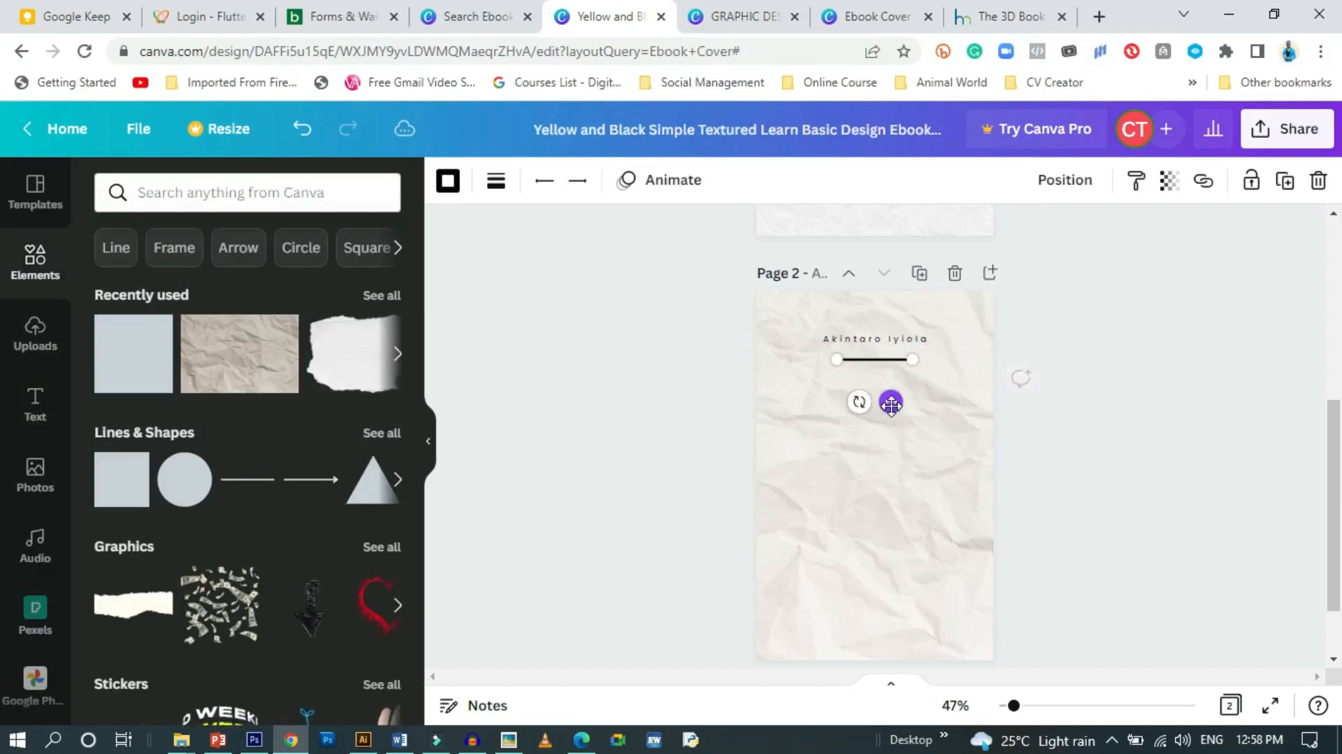
{"action": "left_click", "coordinate": [1253, 508]}
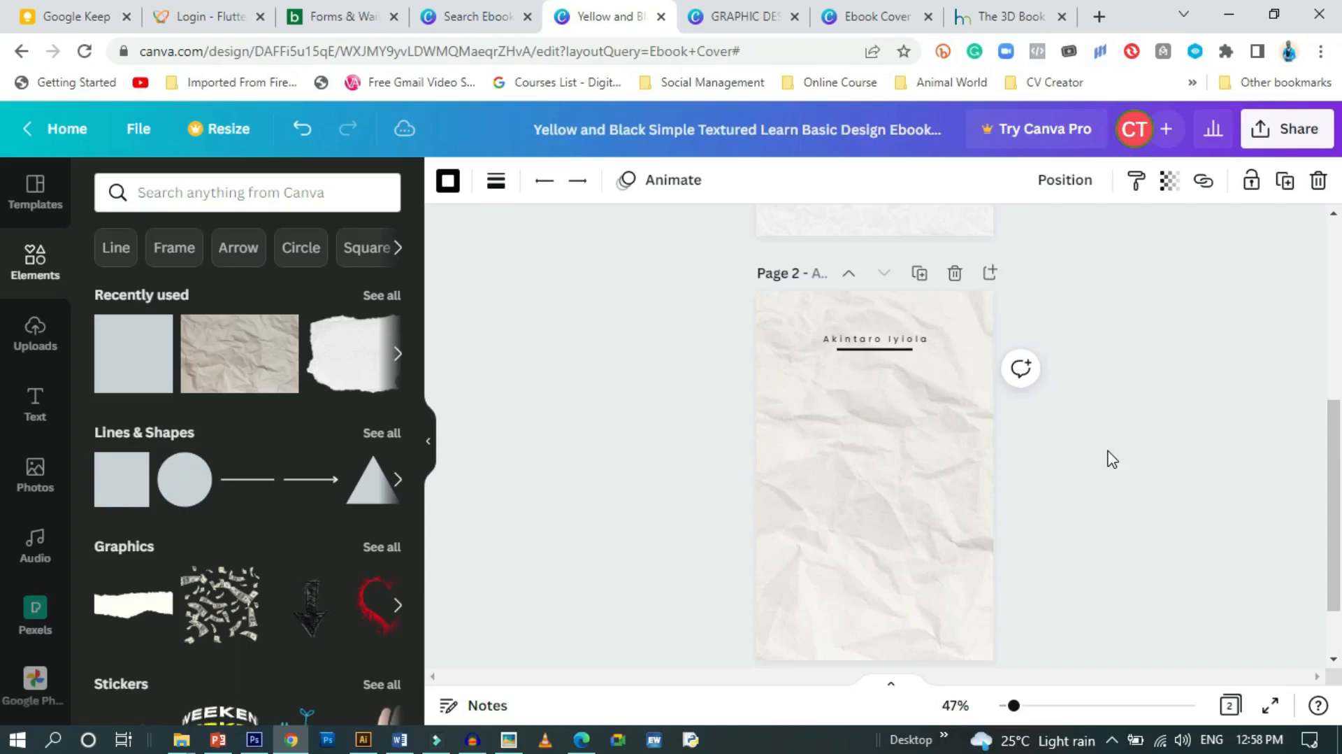
Change the line's colour to turquoise
{"action": "left_click", "coordinate": [448, 181]}
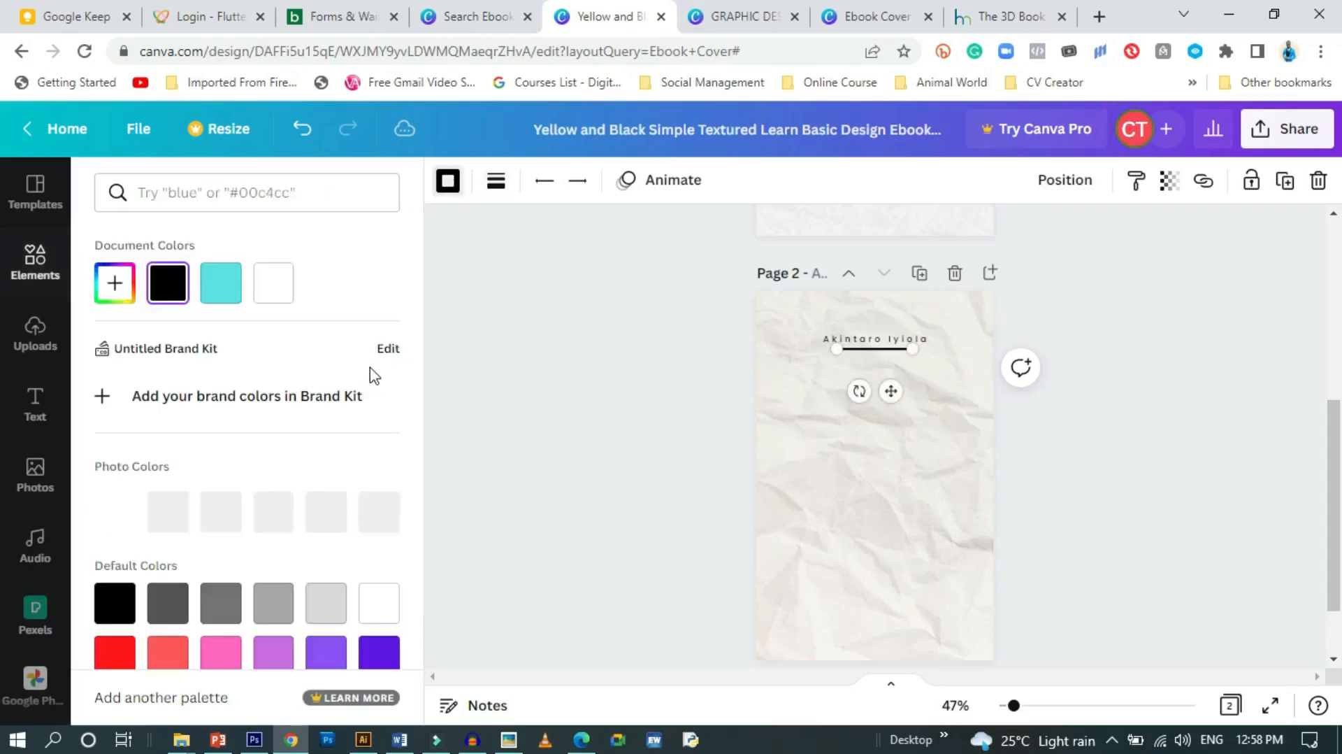
{"action": "left_click", "coordinate": [220, 300]}
{"action": "left_click", "coordinate": [614, 370]}
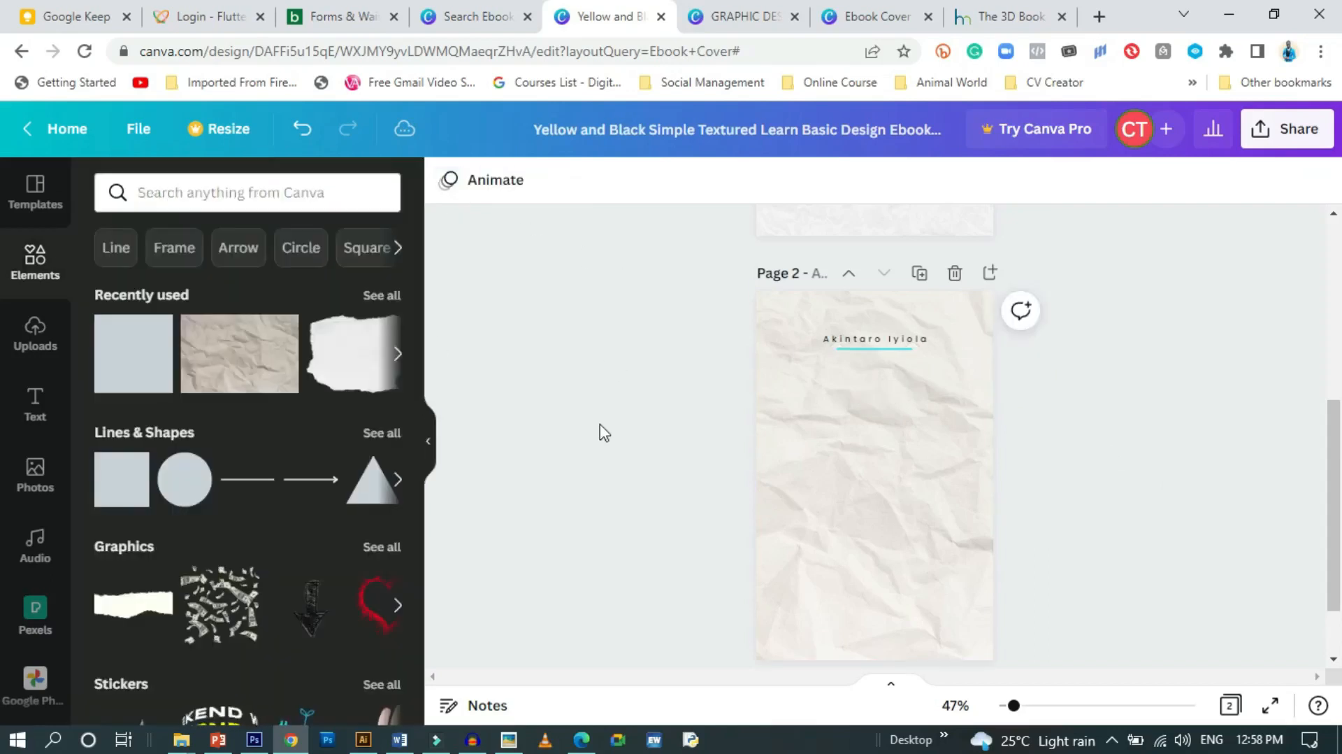
{"action": "scroll", "coordinate": [604, 435], "scroll_direction": "up", "scroll_amount": 4}
{"action": "scroll", "coordinate": [601, 434], "scroll_direction": "up", "scroll_amount": 2}
{"action": "scroll", "coordinate": [791, 426], "scroll_direction": "down", "scroll_amount": 4}
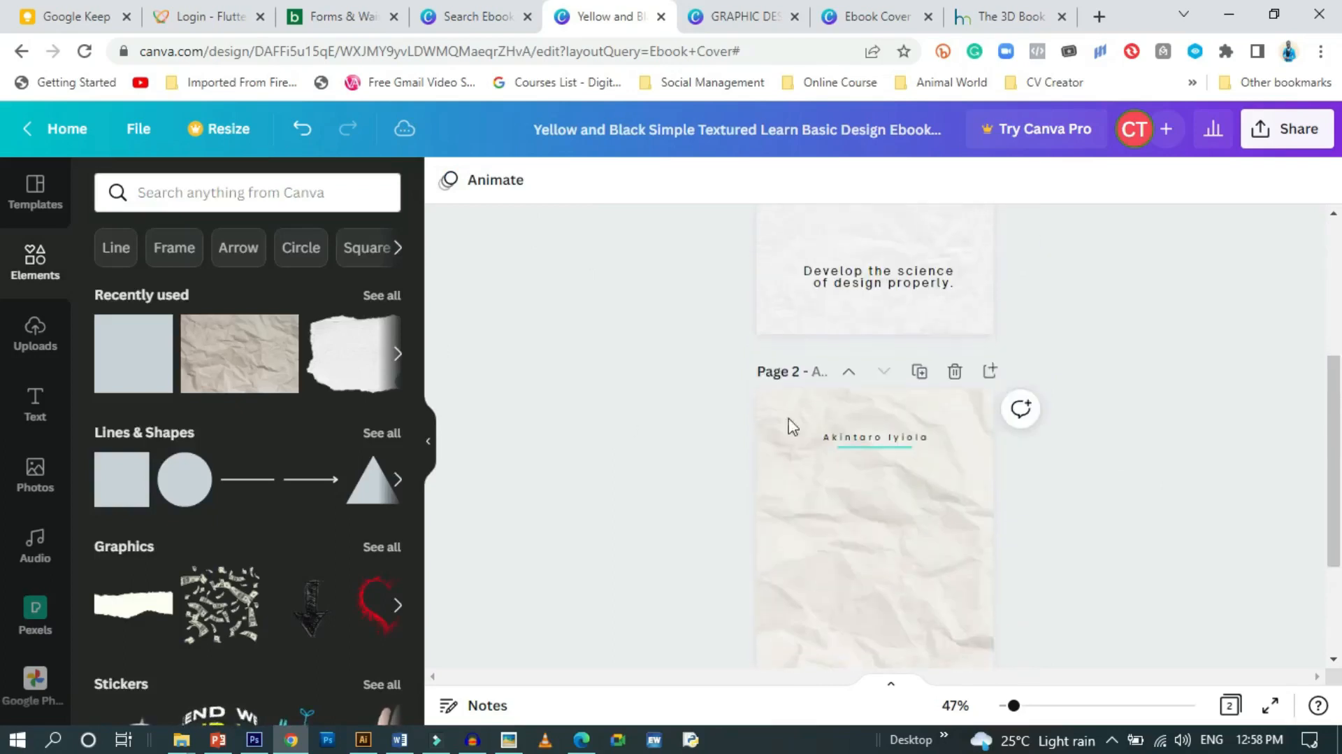
Shorten the turquoise line from its right end
{"action": "left_click", "coordinate": [912, 447]}
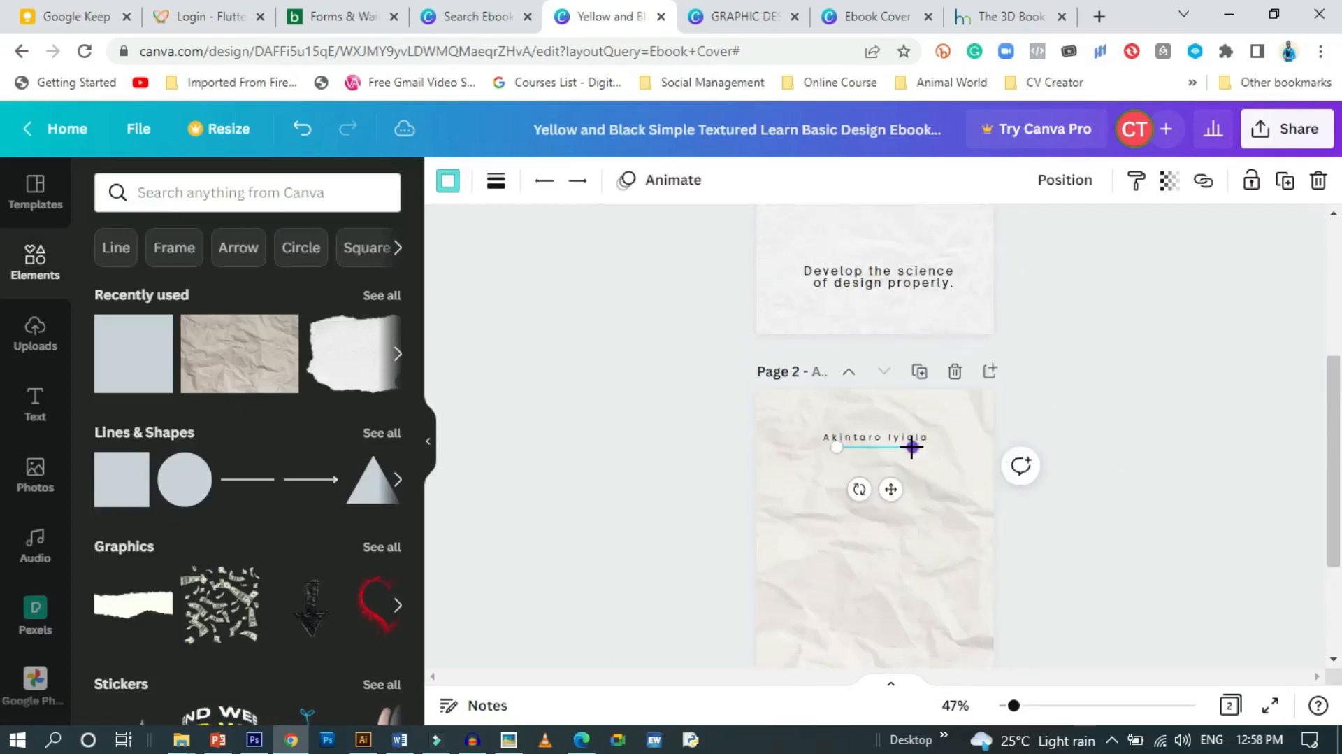
{"action": "left_click_drag", "start_coordinate": [915, 443], "coordinate": [854, 443]}
{"action": "left_click", "coordinate": [1110, 521]}
{"action": "scroll", "coordinate": [867, 515], "scroll_direction": "up", "scroll_amount": 4}
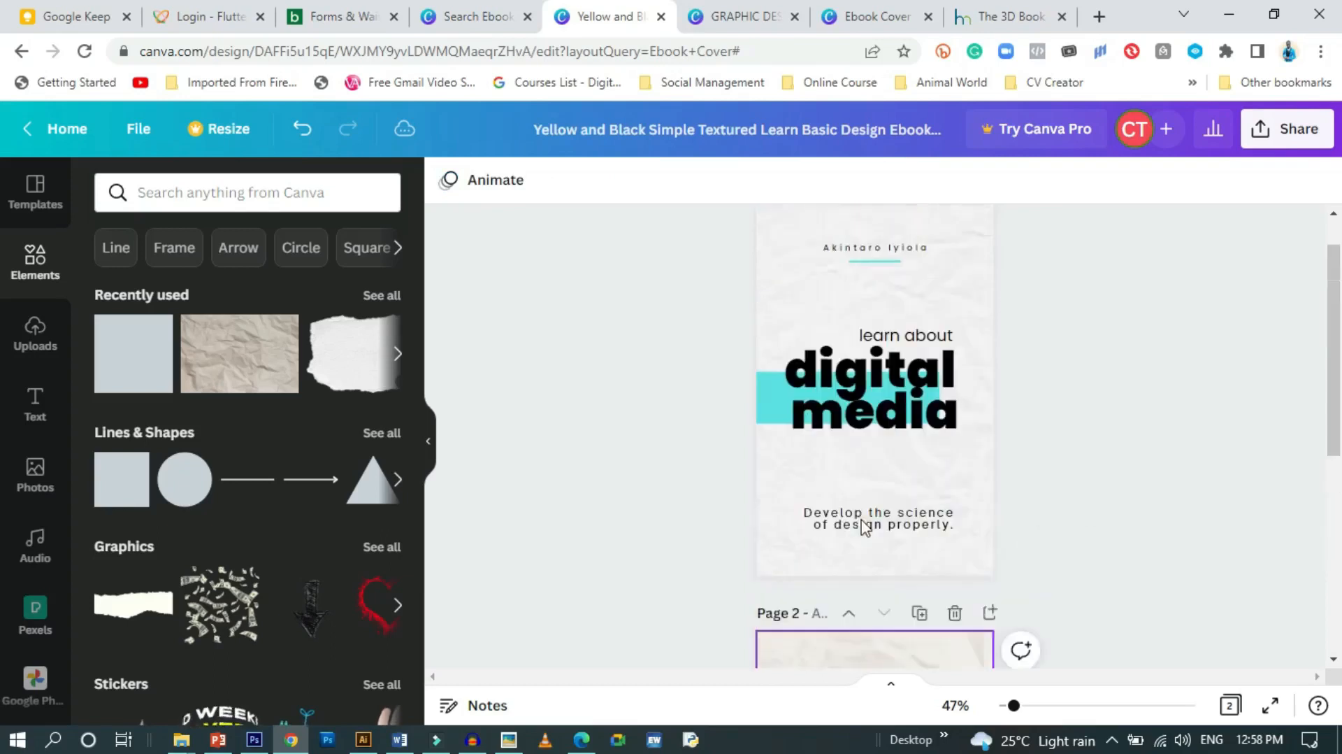
{"action": "scroll", "coordinate": [858, 540], "scroll_direction": "down", "scroll_amount": 4}
Trim the line's left end and nudge it right to centre it under the name
{"action": "left_click", "coordinate": [876, 455]}
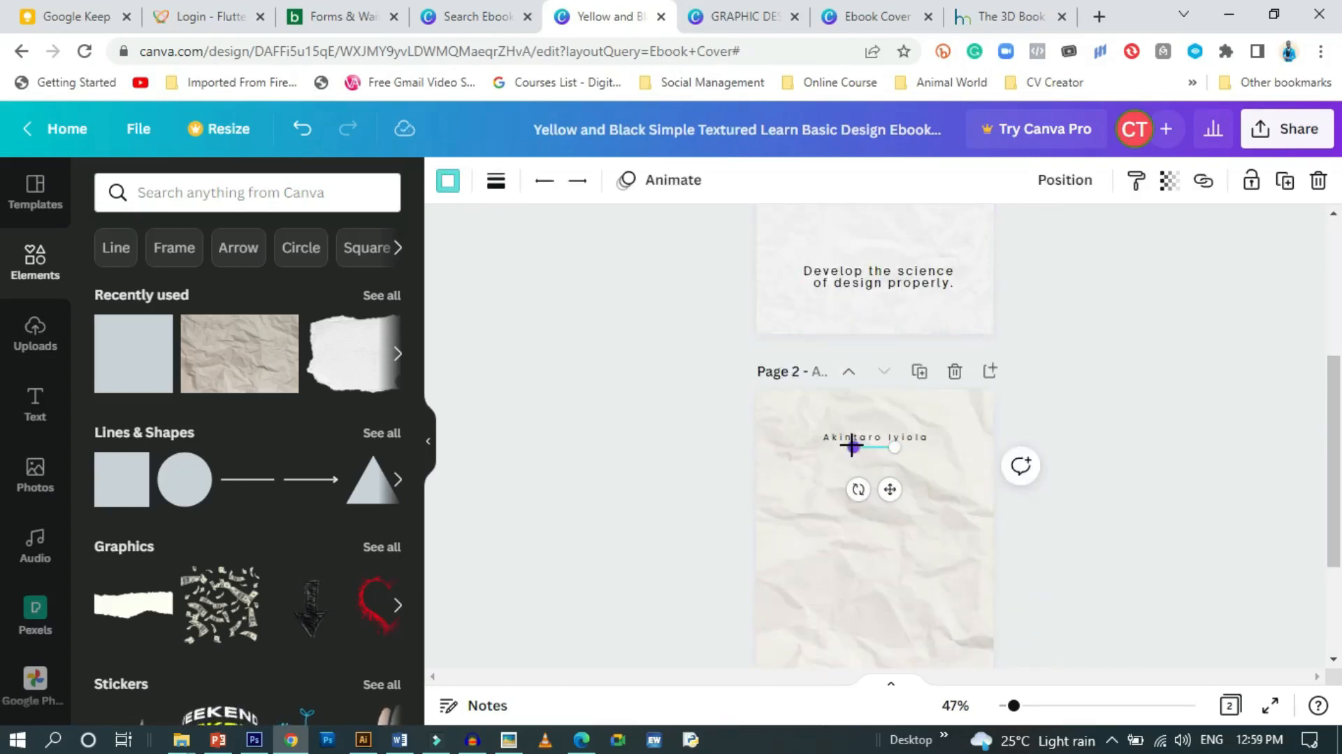
{"action": "left_click_drag", "start_coordinate": [848, 446], "coordinate": [846, 446]}
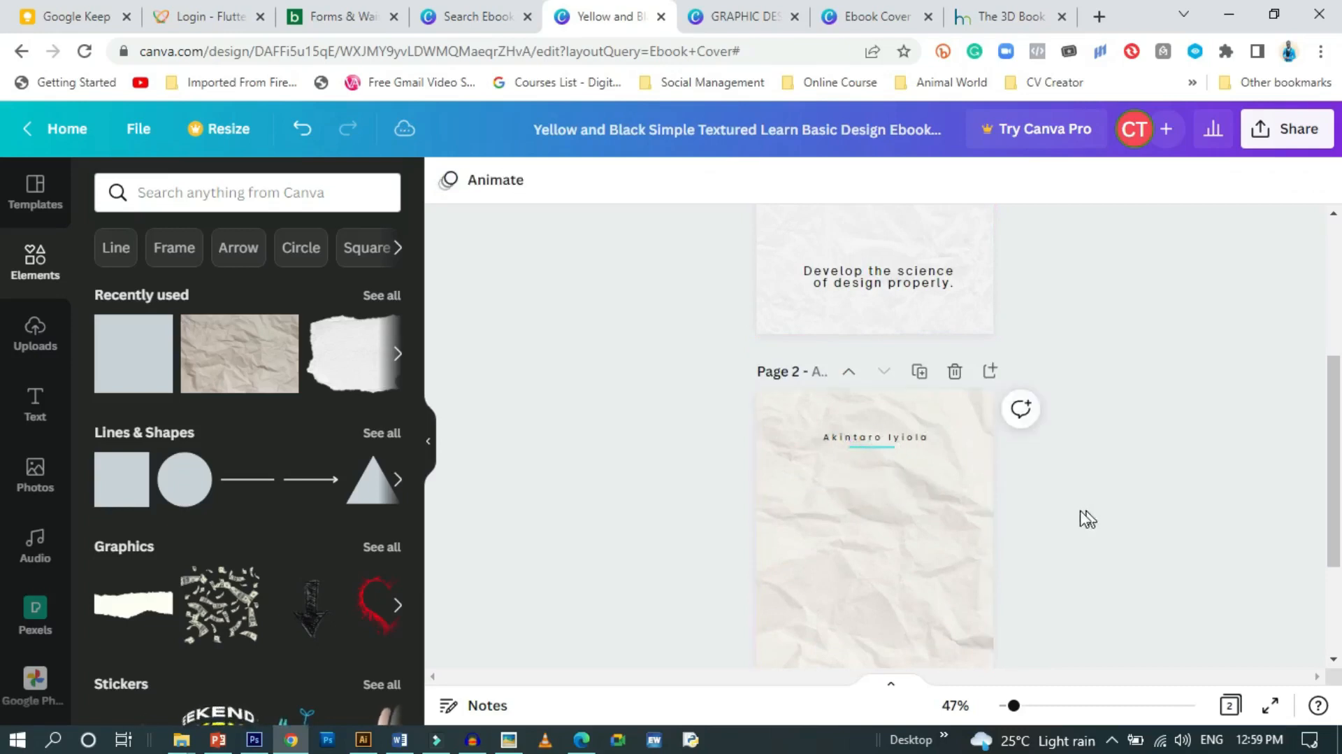
{"action": "key", "text": "Right"}
{"action": "key", "text": "Right"}
{"action": "key", "text": "Right"}
{"action": "key", "text": "Right"}
{"action": "key", "text": "Right"}
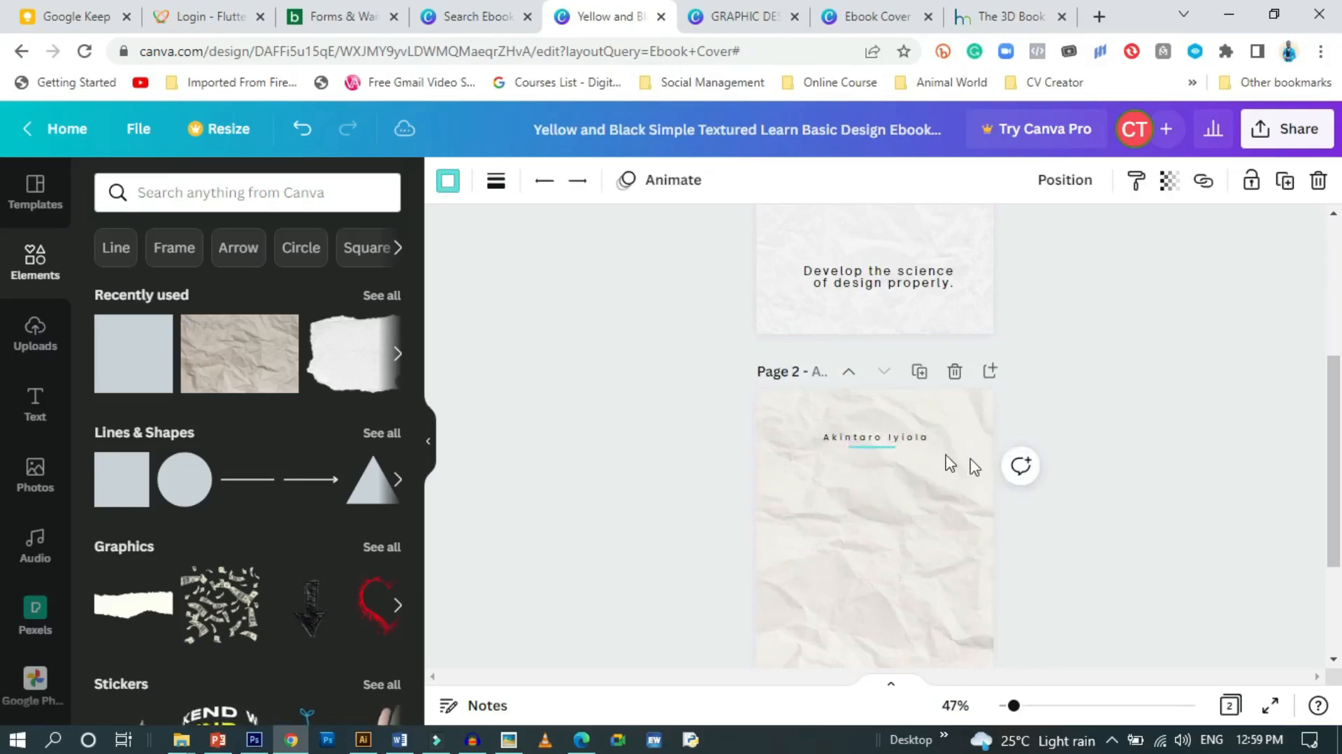
{"action": "key", "text": "Right"}
{"action": "left_click", "coordinate": [1022, 533]}
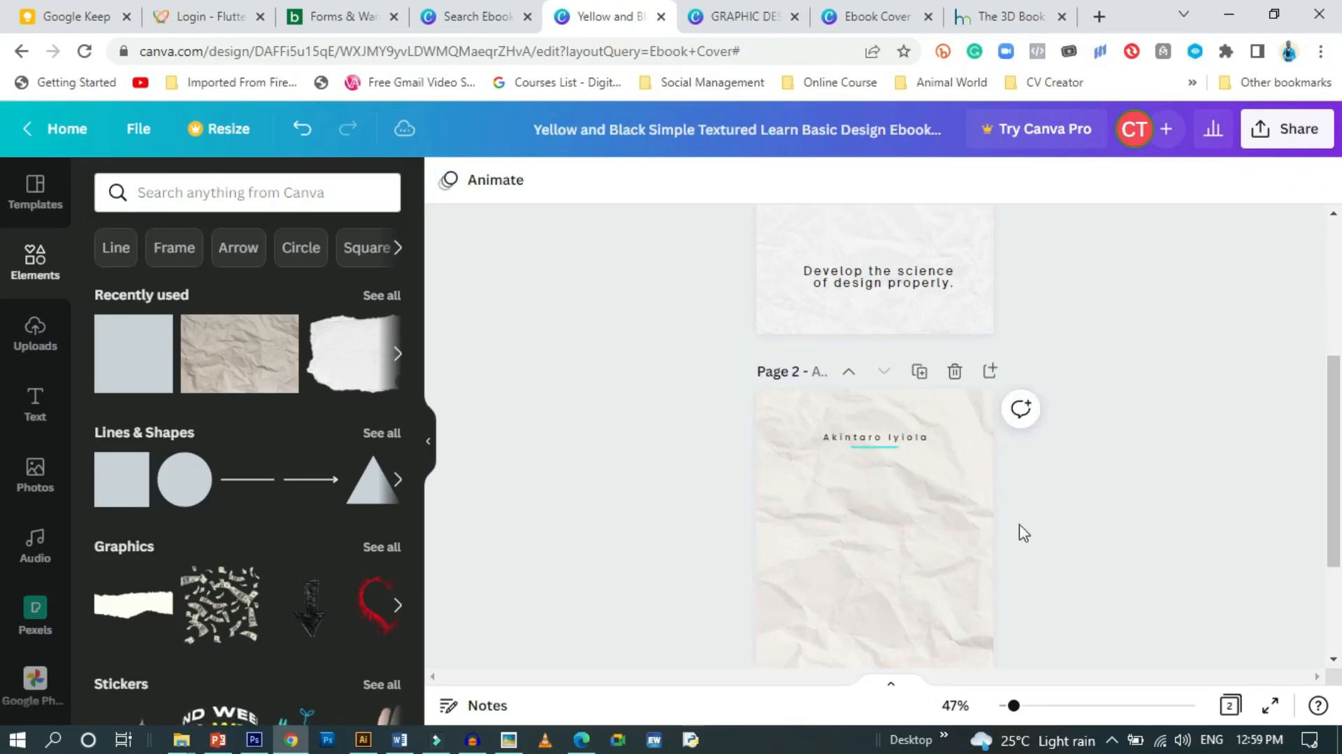
{"action": "scroll", "coordinate": [1001, 532], "scroll_direction": "up", "scroll_amount": 5}
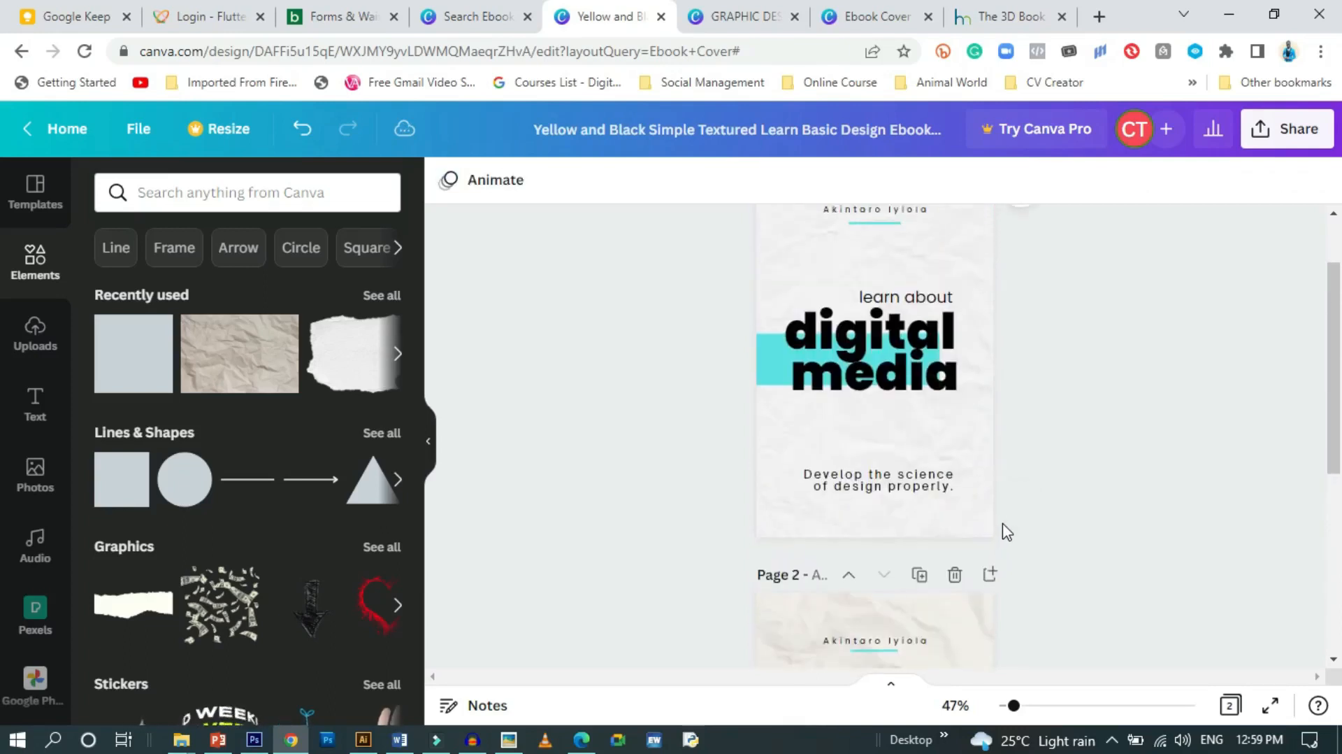
{"action": "scroll", "coordinate": [1025, 533], "scroll_direction": "down", "scroll_amount": 5}
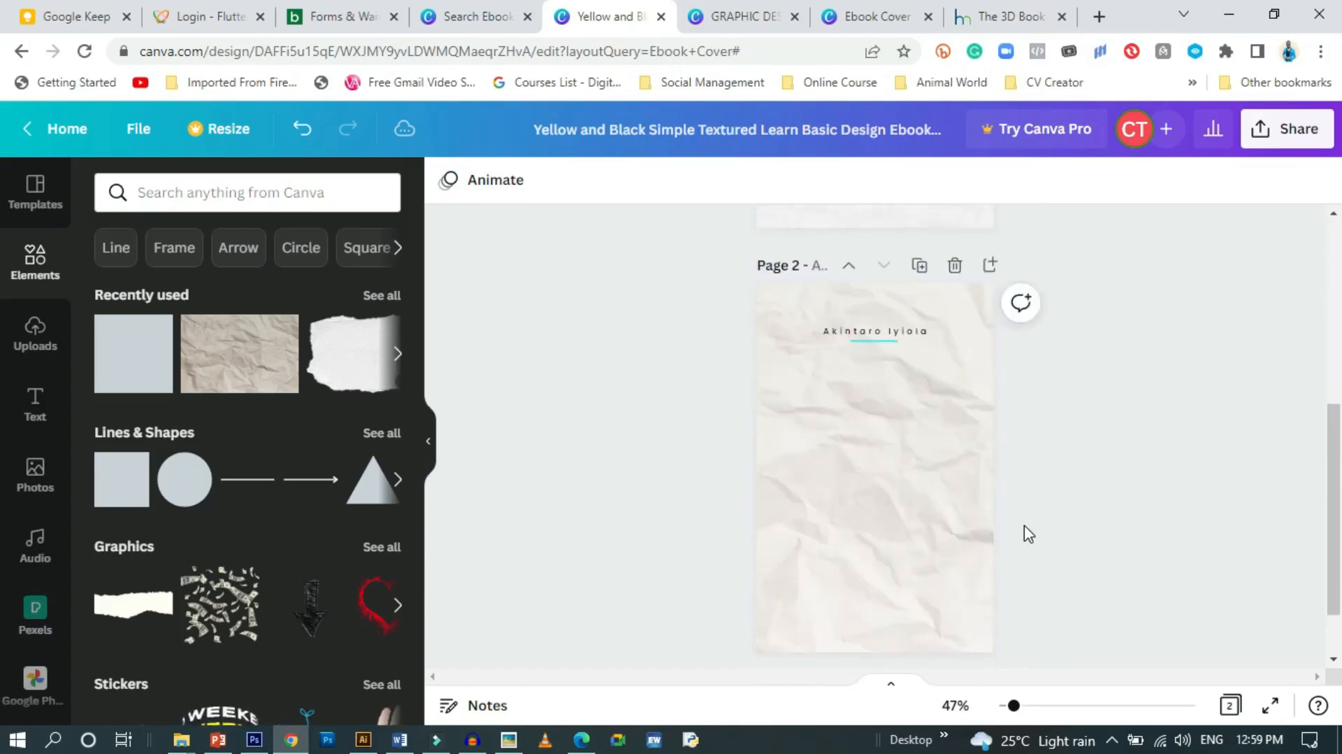
{"action": "scroll", "coordinate": [1025, 533], "scroll_direction": "up", "scroll_amount": 1}
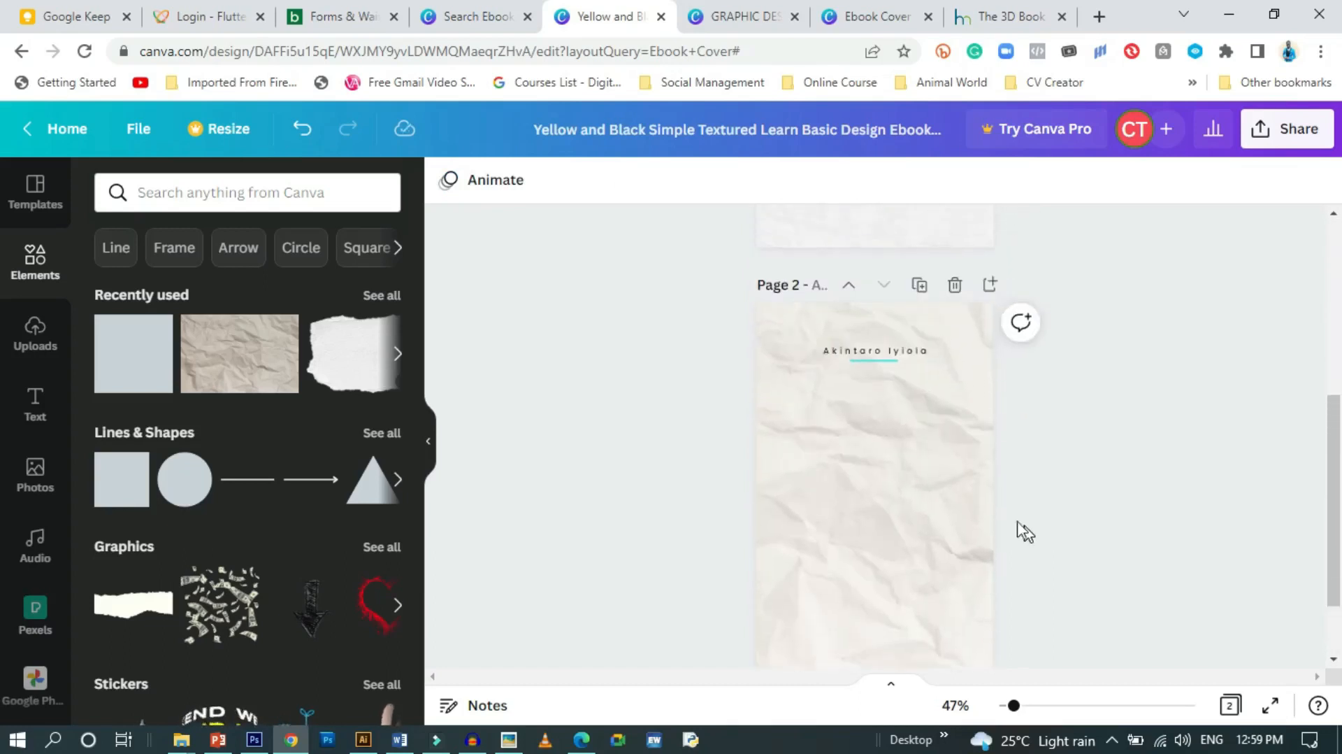
Add a subheading text box to page 2 at font size 24
{"action": "left_click", "coordinate": [32, 404]}
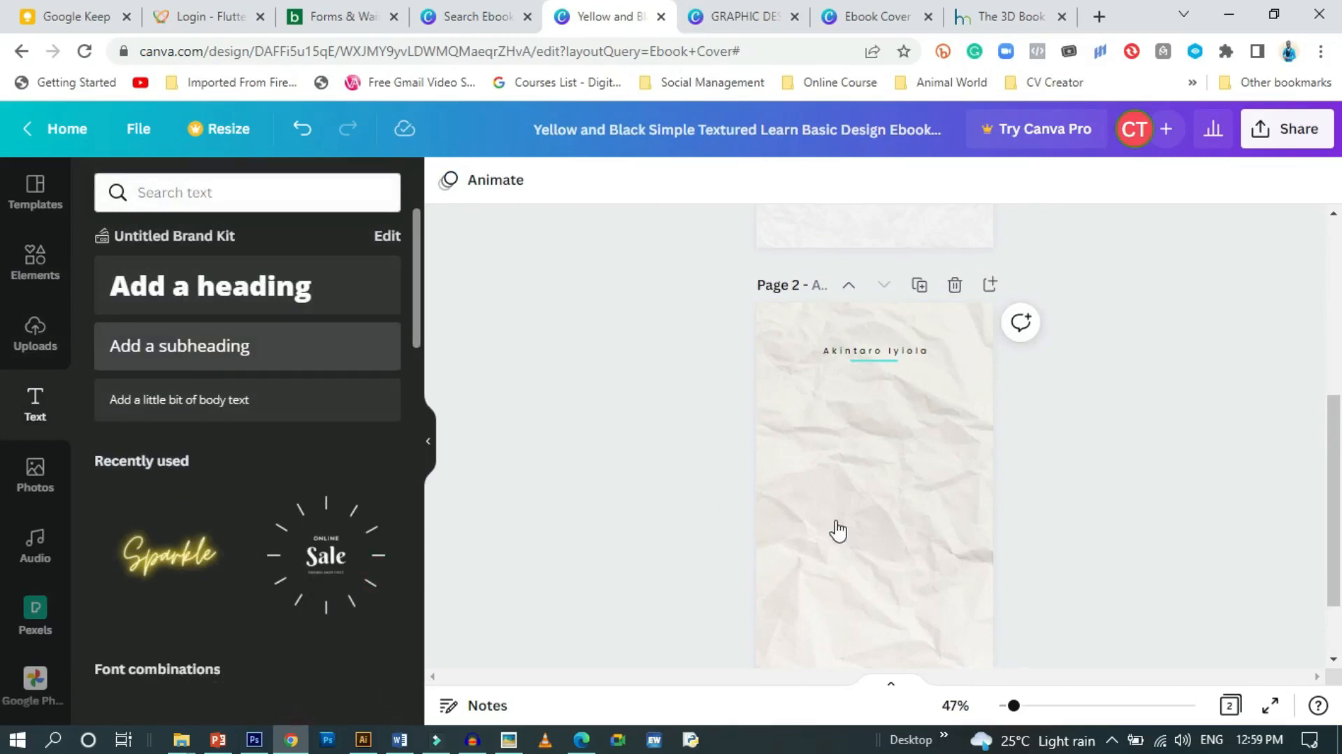
{"action": "left_click_drag", "start_coordinate": [837, 531], "coordinate": [833, 529]}
{"action": "left_click", "coordinate": [500, 190]}
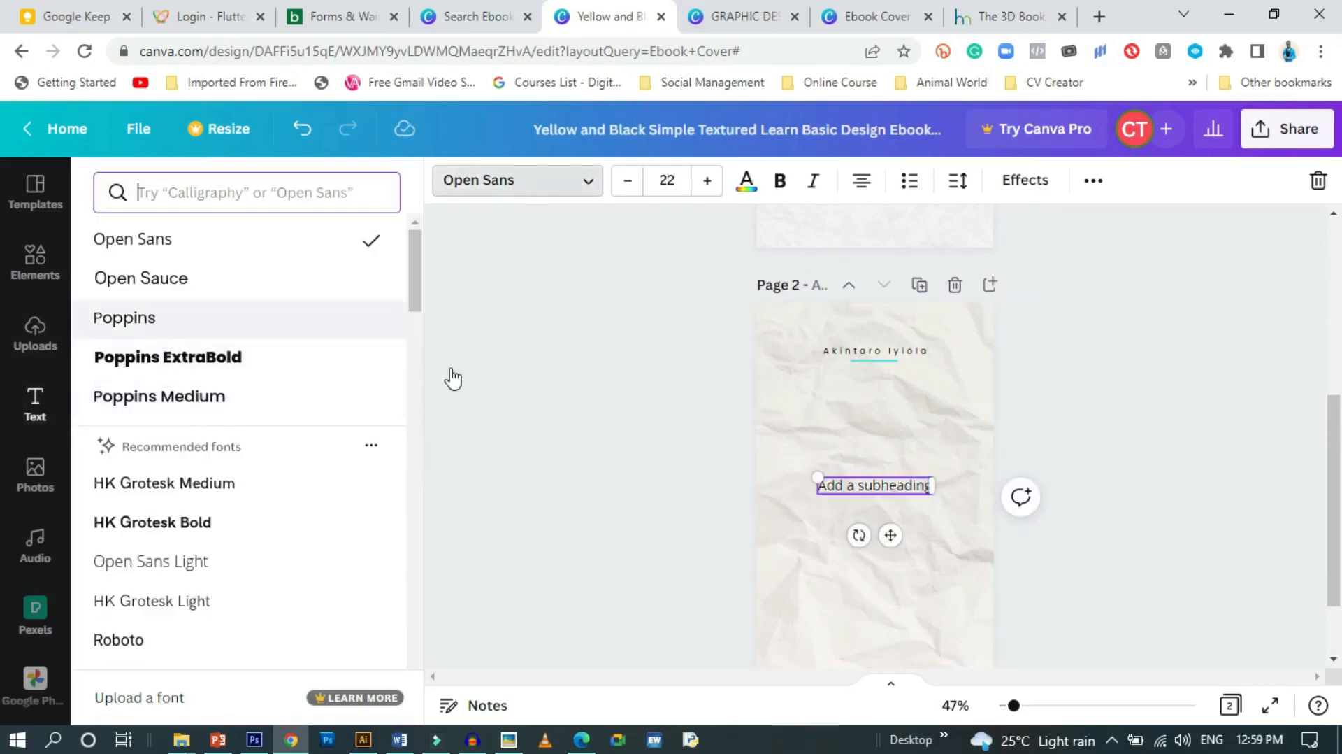
{"action": "left_click", "coordinate": [690, 180]}
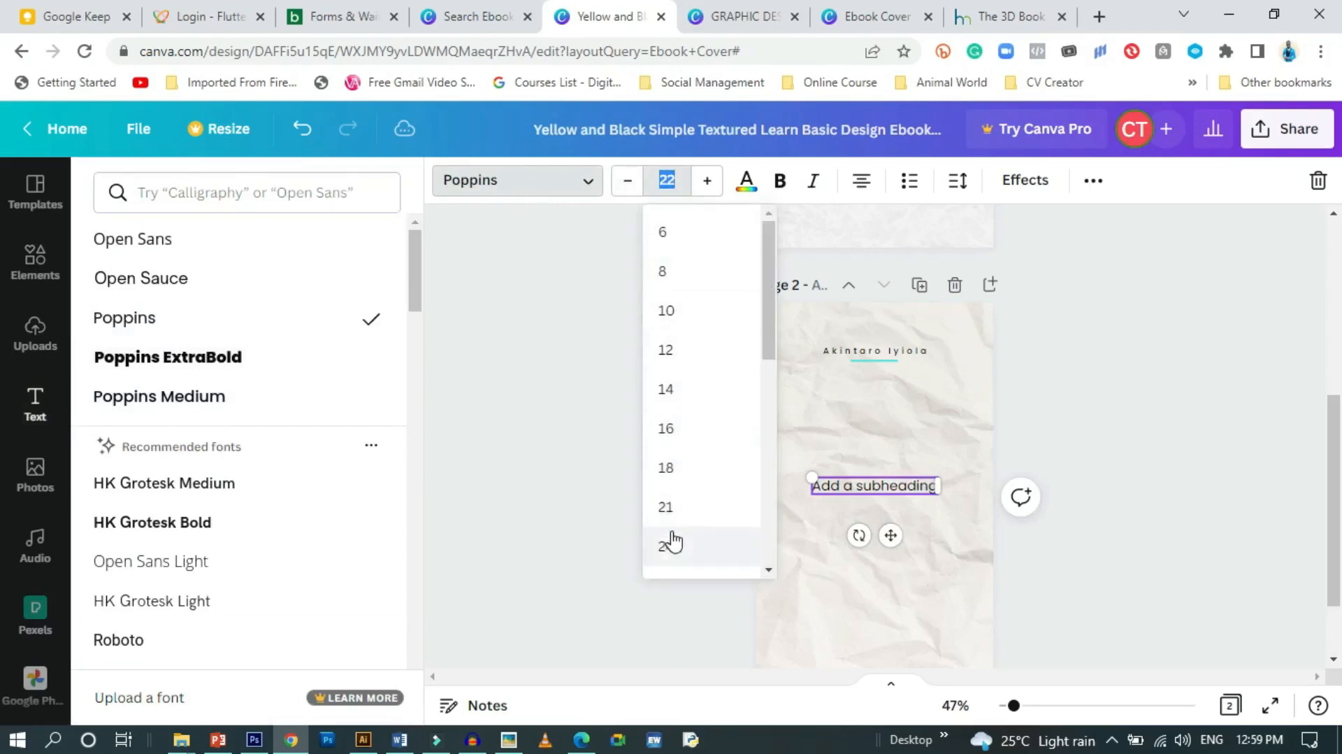
{"action": "scroll", "coordinate": [671, 542], "scroll_direction": "down", "scroll_amount": 2}
{"action": "left_click", "coordinate": [671, 460]}
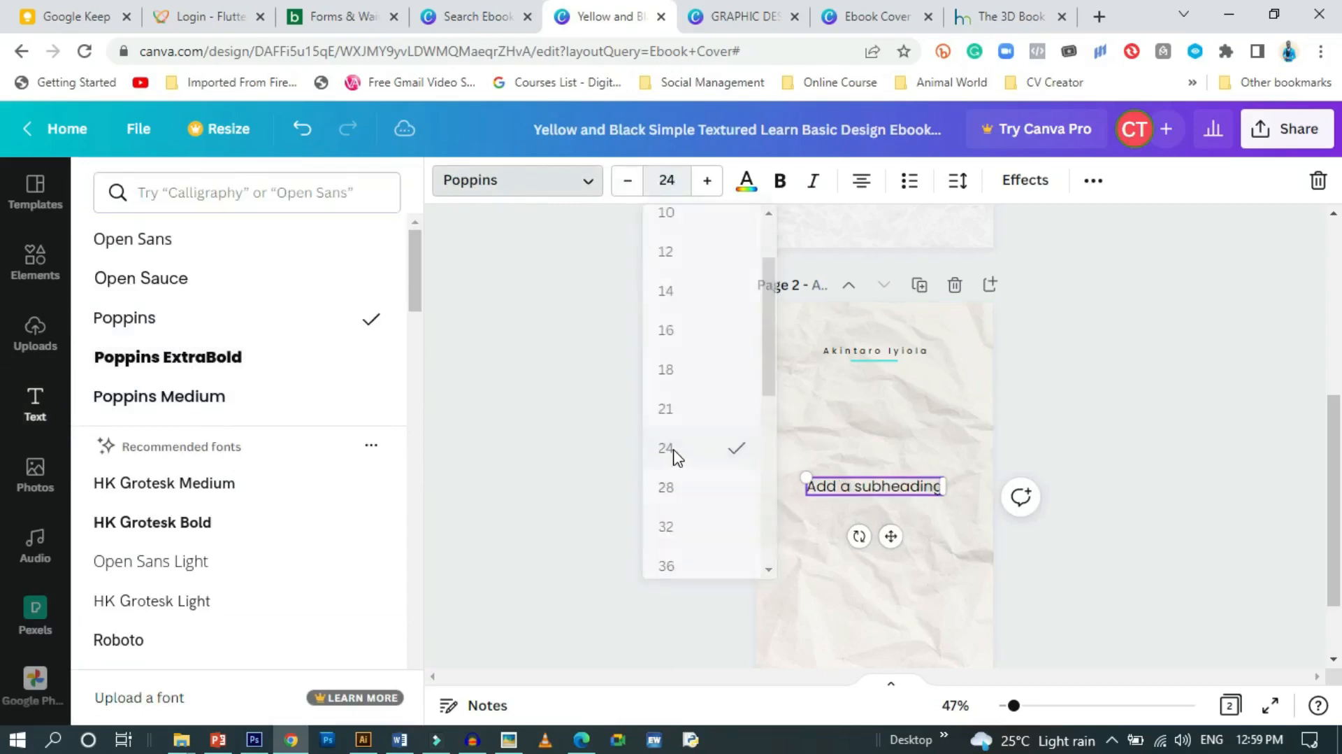
Replace the placeholder with 'learn about' in lowercase
{"action": "triple_click", "coordinate": [914, 485]}
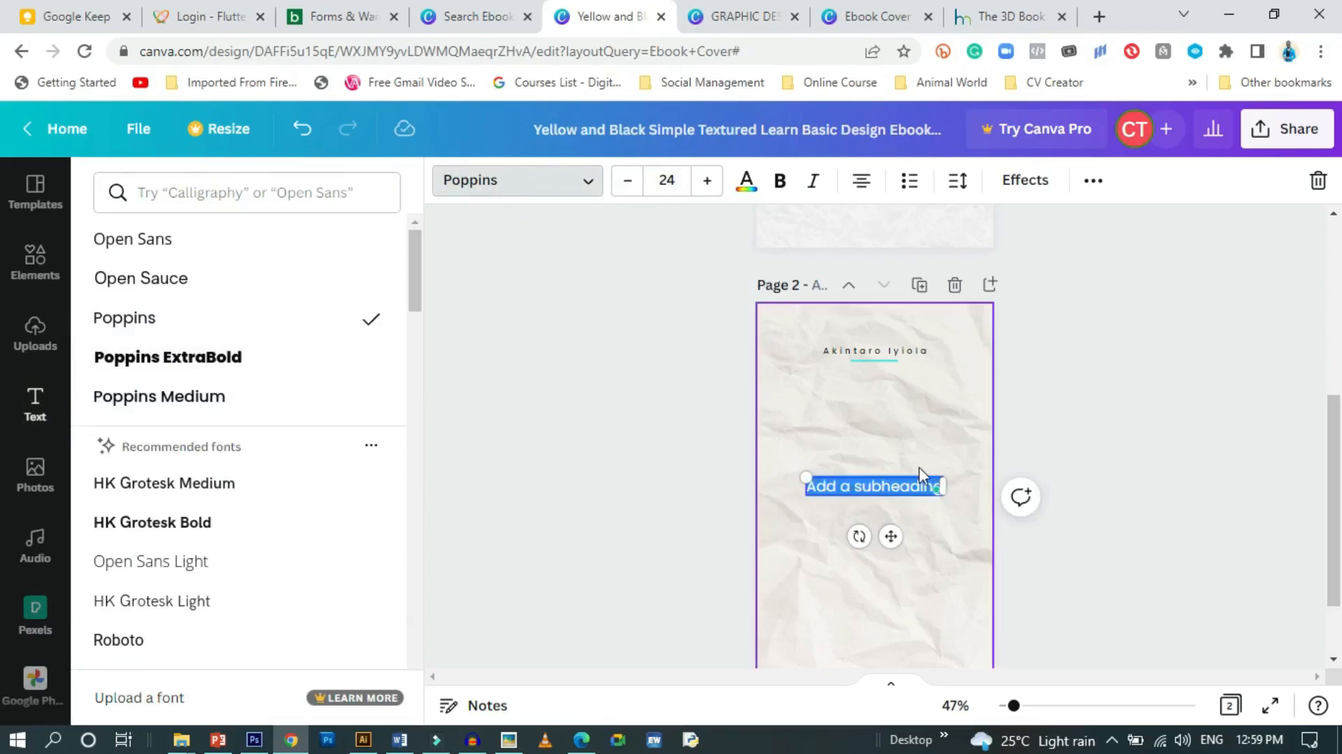
{"action": "type", "text": "Lea"}
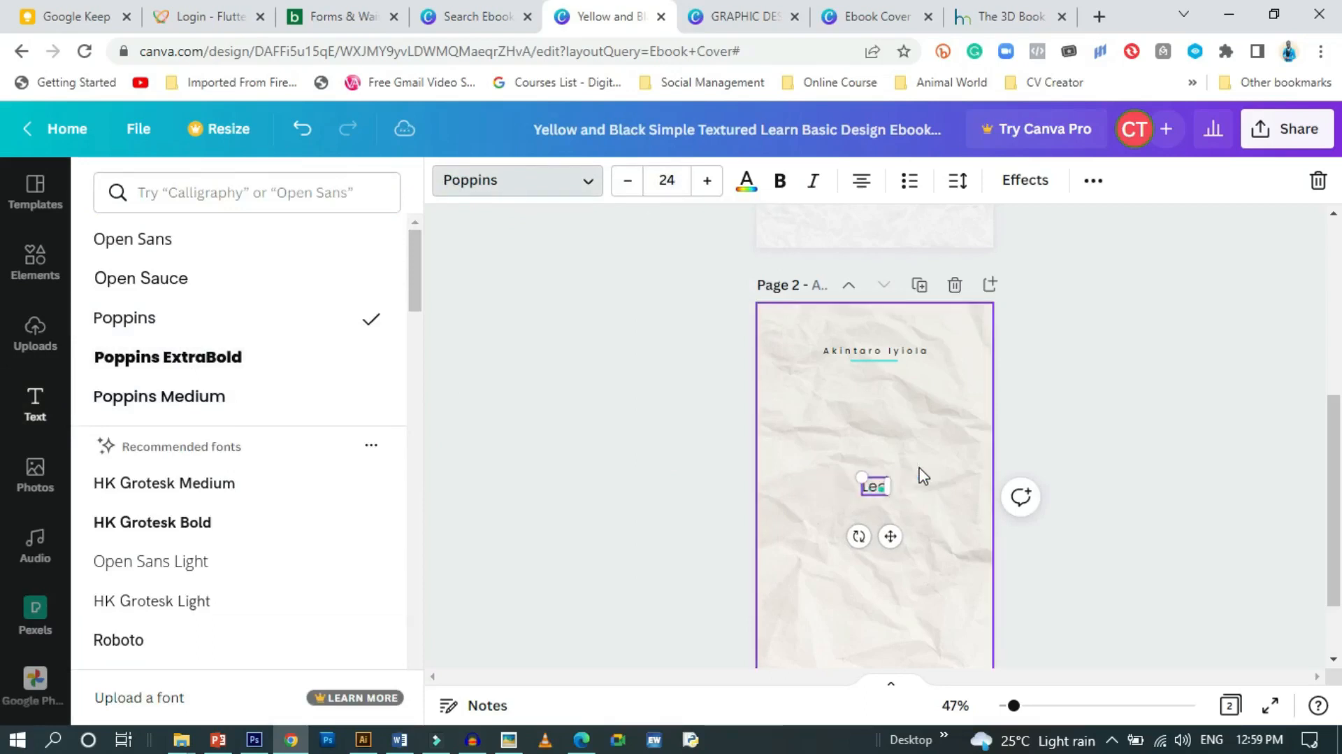
{"action": "type", "text": "rn"}
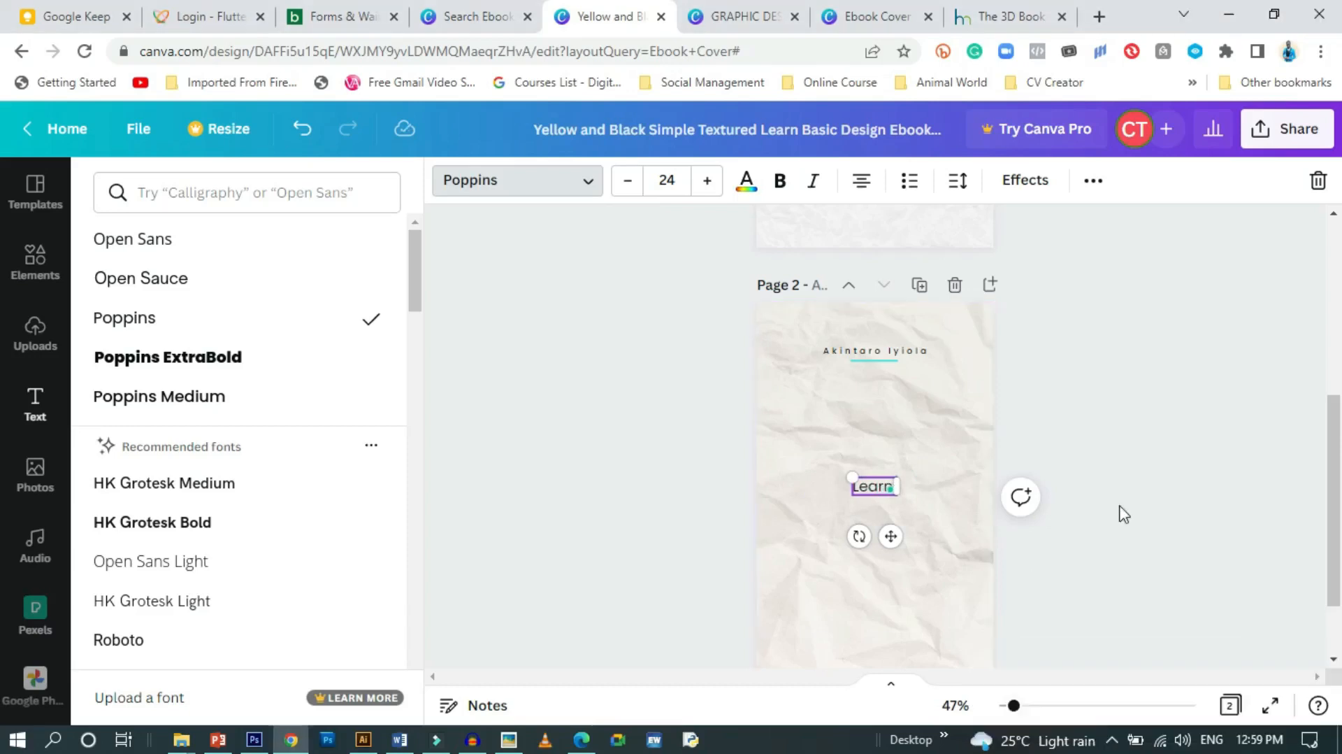
{"action": "type", "text": " abou"}
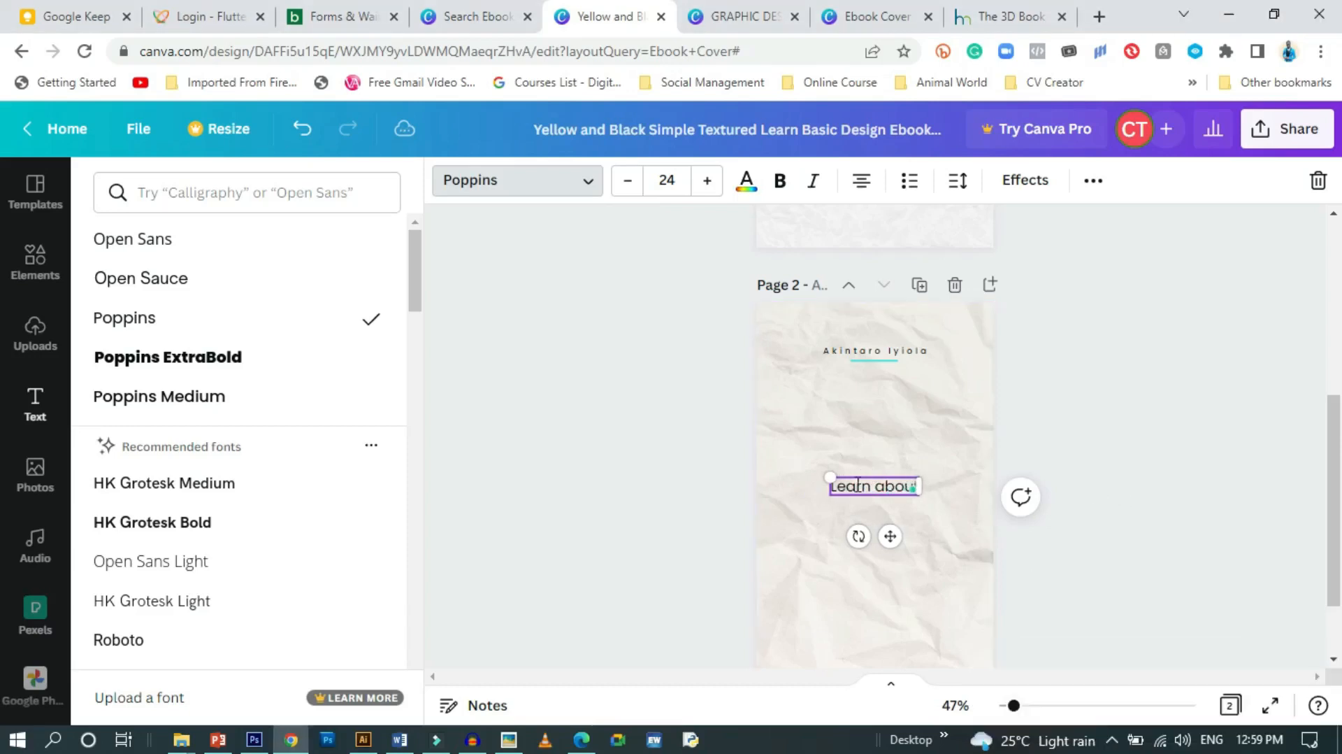
{"action": "key", "text": "BackSpace"}
{"action": "type", "text": "l"}
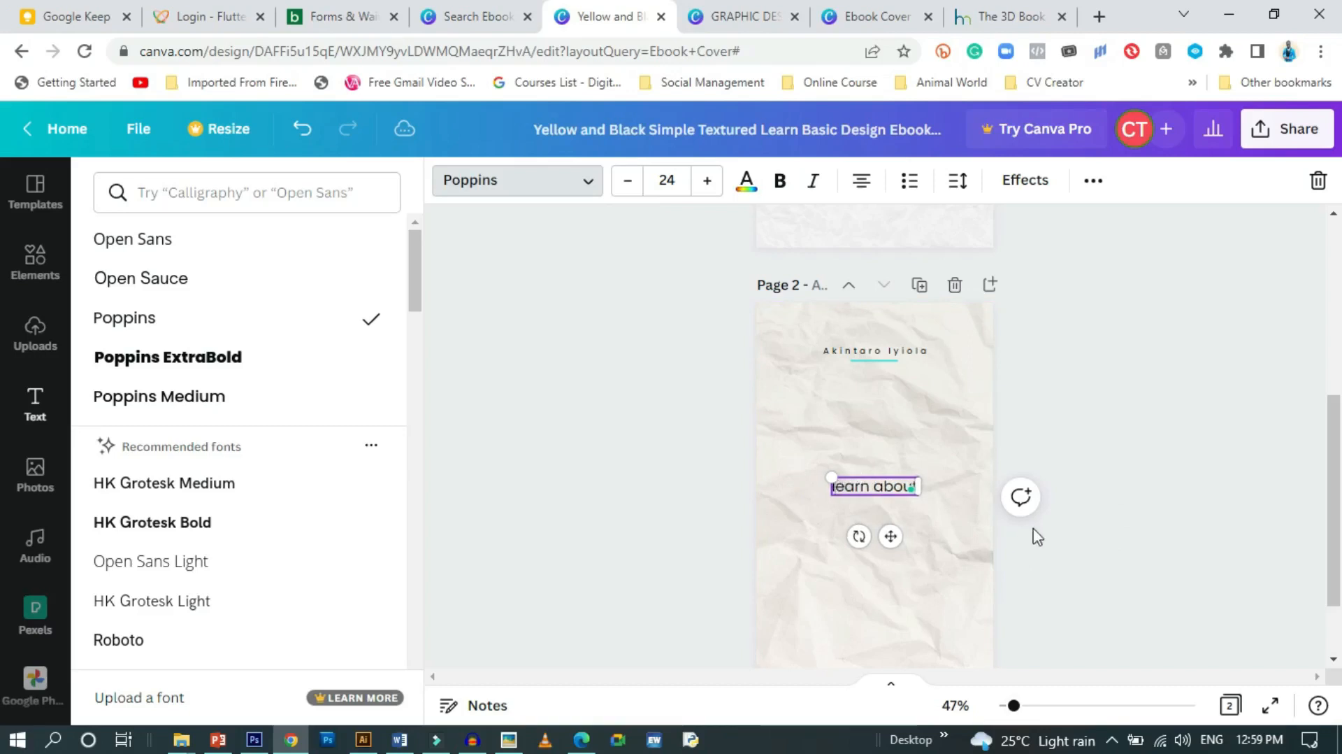
Move 'learn about' up and to the right, then reselect it
{"action": "left_click_drag", "start_coordinate": [890, 536], "coordinate": [920, 519]}
{"action": "left_click", "coordinate": [1077, 539]}
{"action": "left_click", "coordinate": [1078, 542]}
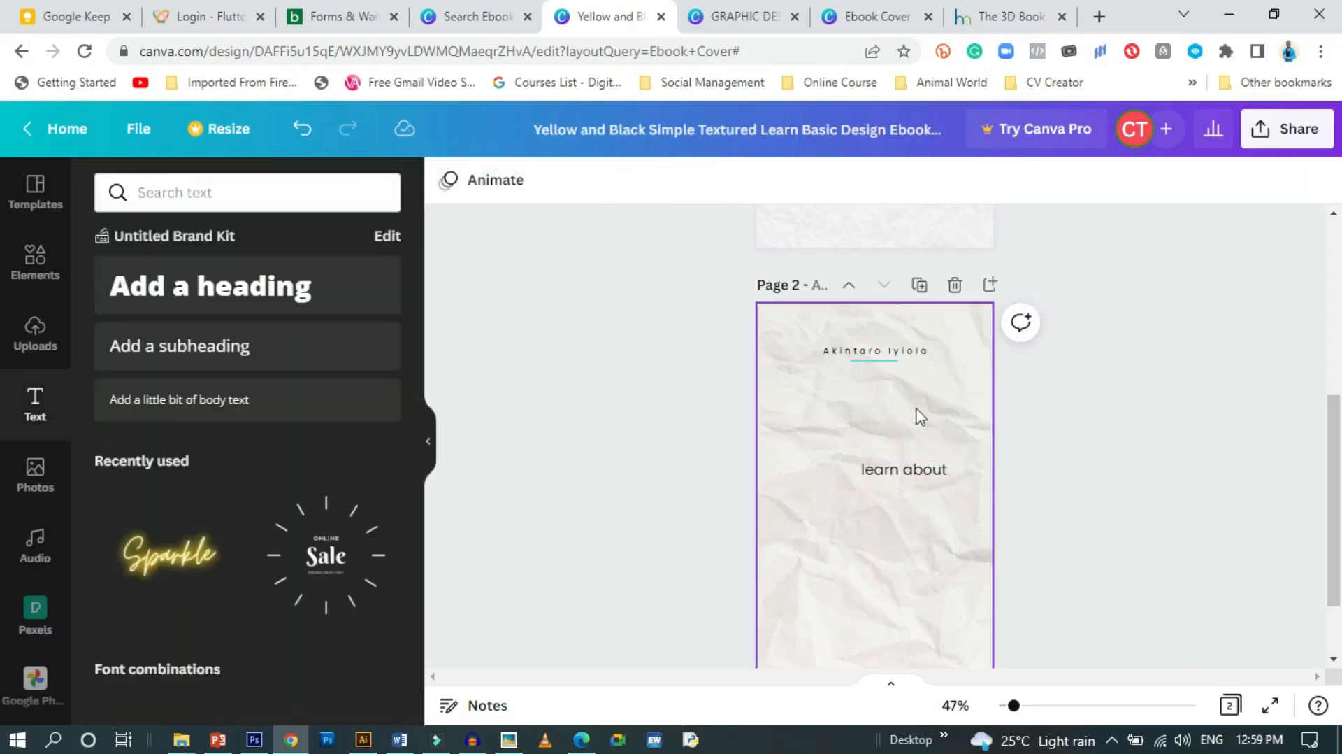
{"action": "scroll", "coordinate": [925, 500], "scroll_direction": "down", "scroll_amount": 2}
{"action": "left_click", "coordinate": [887, 365]}
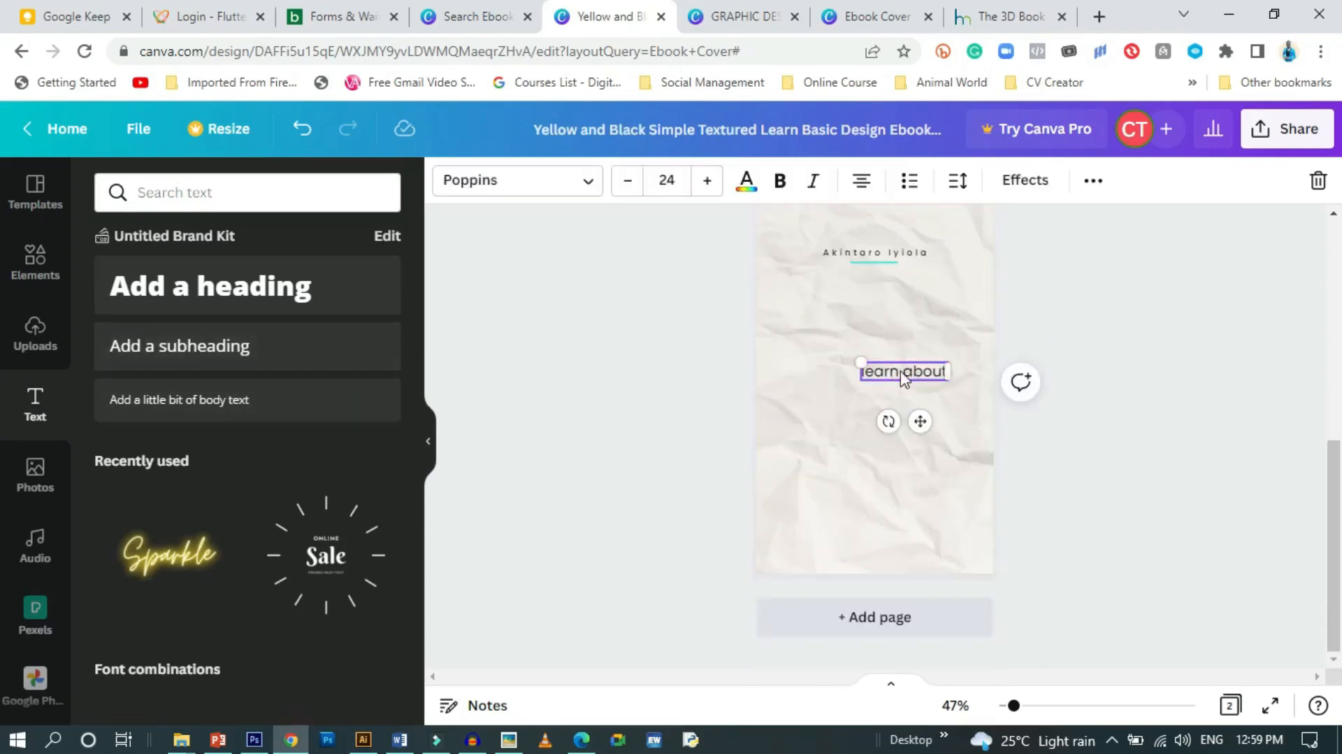
Duplicate 'learn about' just below itself and retype the copy as 'digital media'
{"action": "left_click", "coordinate": [1089, 183]}
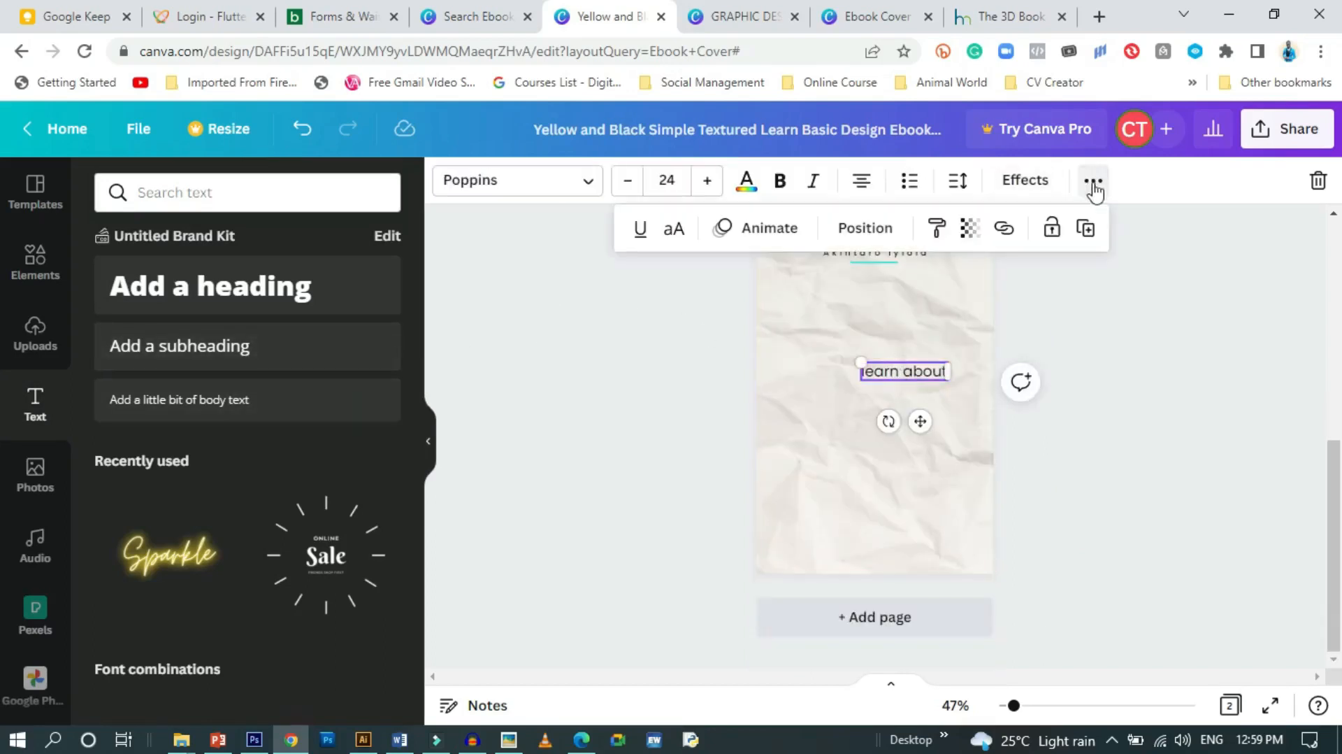
{"action": "left_click", "coordinate": [1085, 229]}
{"action": "left_click_drag", "start_coordinate": [929, 430], "coordinate": [876, 447]}
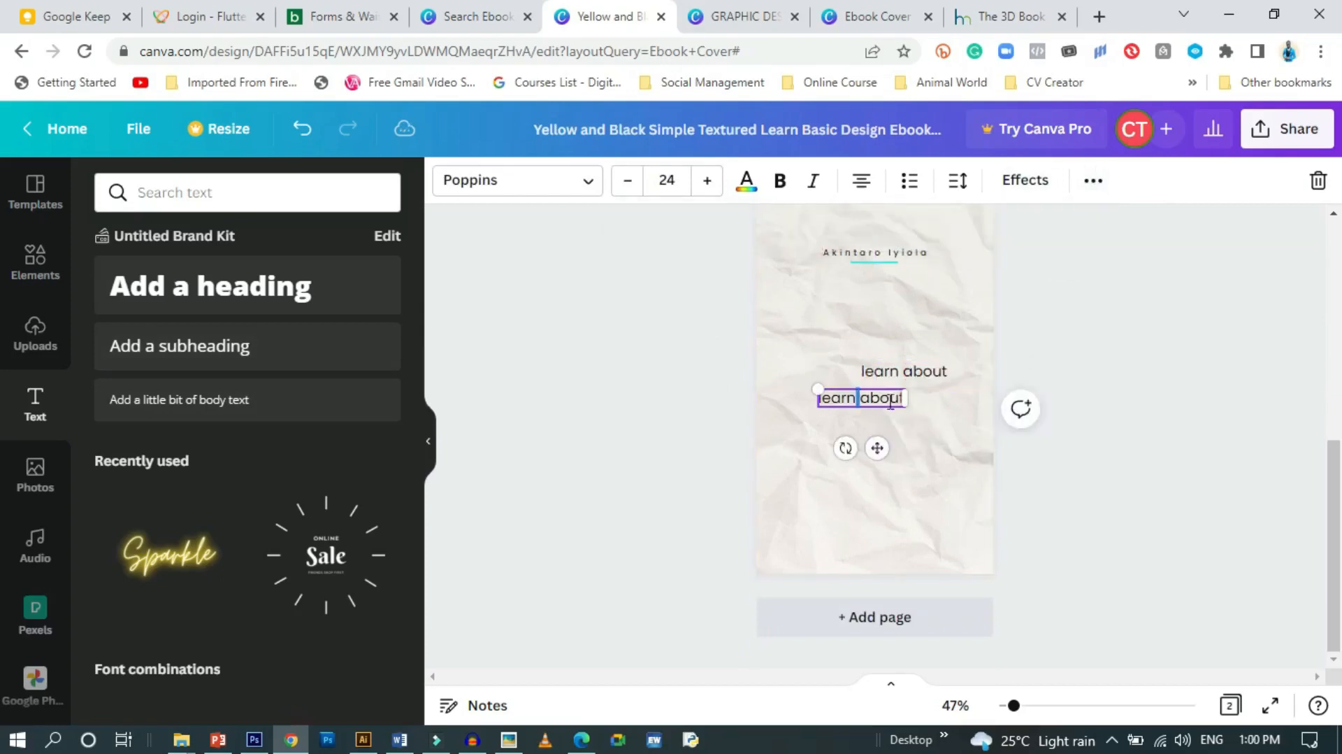
{"action": "key", "text": "ctrl+a"}
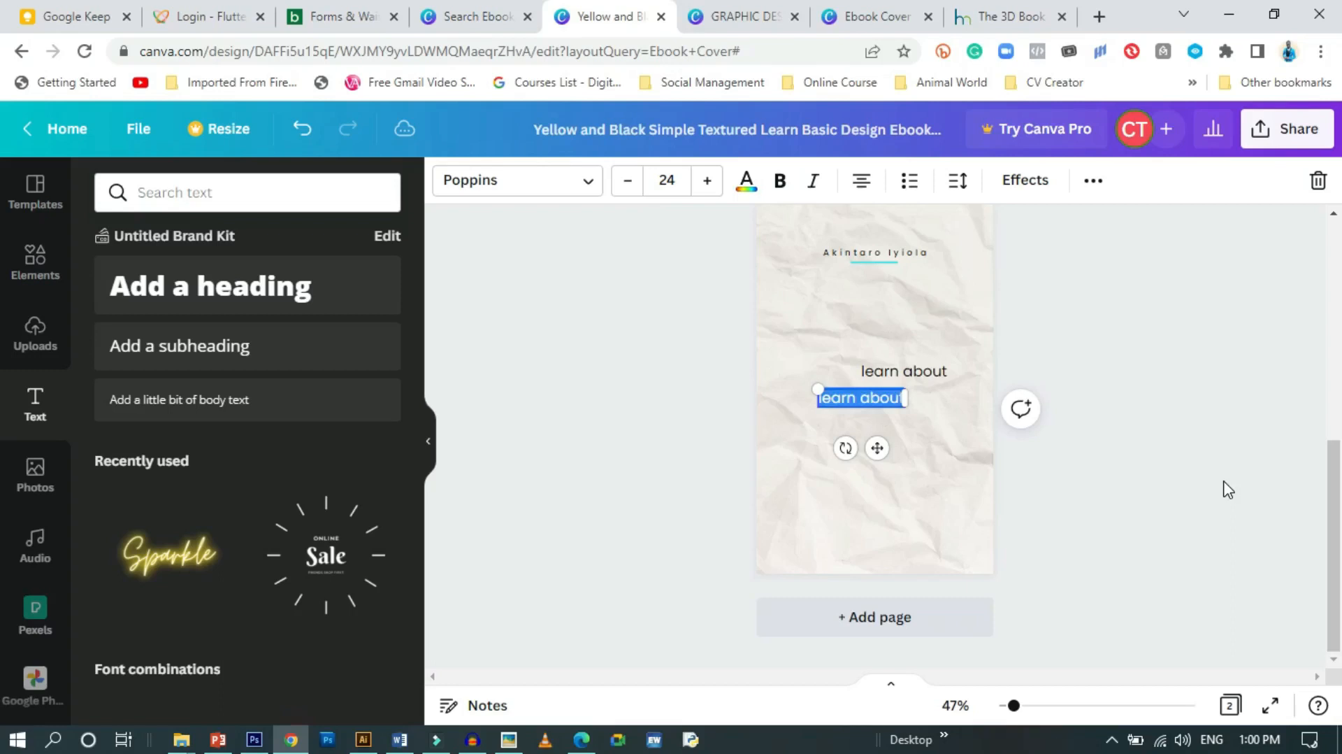
{"action": "type", "text": "dicita"}
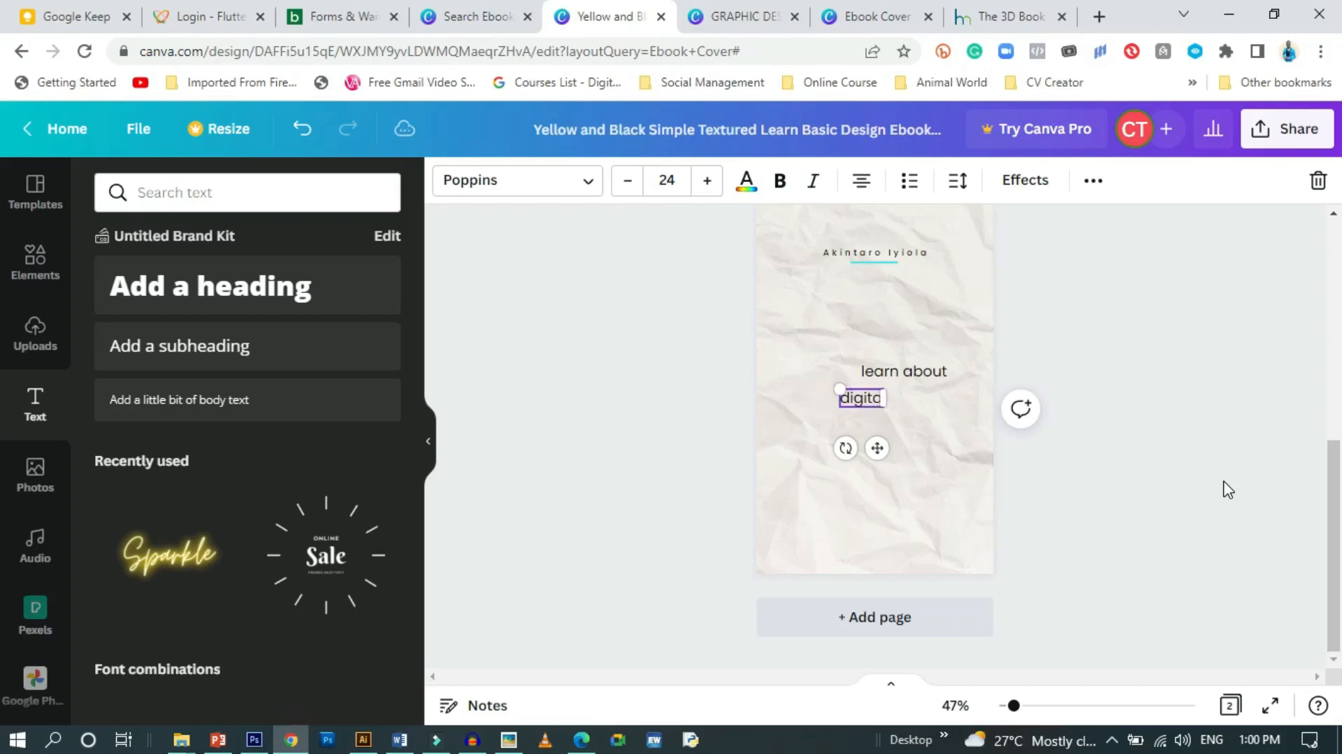
{"action": "type", "text": "l medic"}
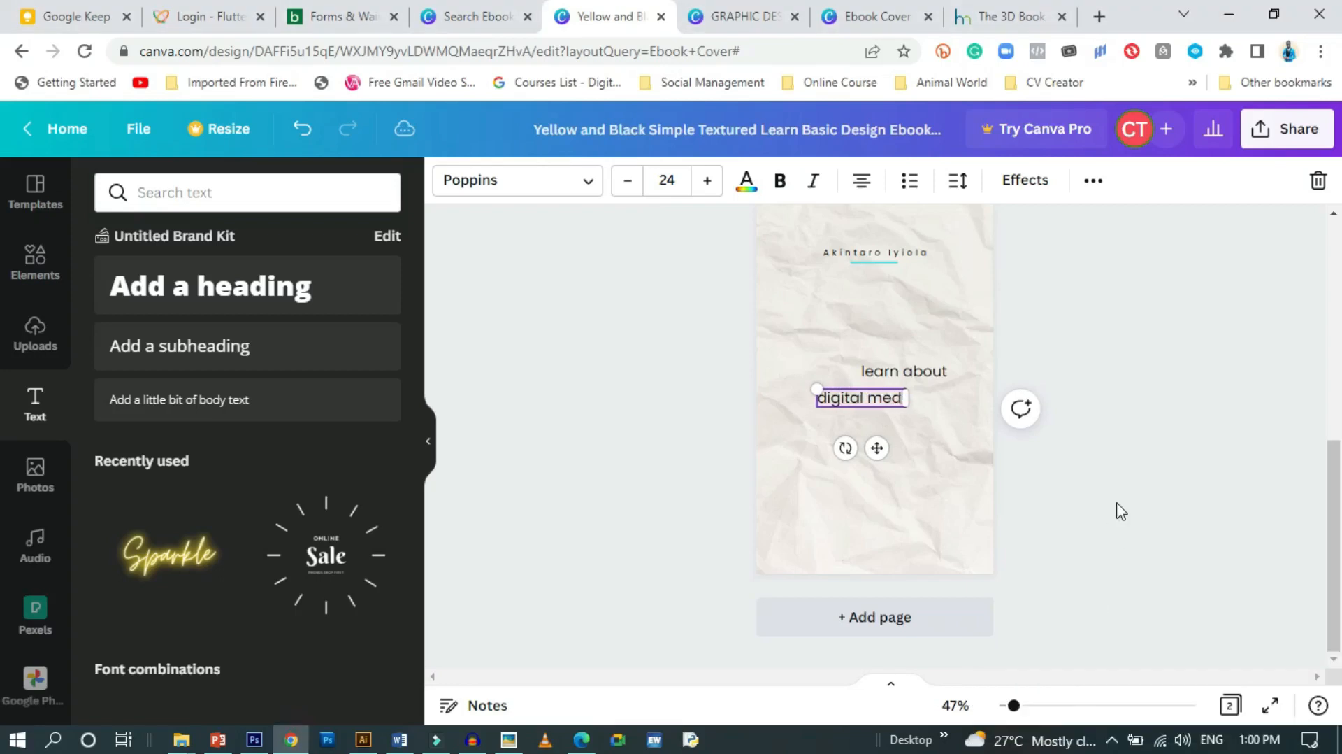
{"action": "scroll", "coordinate": [930, 448], "scroll_direction": "up", "scroll_amount": 4}
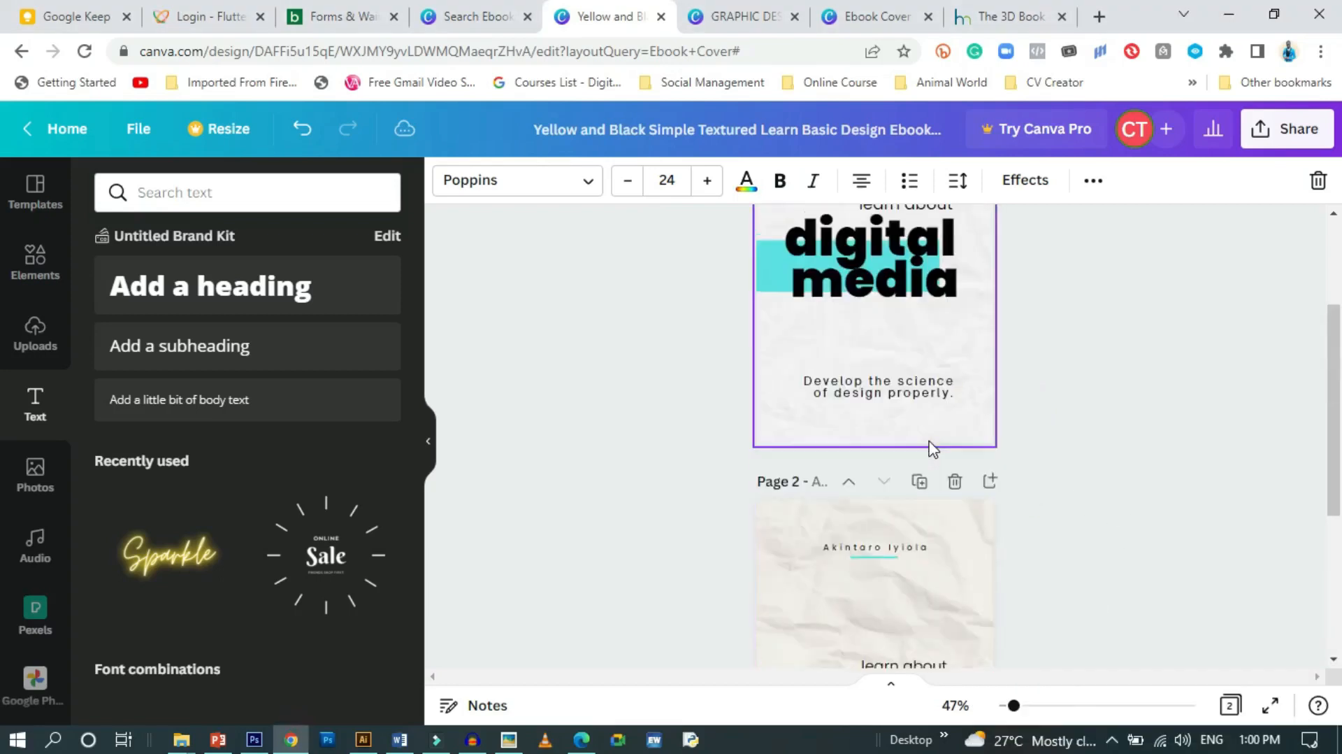
{"action": "scroll", "coordinate": [923, 449], "scroll_direction": "down", "scroll_amount": 4}
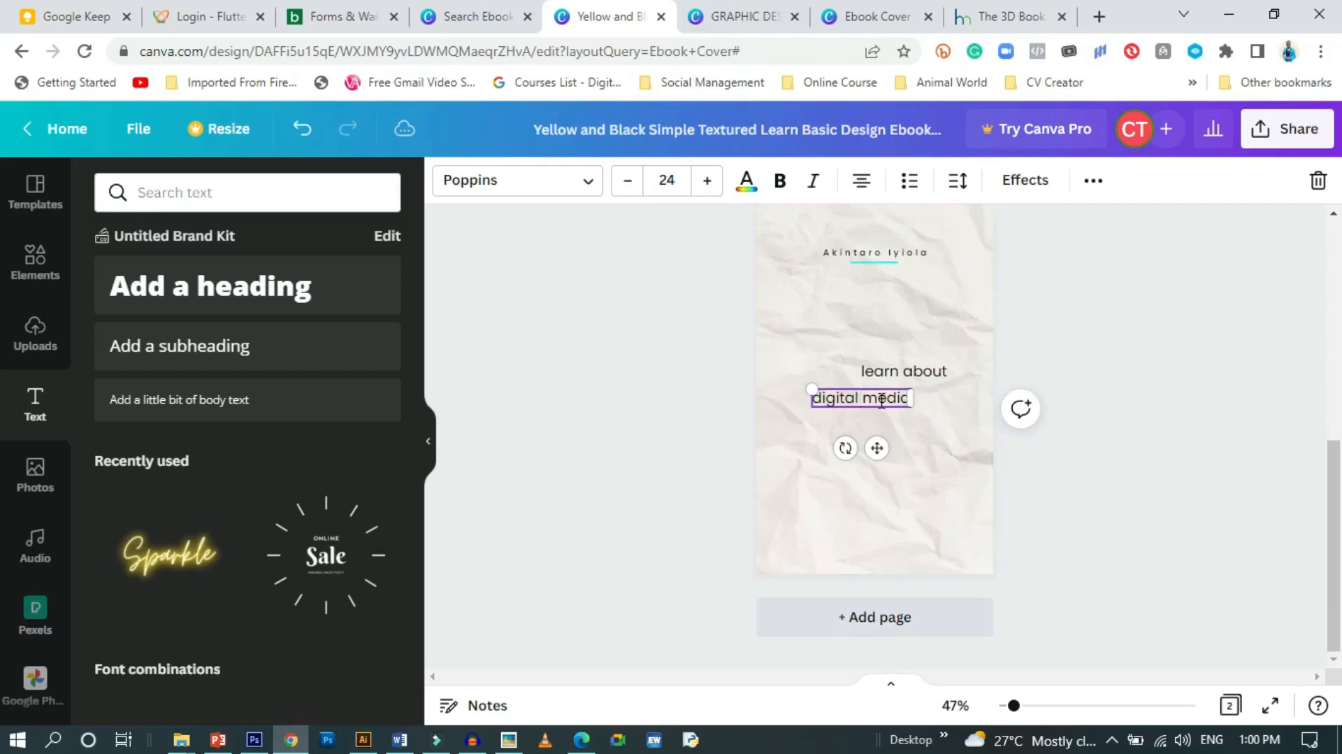
Set 'digital media' to size 42 and break it onto two lines
{"action": "left_click", "coordinate": [678, 176]}
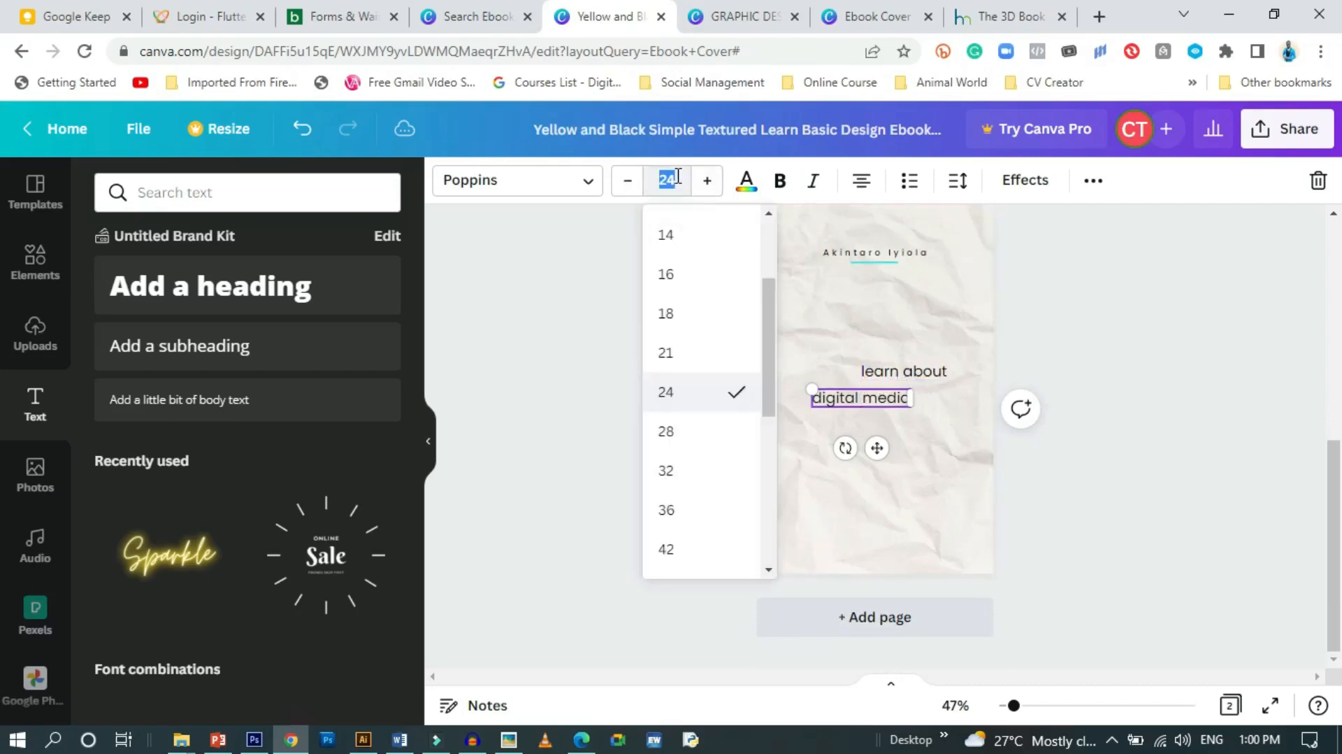
{"action": "left_click", "coordinate": [668, 559]}
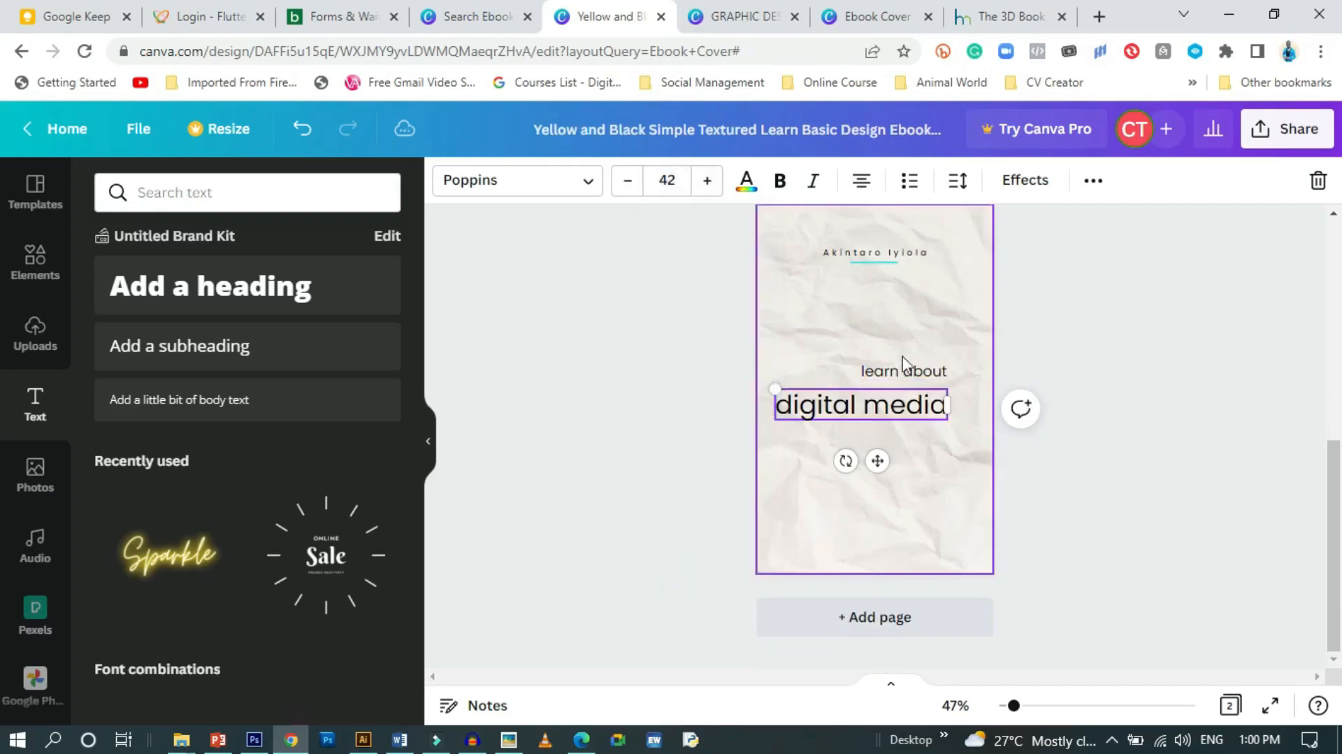
{"action": "left_click", "coordinate": [865, 406]}
{"action": "key", "text": "Return"}
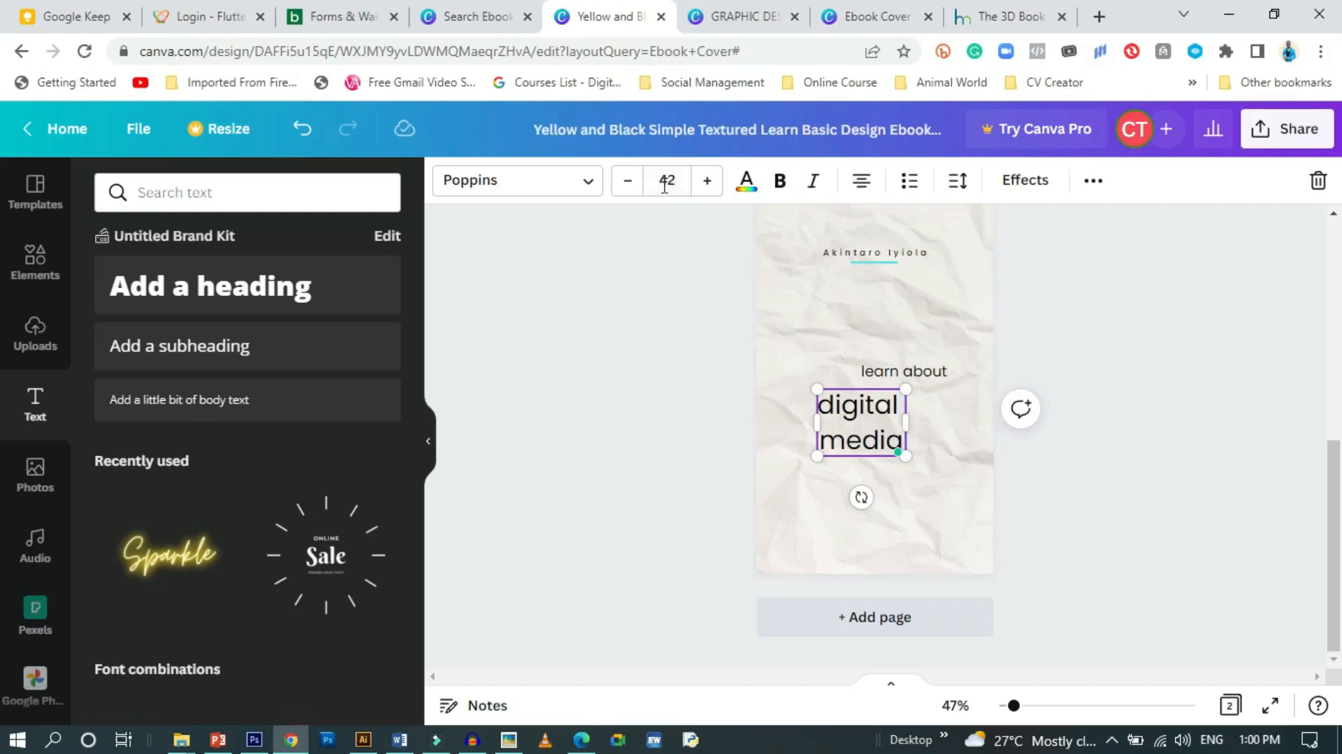
Set all of 'digital media' in Poppins ExtraBold
{"action": "left_click", "coordinate": [572, 183]}
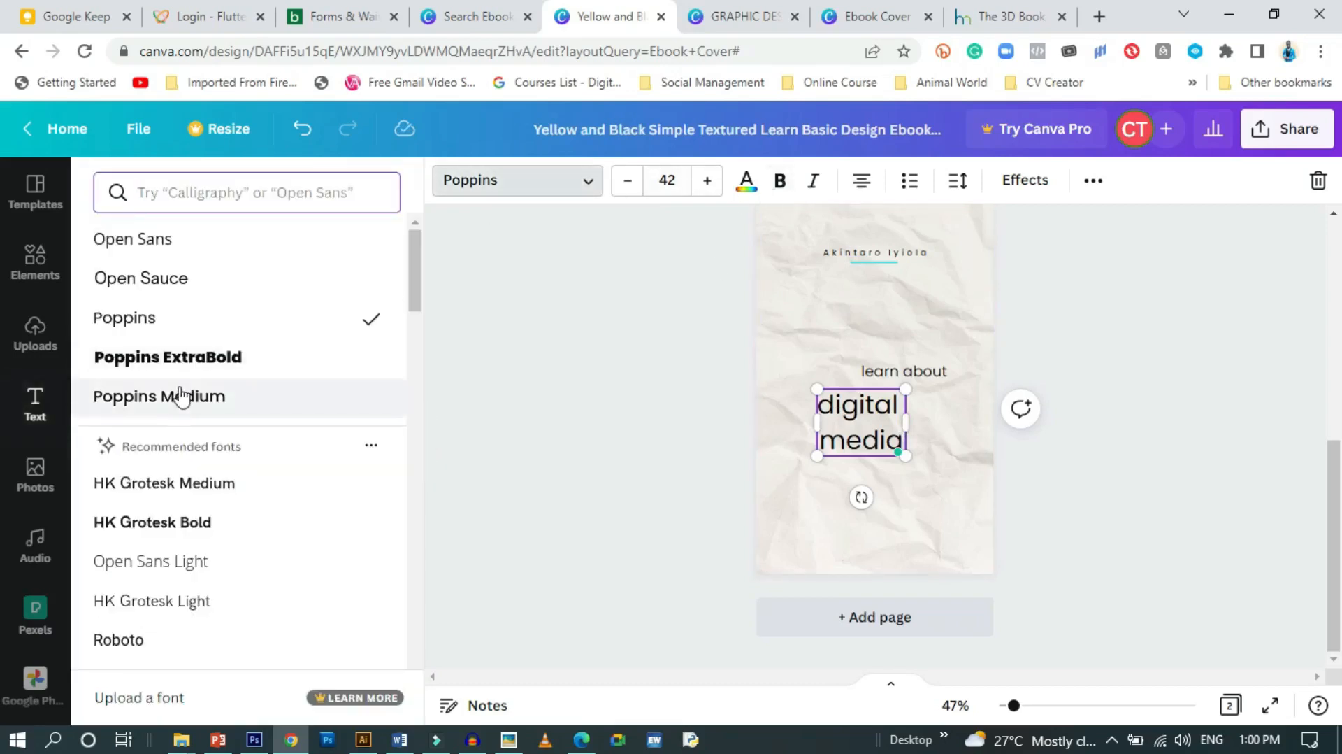
{"action": "left_click", "coordinate": [179, 396]}
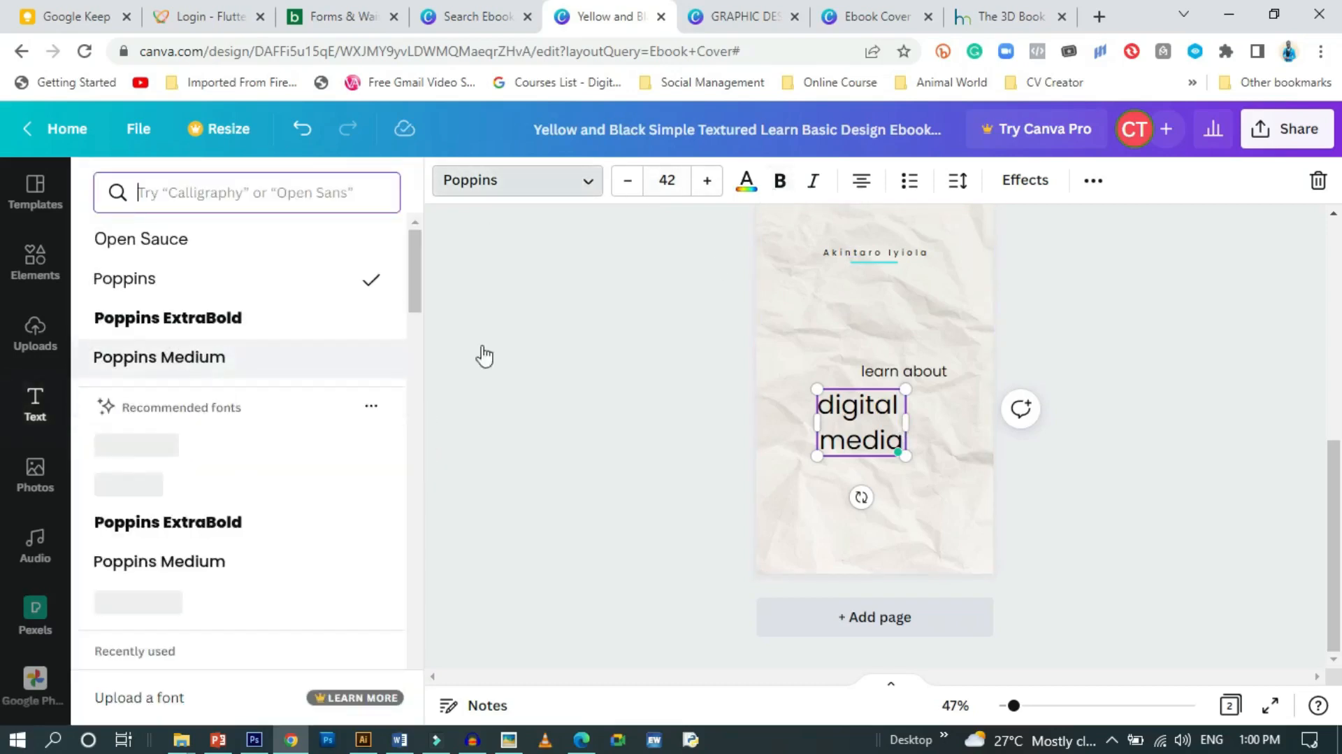
{"action": "left_click", "coordinate": [569, 183]}
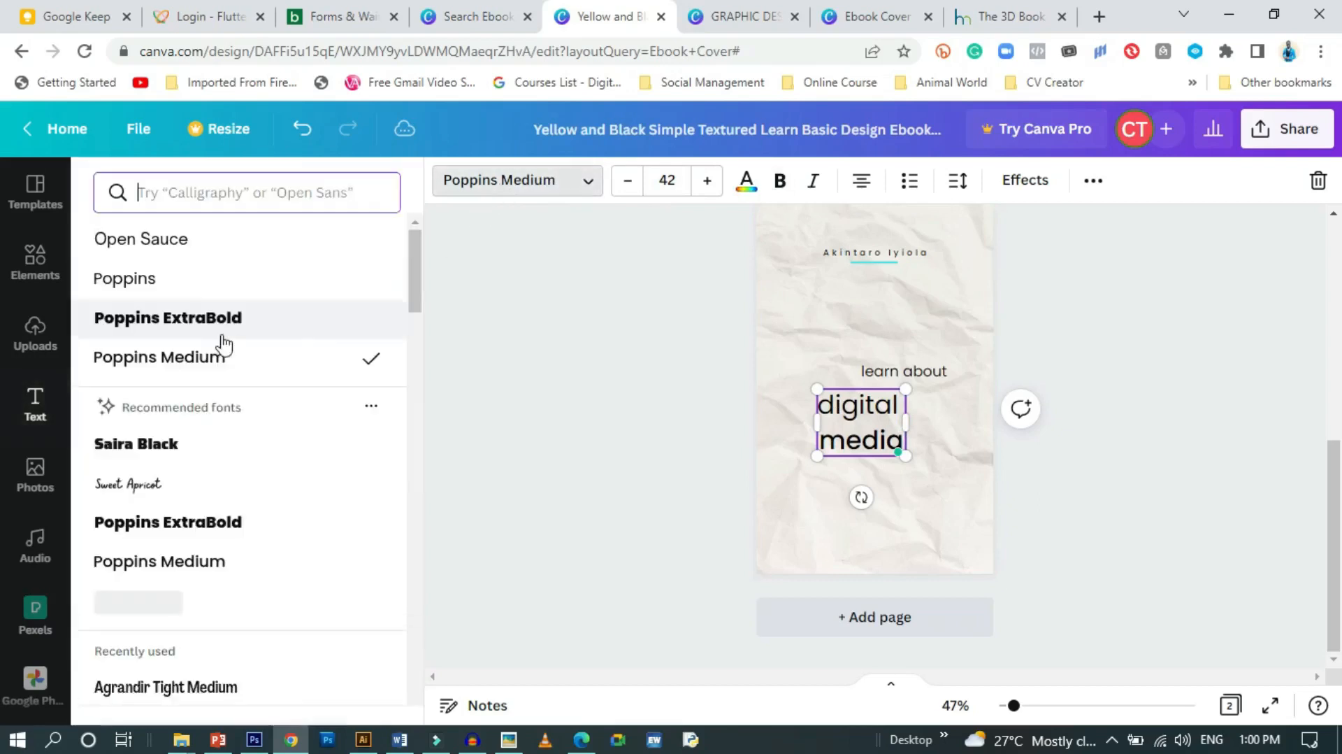
{"action": "left_click", "coordinate": [218, 318]}
{"action": "left_click", "coordinate": [907, 405]}
{"action": "key", "text": "ctrl+a"}
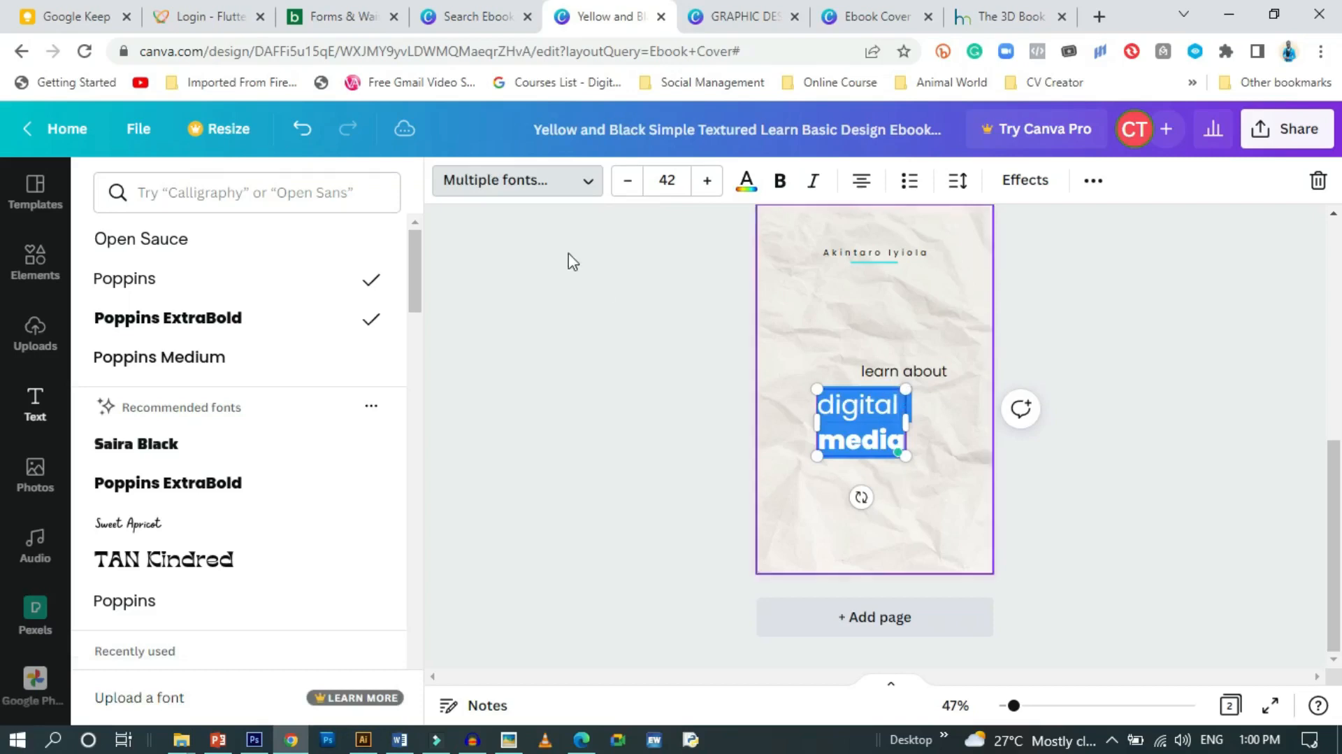
{"action": "left_click", "coordinate": [542, 197]}
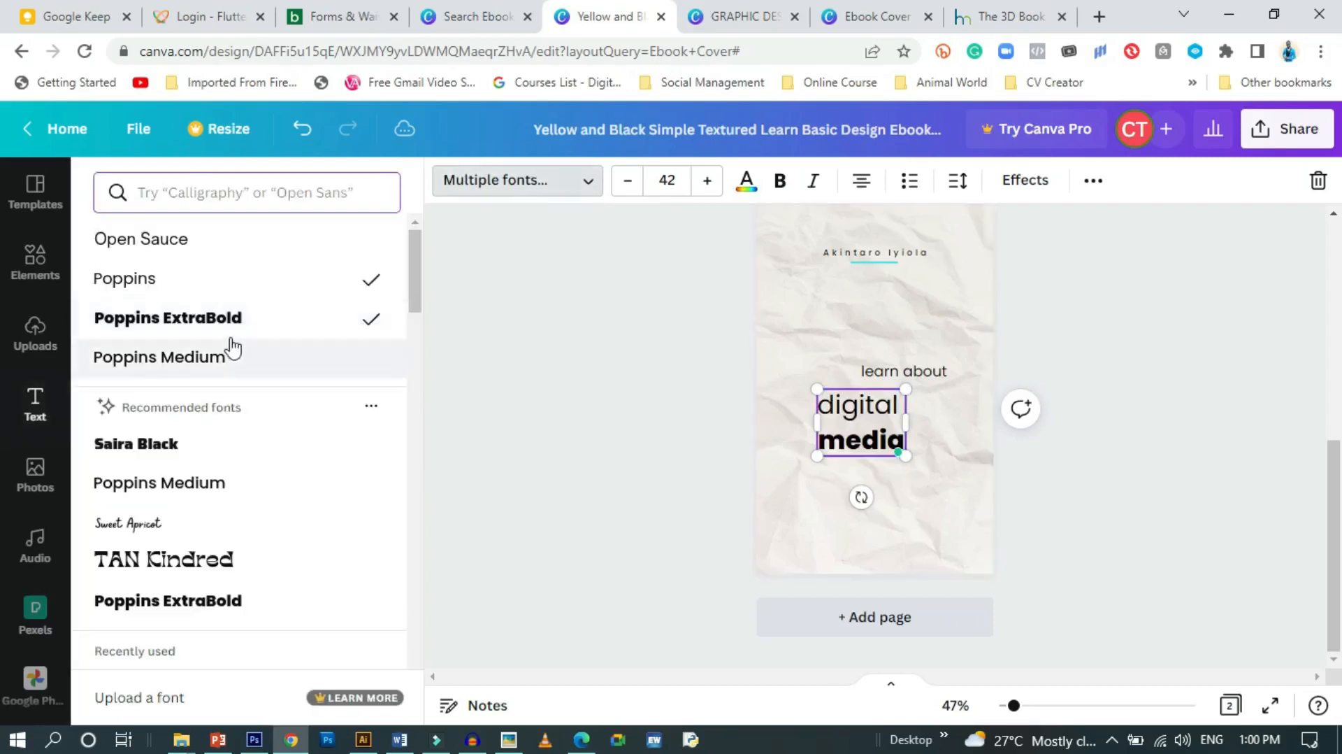
{"action": "left_click", "coordinate": [229, 319]}
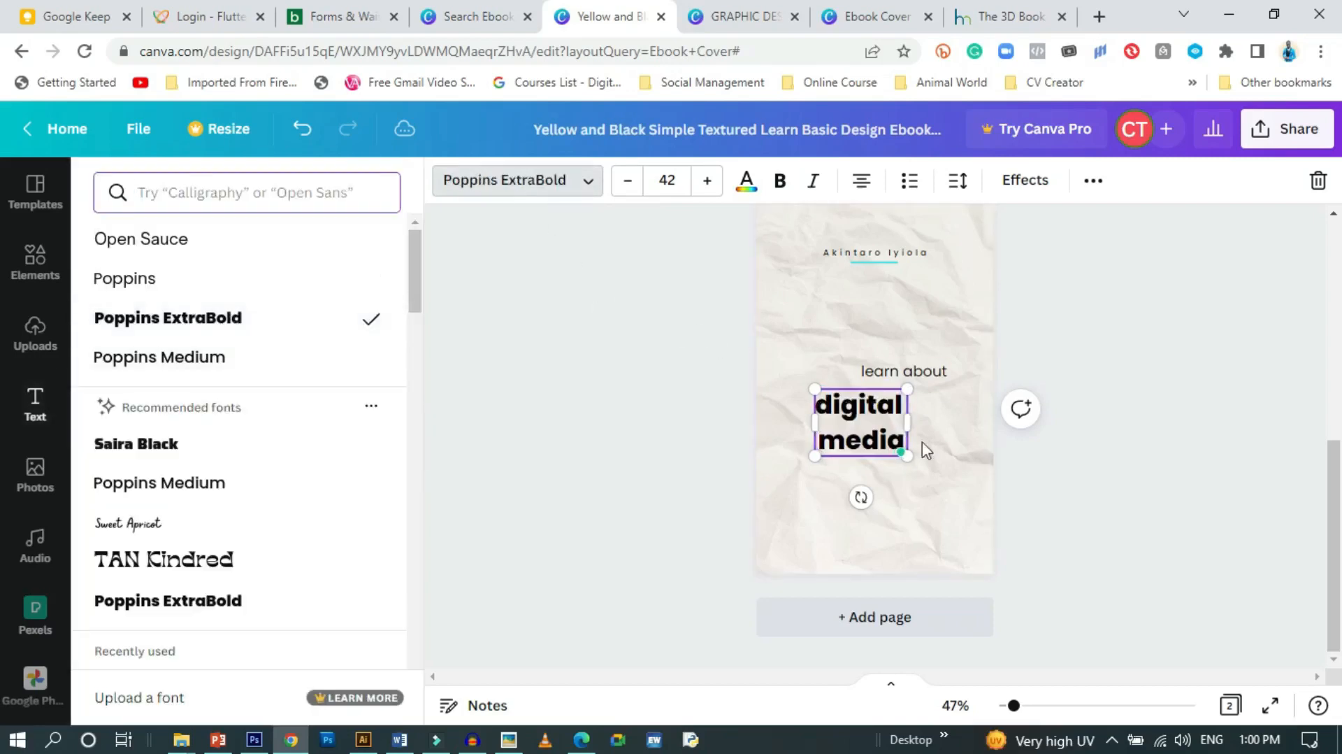
Tighten the line spacing to about 0.94 and enlarge 'digital media' to about 78
{"action": "left_click", "coordinate": [969, 199]}
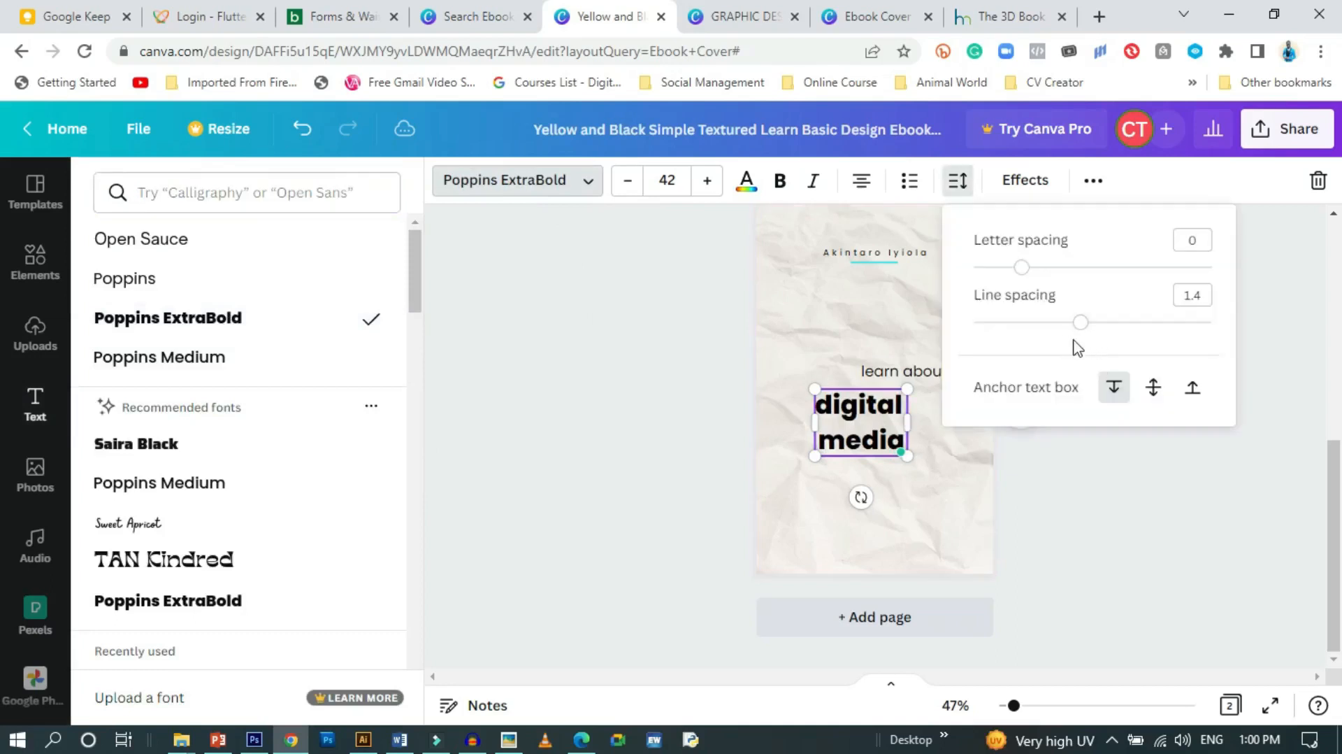
{"action": "left_click_drag", "start_coordinate": [1079, 326], "coordinate": [1026, 321]}
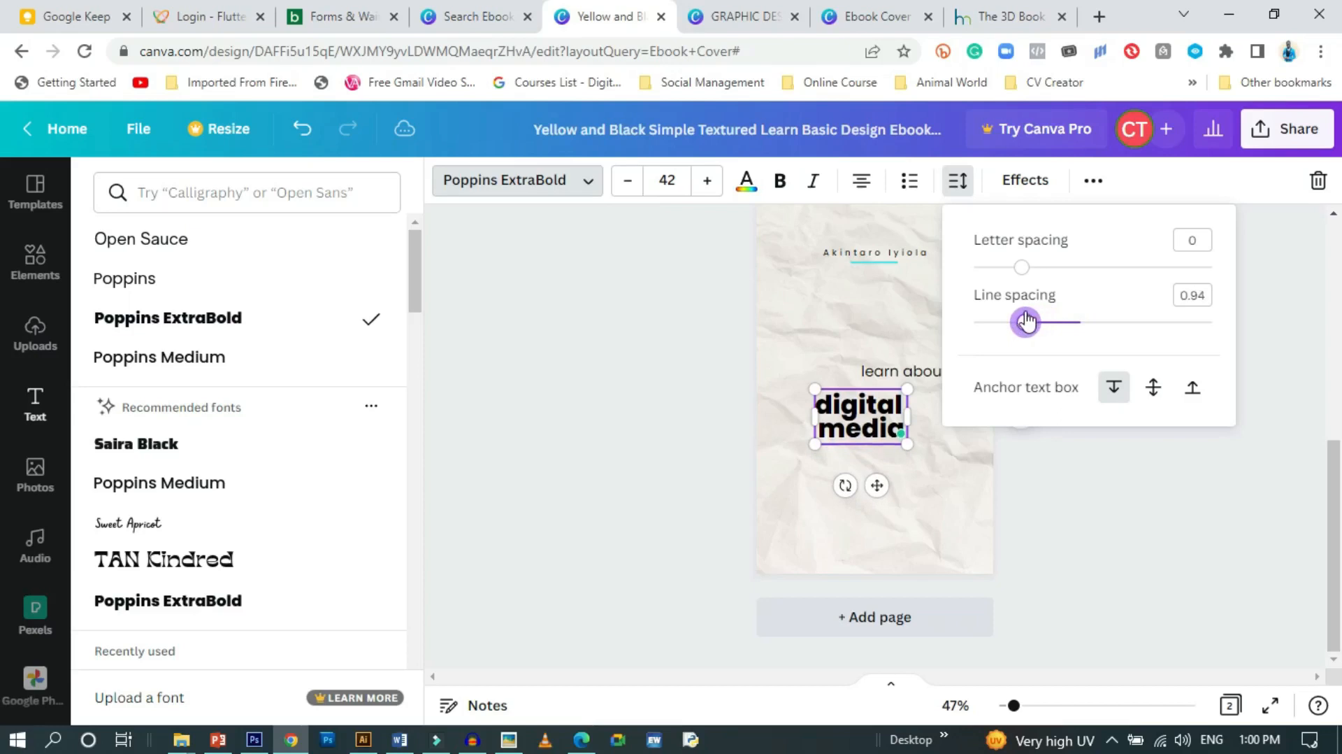
{"action": "left_click", "coordinate": [909, 451]}
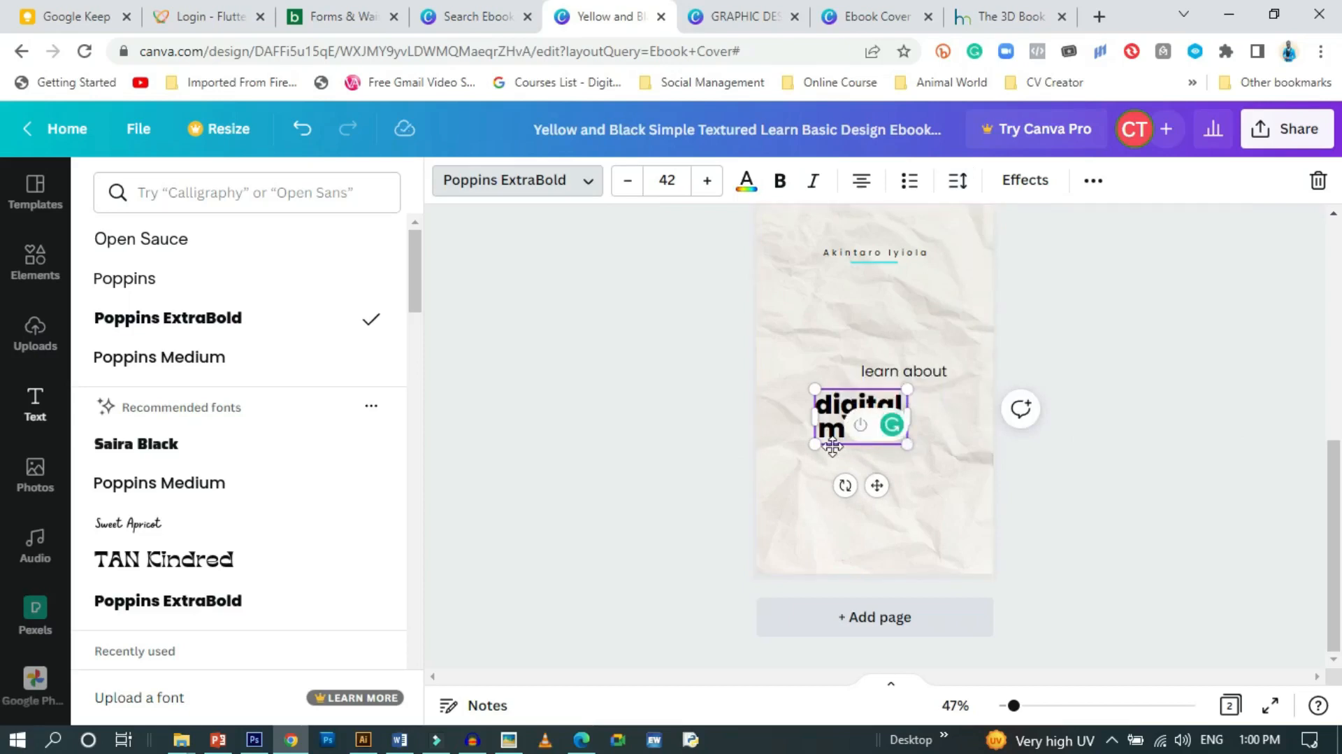
{"action": "left_click_drag", "start_coordinate": [797, 449], "coordinate": [724, 490]}
Raise 'learn about' and centre 'digital media' beneath it
{"action": "left_click_drag", "start_coordinate": [821, 493], "coordinate": [869, 476]}
{"action": "left_click_drag", "start_coordinate": [890, 371], "coordinate": [904, 321]}
{"action": "left_click", "coordinate": [893, 476]}
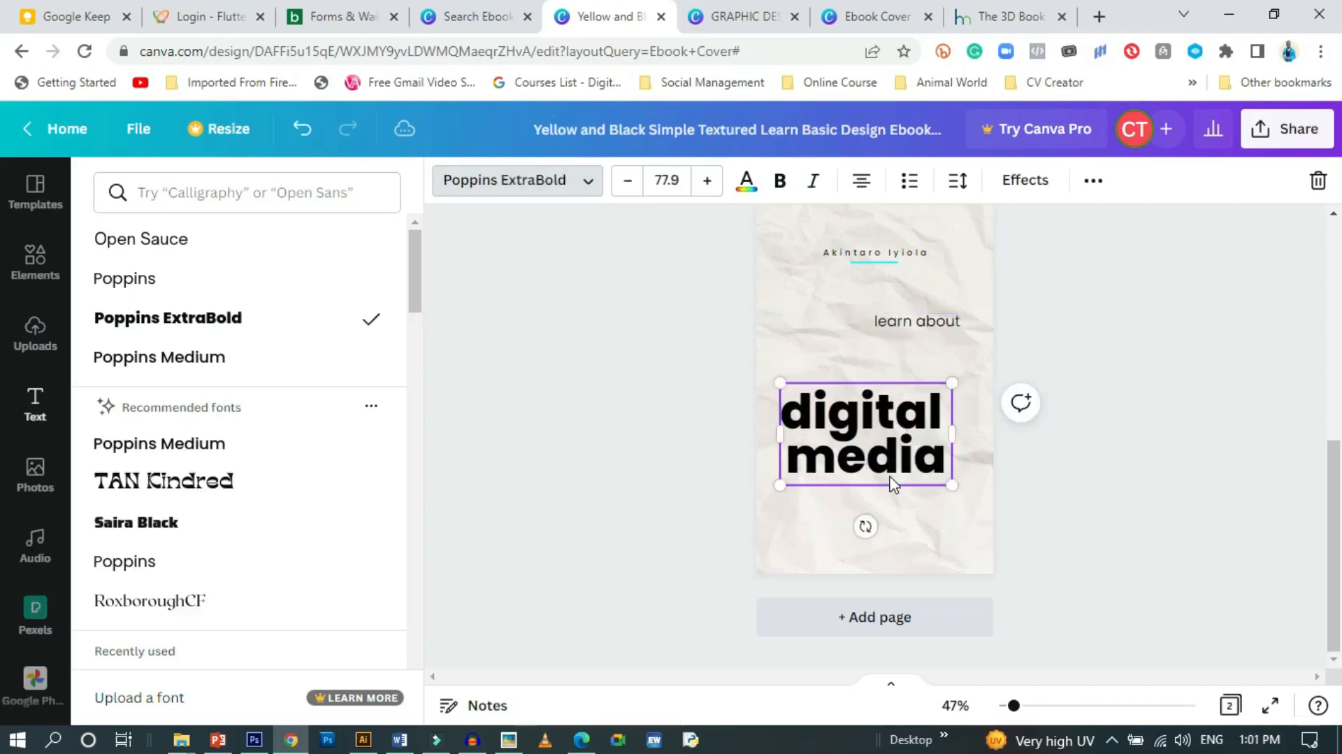
{"action": "left_click_drag", "start_coordinate": [887, 463], "coordinate": [890, 422]}
{"action": "scroll", "coordinate": [892, 455], "scroll_direction": "up", "scroll_amount": 5}
{"action": "scroll", "coordinate": [891, 507], "scroll_direction": "down", "scroll_amount": 3}
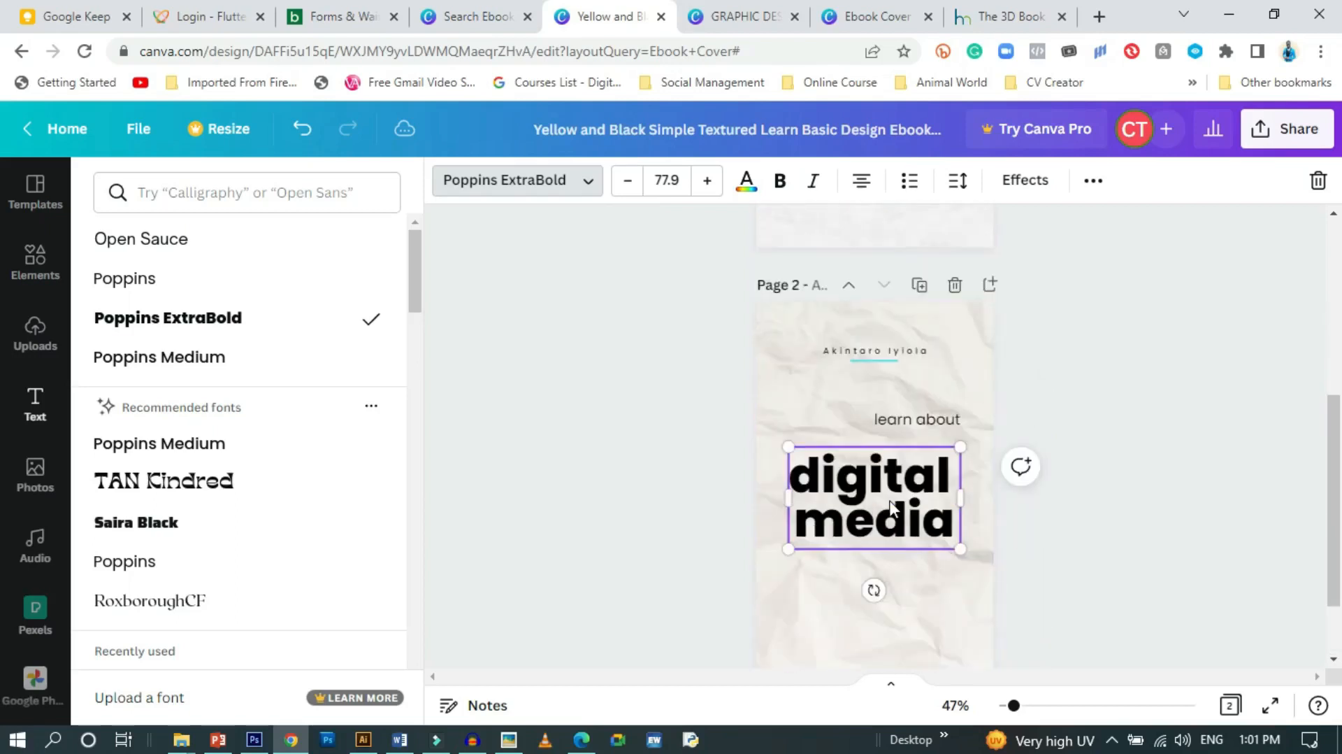
Match page 1 by setting 'digital media' to size 82, moving it up slightly
{"action": "scroll", "coordinate": [892, 505], "scroll_direction": "up", "scroll_amount": 5}
{"action": "left_click", "coordinate": [911, 357]}
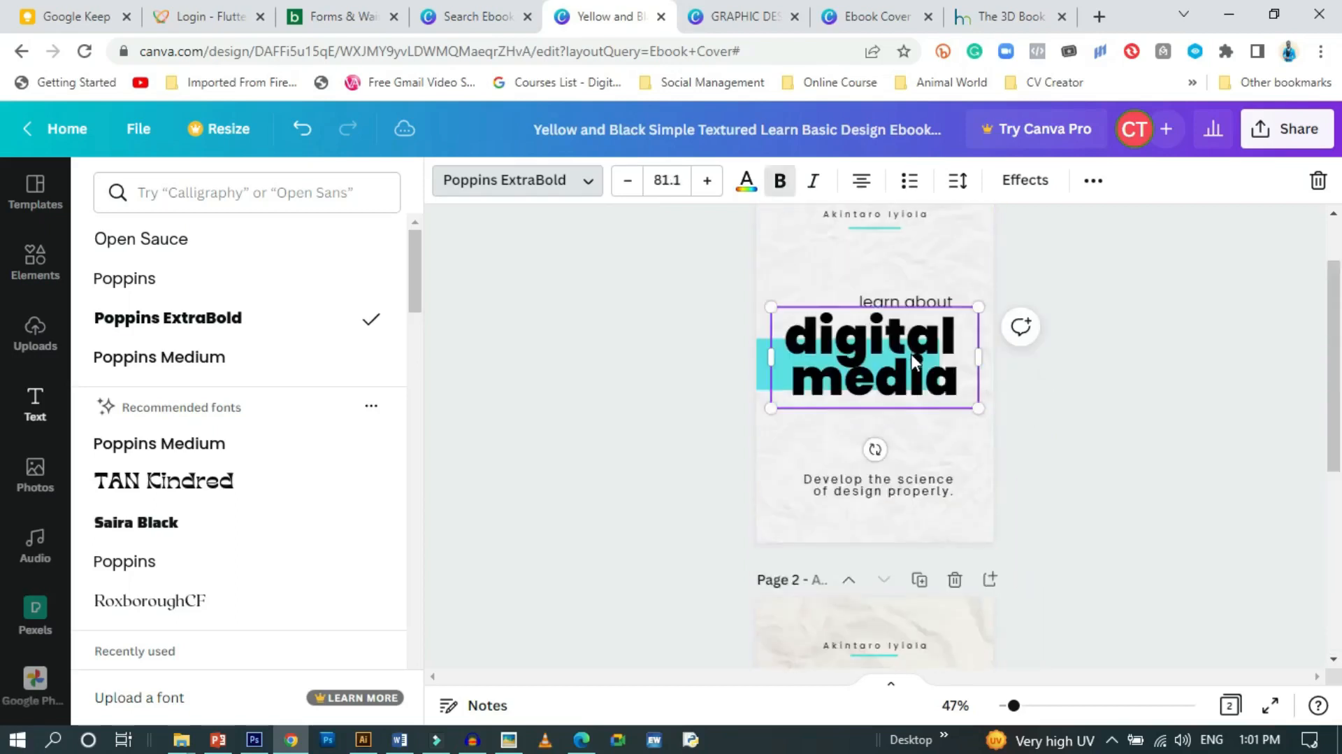
{"action": "scroll", "coordinate": [902, 391], "scroll_direction": "down", "scroll_amount": 5}
{"action": "left_click", "coordinate": [881, 492]}
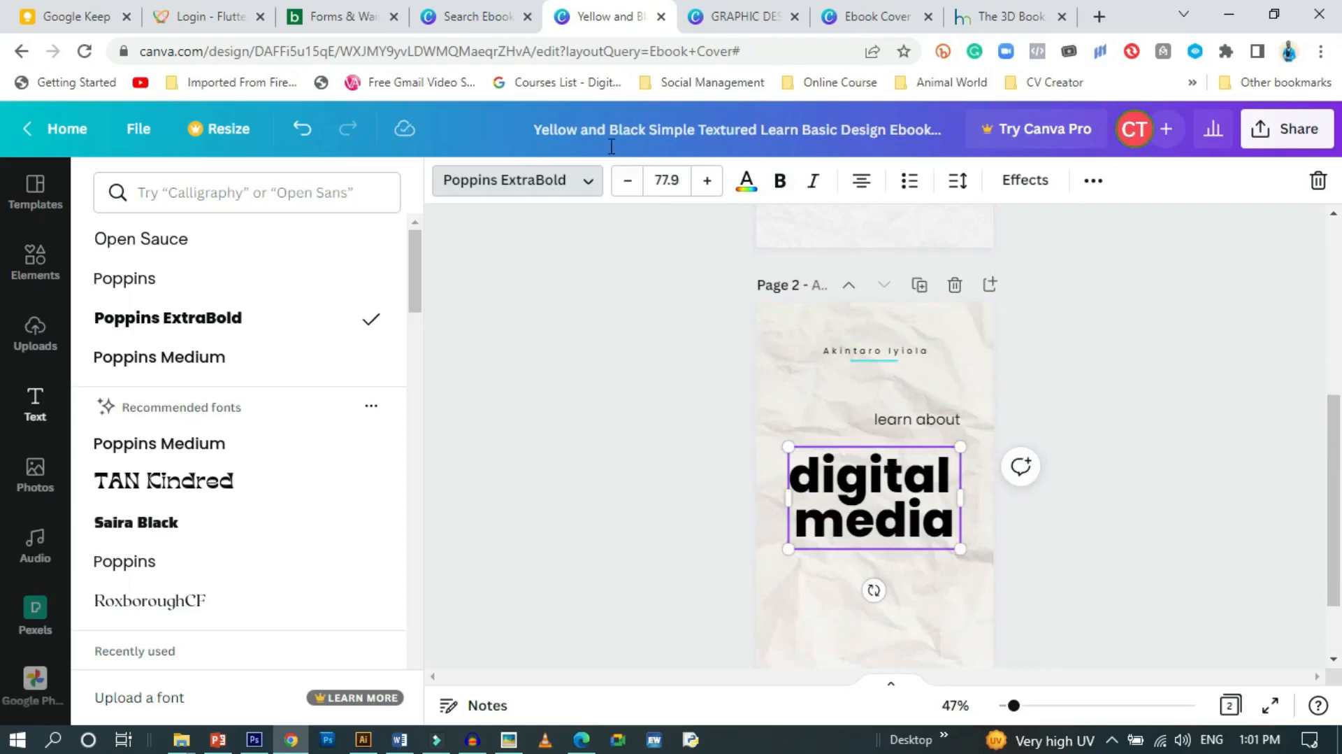
{"action": "left_click", "coordinate": [686, 178]}
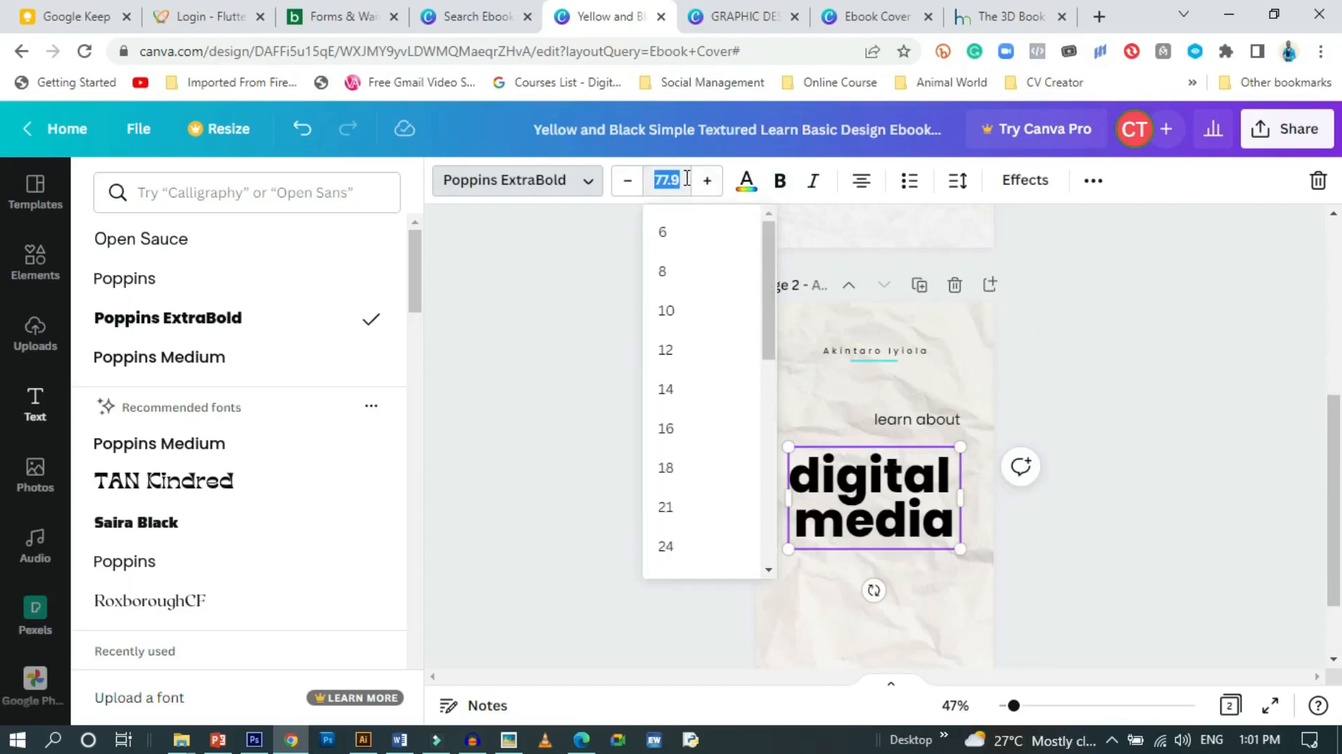
{"action": "type", "text": "82"}
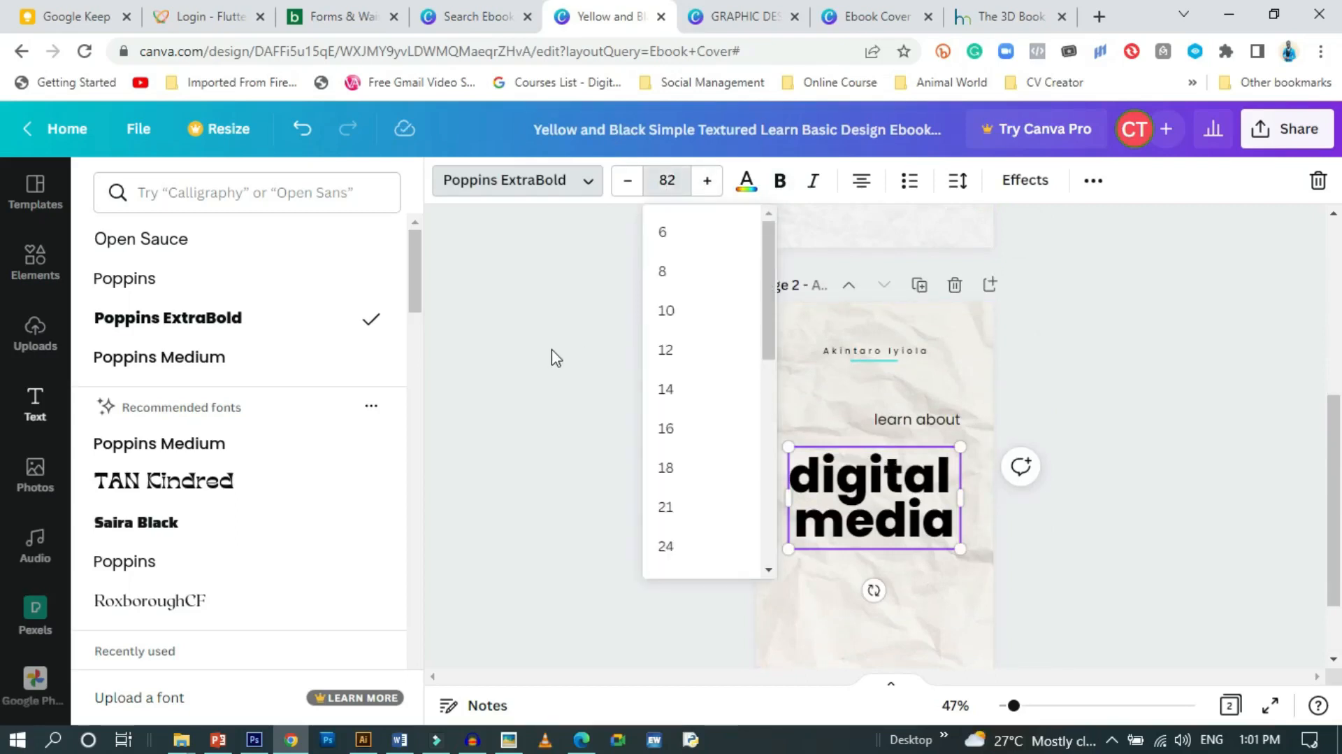
{"action": "left_click", "coordinate": [556, 357]}
{"action": "left_click", "coordinate": [1163, 413]}
{"action": "left_click_drag", "start_coordinate": [916, 493], "coordinate": [918, 474]}
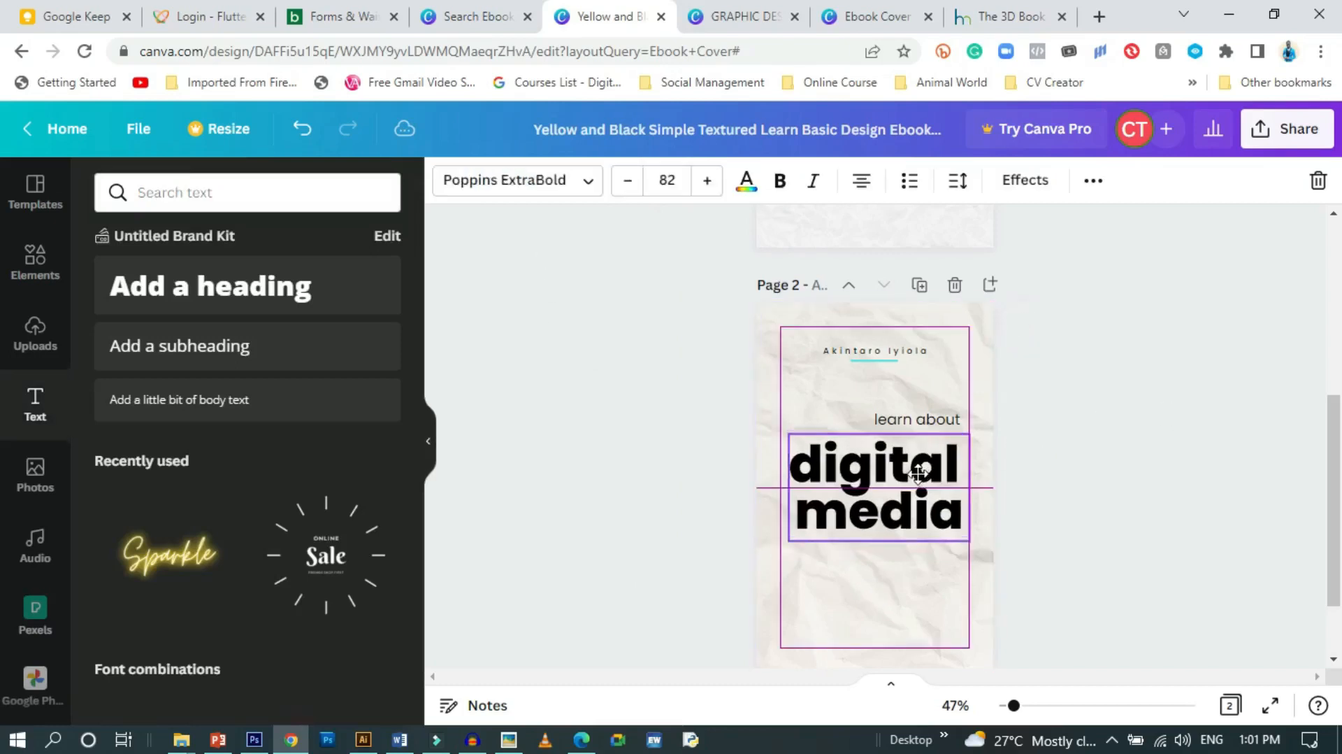
Nudge 'learn about' down to sit just above the heading's right end
{"action": "left_click", "coordinate": [931, 423]}
{"action": "left_click", "coordinate": [1177, 504]}
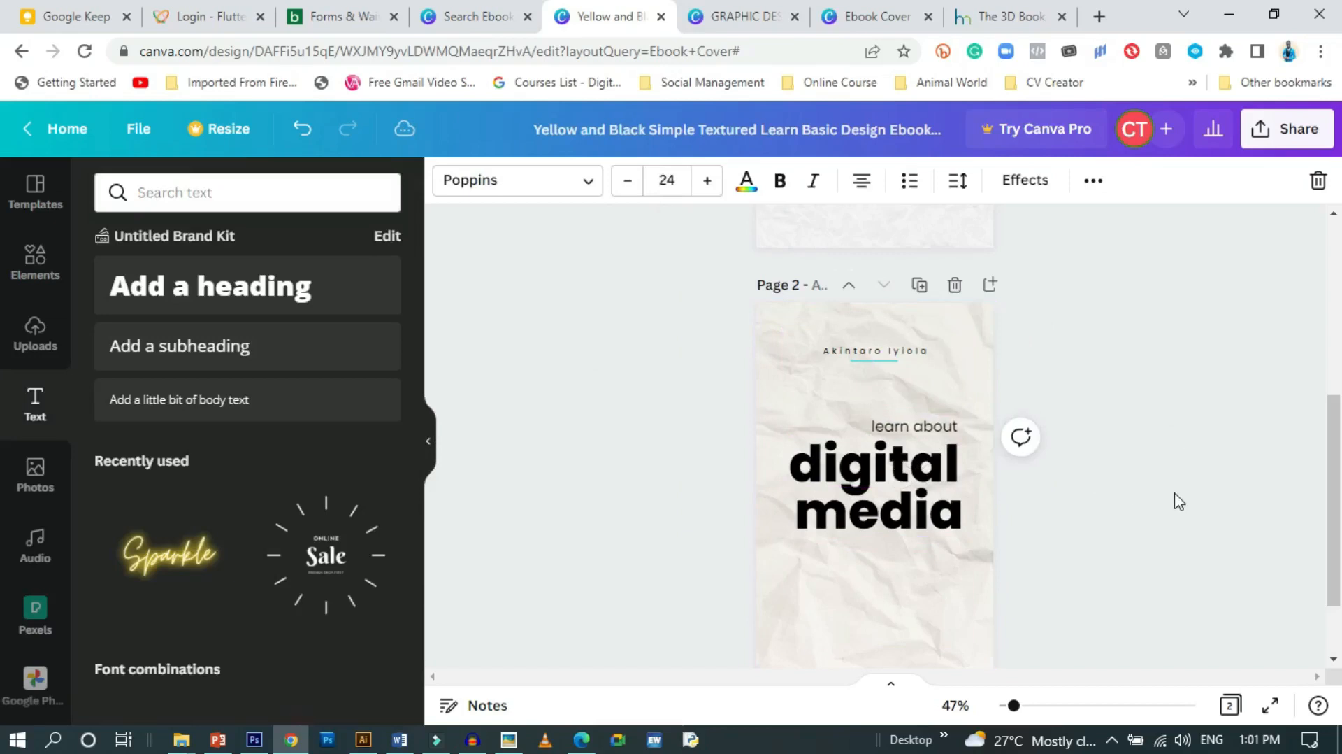
{"action": "key", "text": "Down"}
{"action": "key", "text": "Down"}
{"action": "key", "text": "Down"}
{"action": "key", "text": "Down"}
{"action": "key", "text": "Down"}
{"action": "key", "text": "Down"}
{"action": "key", "text": "Down"}
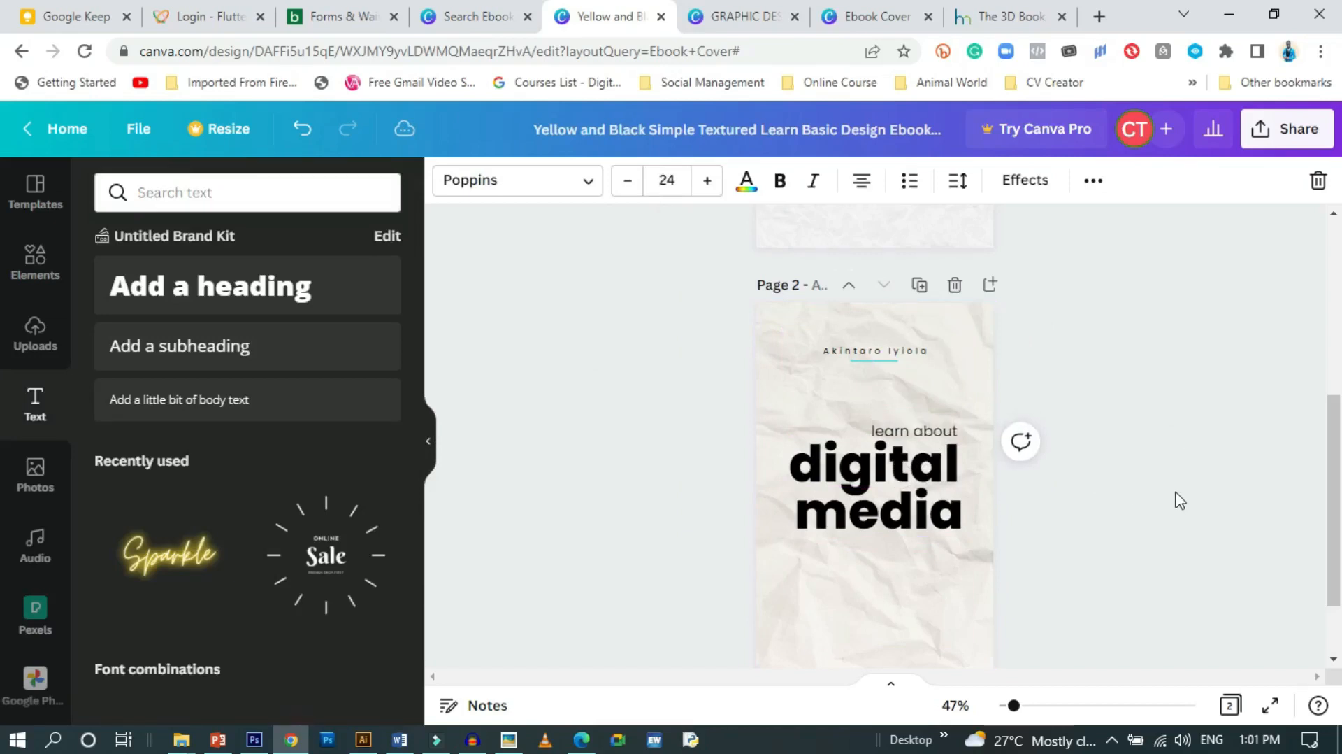
{"action": "key", "text": "Down"}
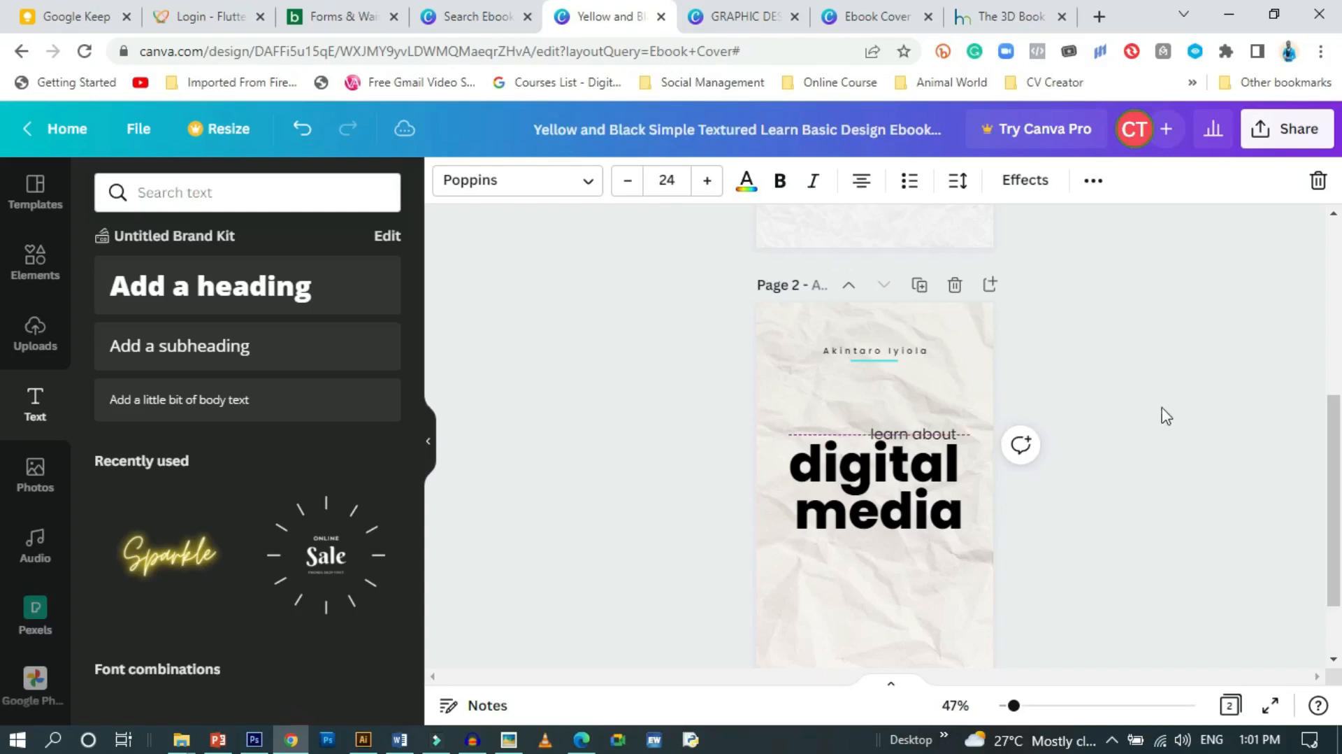
{"action": "left_click", "coordinate": [1162, 386]}
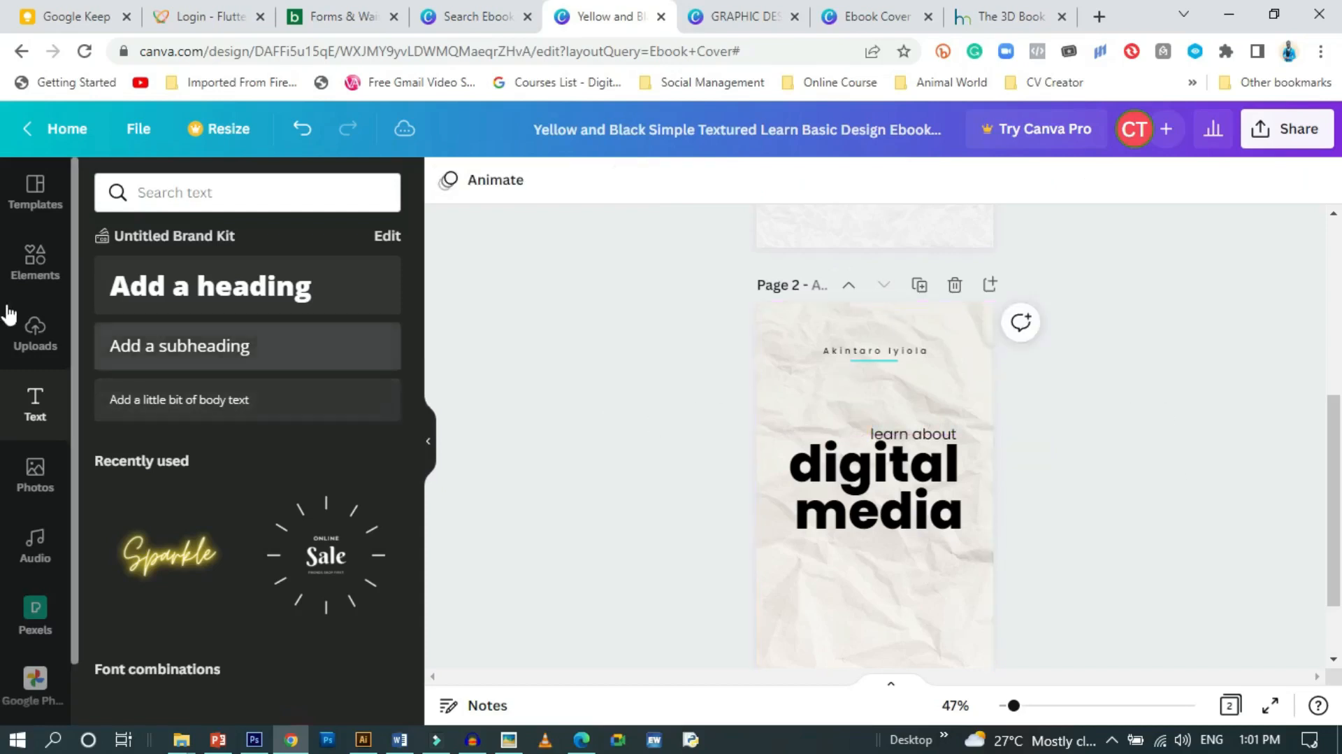
Add a square shape and stretch it across the left part of 'digital media'
{"action": "left_click", "coordinate": [27, 261]}
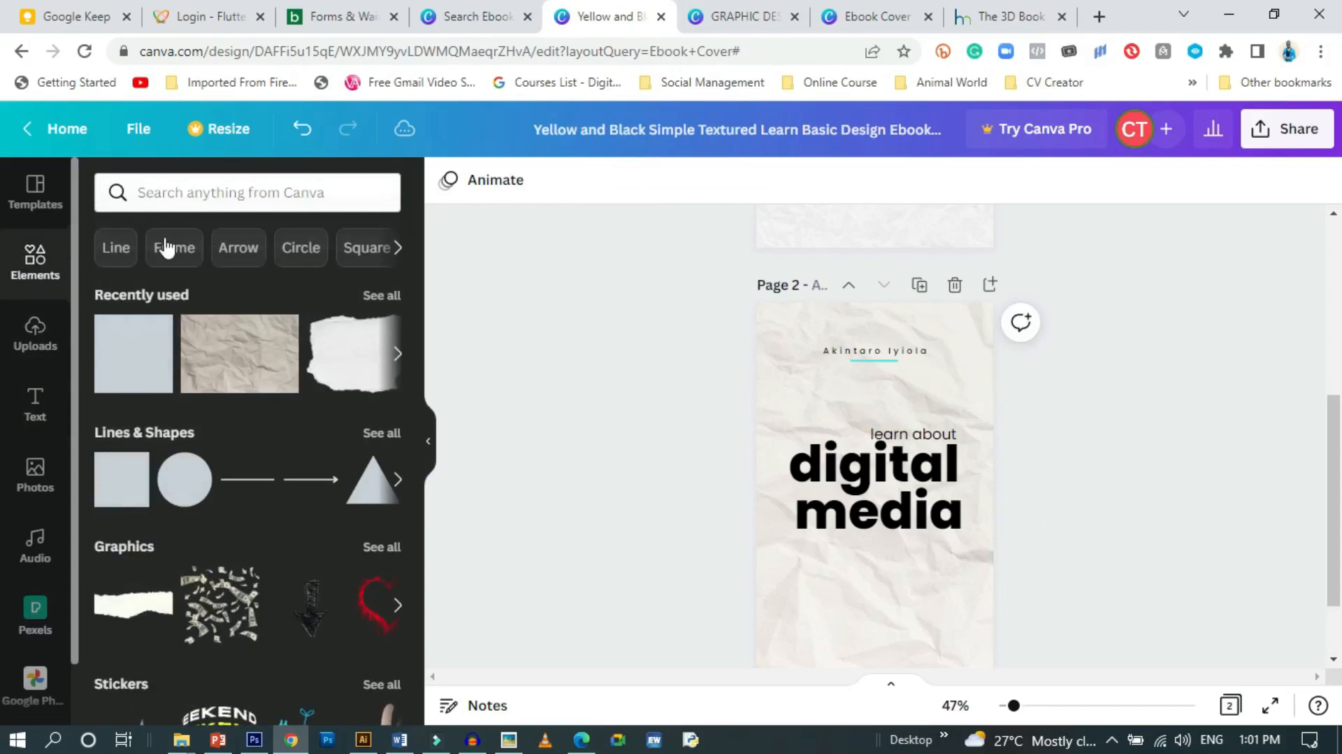
{"action": "left_click", "coordinate": [133, 360]}
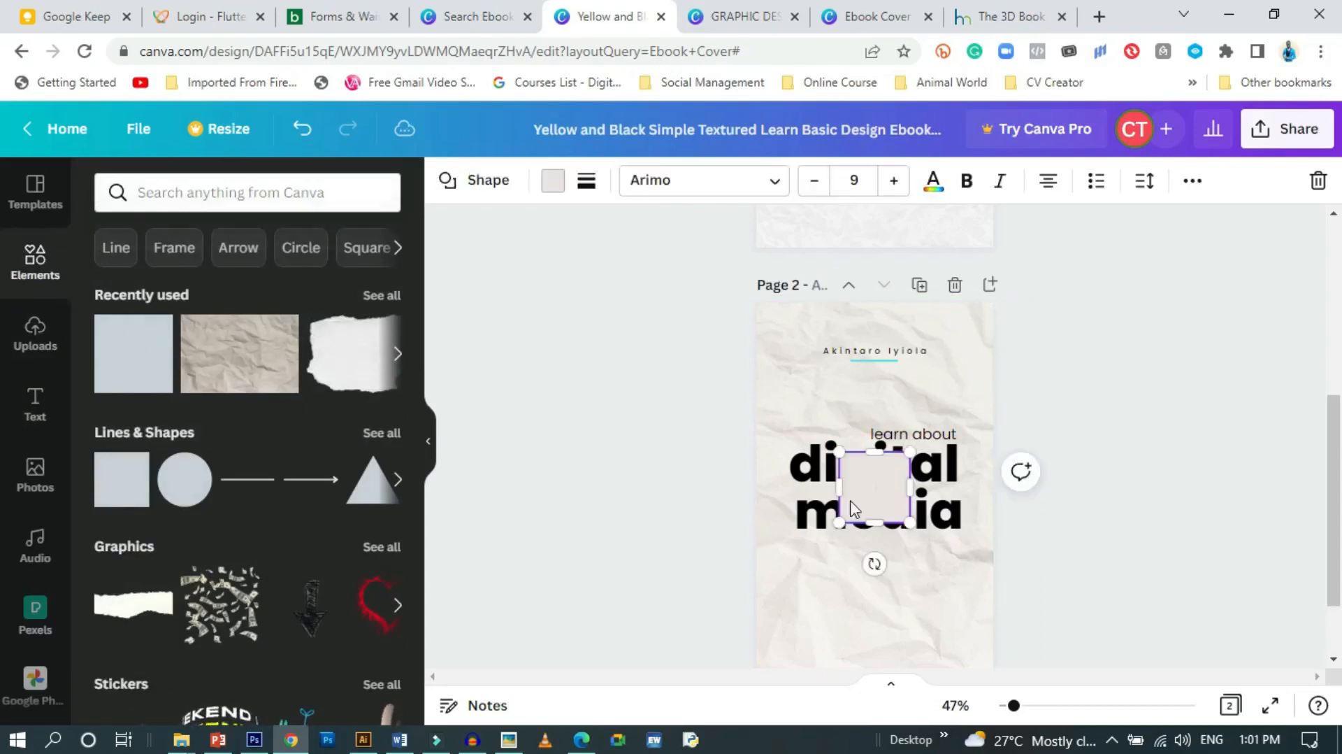
{"action": "left_click_drag", "start_coordinate": [839, 487], "coordinate": [733, 474]}
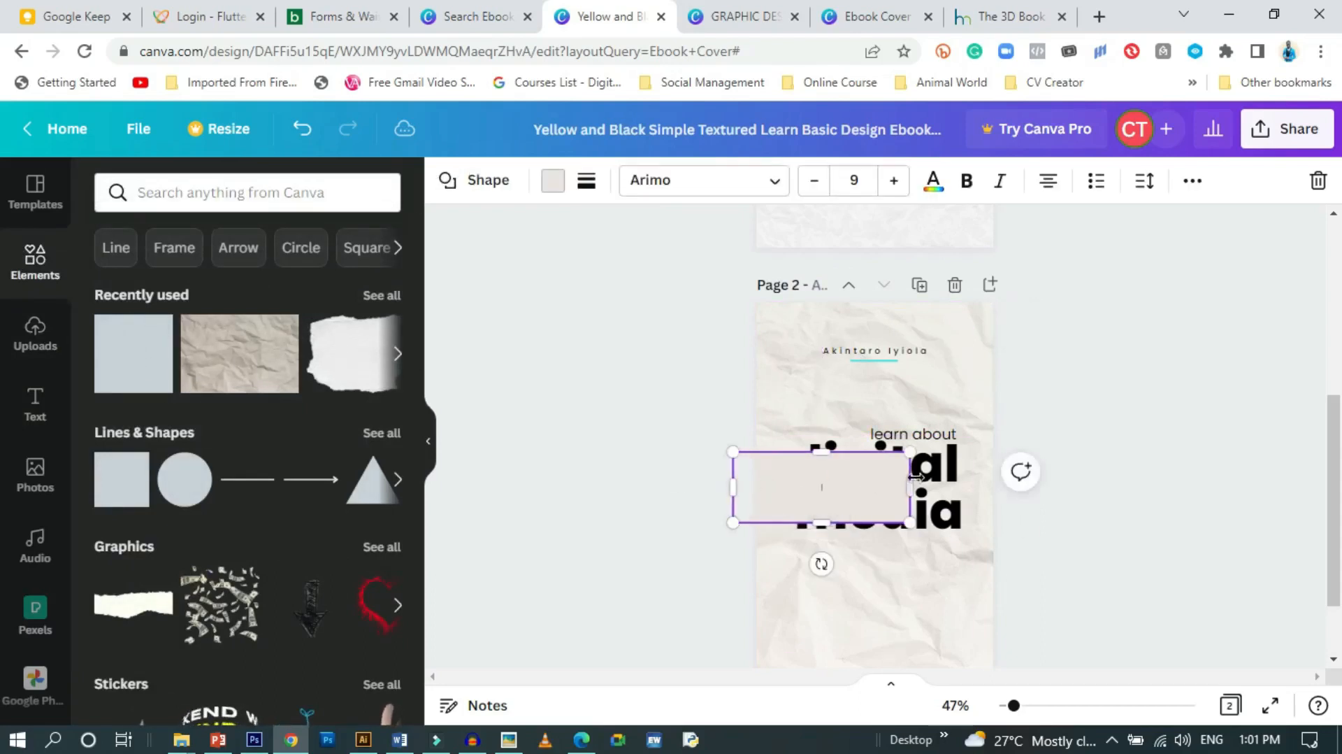
{"action": "mouse_move", "coordinate": [876, 480]}
{"action": "left_mouse_down"}
{"action": "mouse_move", "coordinate": [863, 490]}
{"action": "mouse_move", "coordinate": [898, 488]}
{"action": "left_mouse_up"}
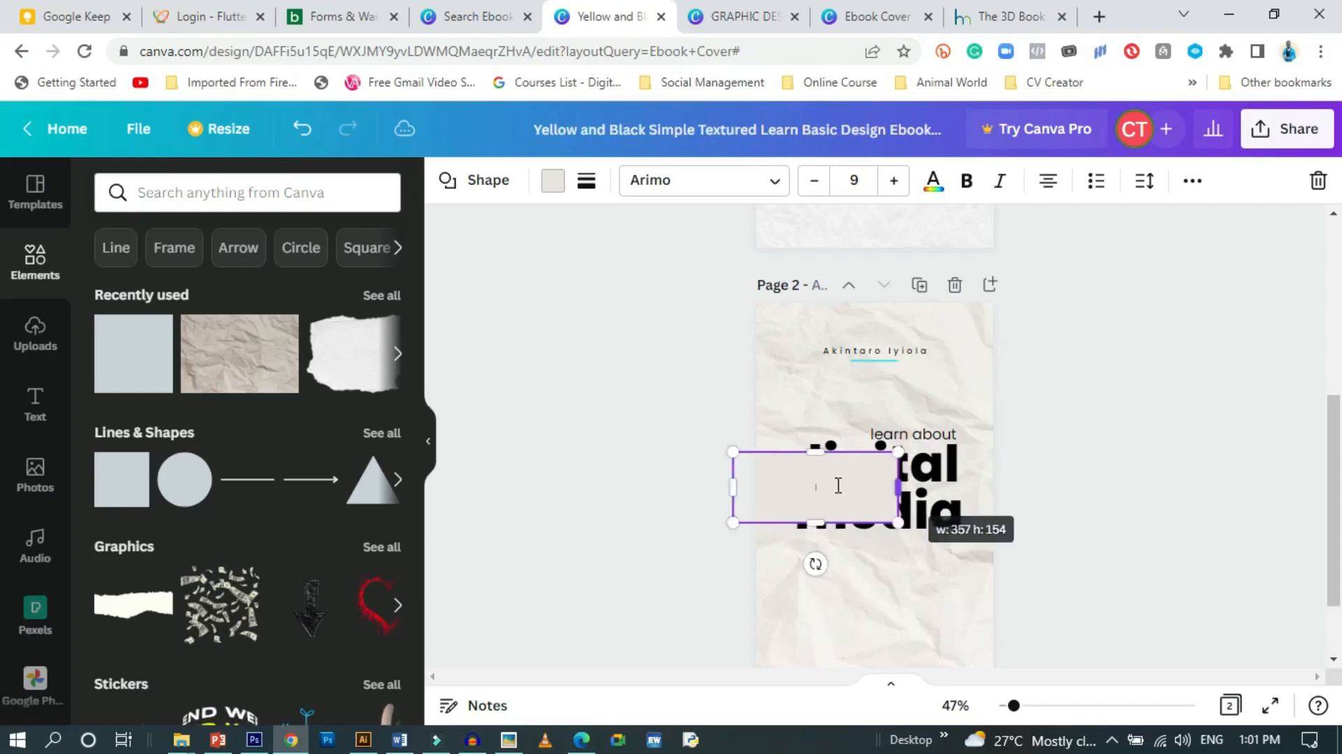
{"action": "left_click_drag", "start_coordinate": [819, 450], "coordinate": [820, 456]}
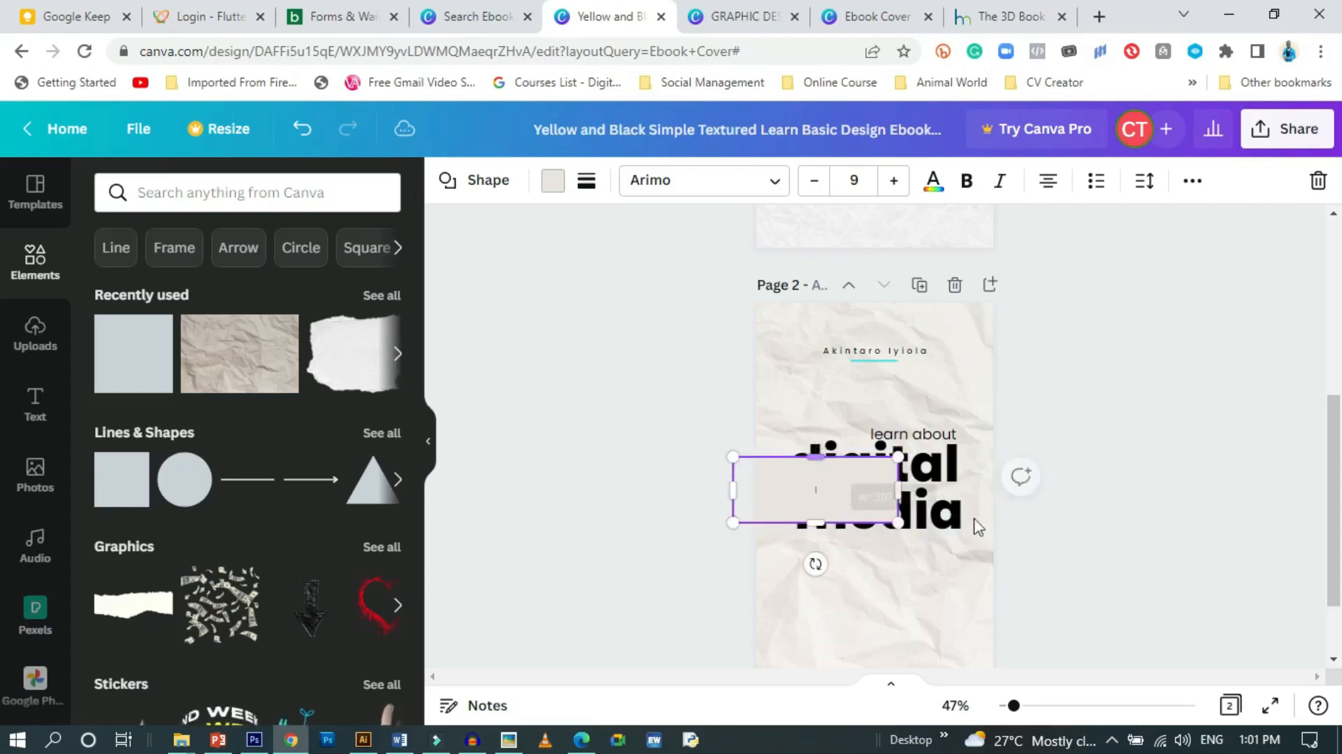
Colour the bar teal and send it behind the heading
{"action": "left_click", "coordinate": [553, 180]}
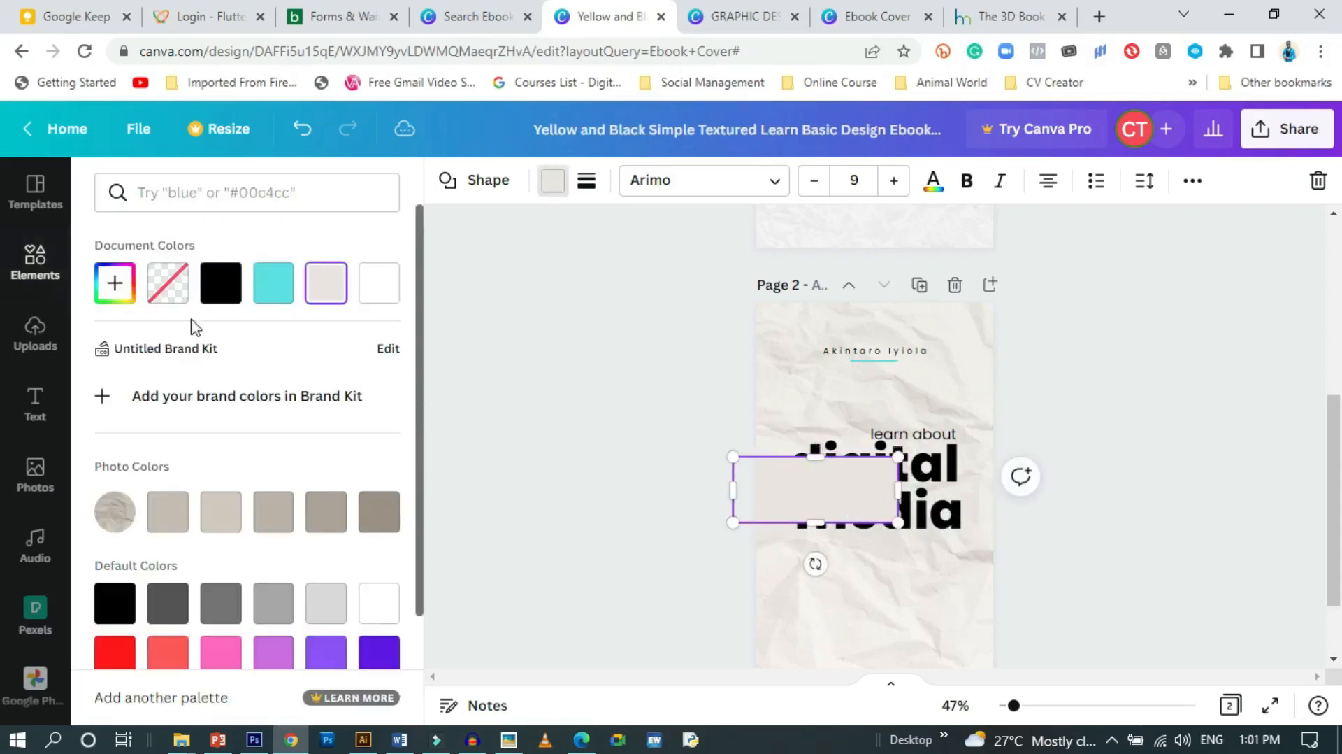
{"action": "left_click", "coordinate": [272, 297]}
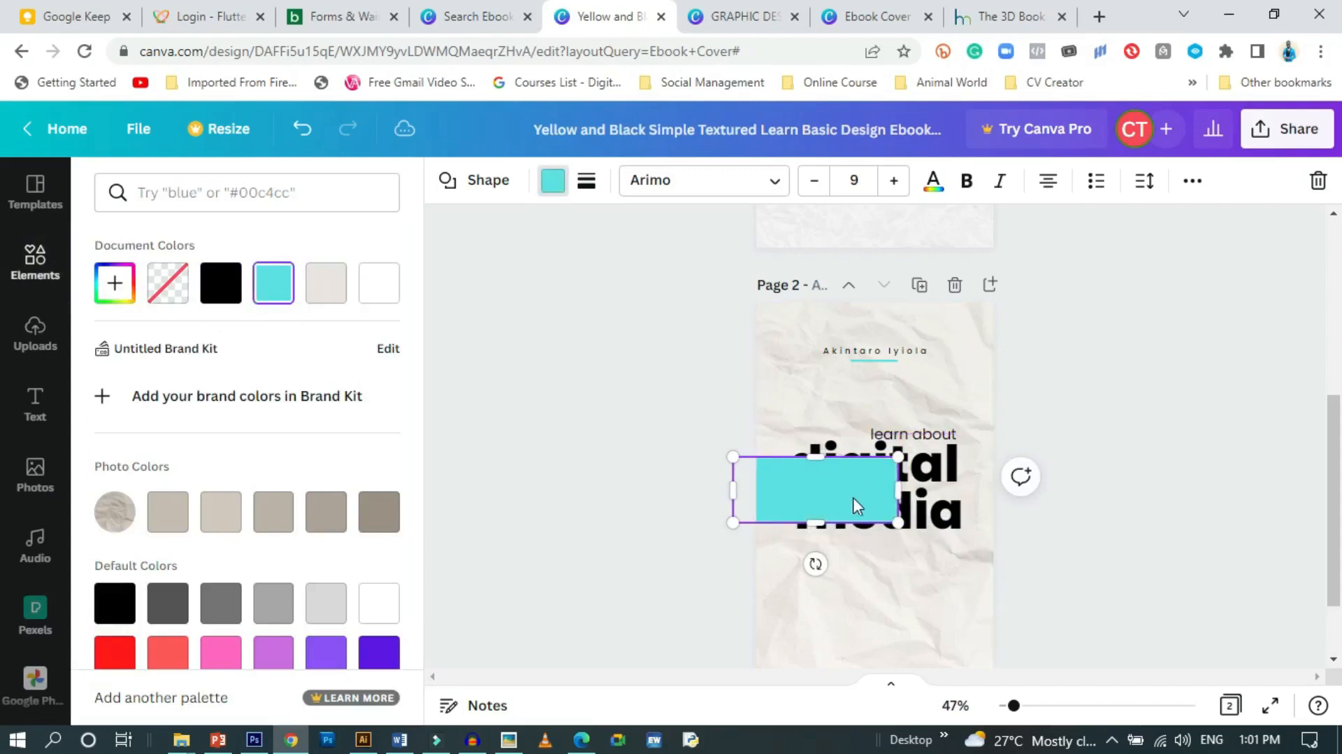
{"action": "right_click", "coordinate": [854, 499]}
{"action": "left_click", "coordinate": [976, 498]}
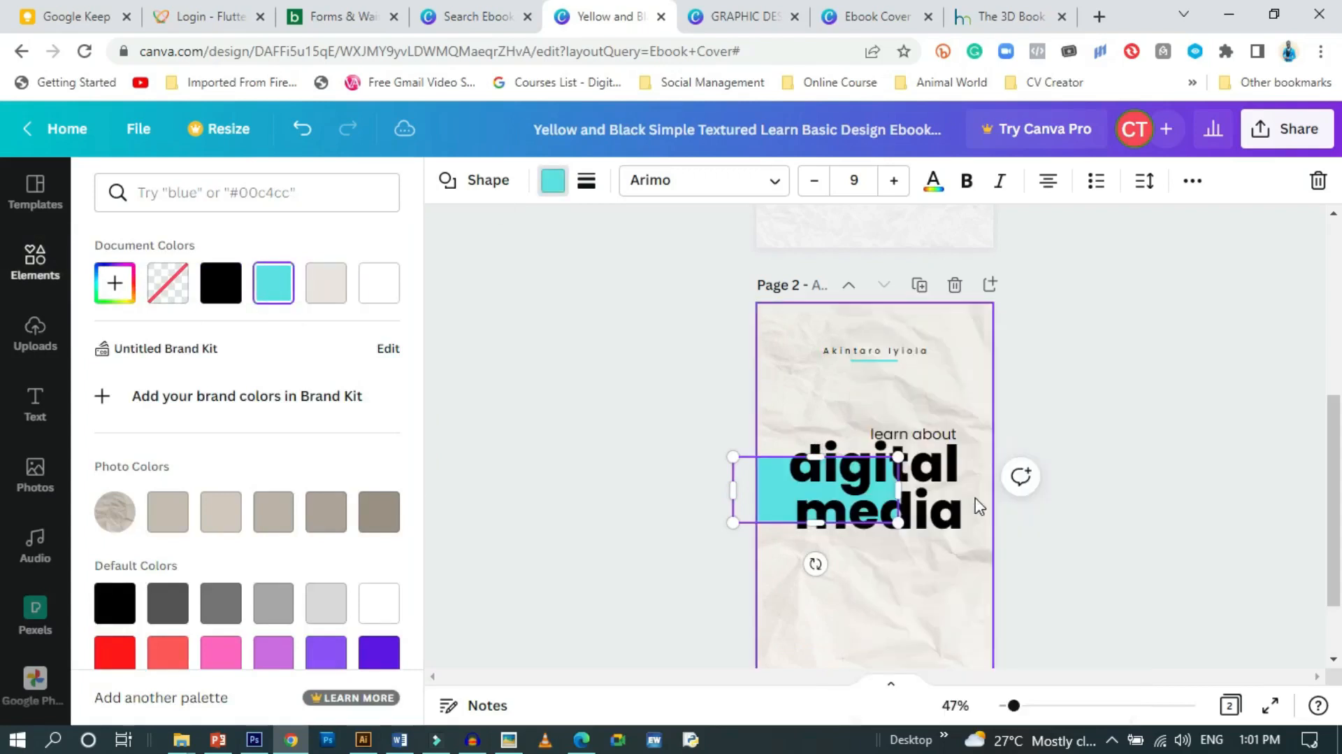
{"action": "left_click", "coordinate": [1092, 405]}
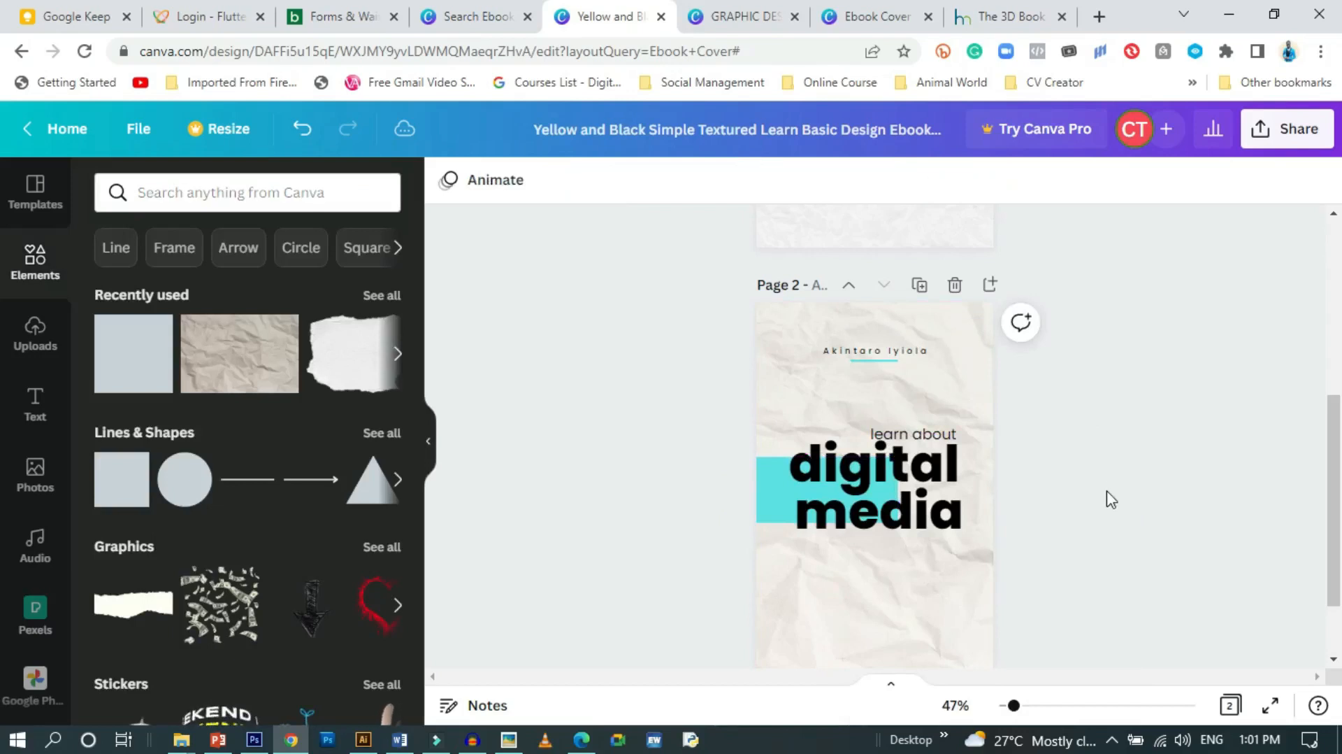
{"action": "scroll", "coordinate": [1111, 499], "scroll_direction": "down", "scroll_amount": 2}
{"action": "scroll", "coordinate": [1005, 509], "scroll_direction": "up", "scroll_amount": 4}
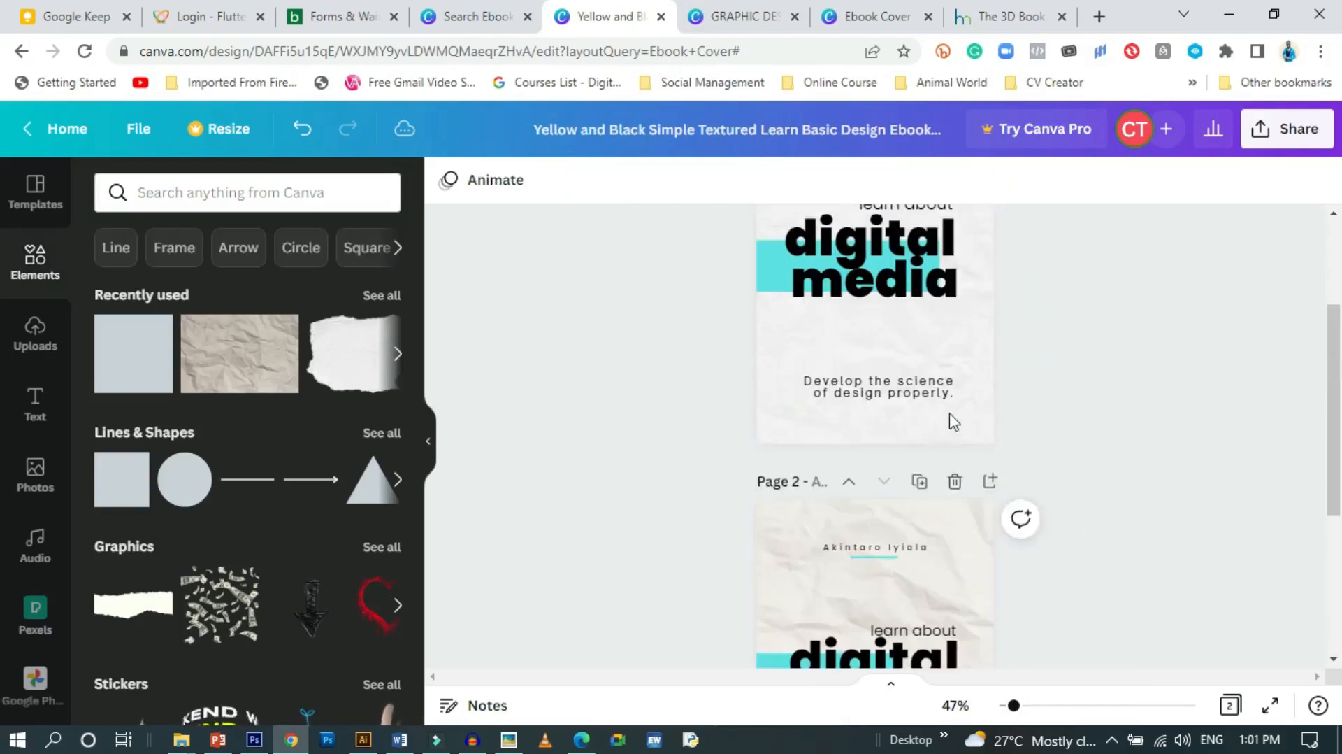
{"action": "scroll", "coordinate": [1075, 498], "scroll_direction": "down", "scroll_amount": 3}
{"action": "scroll", "coordinate": [1075, 497], "scroll_direction": "up", "scroll_amount": 1}
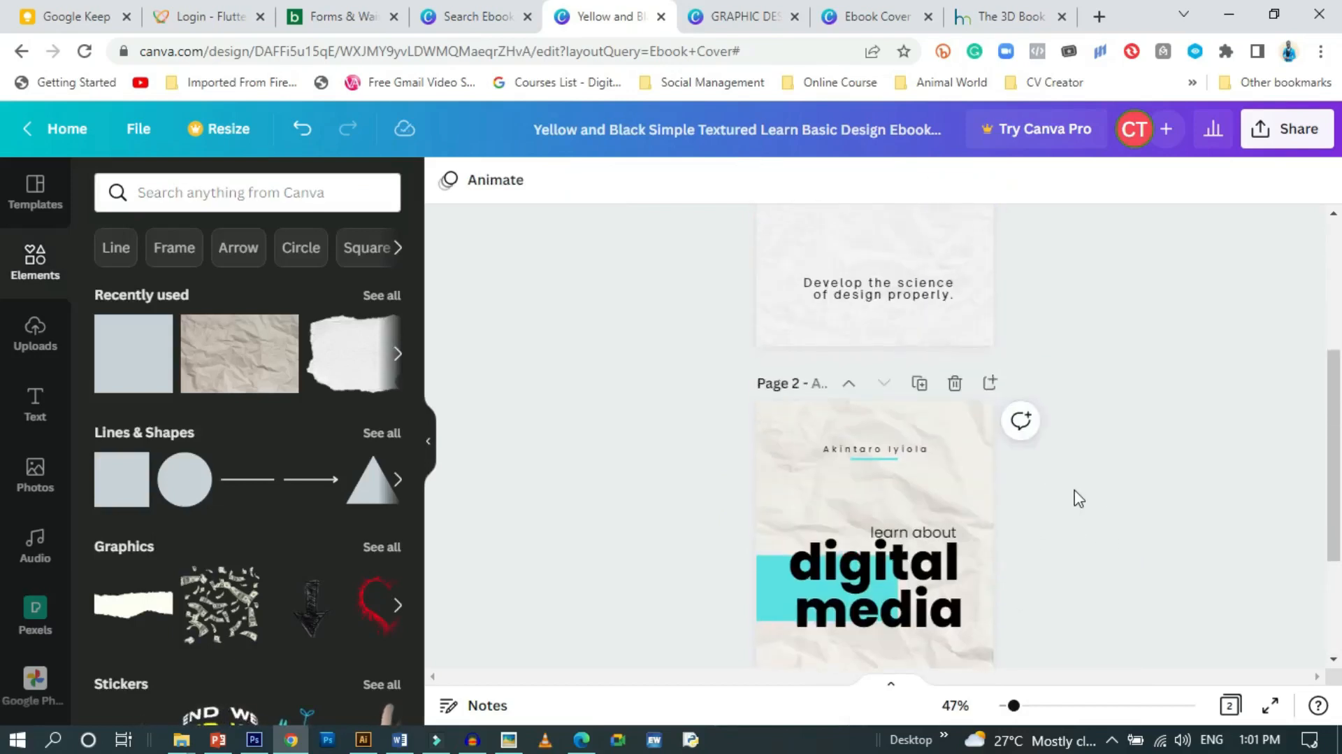
{"action": "scroll", "coordinate": [1076, 497], "scroll_direction": "down", "scroll_amount": 3}
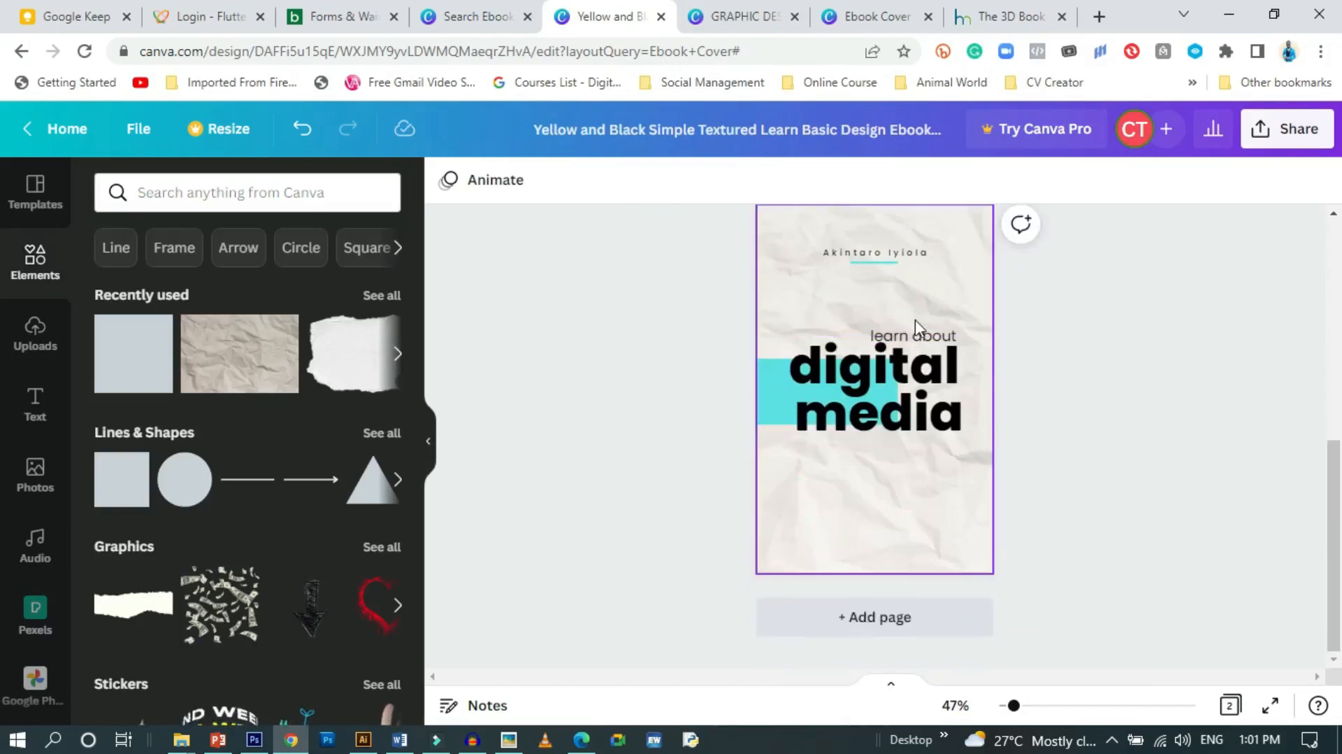
Duplicate 'learn about' and move the copy near the bottom of page 2
{"action": "left_click", "coordinate": [916, 335]}
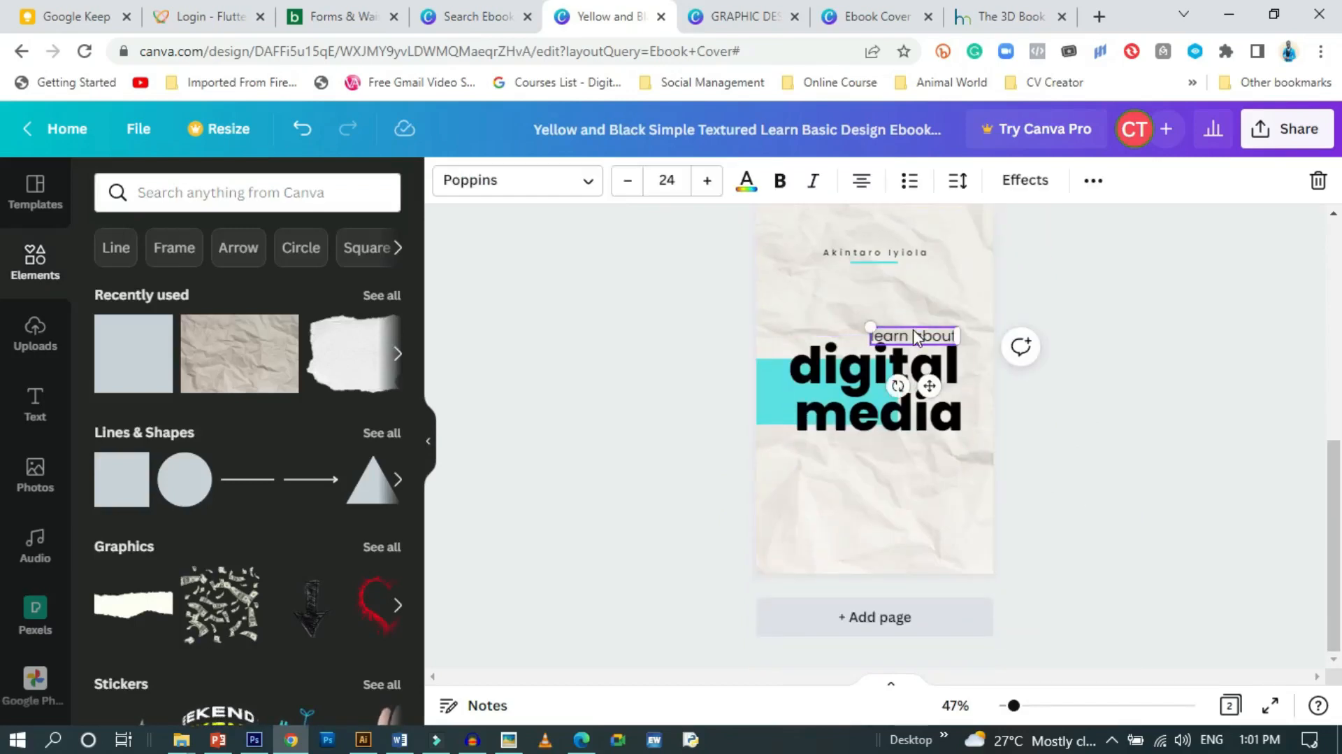
{"action": "left_click", "coordinate": [1091, 181]}
{"action": "left_click", "coordinate": [1086, 229]}
{"action": "left_click_drag", "start_coordinate": [942, 396], "coordinate": [884, 562]}
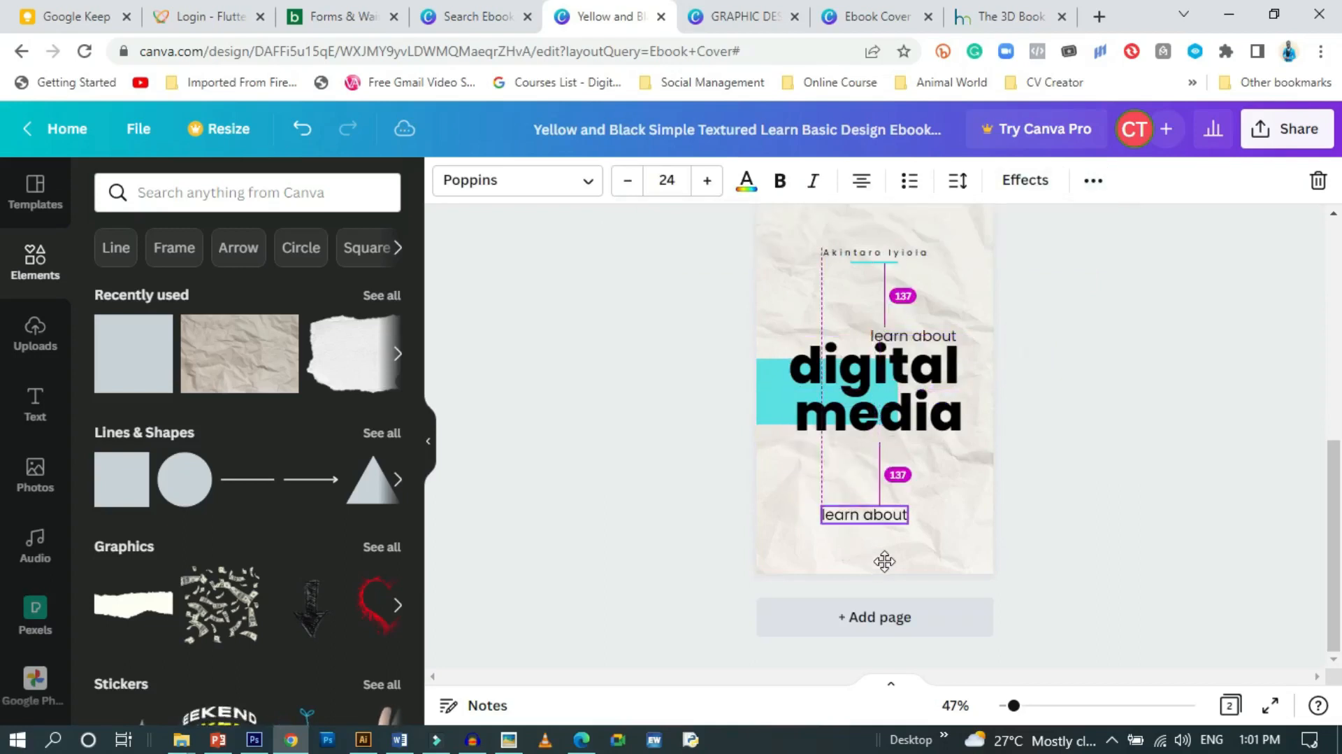
Retype the copy as 'develop the understanding of digital media' and narrow it to three lines
{"action": "double_click", "coordinate": [879, 515]}
{"action": "key", "text": "ctrl+a"}
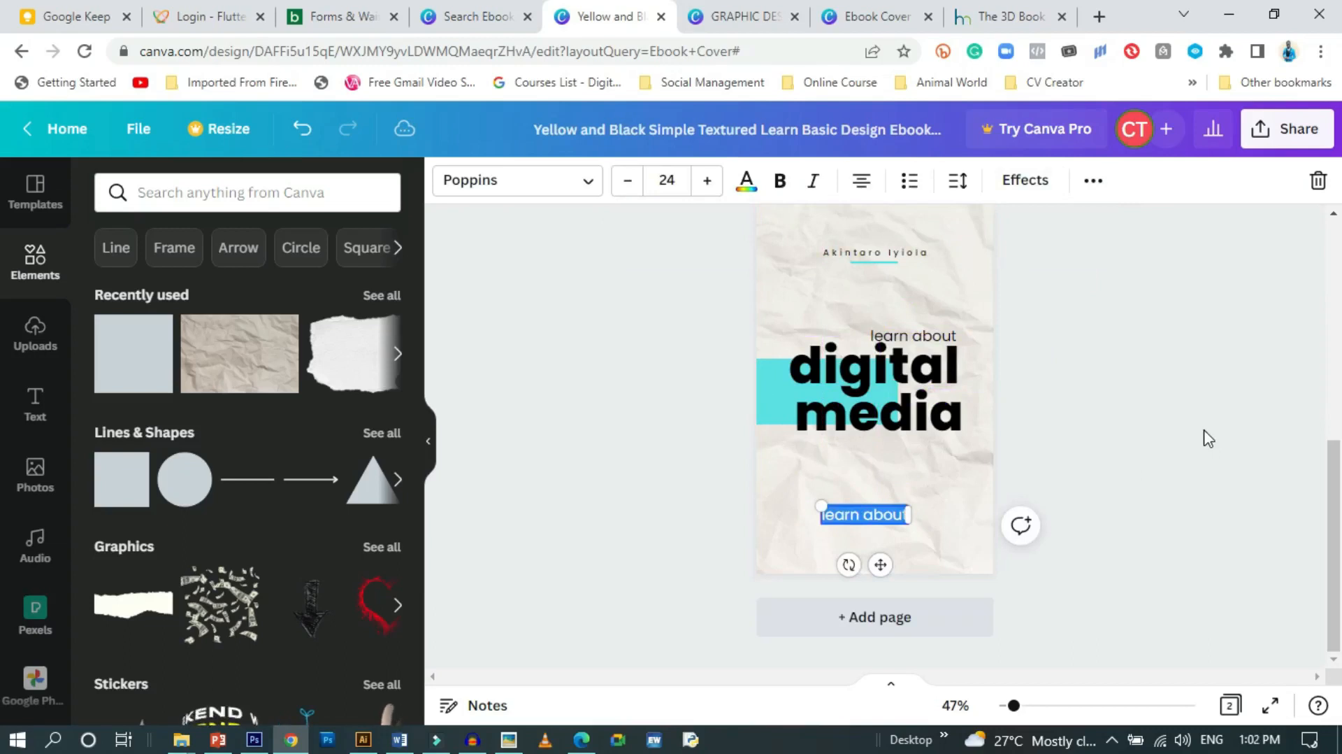
{"action": "type", "text": "develop"}
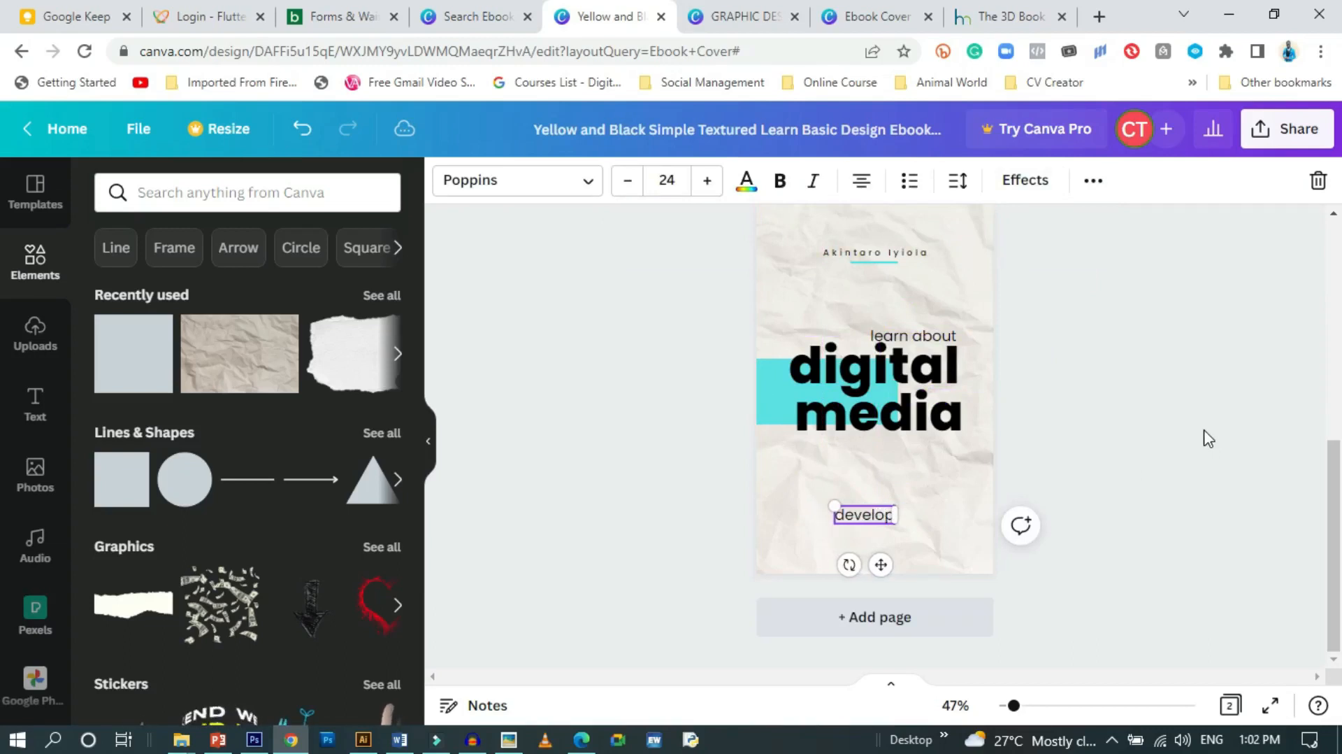
{"action": "type", "text": " t"}
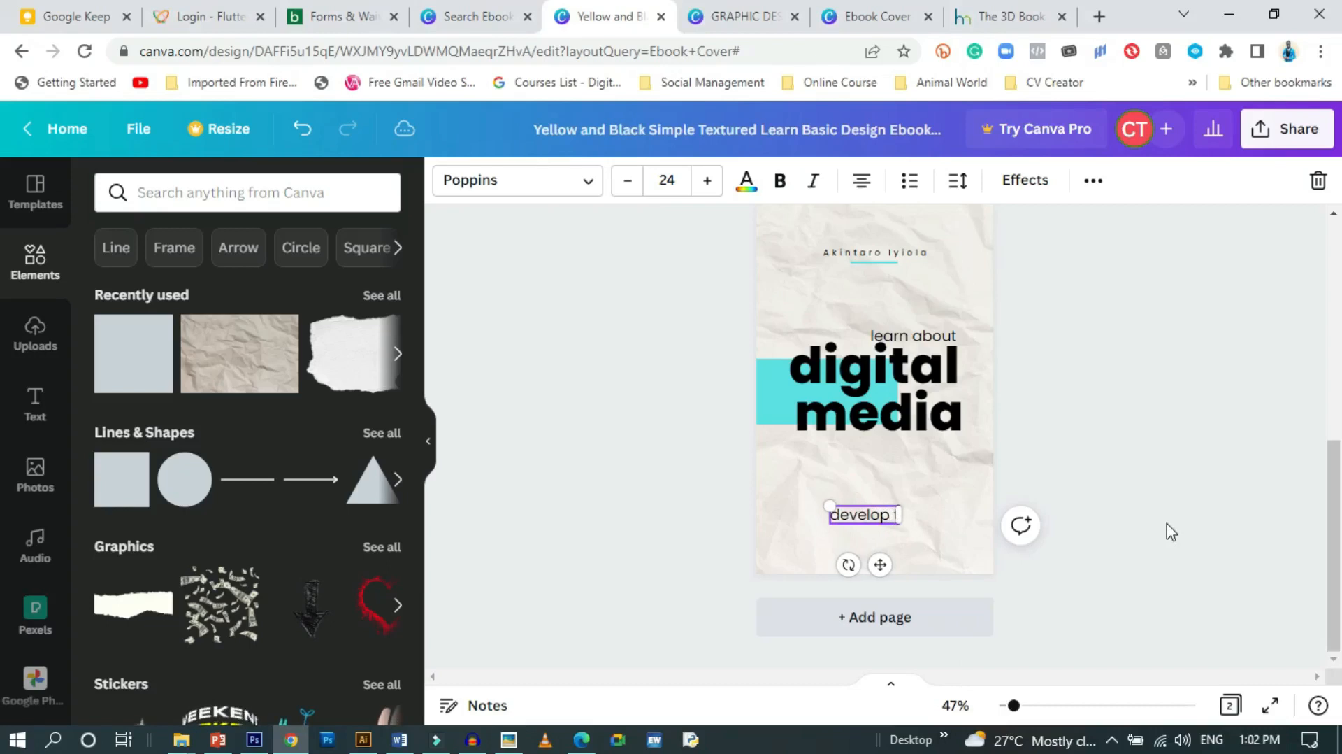
{"action": "type", "text": "he und"}
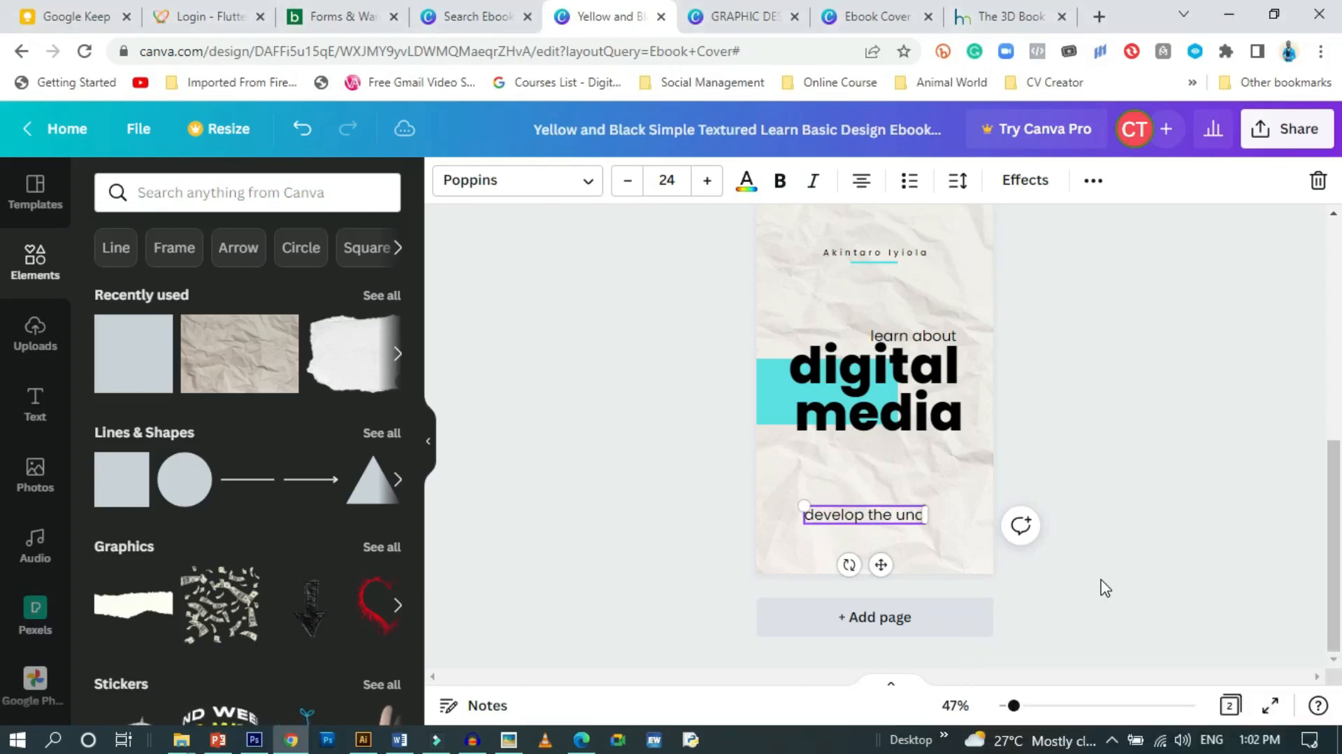
{"action": "type", "text": "ersta"}
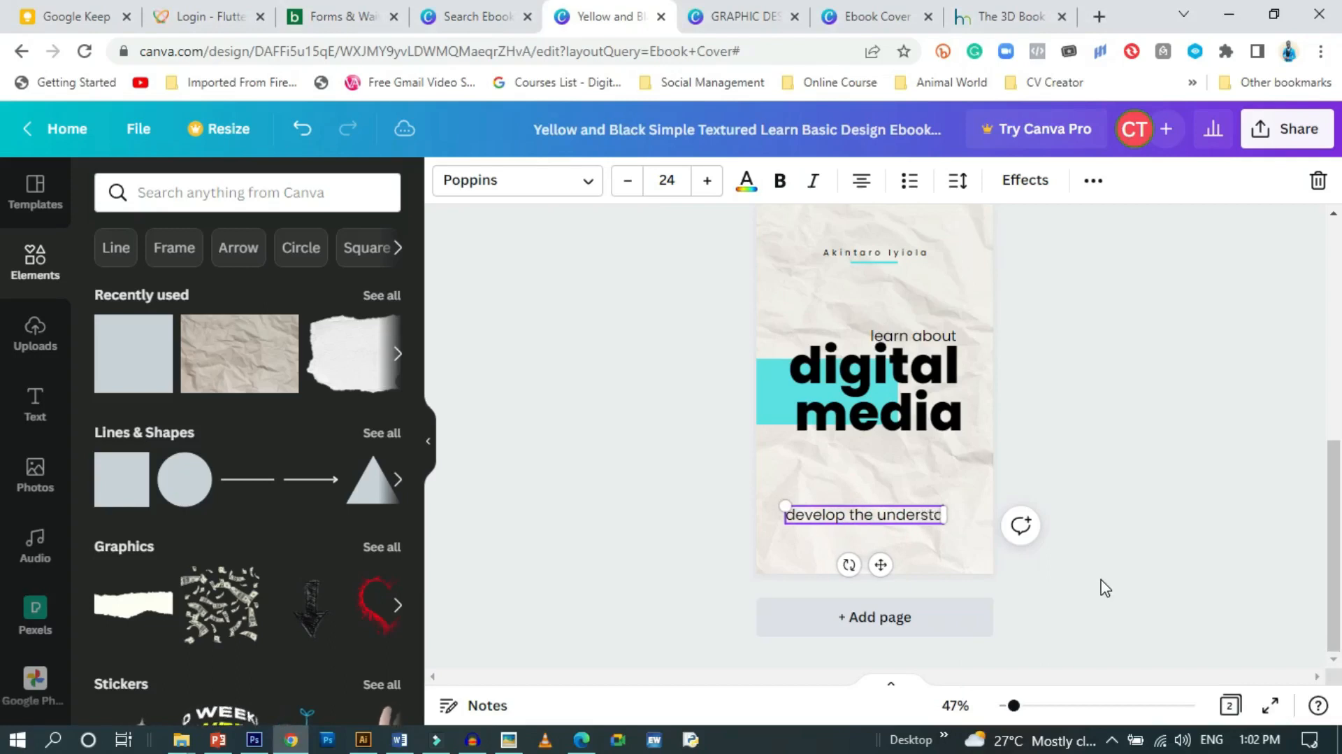
{"action": "type", "text": "nding"}
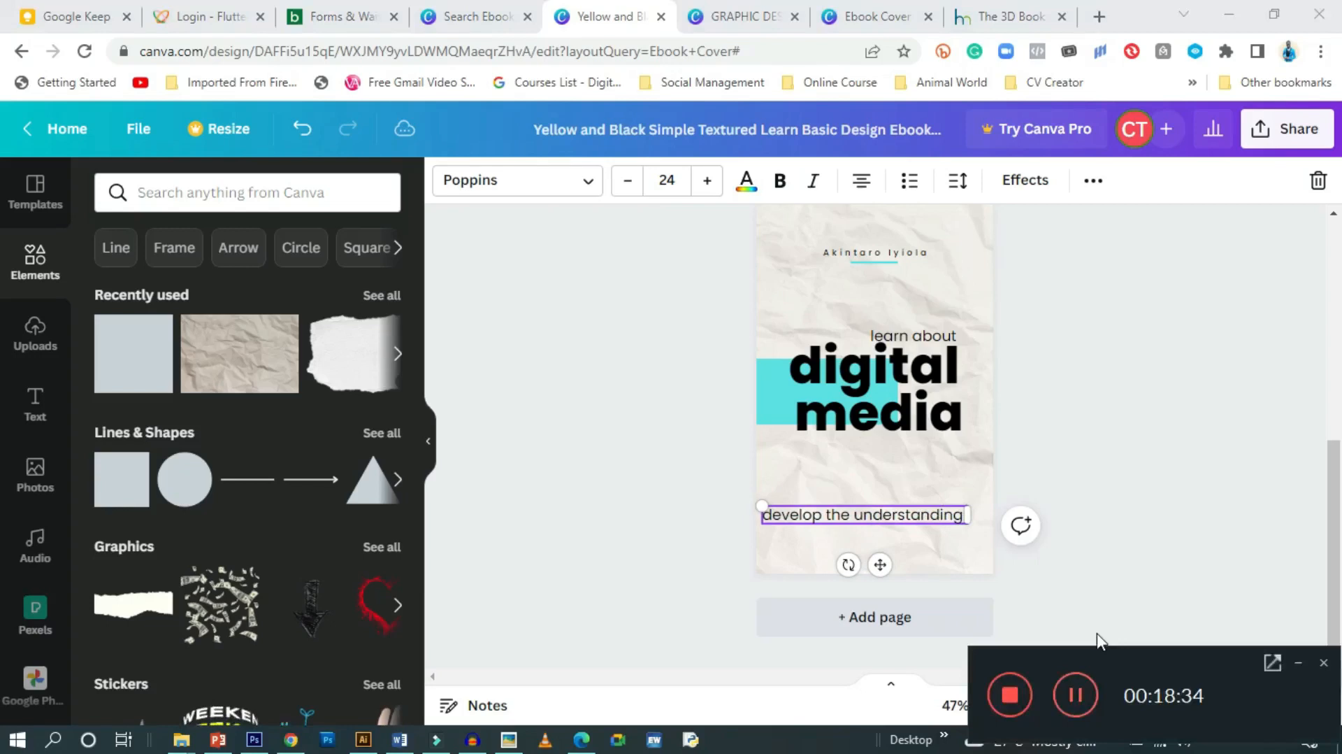
{"action": "type", "text": " of d"}
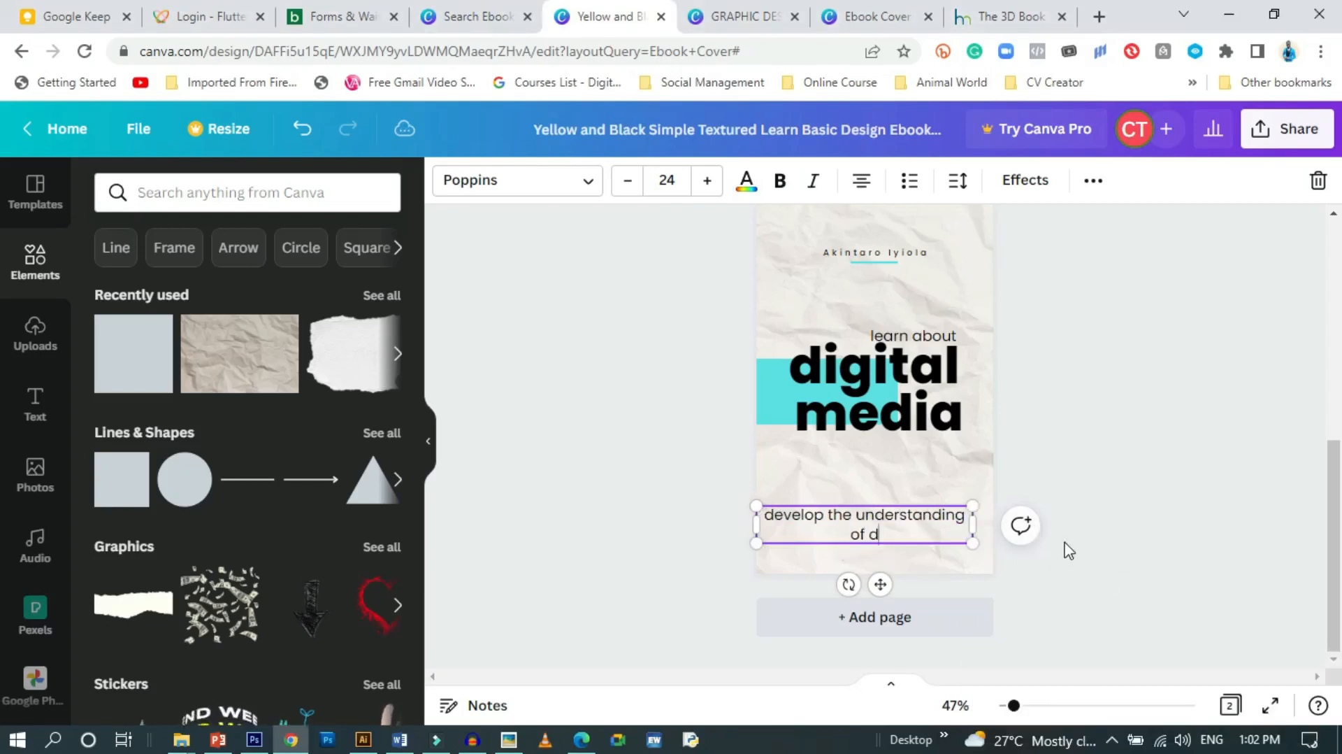
{"action": "type", "text": "igital "}
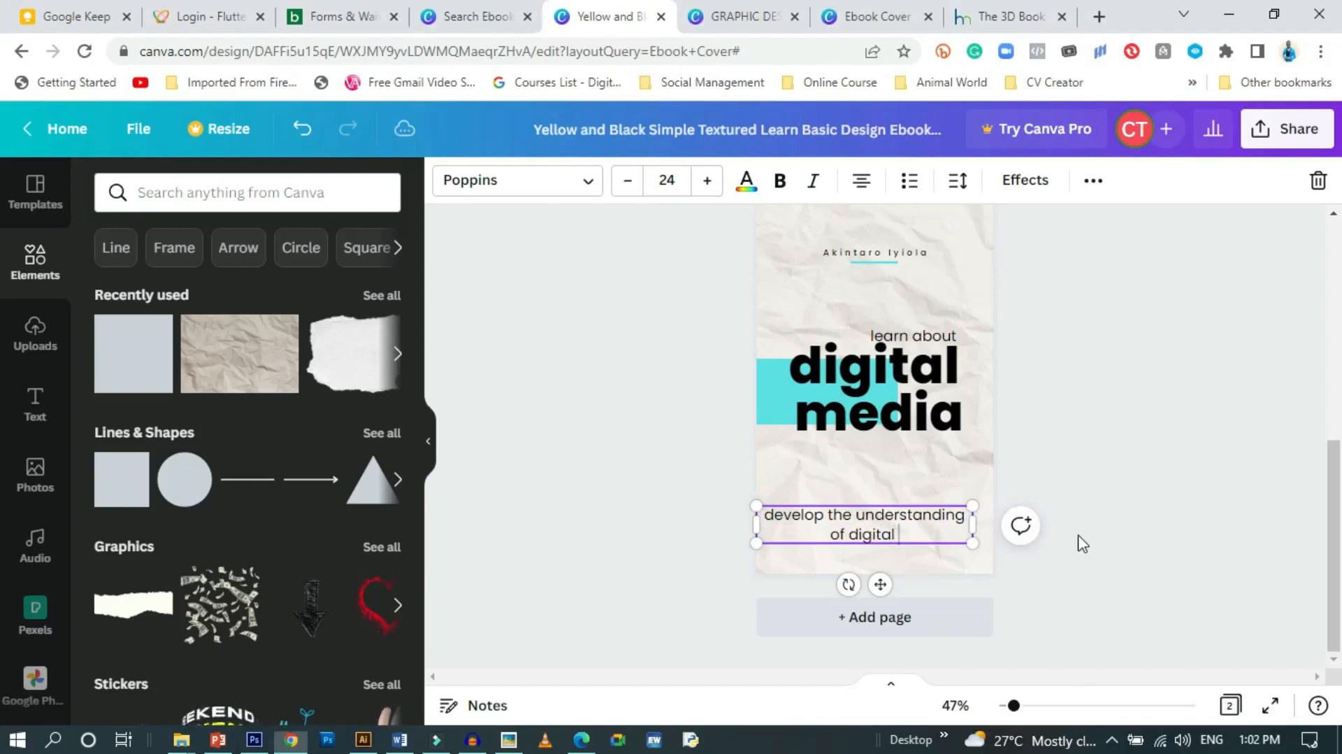
{"action": "type", "text": "media"}
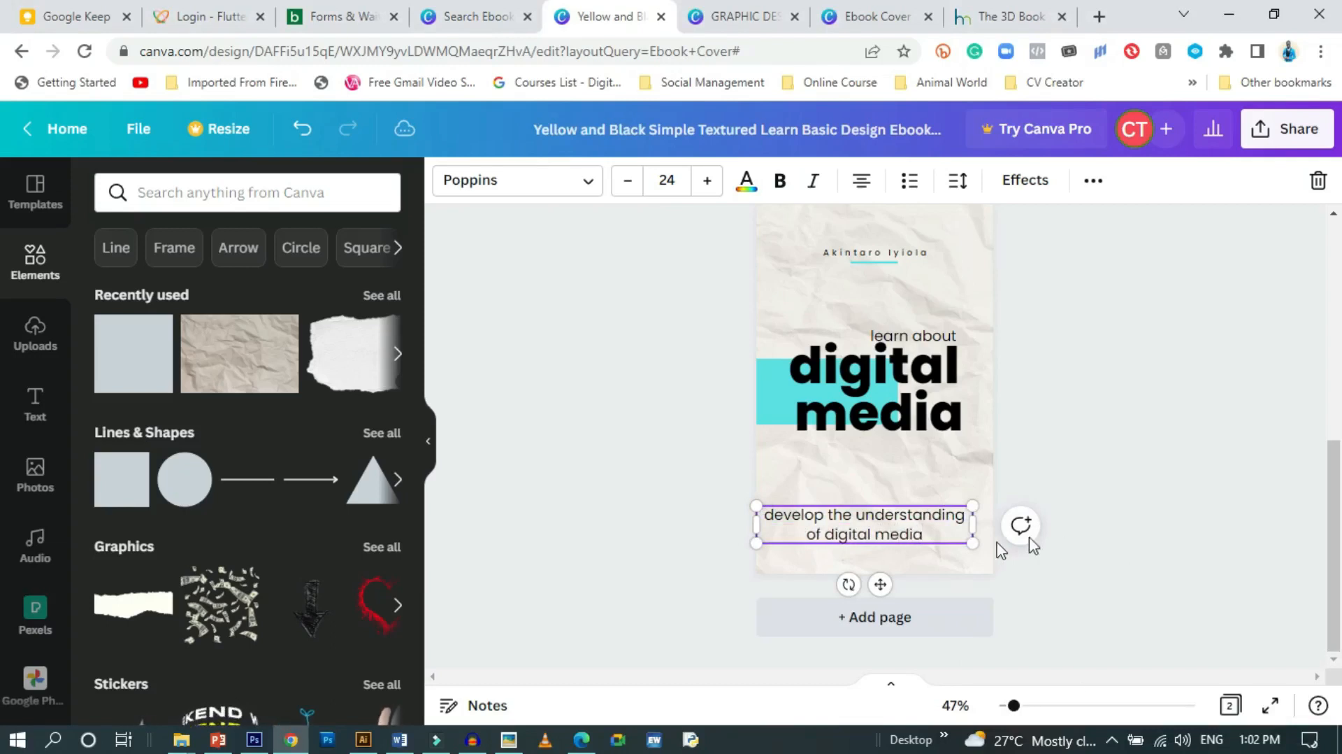
{"action": "left_click_drag", "start_coordinate": [923, 534], "coordinate": [778, 515]}
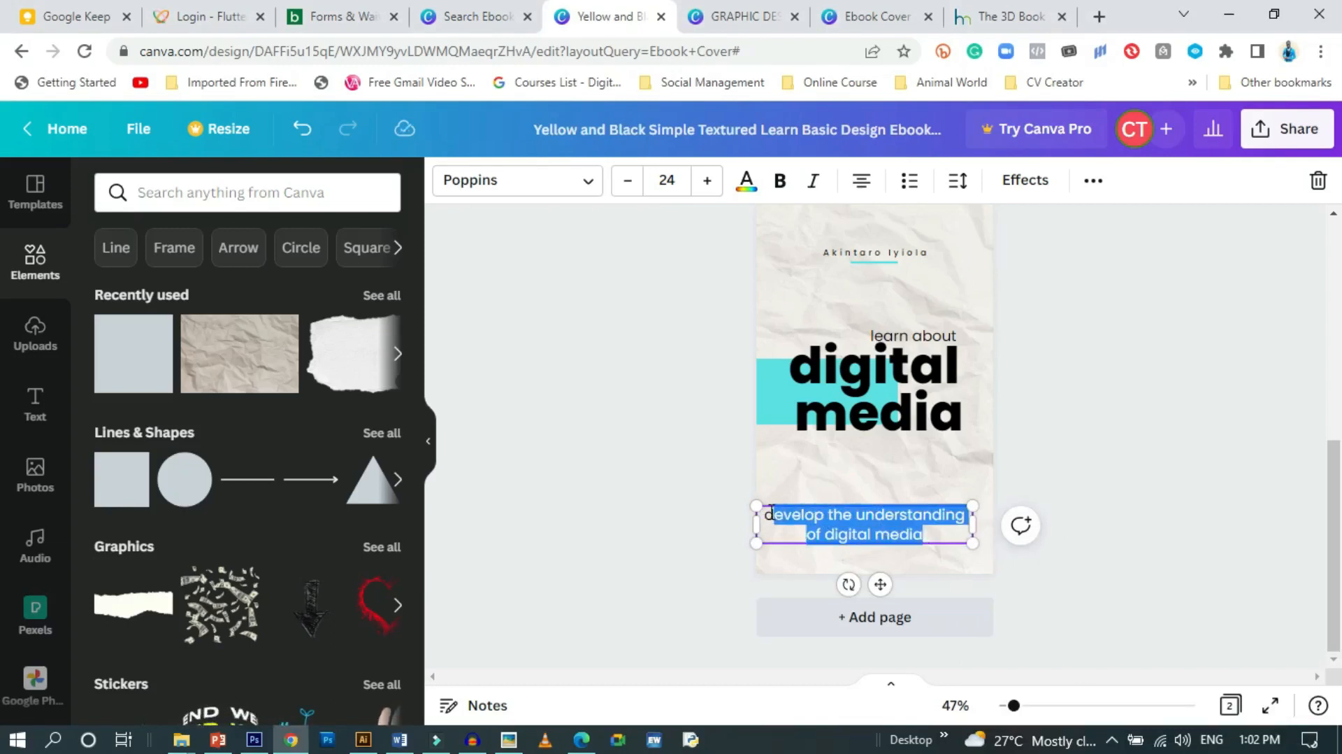
{"action": "left_click_drag", "start_coordinate": [788, 530], "coordinate": [788, 530]}
{"action": "left_click_drag", "start_coordinate": [973, 534], "coordinate": [939, 534]}
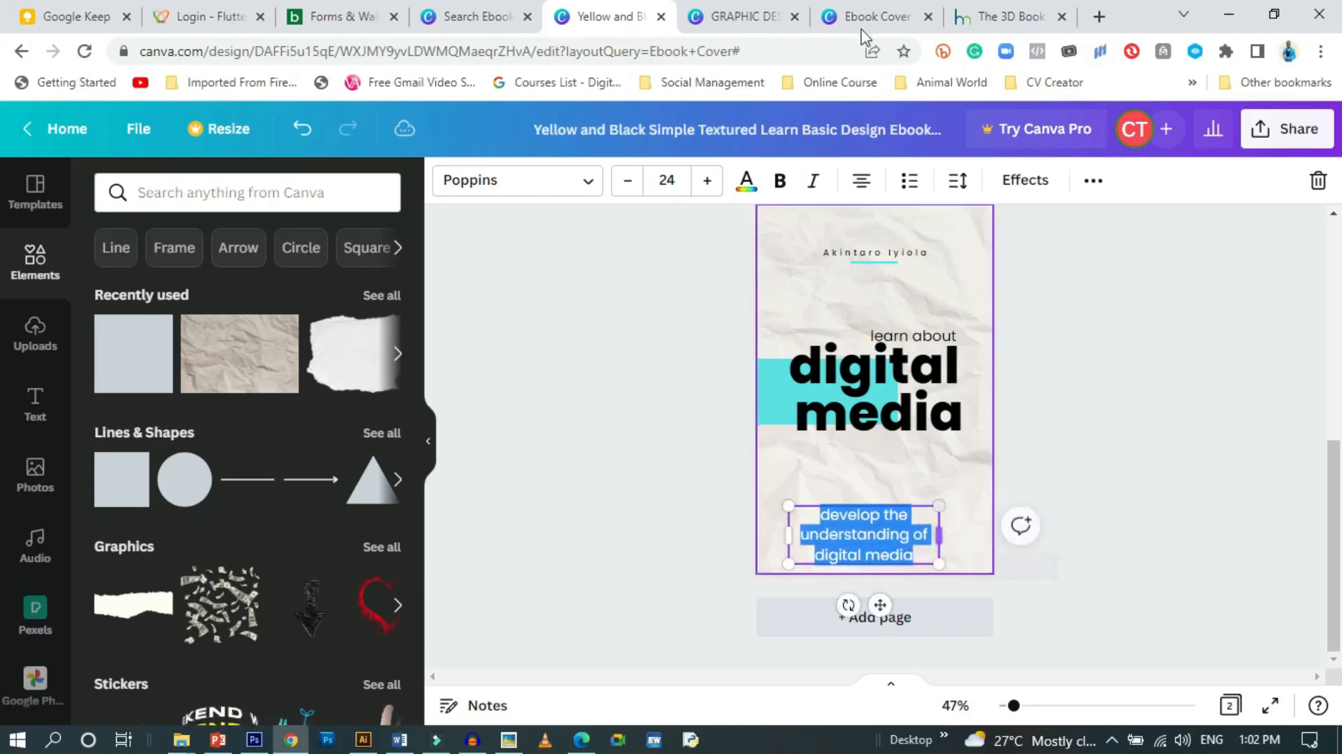
Right-align the tagline and set its font size to 18
{"action": "left_click", "coordinate": [862, 182]}
{"action": "left_click", "coordinate": [863, 182]}
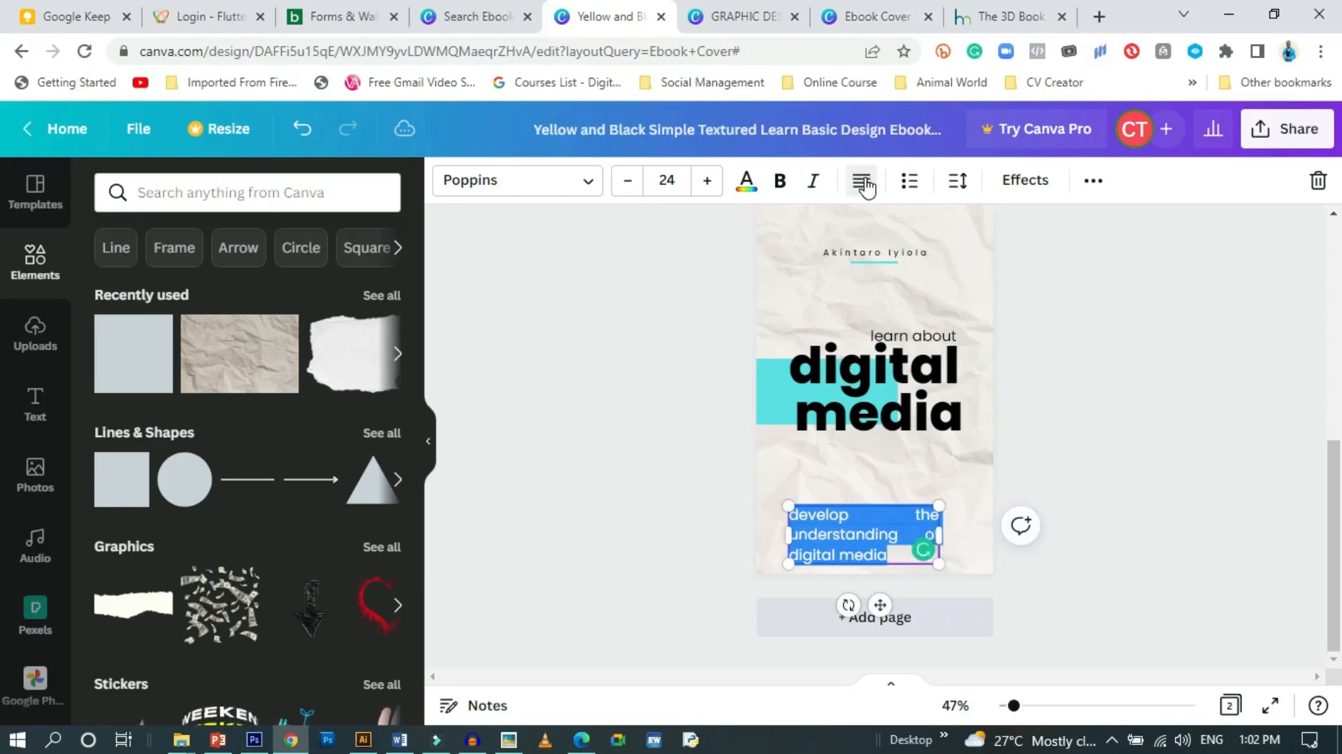
{"action": "left_click", "coordinate": [864, 183]}
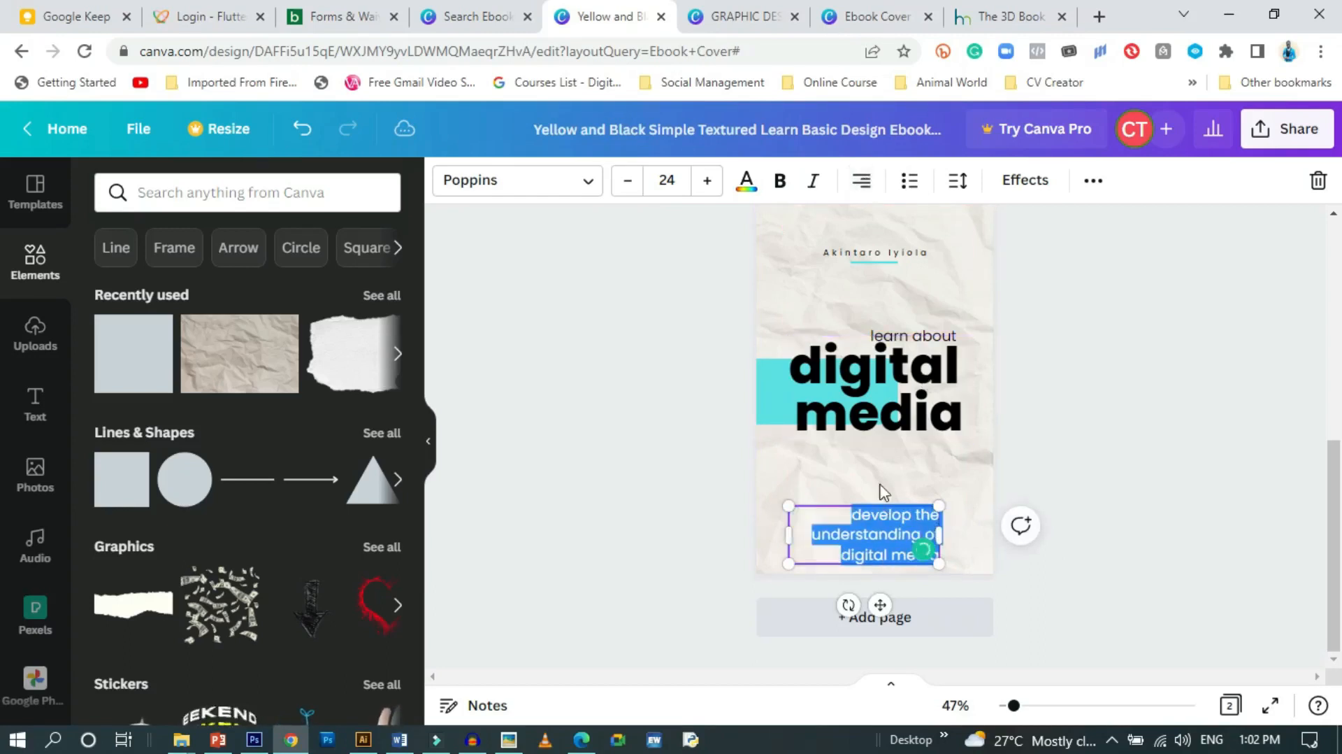
{"action": "left_click", "coordinate": [669, 181]}
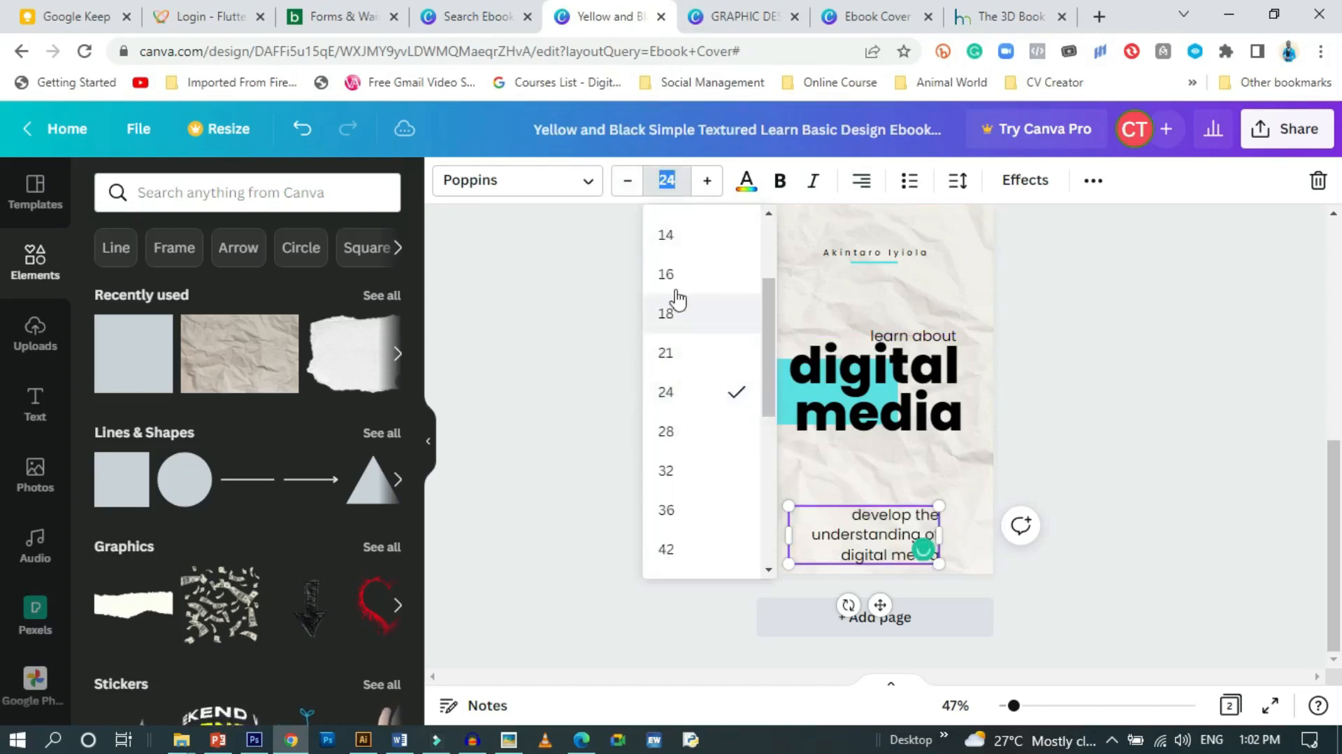
{"action": "left_click", "coordinate": [678, 273]}
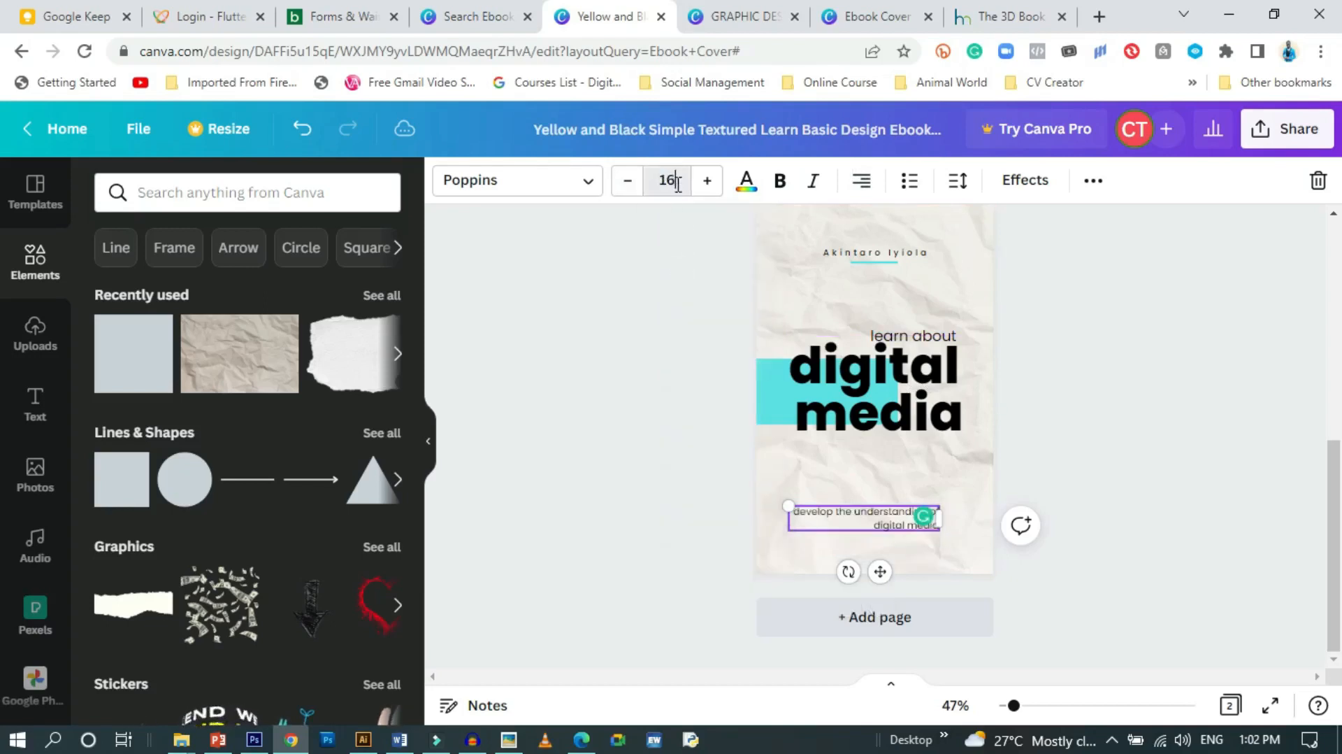
{"action": "left_click", "coordinate": [677, 181]}
{"action": "left_click", "coordinate": [667, 428]}
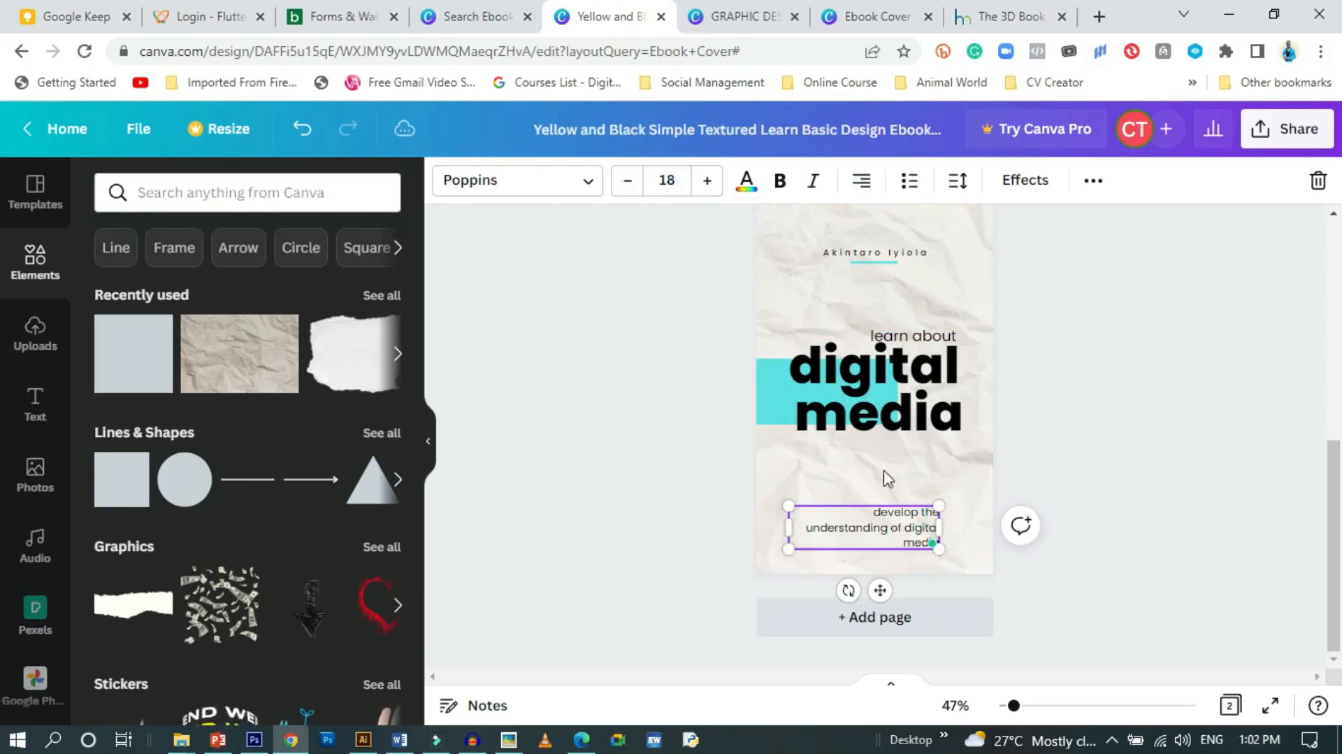
Resize the tagline into two lines and place it just beneath 'digital media'
{"action": "left_click_drag", "start_coordinate": [941, 528], "coordinate": [958, 526]}
{"action": "left_click_drag", "start_coordinate": [888, 575], "coordinate": [888, 552]}
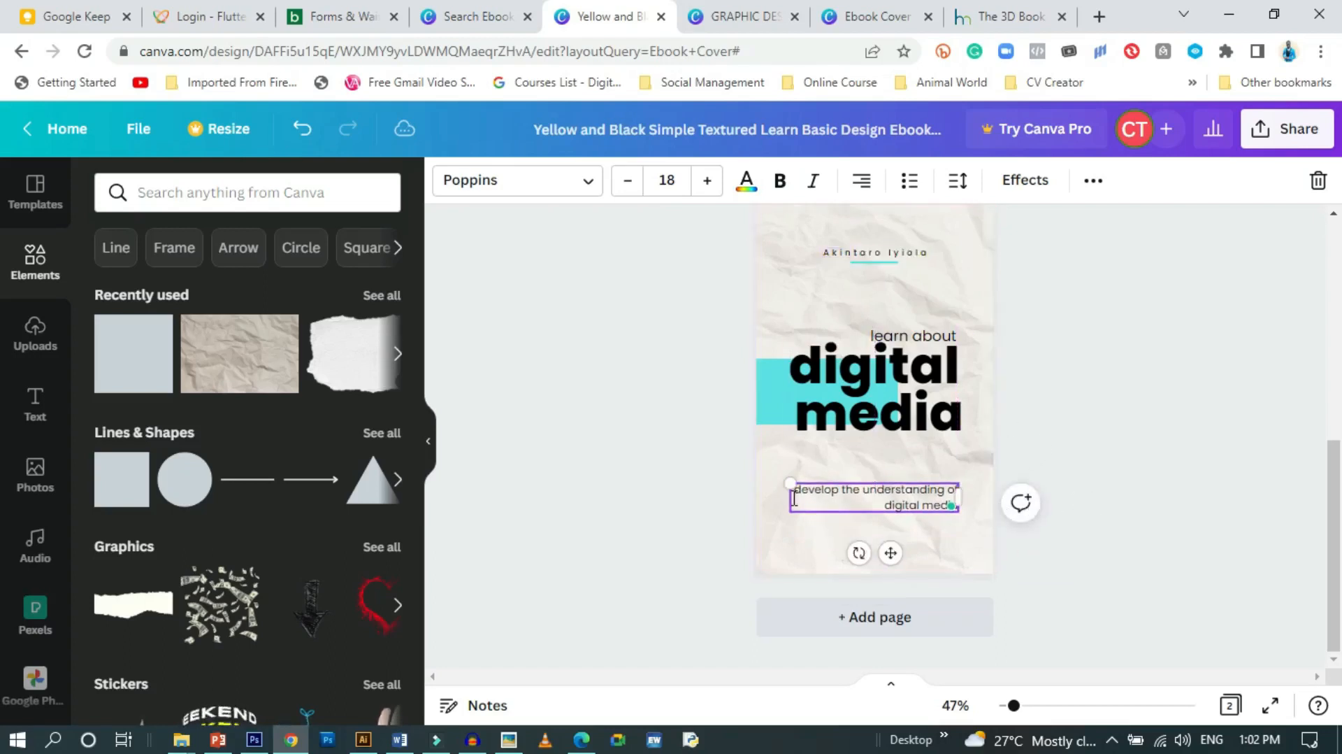
{"action": "mouse_move", "coordinate": [787, 497]}
{"action": "left_mouse_down"}
{"action": "mouse_move", "coordinate": [844, 495]}
{"action": "mouse_move", "coordinate": [782, 489]}
{"action": "mouse_move", "coordinate": [805, 488]}
{"action": "left_mouse_up"}
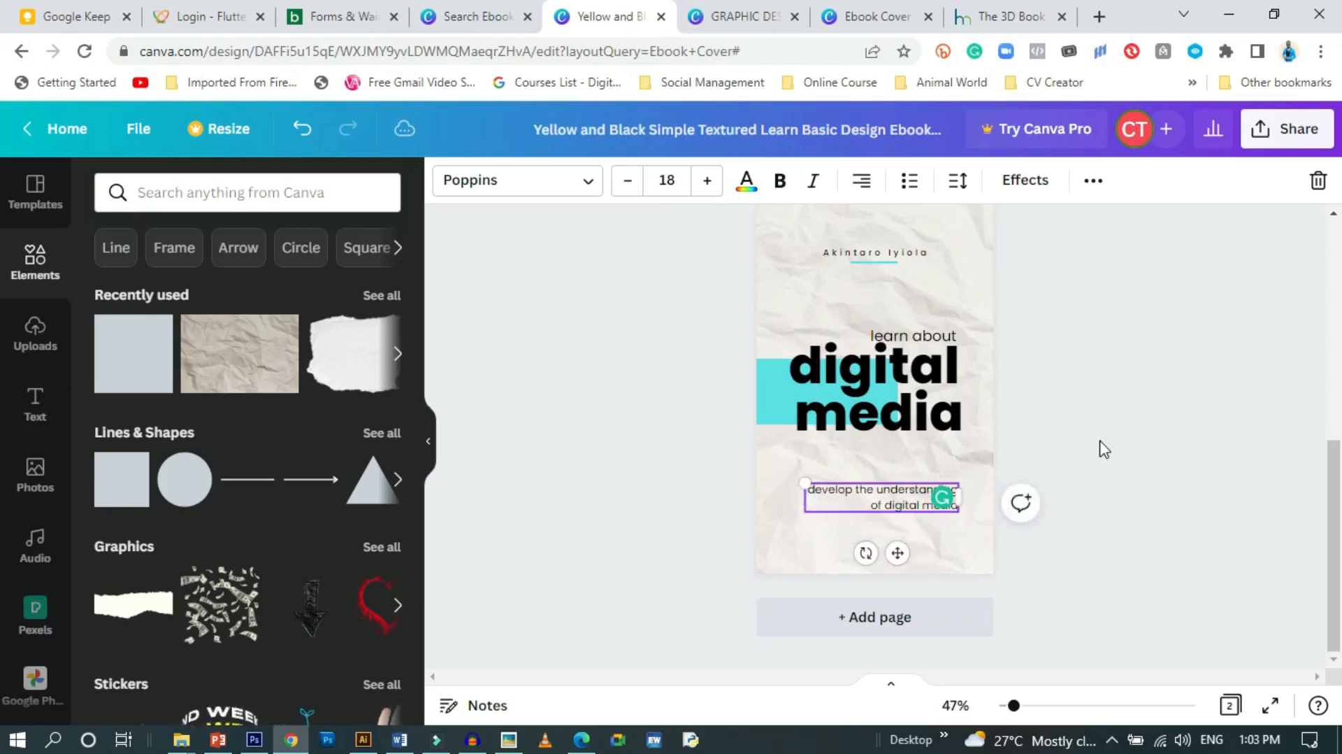
{"action": "left_click", "coordinate": [1103, 448]}
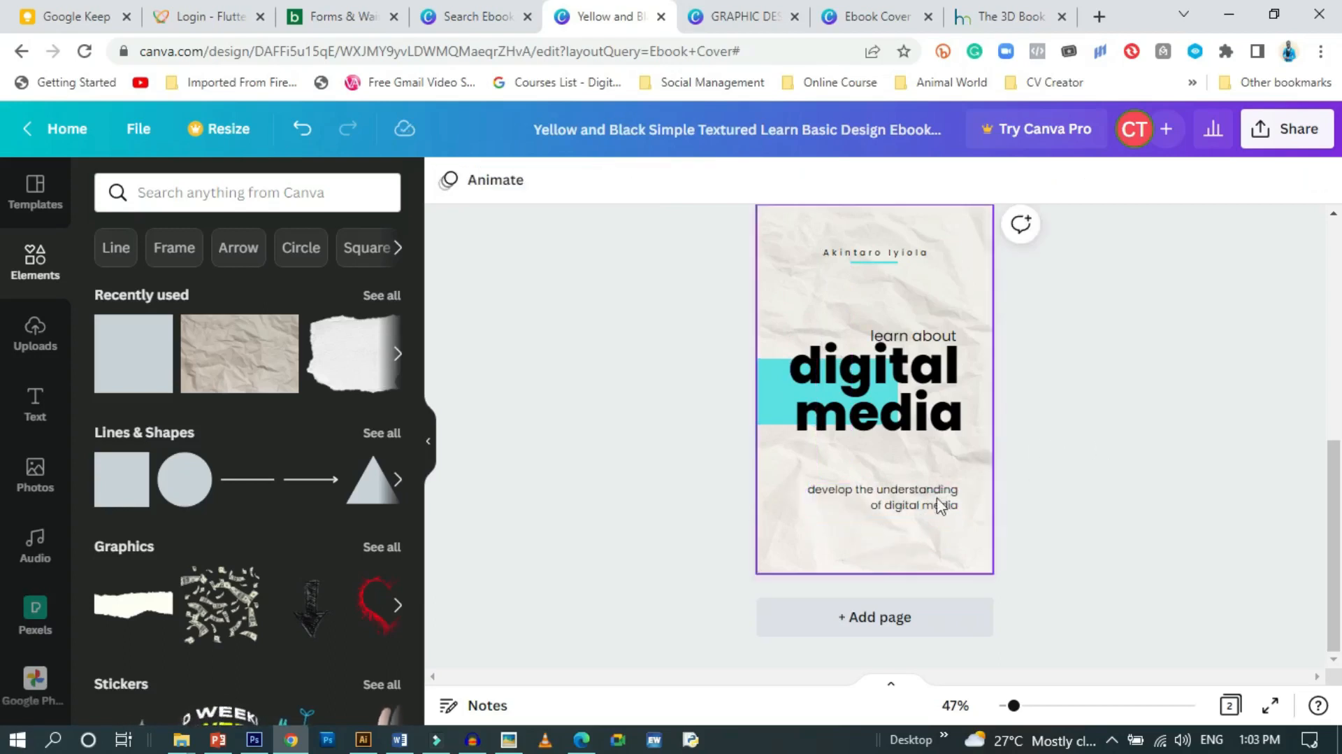
{"action": "left_click_drag", "start_coordinate": [921, 495], "coordinate": [924, 496]}
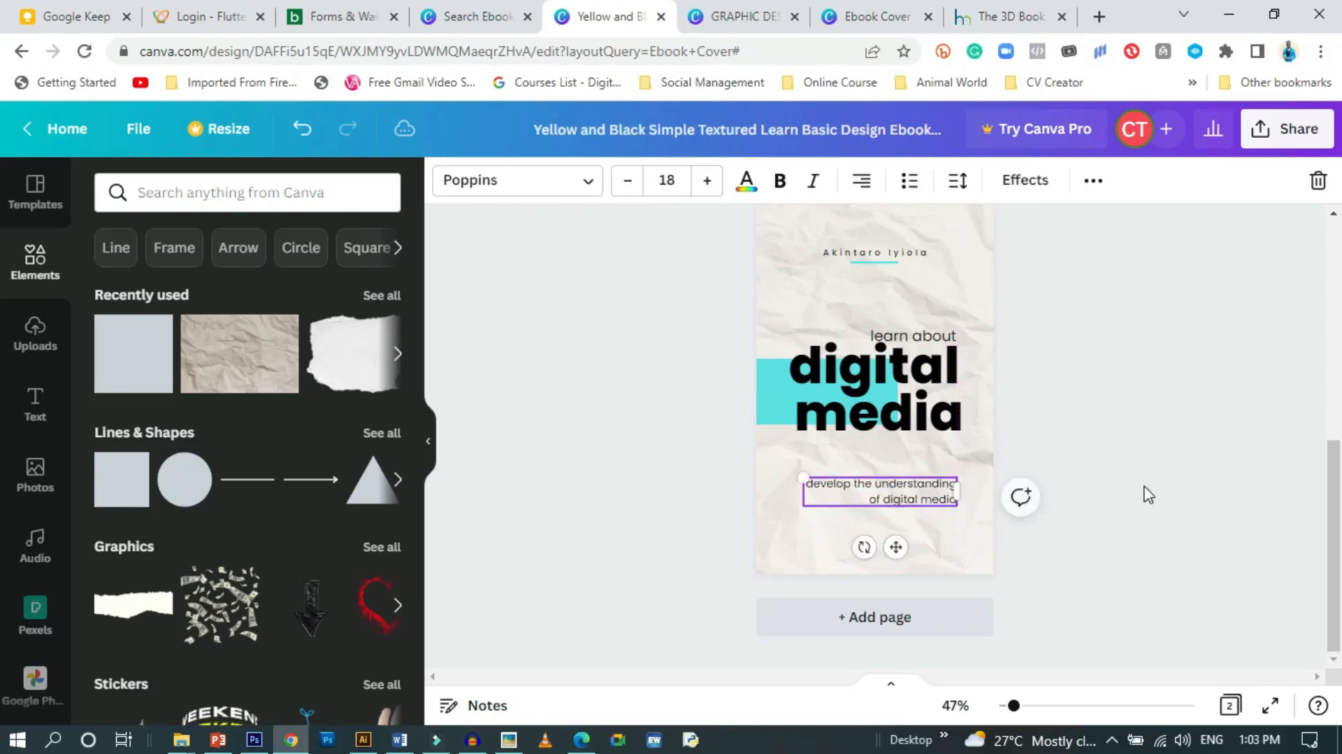
{"action": "left_click", "coordinate": [1142, 495]}
{"action": "scroll", "coordinate": [1143, 494], "scroll_direction": "up", "scroll_amount": 3}
{"action": "scroll", "coordinate": [1141, 491], "scroll_direction": "down", "scroll_amount": 1}
{"action": "scroll", "coordinate": [1140, 491], "scroll_direction": "up", "scroll_amount": 3}
{"action": "scroll", "coordinate": [1138, 494], "scroll_direction": "down", "scroll_amount": 3}
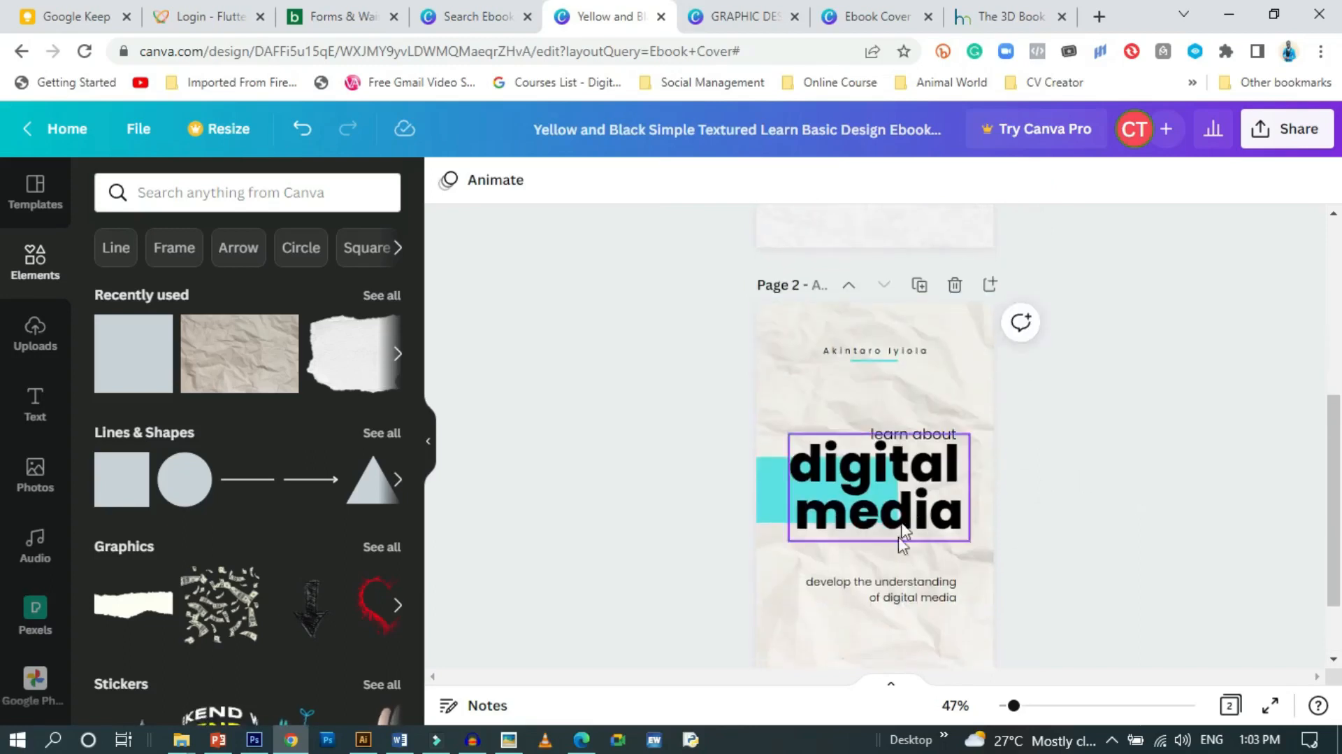
Set the page 2 tagline font to Poppins Medium
{"action": "left_click", "coordinate": [912, 592]}
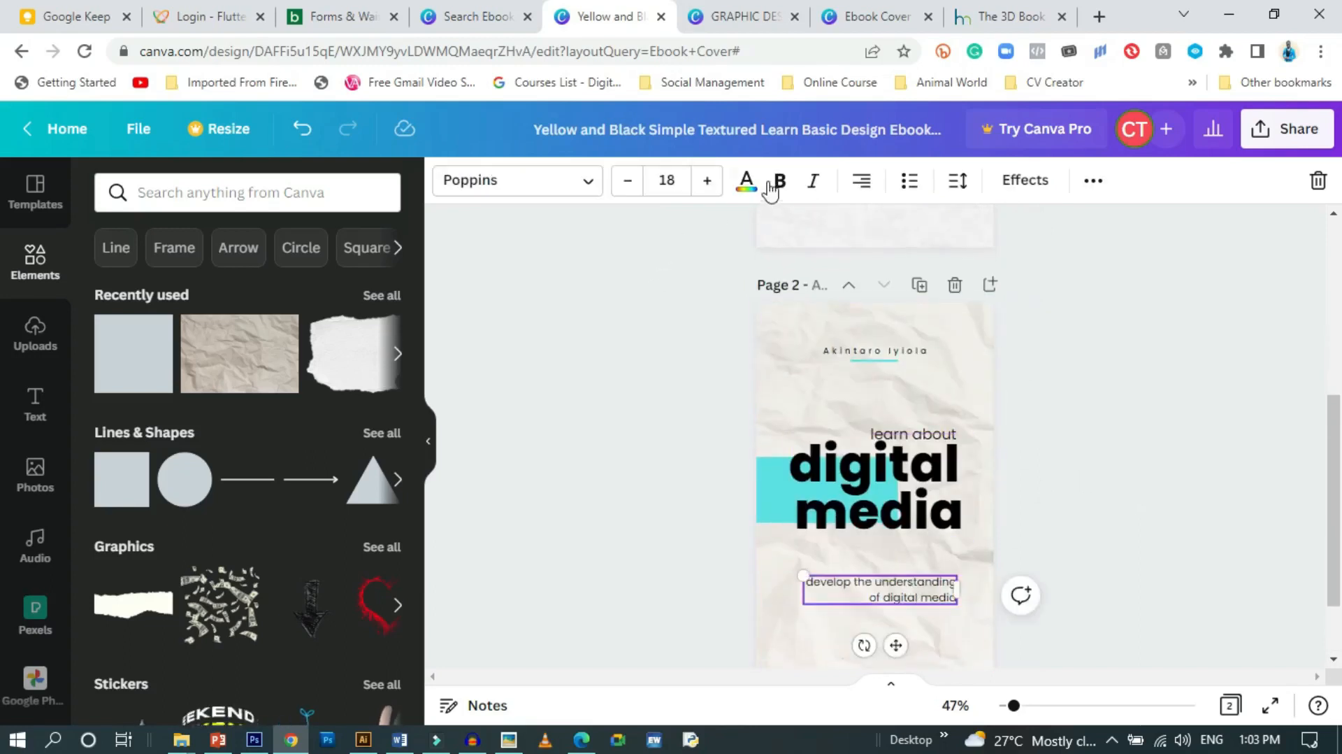
{"action": "left_click", "coordinate": [590, 183]}
{"action": "left_click", "coordinate": [174, 360]}
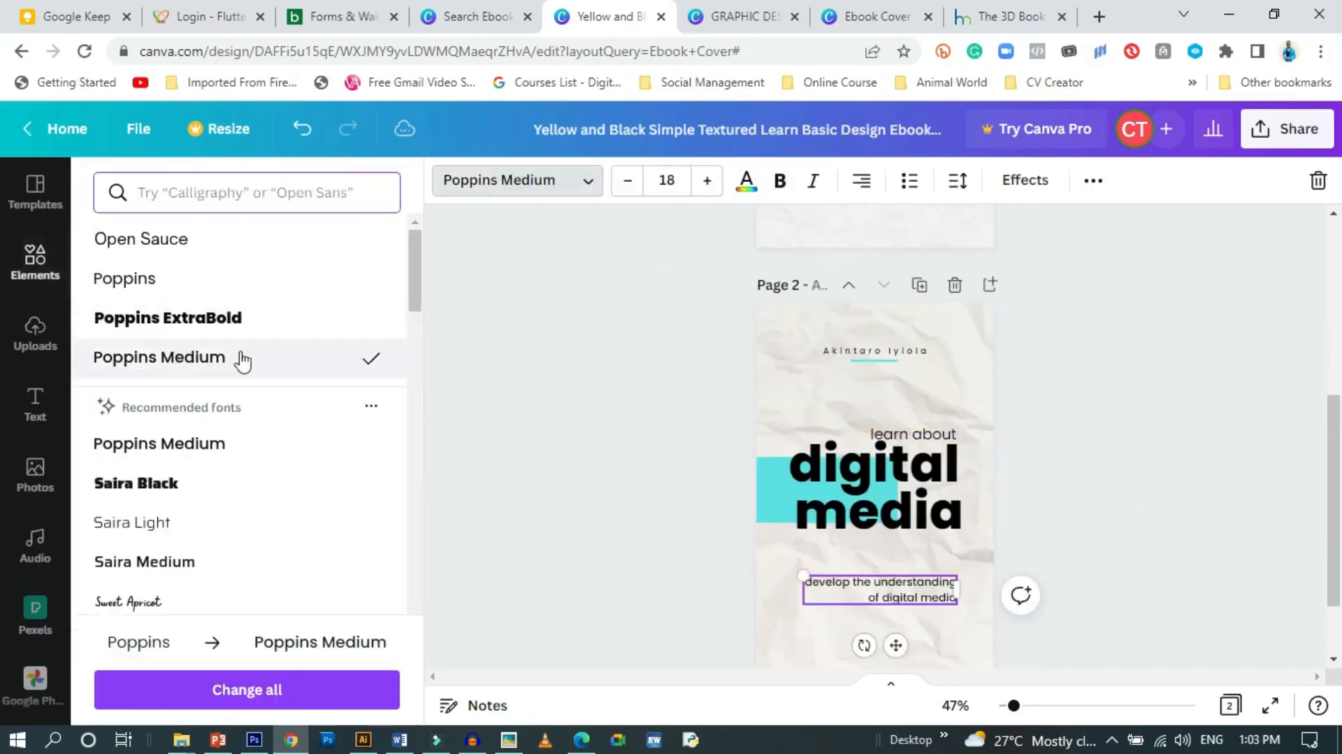
{"action": "left_click", "coordinate": [518, 476]}
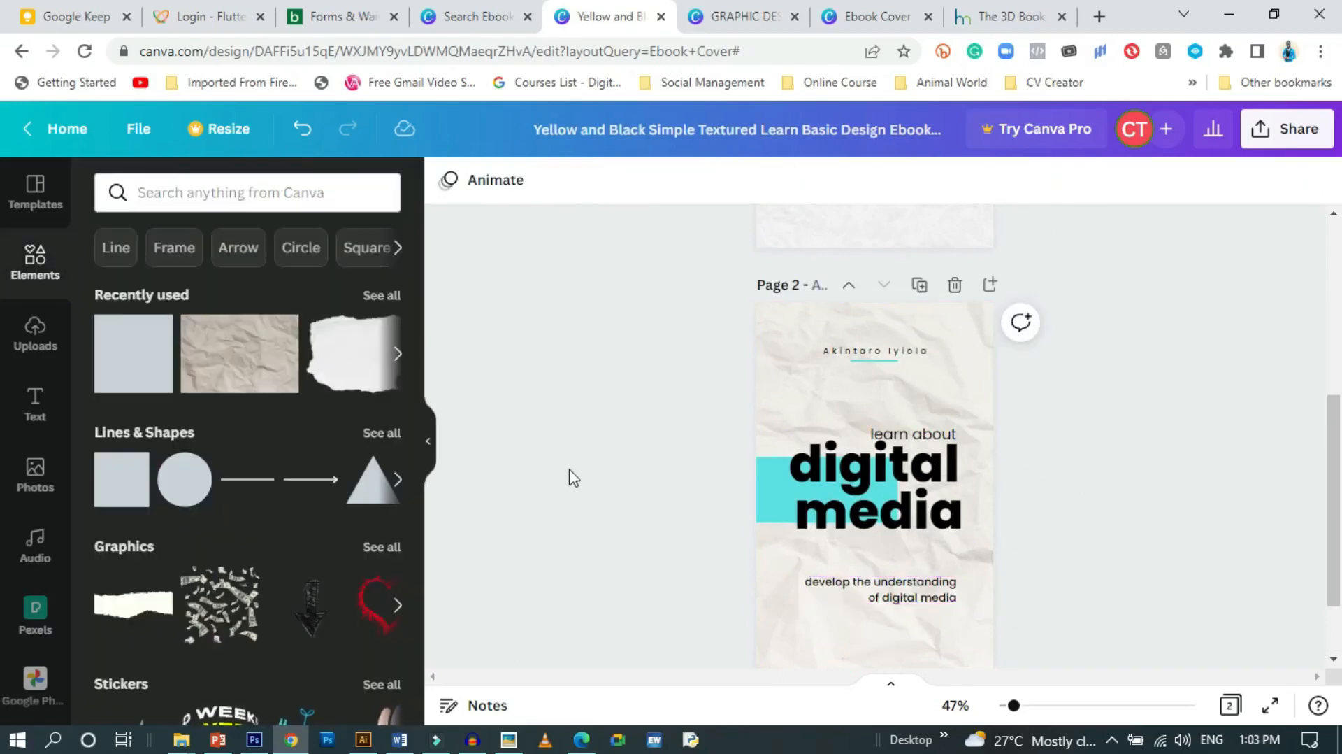
{"action": "scroll", "coordinate": [569, 482], "scroll_direction": "down", "scroll_amount": 1}
{"action": "scroll", "coordinate": [568, 488], "scroll_direction": "up", "scroll_amount": 5}
{"action": "scroll", "coordinate": [571, 490], "scroll_direction": "up", "scroll_amount": 1}
{"action": "scroll", "coordinate": [572, 489], "scroll_direction": "down", "scroll_amount": 5}
{"action": "scroll", "coordinate": [572, 489], "scroll_direction": "up", "scroll_amount": 3}
{"action": "scroll", "coordinate": [572, 490], "scroll_direction": "up", "scroll_amount": 1}
{"action": "scroll", "coordinate": [572, 489], "scroll_direction": "down", "scroll_amount": 4}
Tighten the 'learn about digital media' title's line spacing to 0.84
{"action": "left_click", "coordinate": [805, 414]}
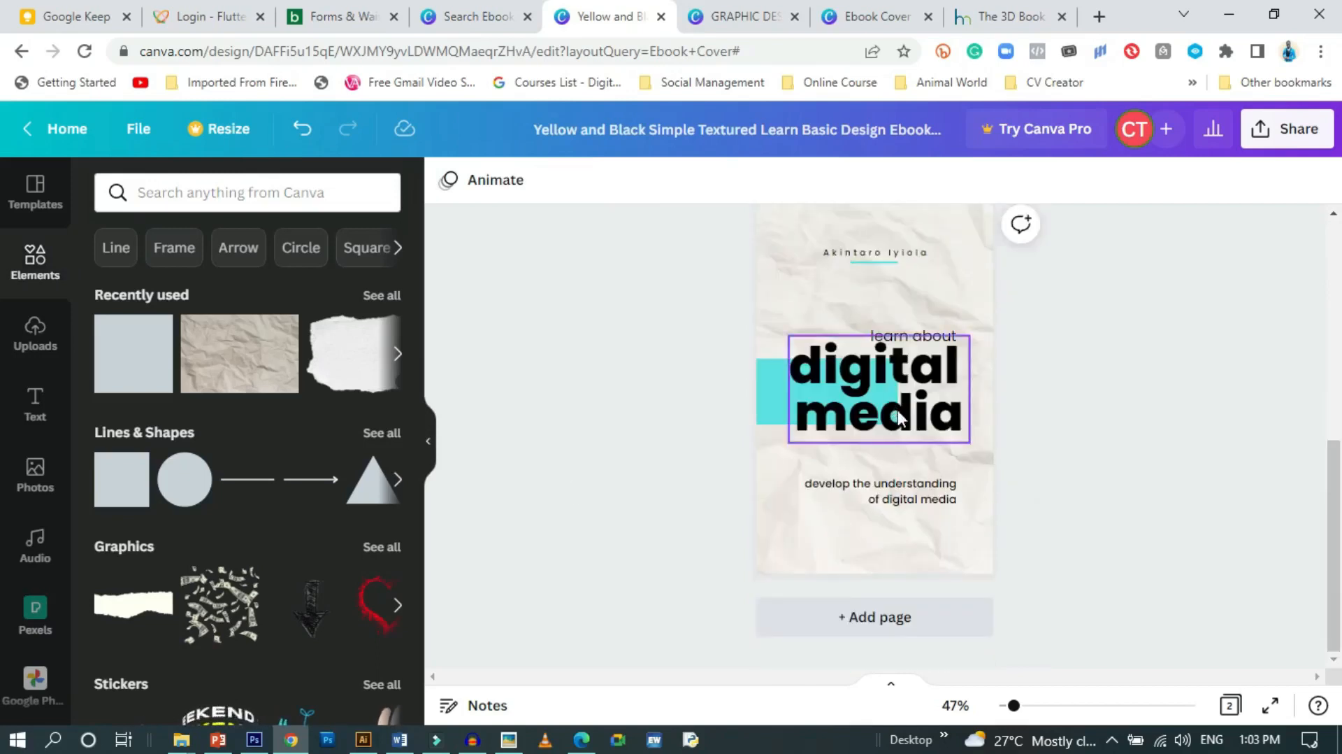
{"action": "left_click", "coordinate": [952, 182]}
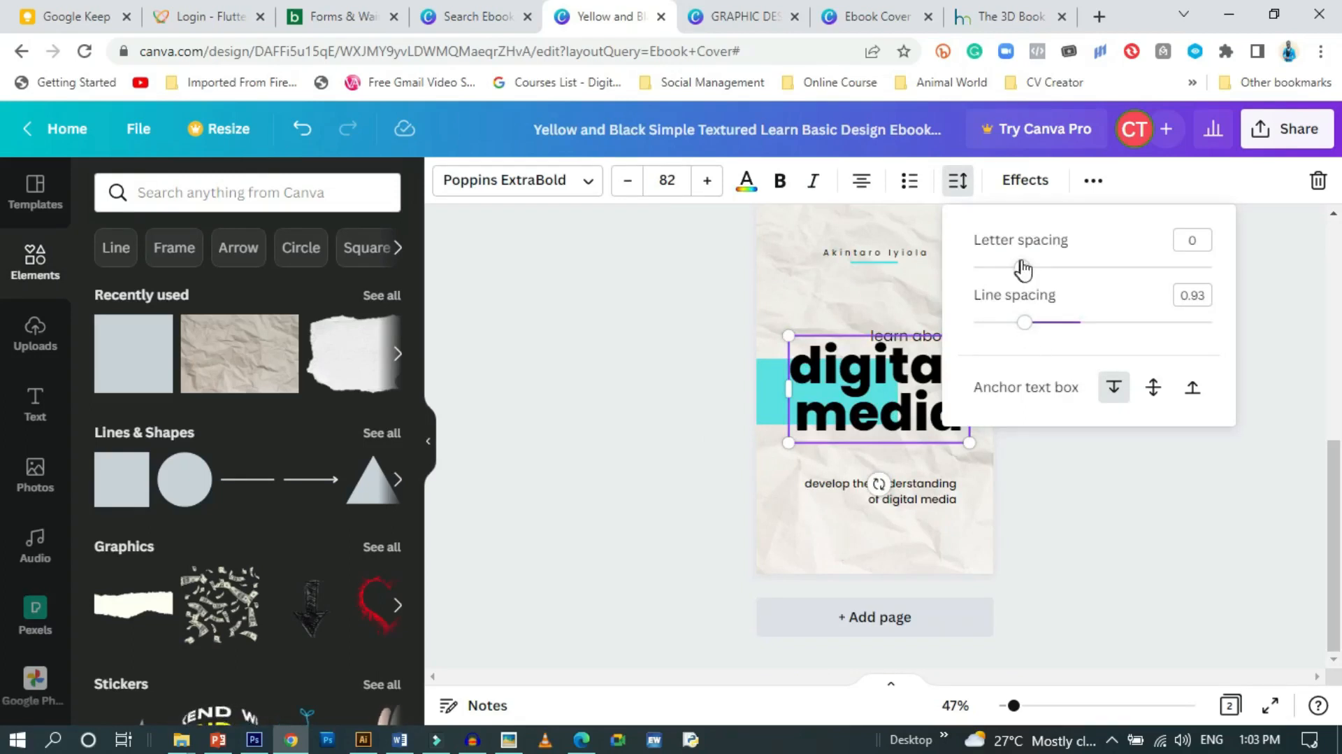
{"action": "left_click_drag", "start_coordinate": [1027, 330], "coordinate": [1017, 332]}
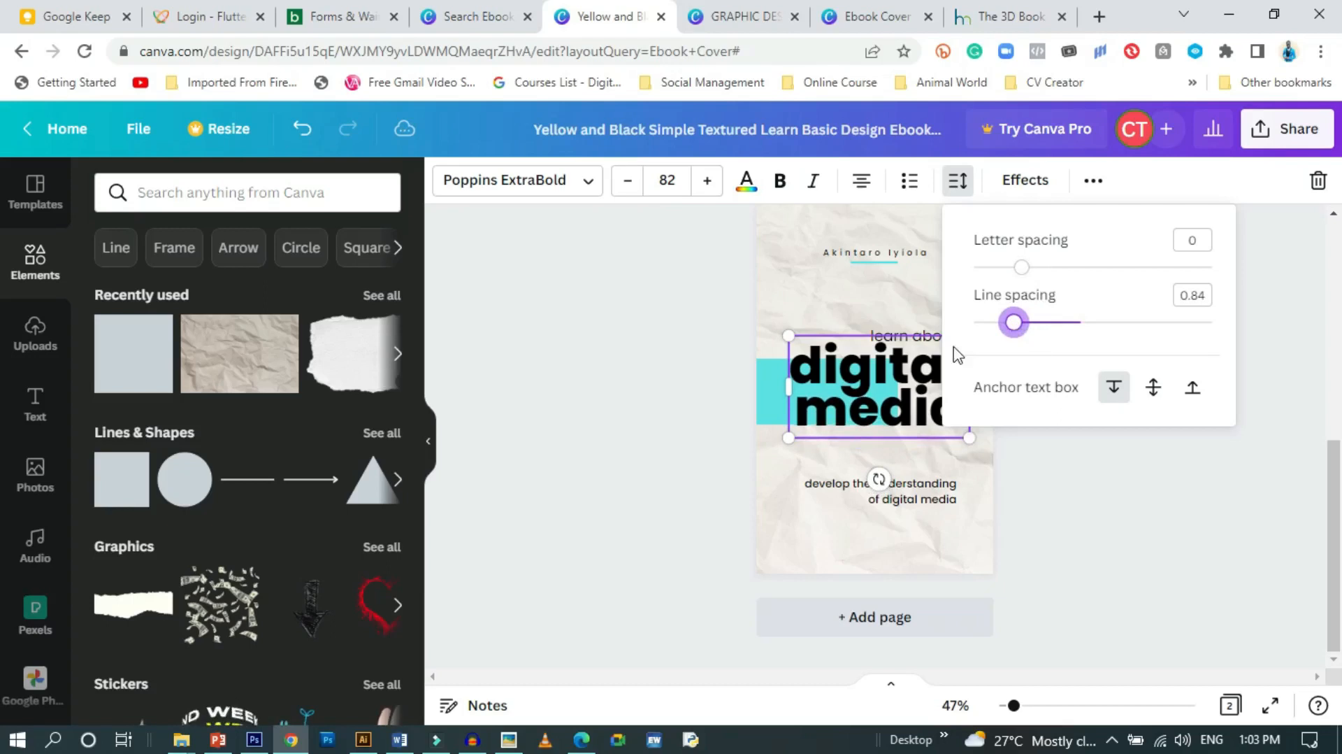
{"action": "left_click", "coordinate": [608, 392]}
{"action": "left_click", "coordinate": [619, 397]}
{"action": "scroll", "coordinate": [625, 412], "scroll_direction": "up", "scroll_amount": 2}
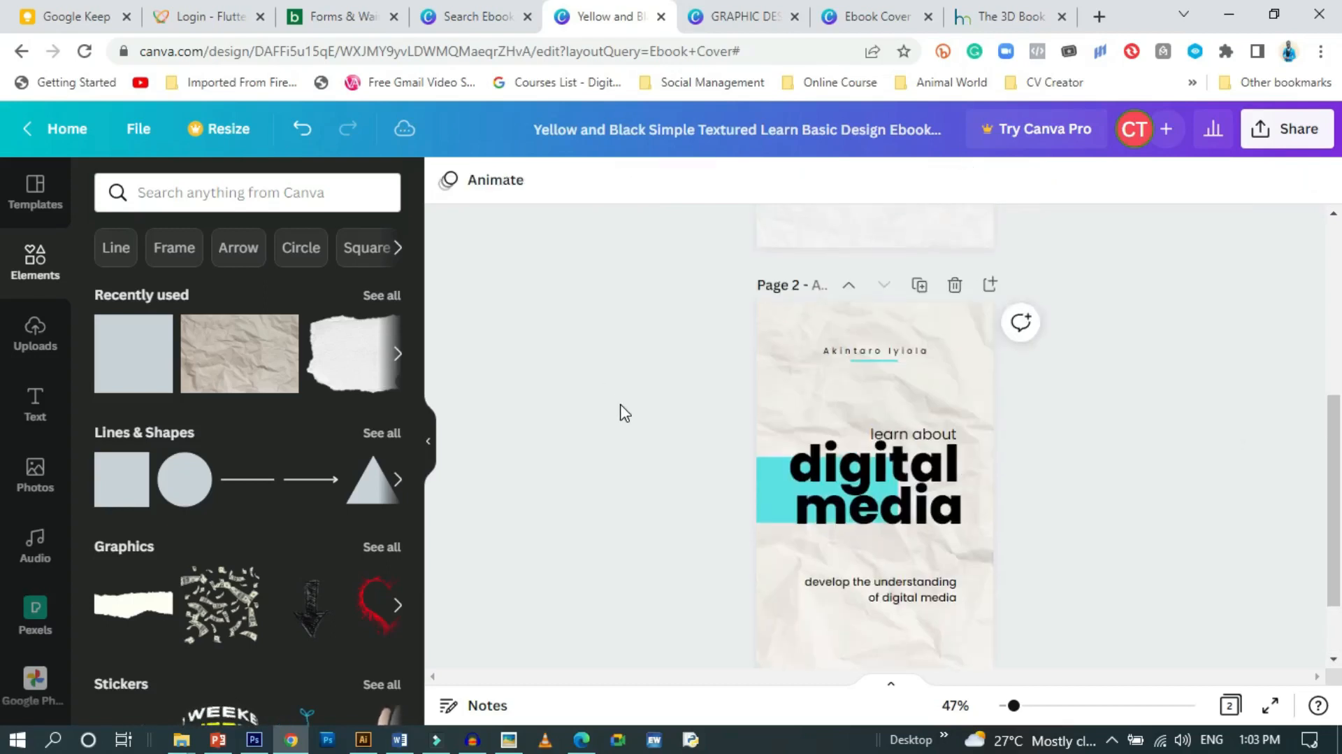
{"action": "scroll", "coordinate": [625, 413], "scroll_direction": "down", "scroll_amount": 1}
{"action": "scroll", "coordinate": [625, 412], "scroll_direction": "up", "scroll_amount": 1}
{"action": "scroll", "coordinate": [624, 413], "scroll_direction": "down", "scroll_amount": 1}
{"action": "scroll", "coordinate": [621, 411], "scroll_direction": "up", "scroll_amount": 1}
{"action": "scroll", "coordinate": [699, 433], "scroll_direction": "down", "scroll_amount": 1}
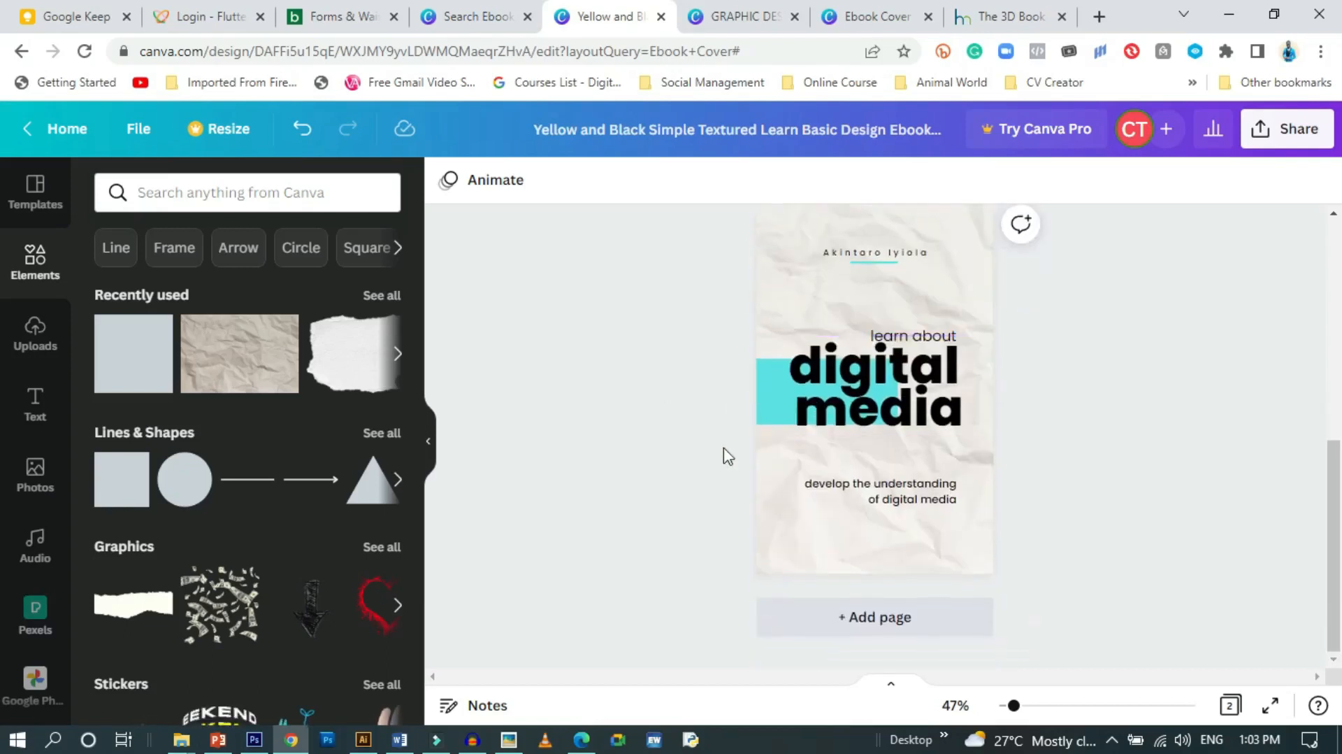
{"action": "scroll", "coordinate": [841, 367], "scroll_direction": "up", "scroll_amount": 2}
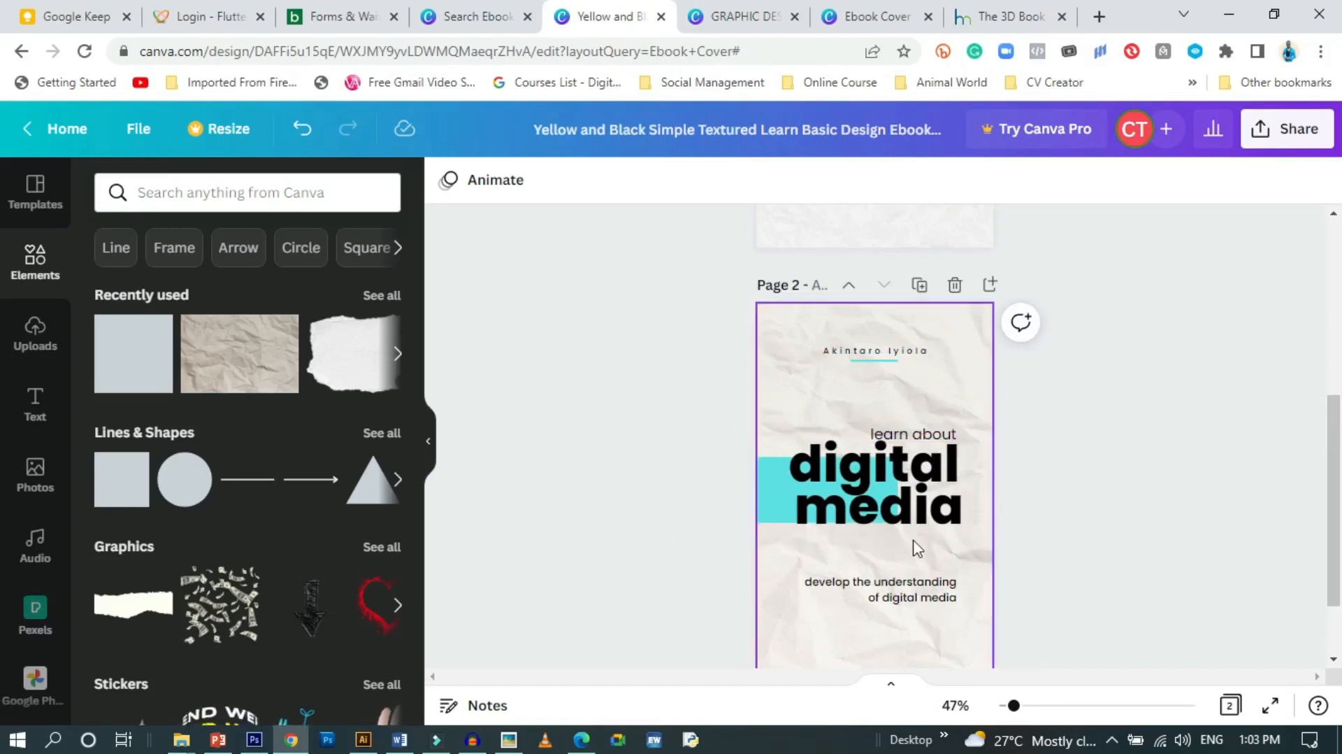
{"action": "scroll", "coordinate": [888, 500], "scroll_direction": "down", "scroll_amount": 2}
{"action": "scroll", "coordinate": [888, 500], "scroll_direction": "up", "scroll_amount": 2}
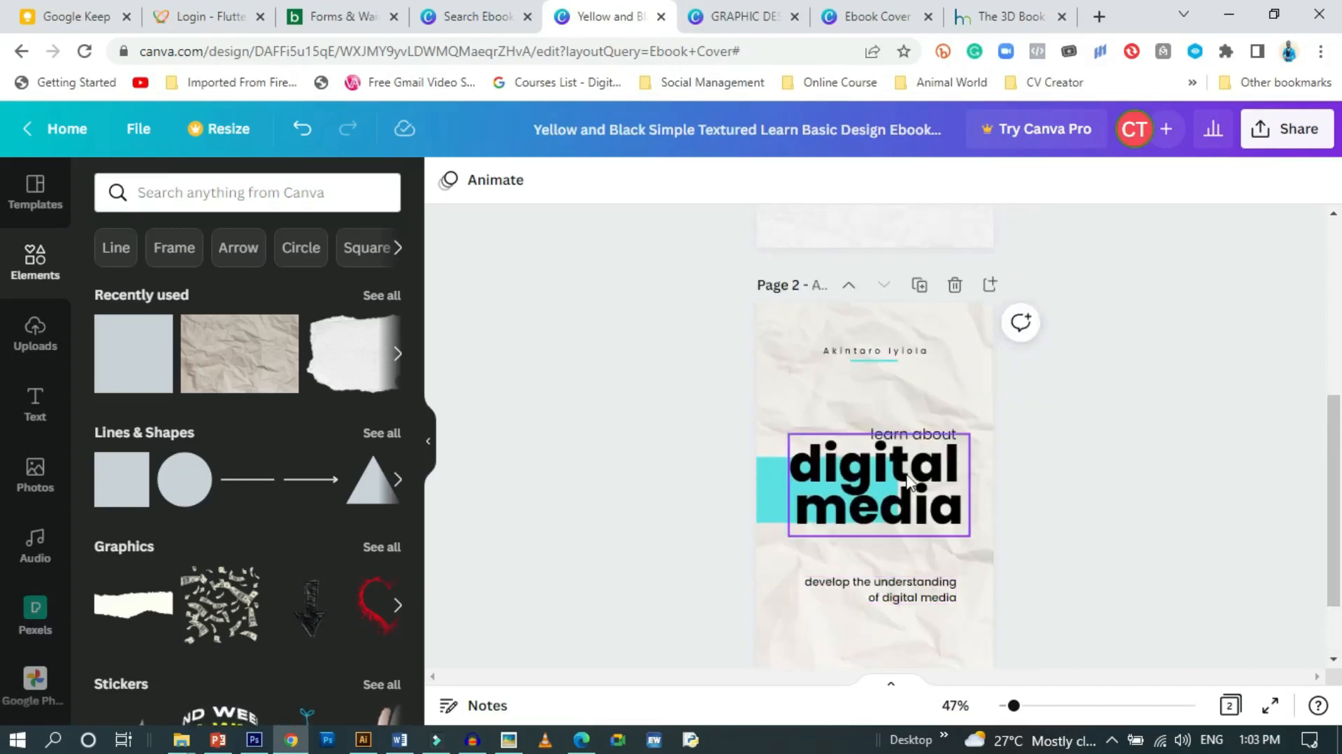
{"action": "scroll", "coordinate": [949, 504], "scroll_direction": "up", "scroll_amount": 5}
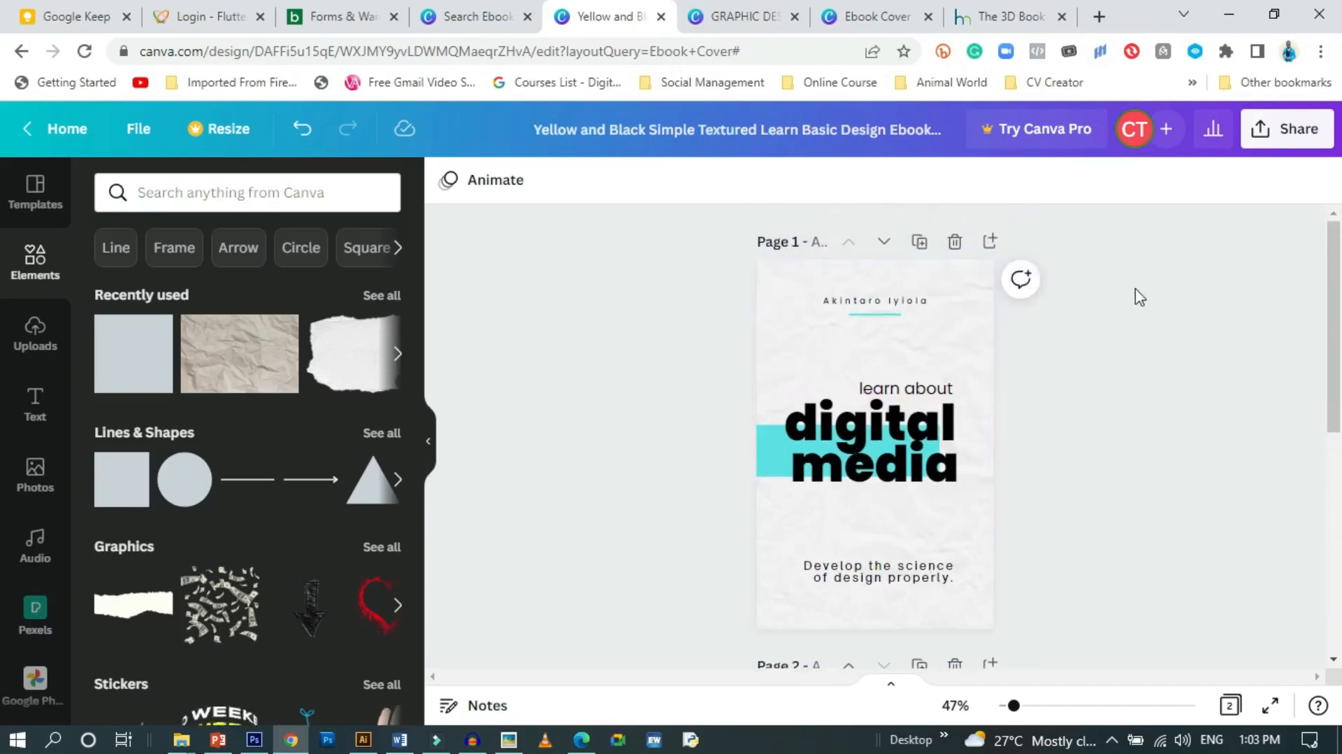
Download the design as PNG with page 2 unchecked, so only the cover page is saved
{"action": "left_click", "coordinate": [1279, 130]}
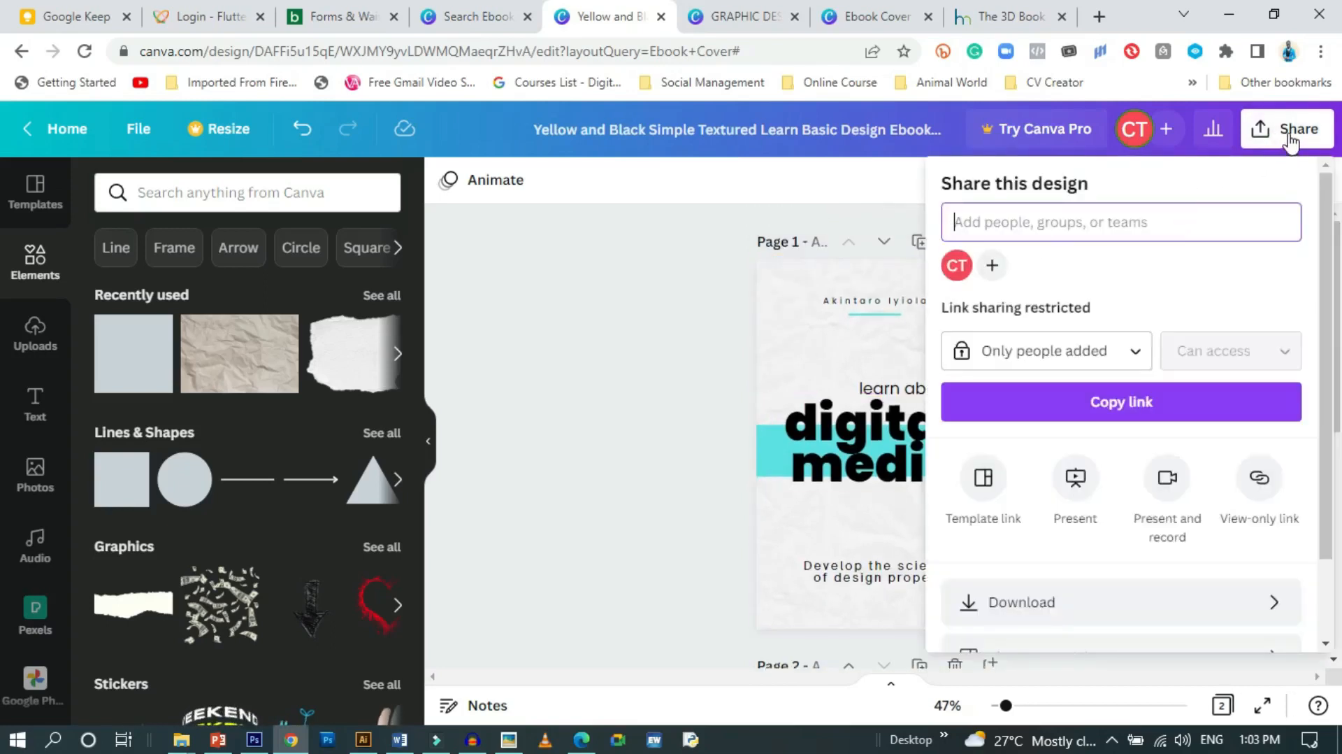
{"action": "scroll", "coordinate": [1055, 538], "scroll_direction": "down", "scroll_amount": 2}
{"action": "left_click", "coordinate": [1187, 502]}
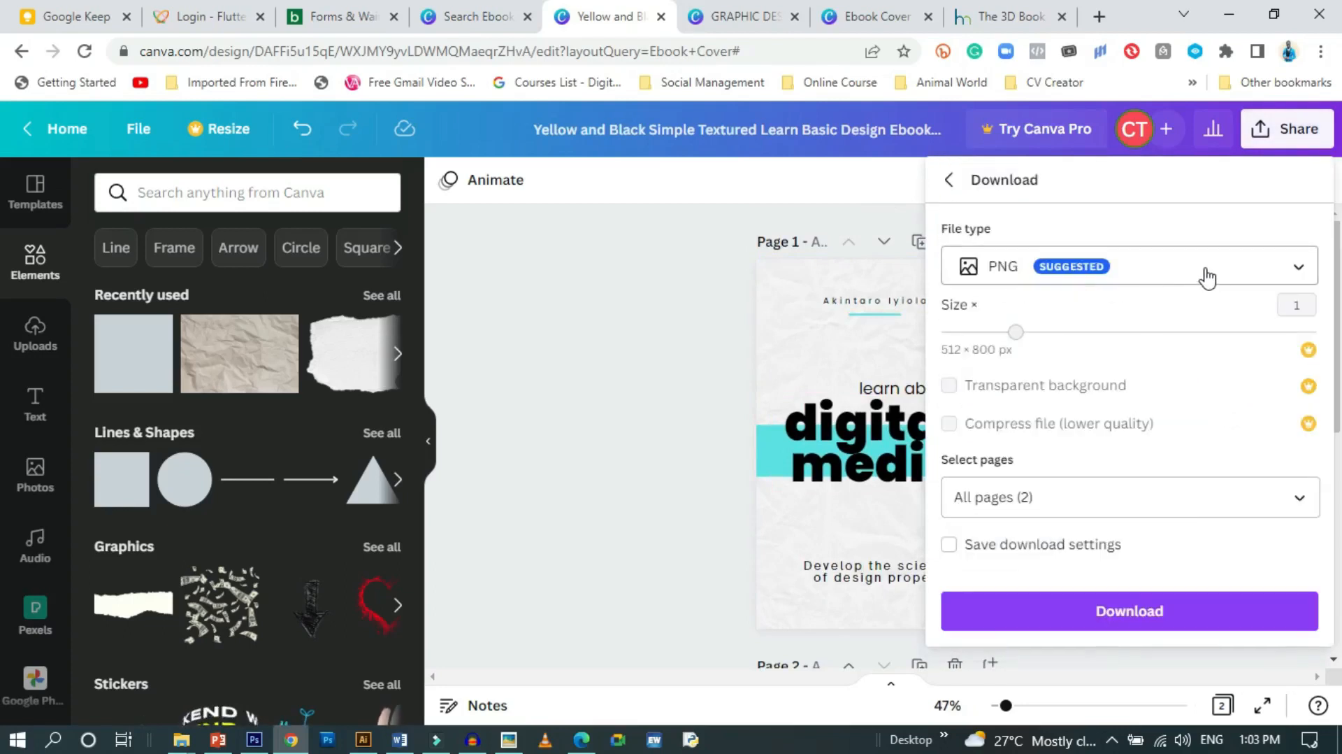
{"action": "left_click", "coordinate": [1180, 511]}
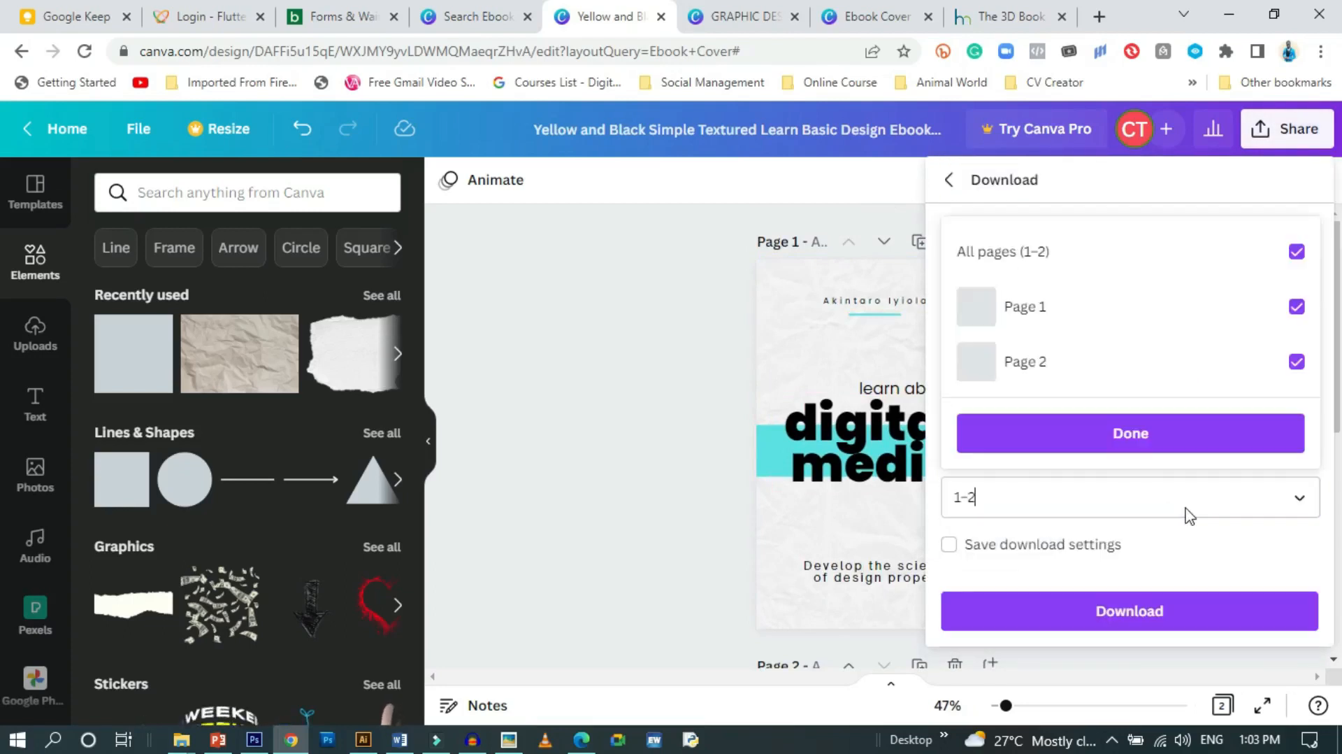
{"action": "left_click", "coordinate": [1298, 362]}
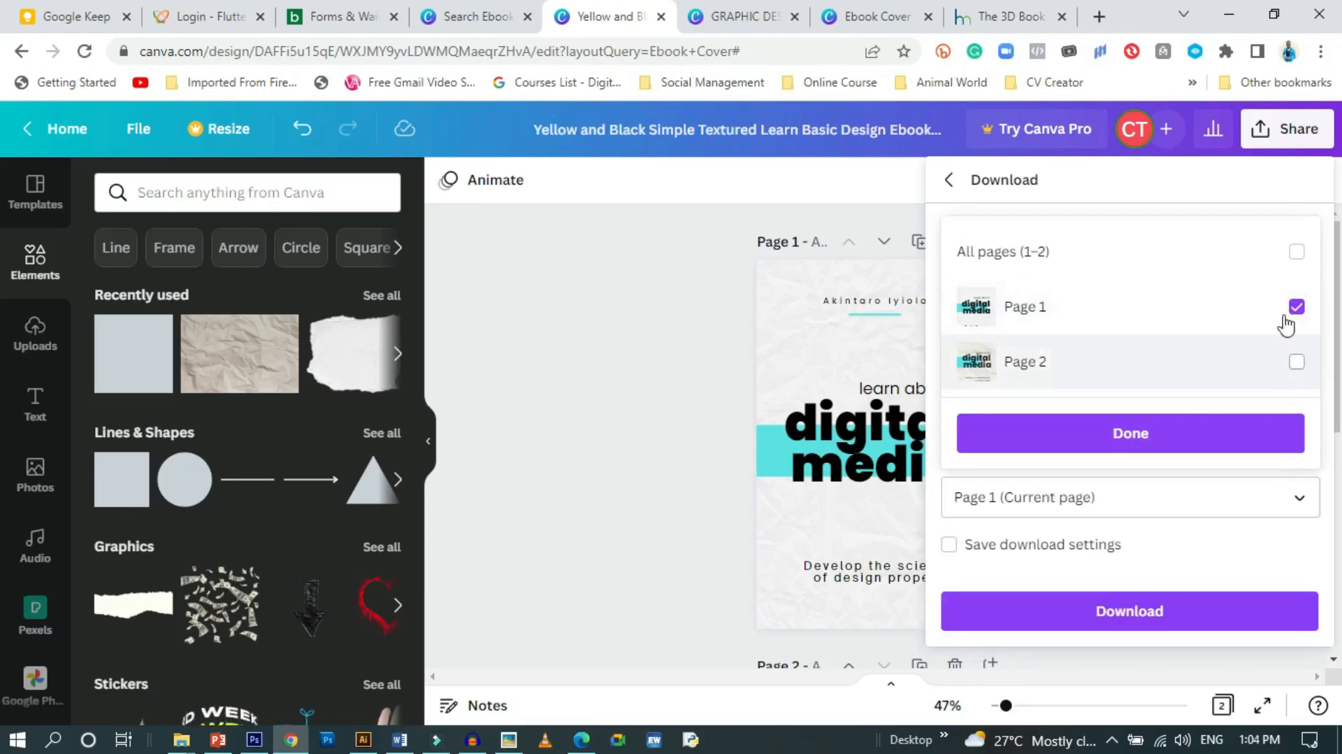
{"action": "left_click", "coordinate": [1150, 446]}
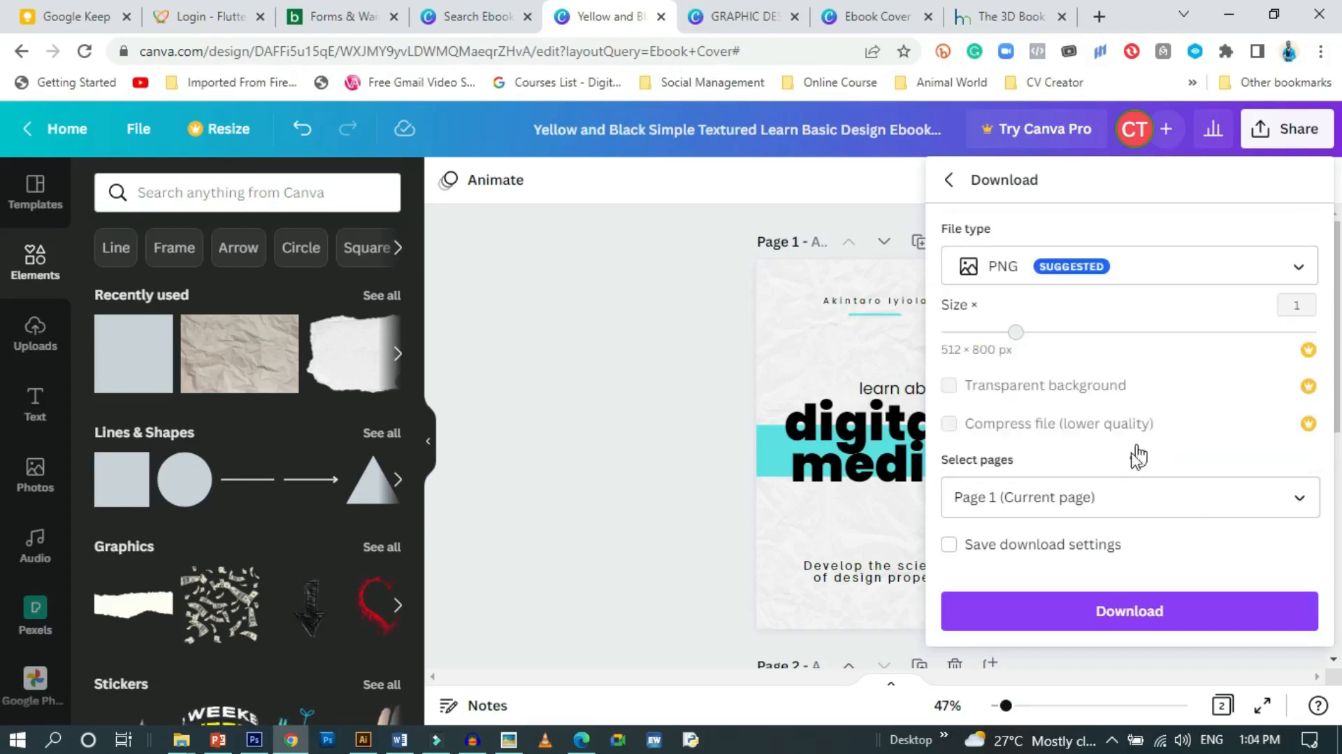
{"action": "left_click", "coordinate": [1179, 618]}
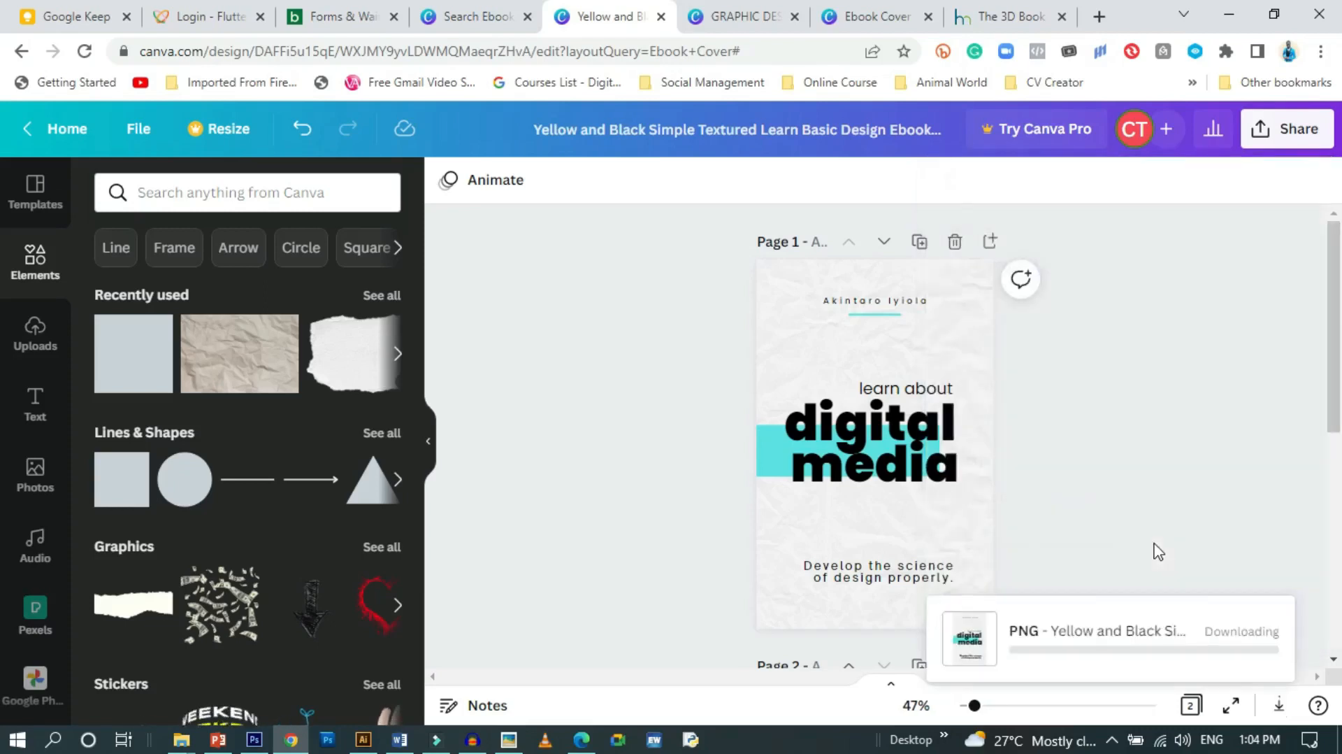
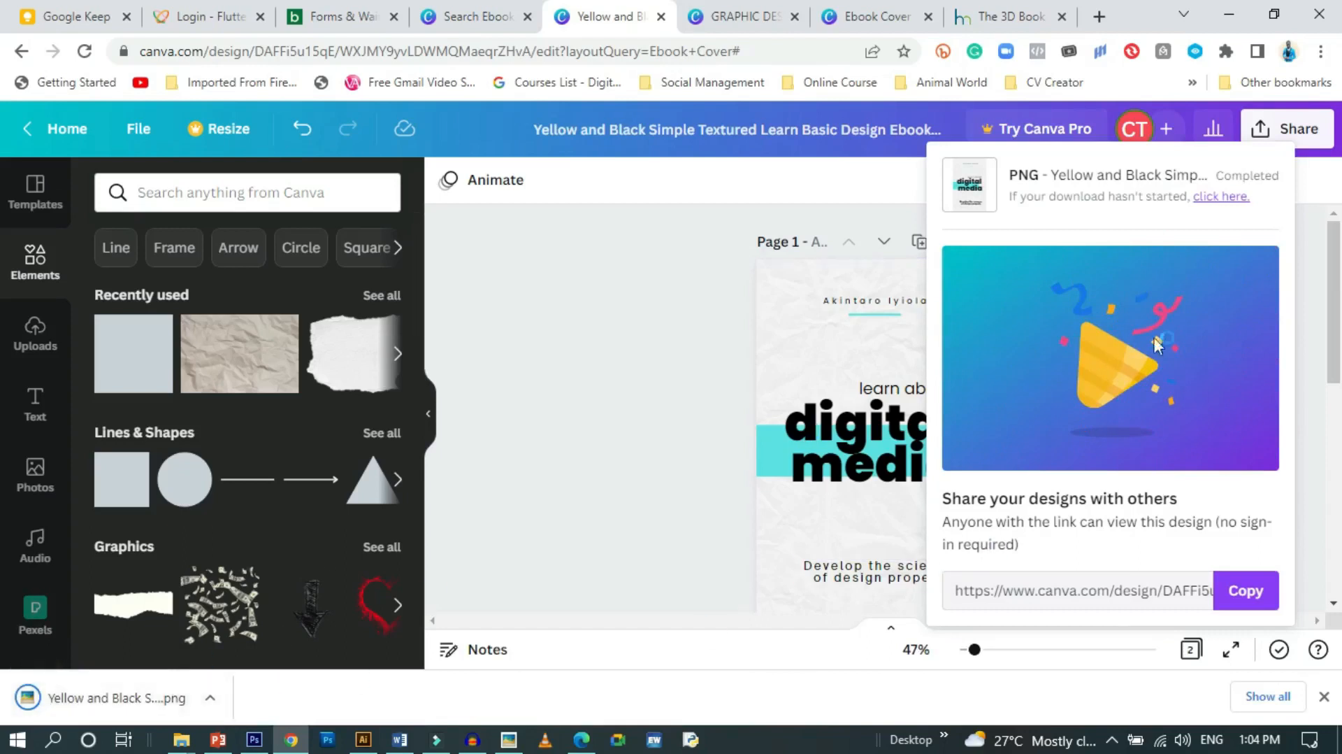
Inspect the exported 'learn about digital media' cover PNG at full size in Picasa, then close it
{"action": "left_click", "coordinate": [603, 418]}
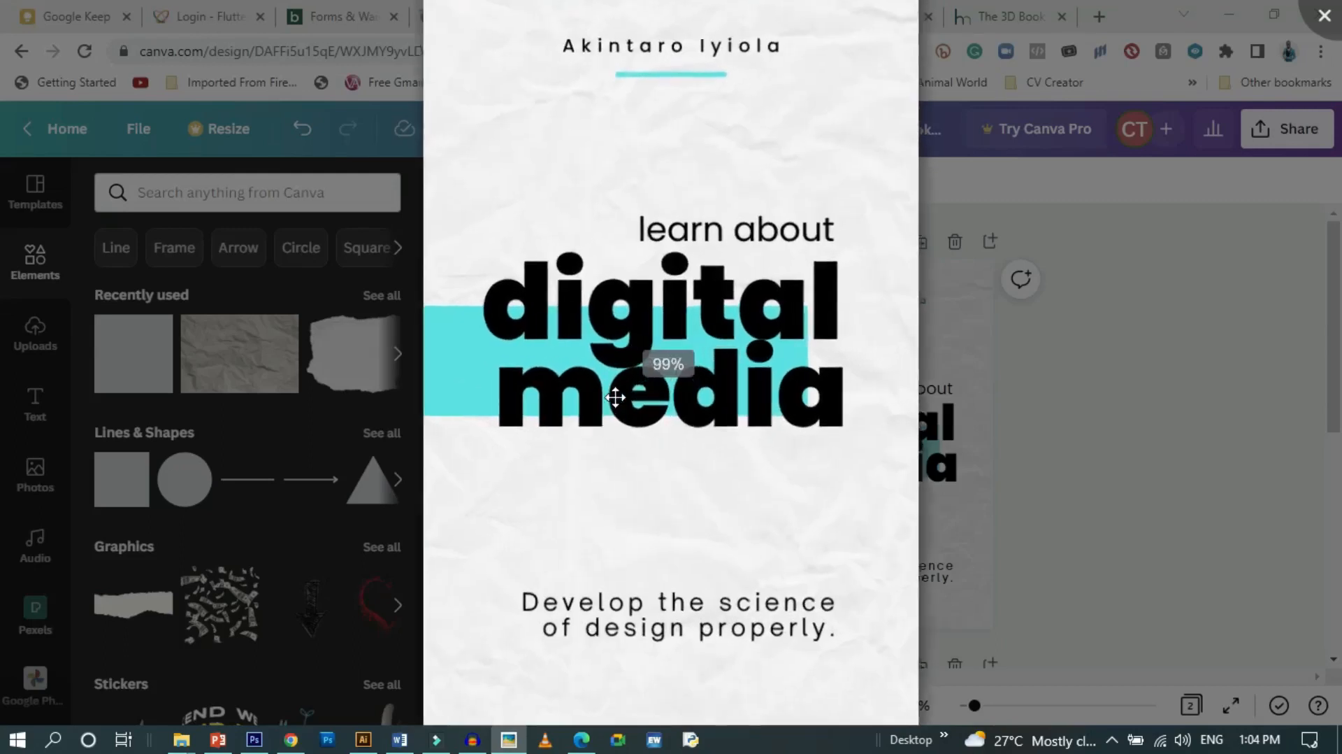
{"action": "scroll", "coordinate": [673, 434], "scroll_direction": "down", "scroll_amount": 2}
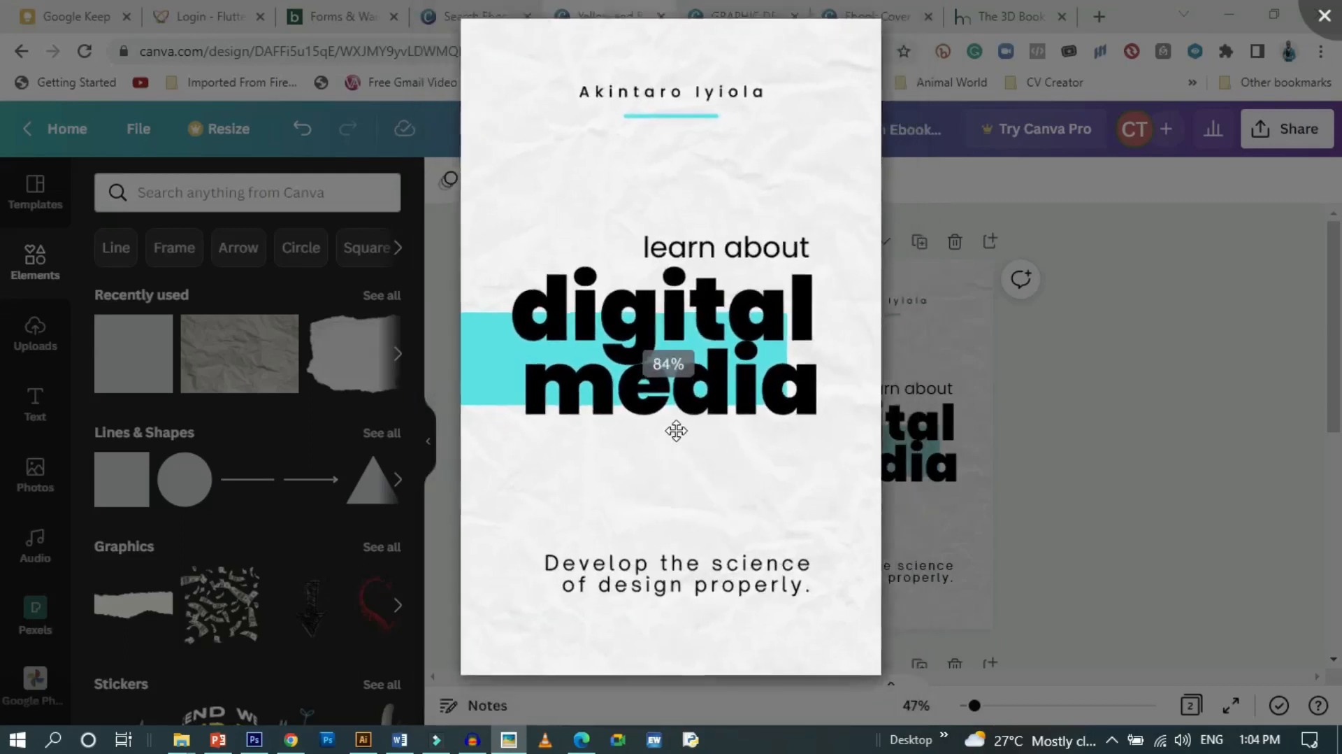
{"action": "scroll", "coordinate": [676, 431], "scroll_direction": "up", "scroll_amount": 2}
{"action": "scroll", "coordinate": [773, 536], "scroll_direction": "down", "scroll_amount": 2}
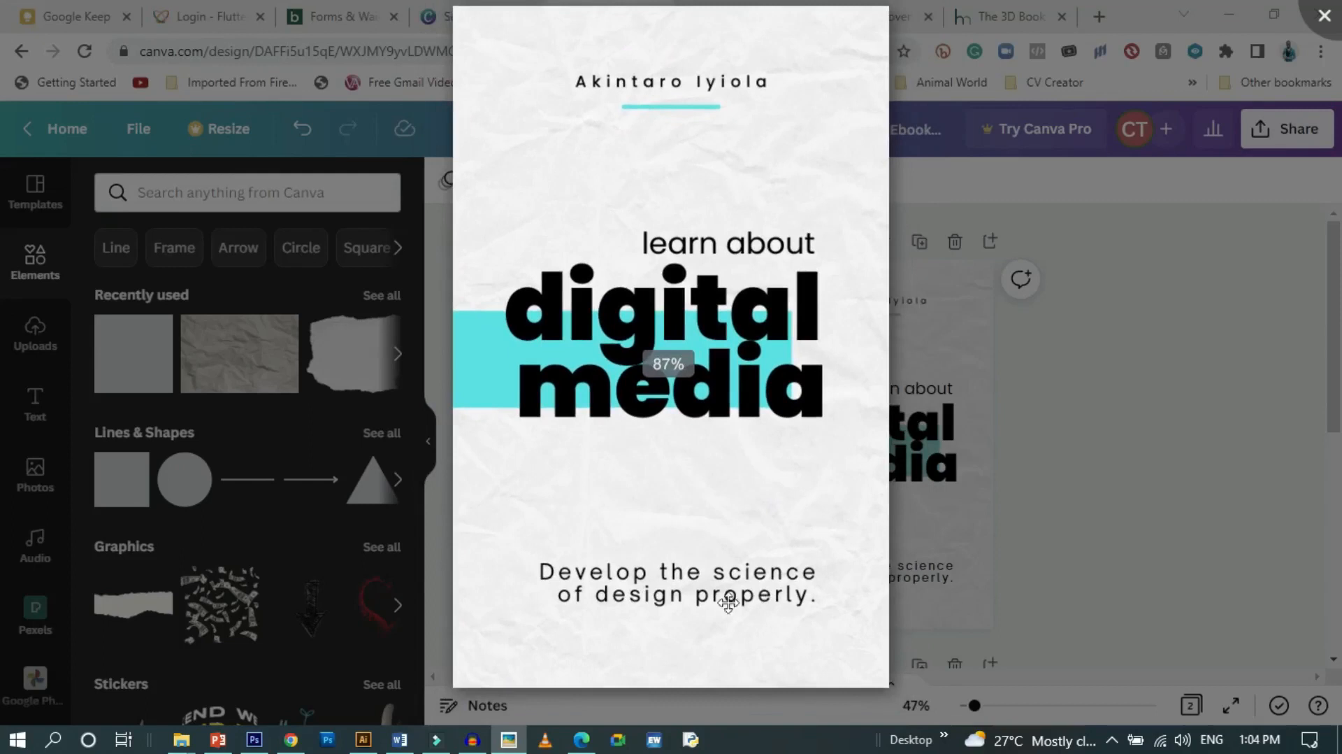
{"action": "scroll", "coordinate": [697, 634], "scroll_direction": "down", "scroll_amount": 1}
{"action": "scroll", "coordinate": [701, 631], "scroll_direction": "up", "scroll_amount": 3}
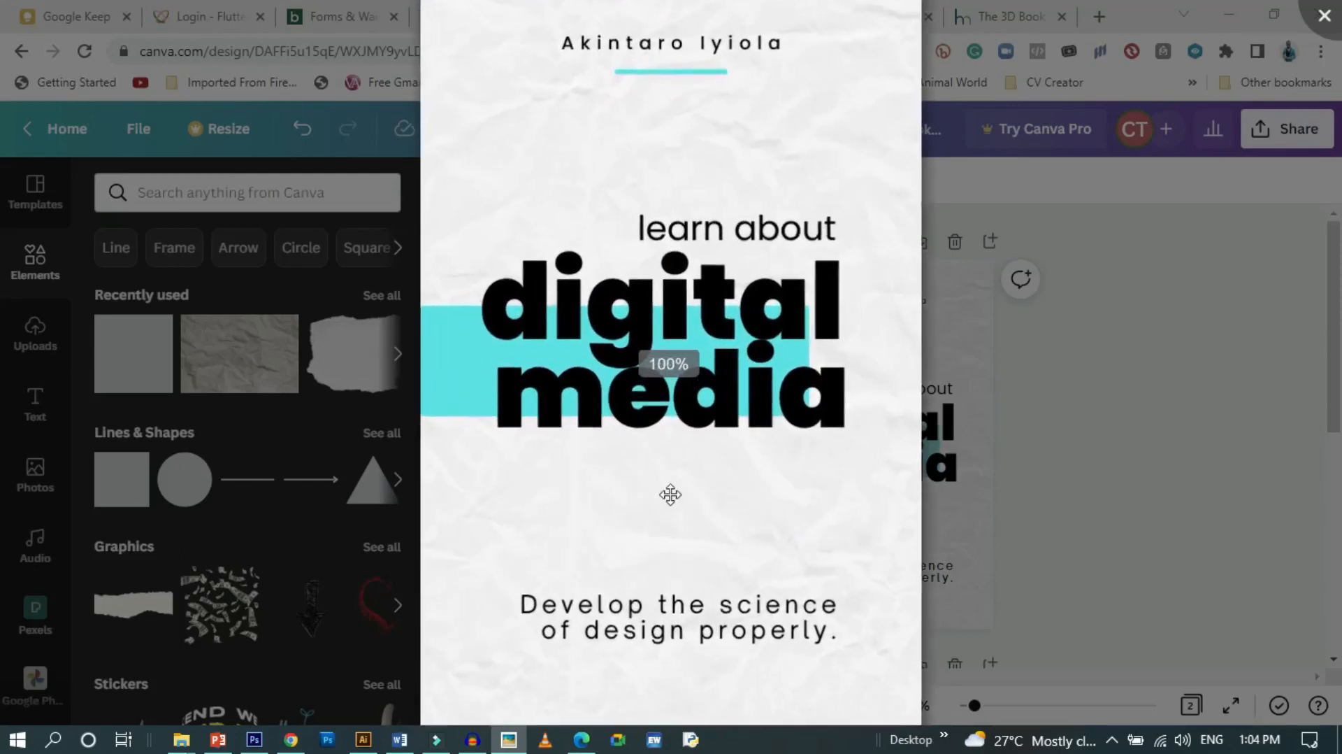
{"action": "scroll", "coordinate": [671, 494], "scroll_direction": "down", "scroll_amount": 3}
{"action": "key", "text": "Escape"}
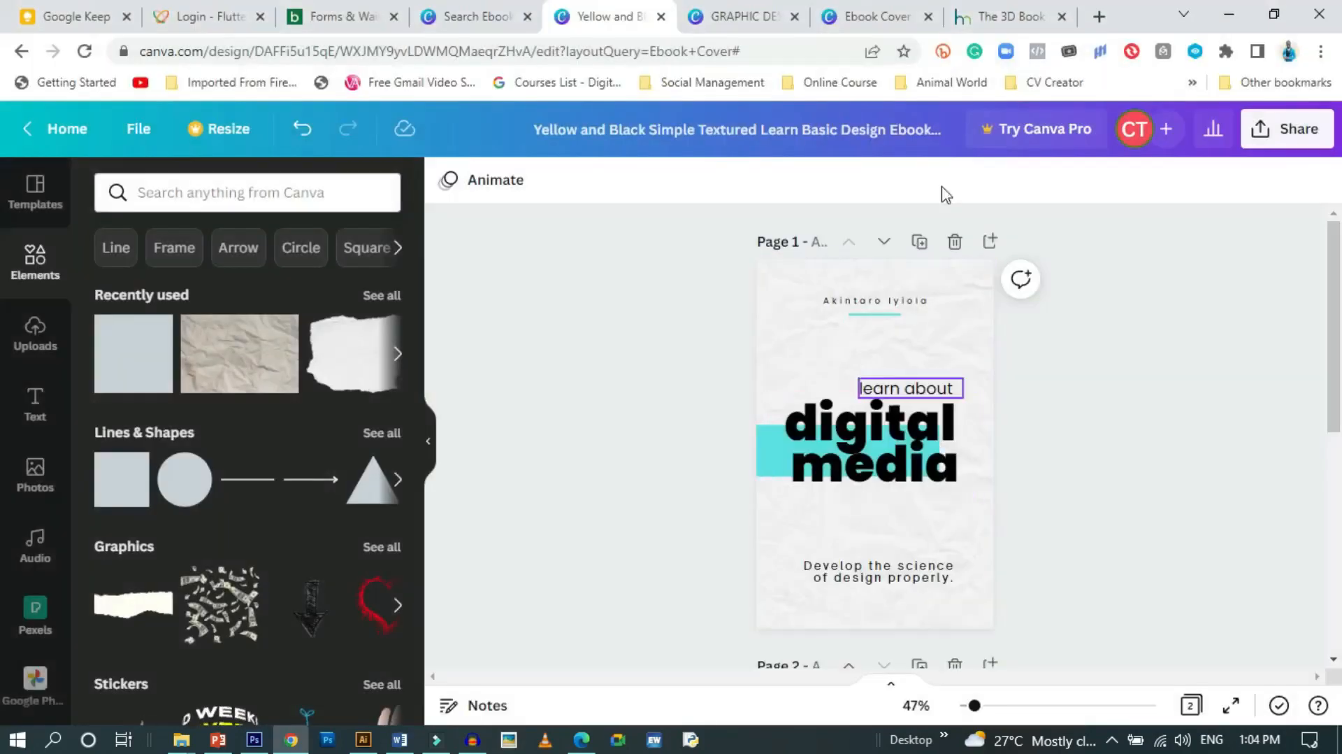
Switch to DIY Book Design's 3D book mockup maker and browse its templates
{"action": "left_click", "coordinate": [989, 15]}
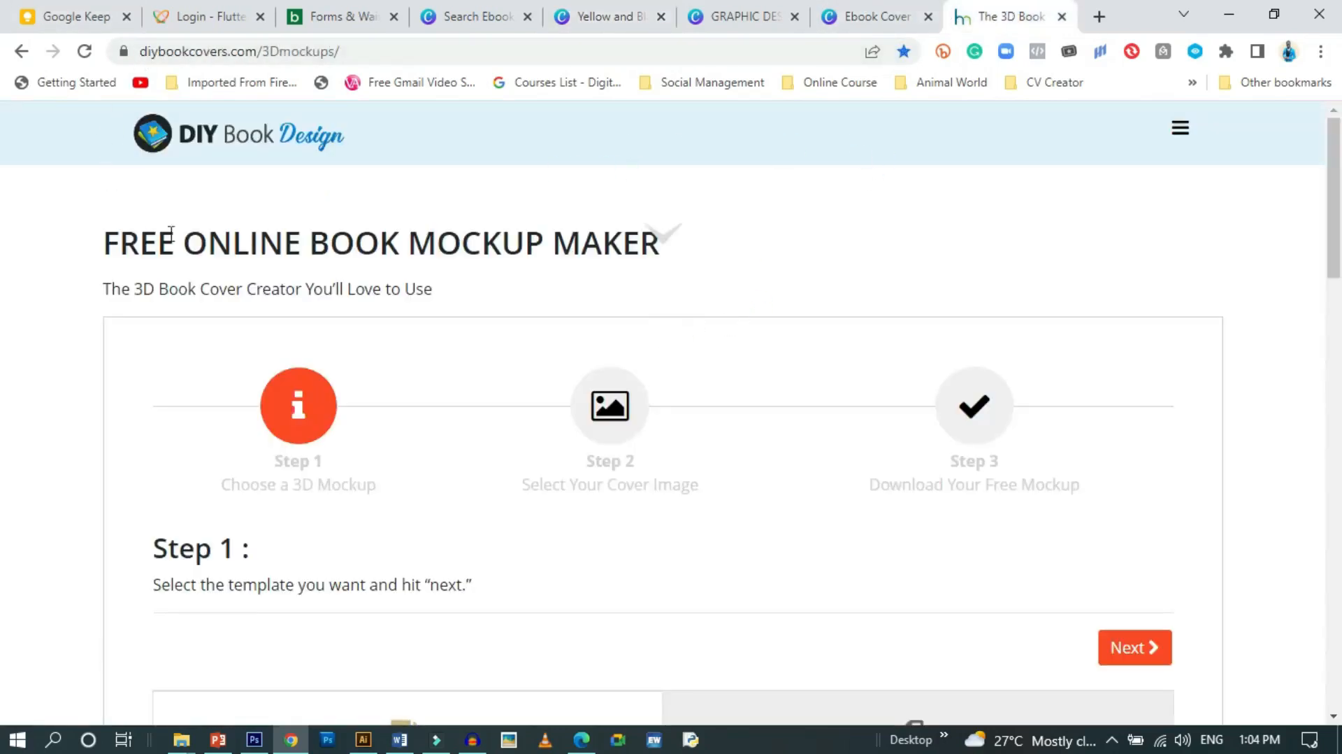
{"action": "scroll", "coordinate": [276, 371], "scroll_direction": "down", "scroll_amount": 5}
{"action": "scroll", "coordinate": [273, 371], "scroll_direction": "up", "scroll_amount": 5}
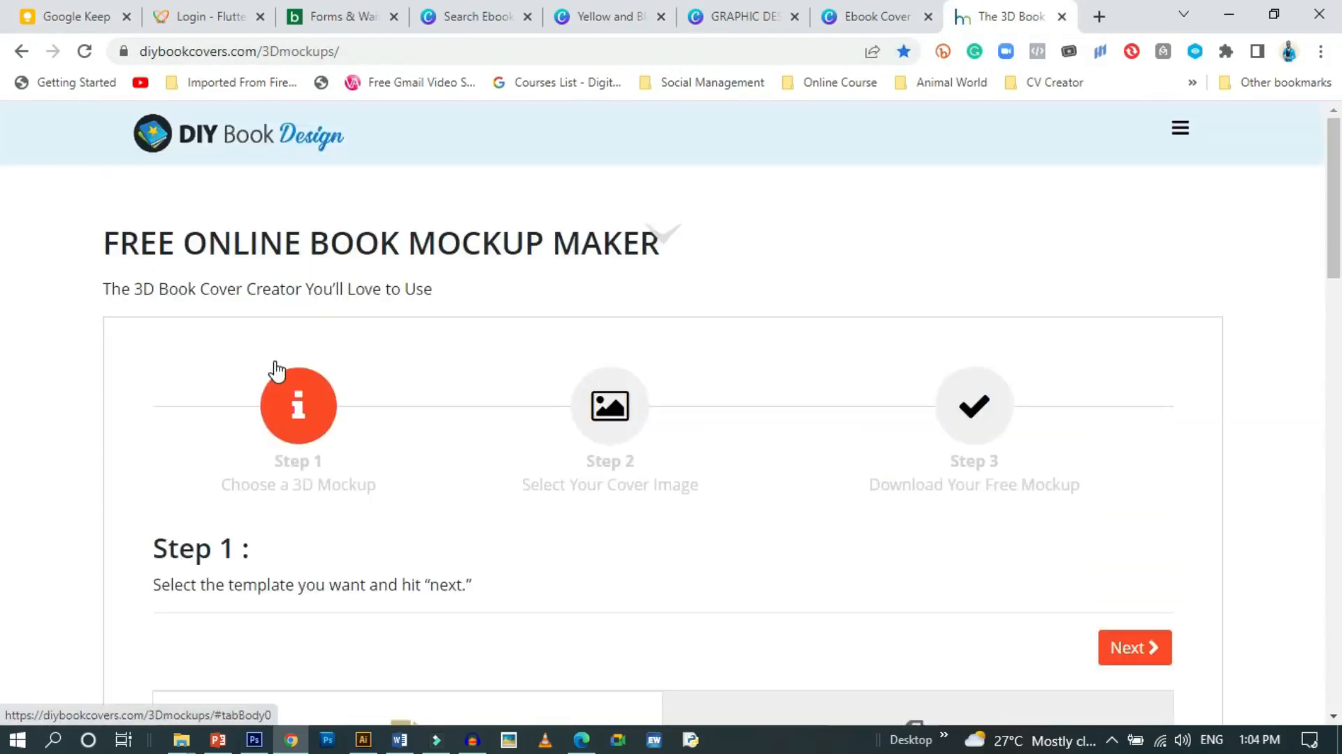
{"action": "scroll", "coordinate": [278, 370], "scroll_direction": "down", "scroll_amount": 3}
{"action": "scroll", "coordinate": [277, 370], "scroll_direction": "down", "scroll_amount": 10}
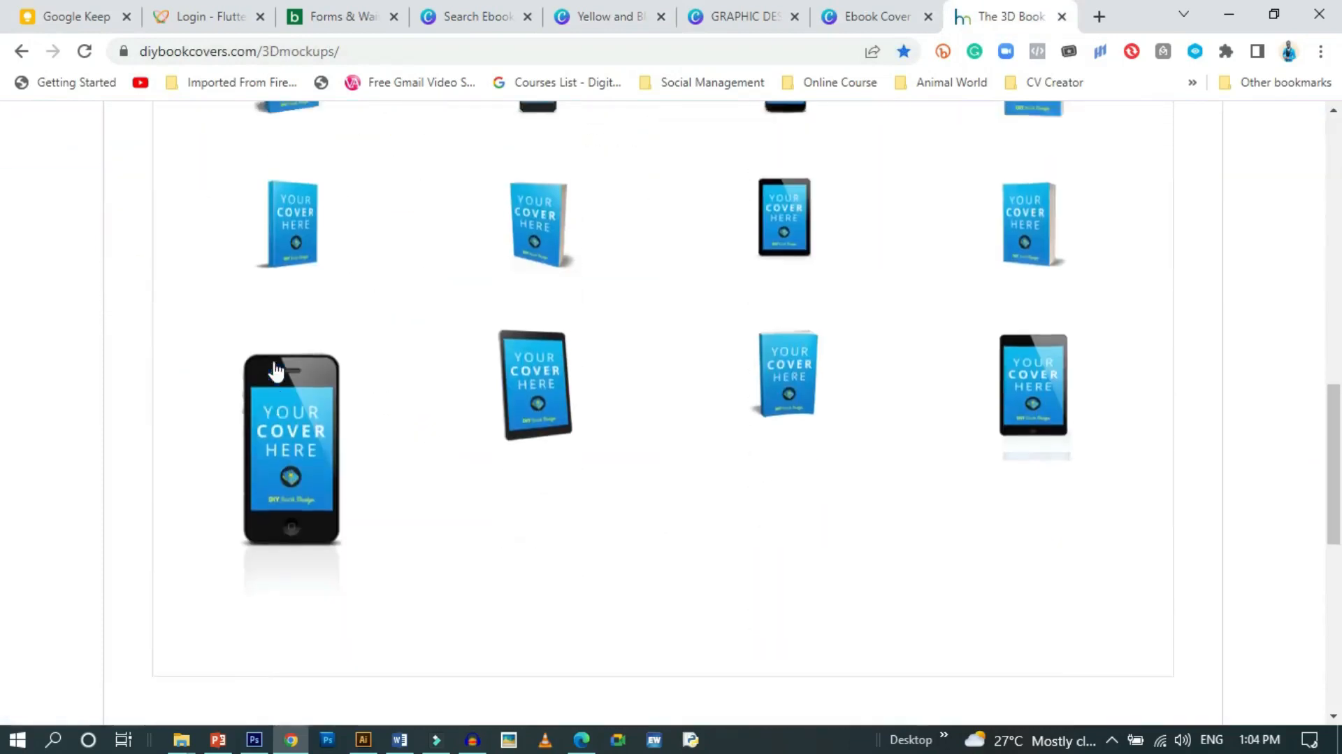
{"action": "scroll", "coordinate": [276, 371], "scroll_direction": "up", "scroll_amount": 5}
{"action": "scroll", "coordinate": [274, 371], "scroll_direction": "up", "scroll_amount": 5}
{"action": "scroll", "coordinate": [271, 369], "scroll_direction": "down", "scroll_amount": 5}
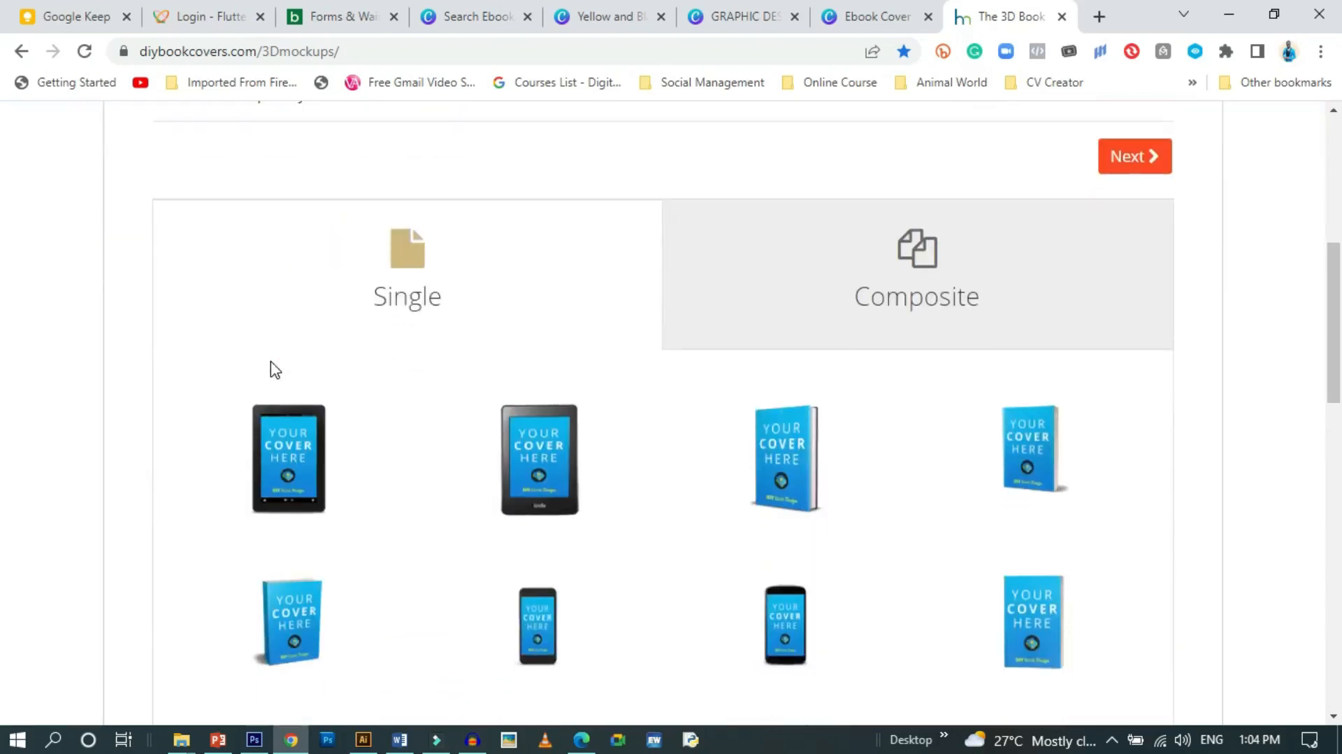
{"action": "scroll", "coordinate": [271, 361], "scroll_direction": "up", "scroll_amount": 1}
Choose a composite book-and-tablet mockup from the Composite templates and continue to Step 2
{"action": "left_click", "coordinate": [483, 363]}
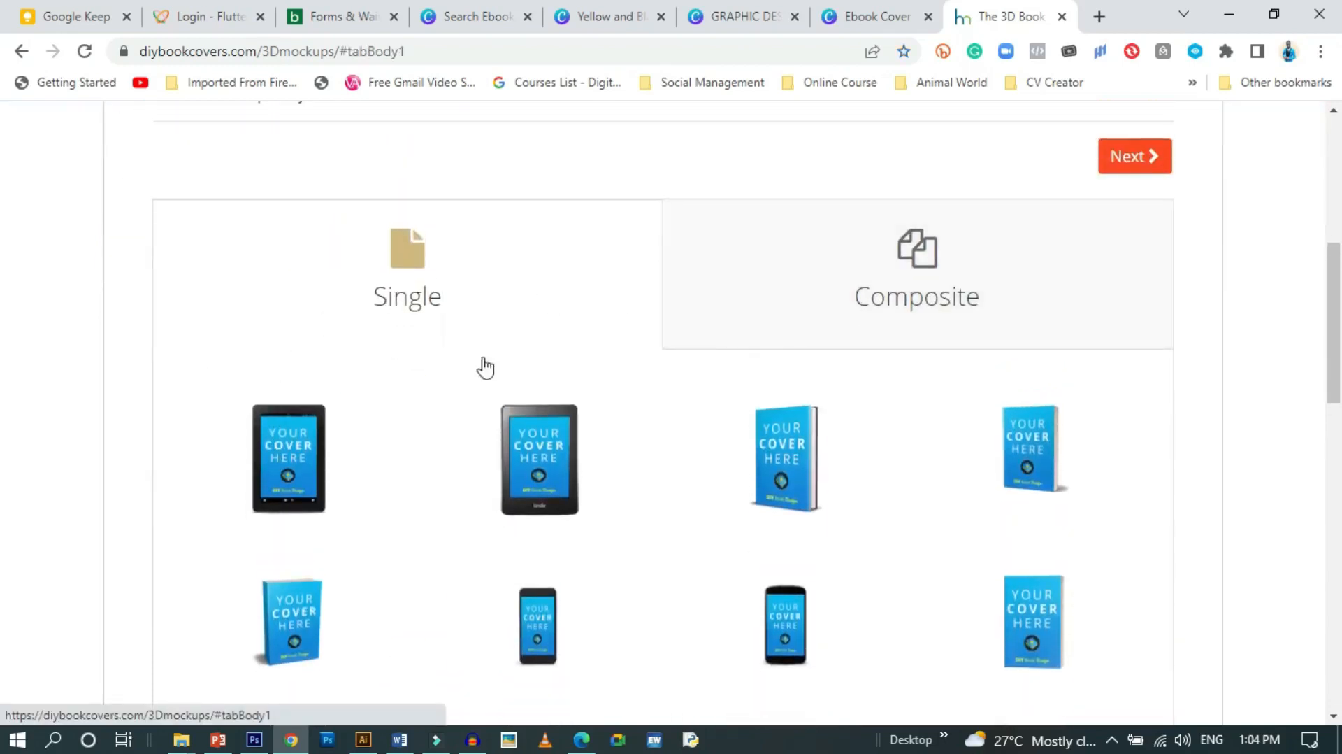
{"action": "scroll", "coordinate": [557, 434], "scroll_direction": "up", "scroll_amount": 1}
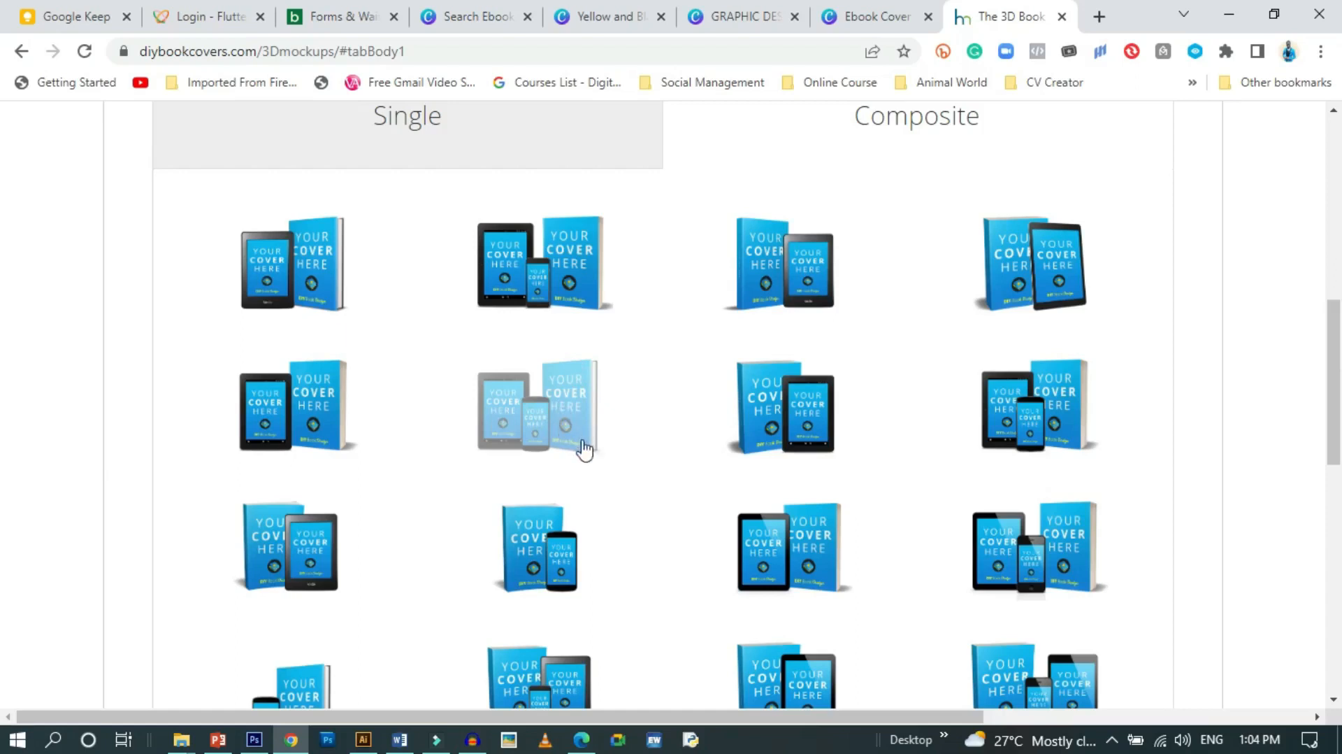
{"action": "scroll", "coordinate": [605, 279], "scroll_direction": "up", "scroll_amount": 4}
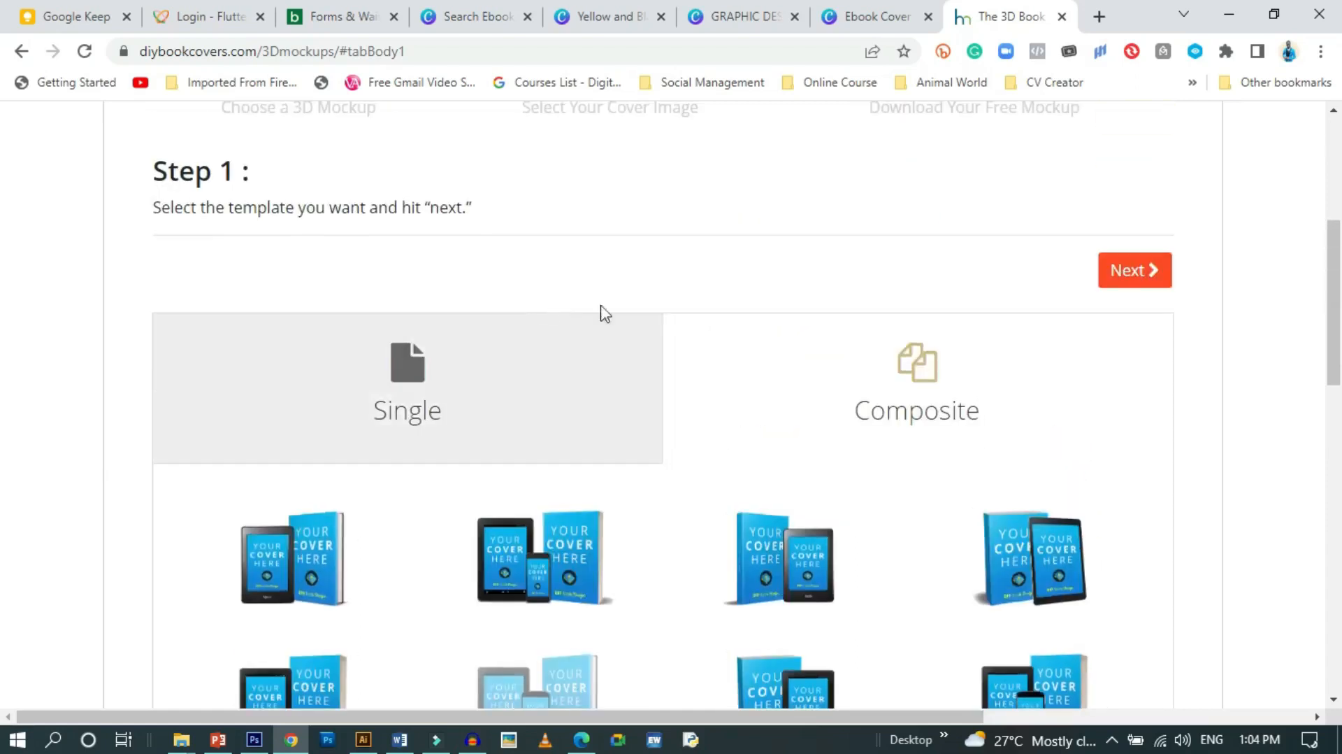
{"action": "scroll", "coordinate": [682, 458], "scroll_direction": "down", "scroll_amount": 3}
{"action": "left_click", "coordinate": [540, 523]}
{"action": "scroll", "coordinate": [797, 485], "scroll_direction": "up", "scroll_amount": 4}
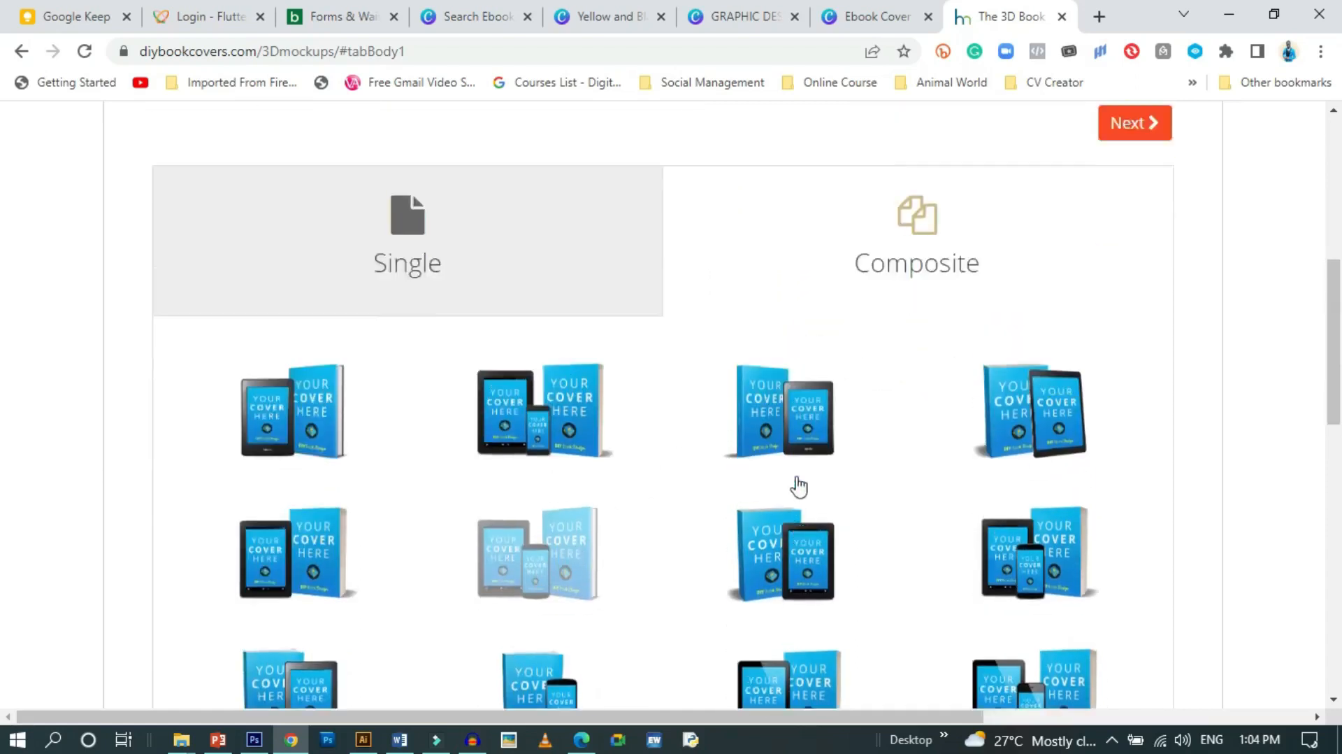
{"action": "left_click", "coordinate": [1133, 370]}
Select the exported Yellow and Black cover PNG from the Downloads folder as the cover image
{"action": "scroll", "coordinate": [430, 344], "scroll_direction": "down", "scroll_amount": 1}
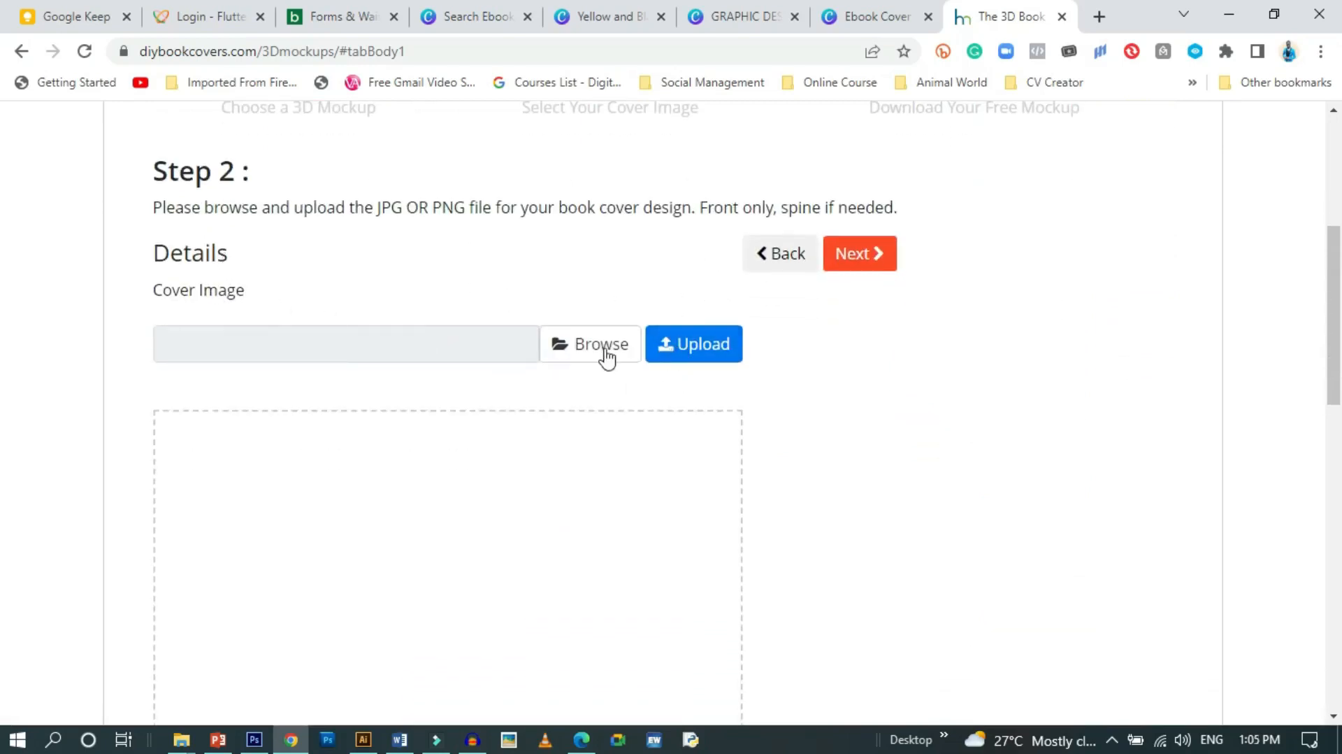
{"action": "scroll", "coordinate": [500, 432], "scroll_direction": "up", "scroll_amount": 2}
{"action": "scroll", "coordinate": [368, 300], "scroll_direction": "down", "scroll_amount": 3}
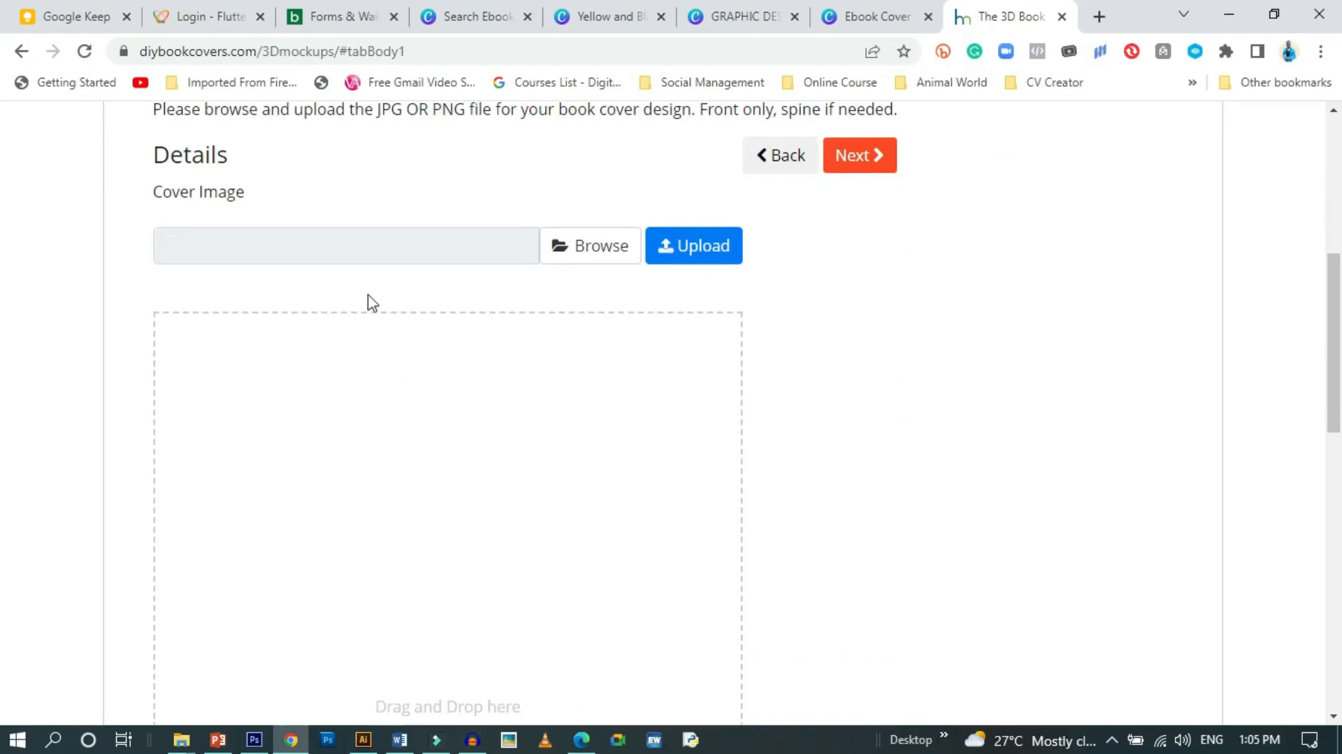
{"action": "left_click", "coordinate": [599, 248]}
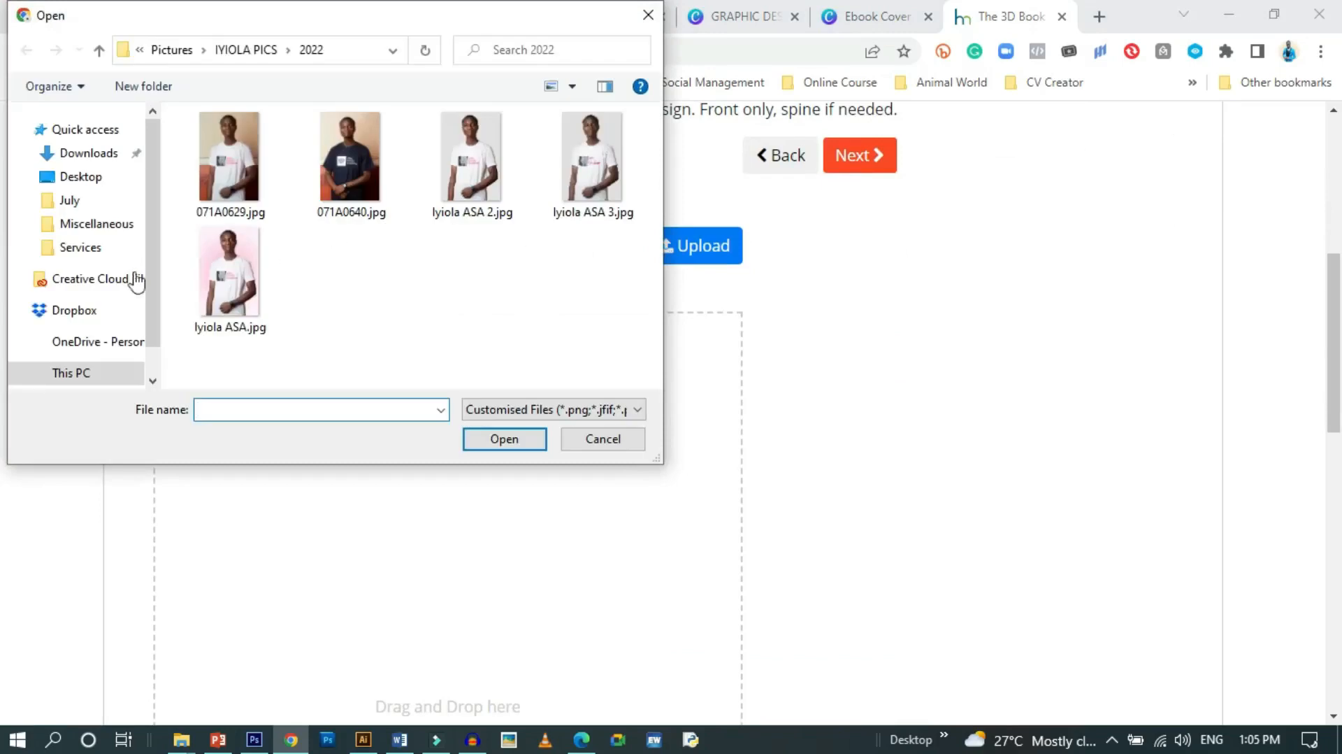
{"action": "scroll", "coordinate": [90, 171], "scroll_direction": "down", "scroll_amount": 3}
{"action": "left_click", "coordinate": [98, 154]}
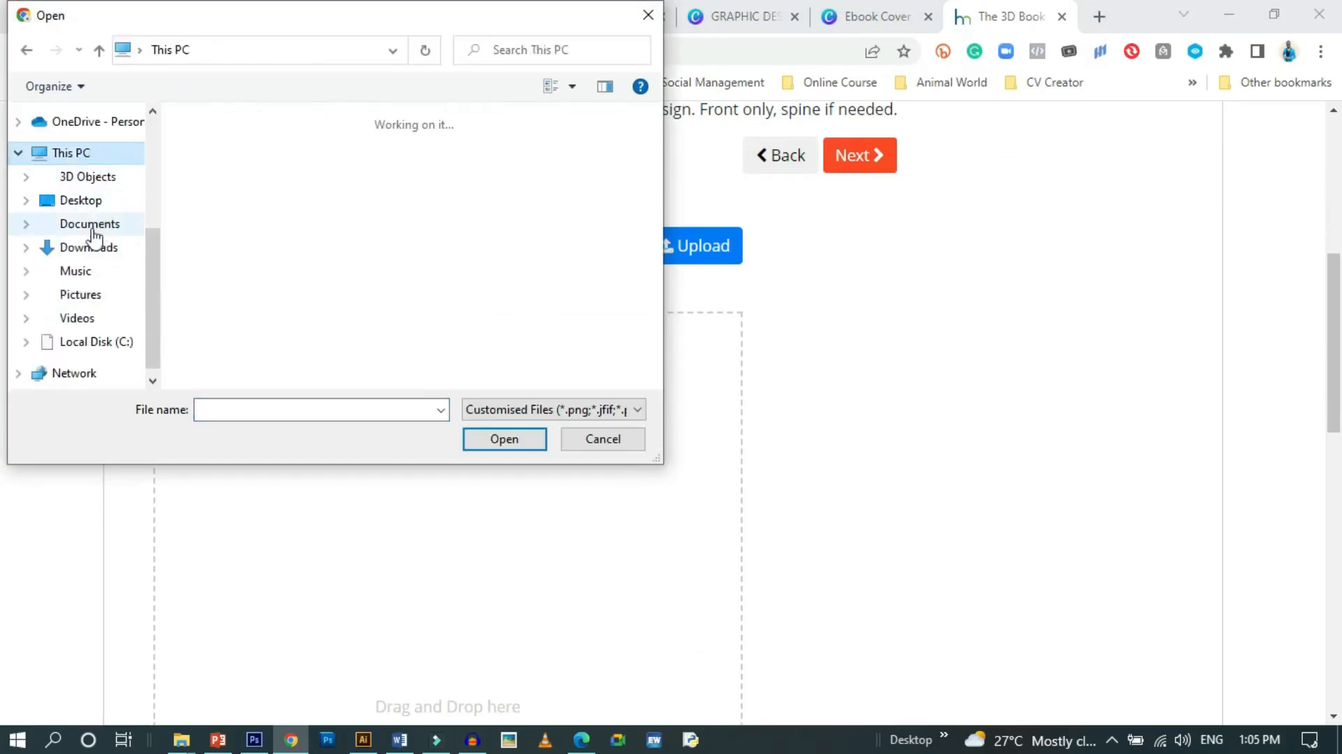
{"action": "left_click", "coordinate": [105, 248]}
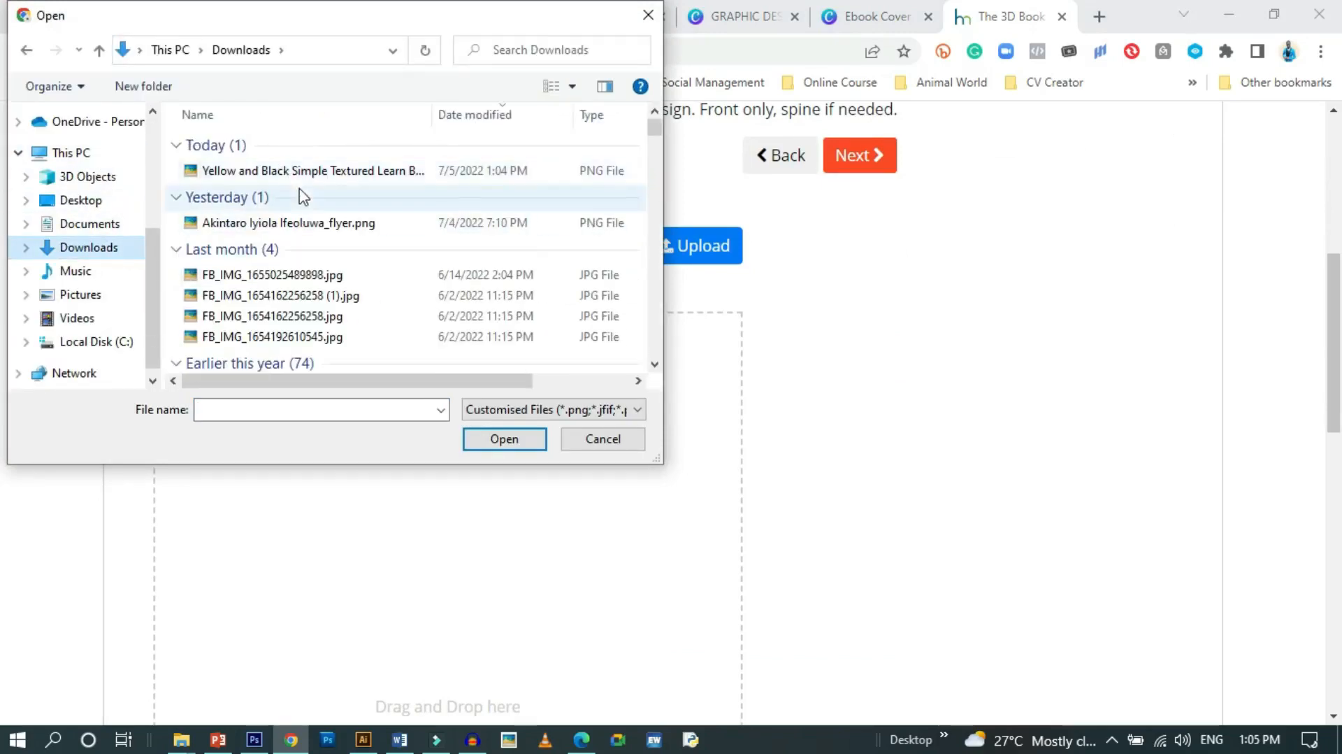
{"action": "left_click", "coordinate": [303, 170]}
{"action": "left_click", "coordinate": [504, 440]}
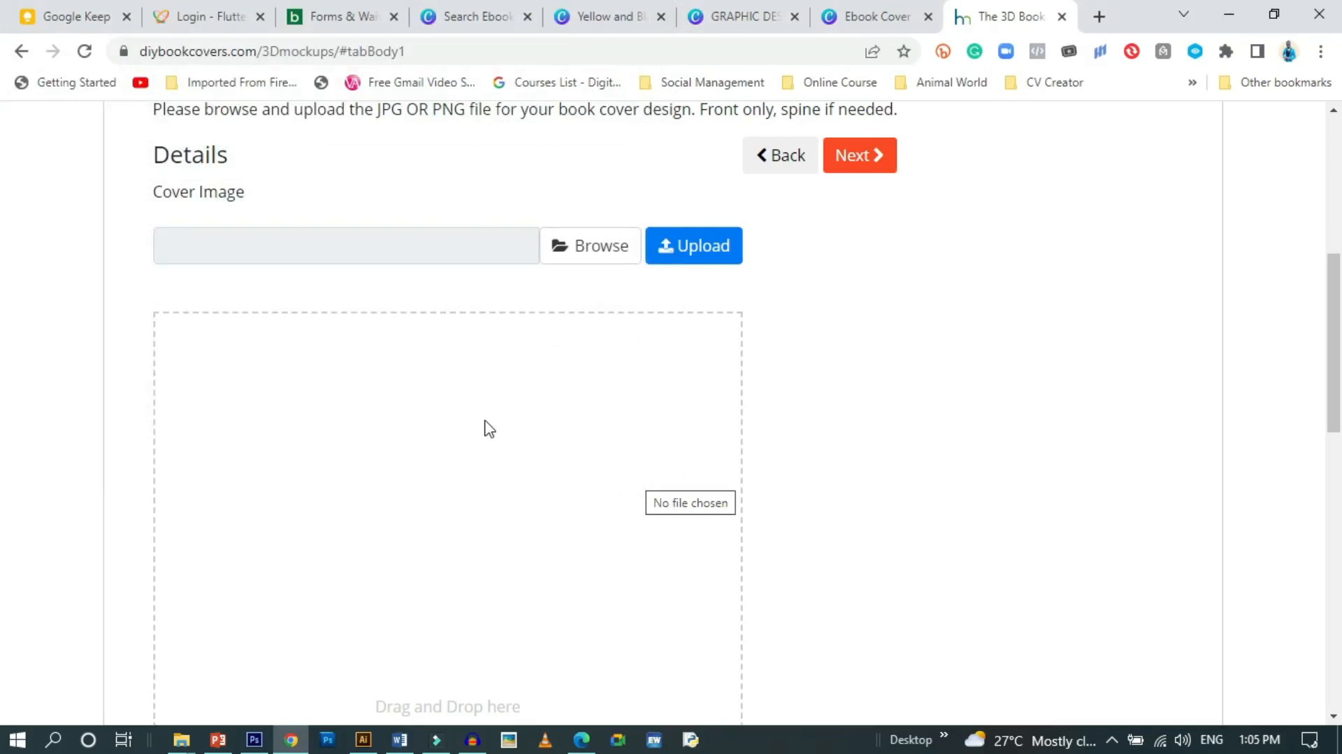
Upload the cover PNG to 100% and check its Step 2 preview
{"action": "scroll", "coordinate": [490, 428], "scroll_direction": "down", "scroll_amount": 5}
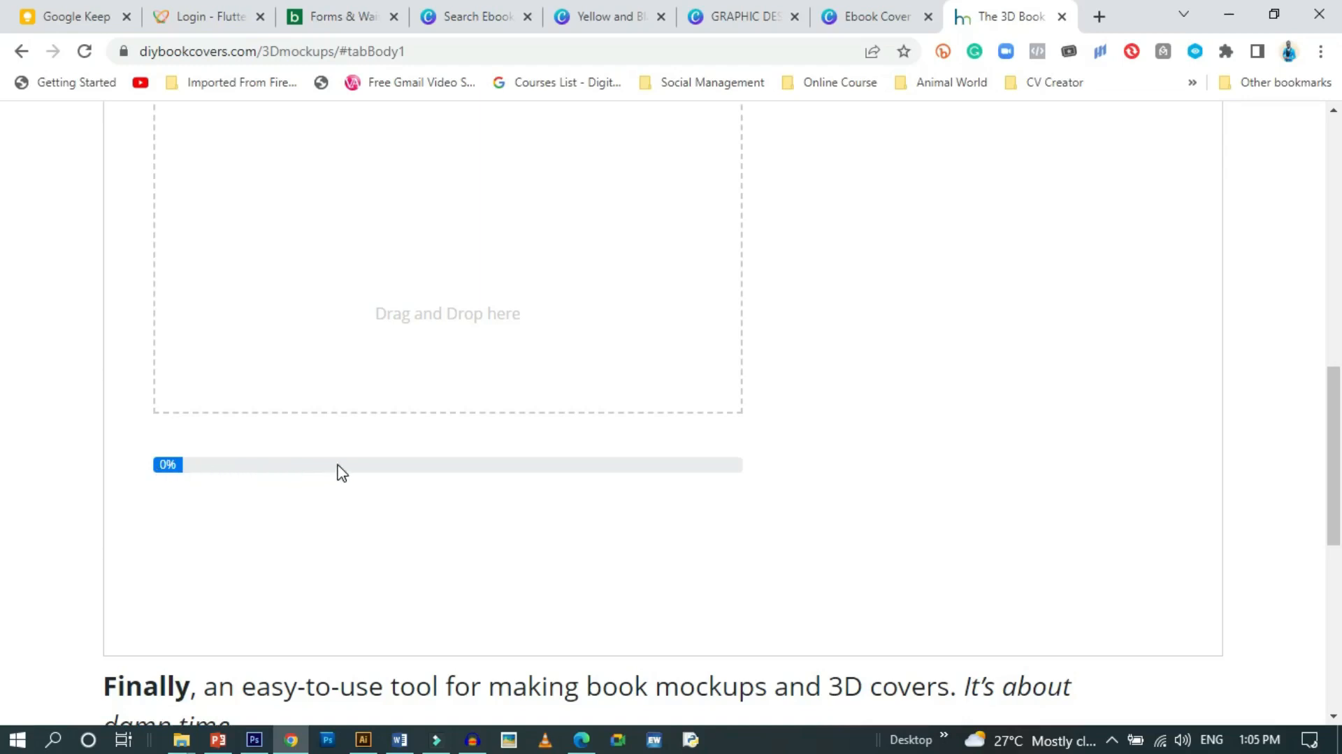
{"action": "scroll", "coordinate": [340, 469], "scroll_direction": "up", "scroll_amount": 5}
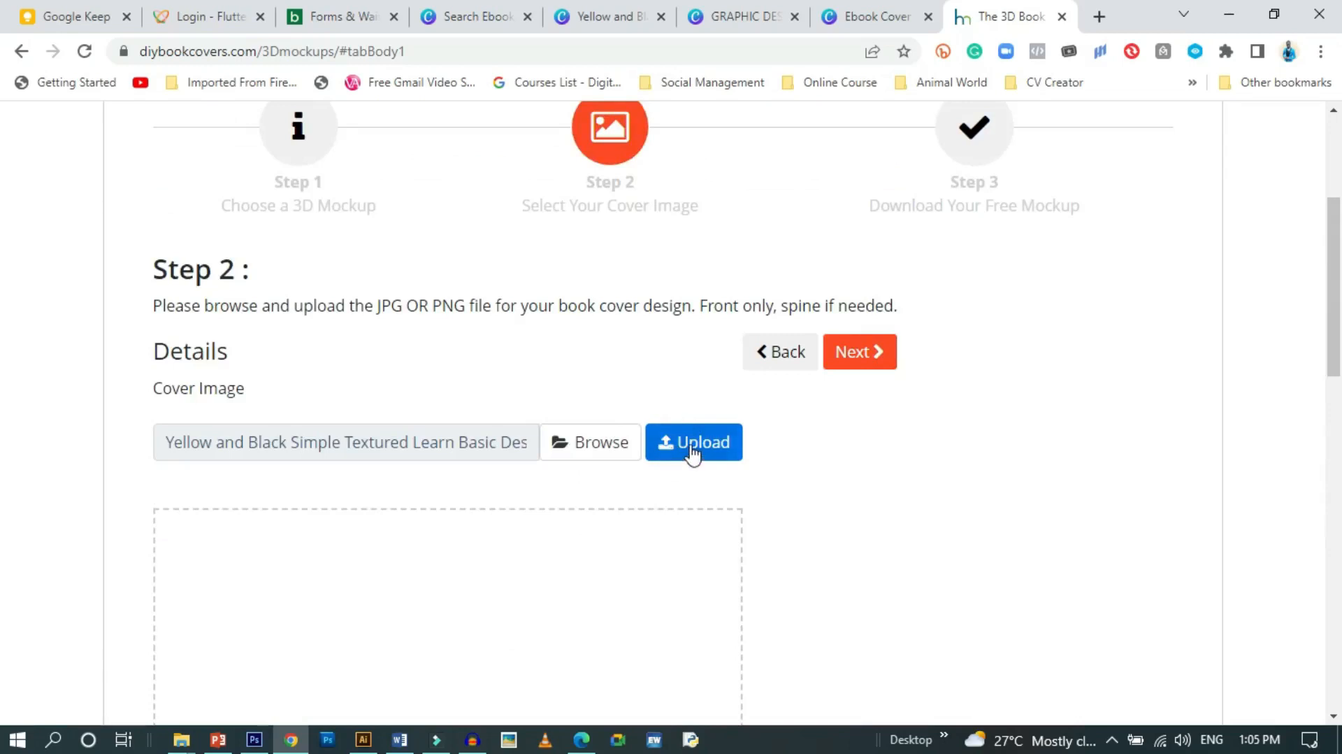
{"action": "left_click", "coordinate": [693, 448]}
{"action": "scroll", "coordinate": [587, 502], "scroll_direction": "down", "scroll_amount": 6}
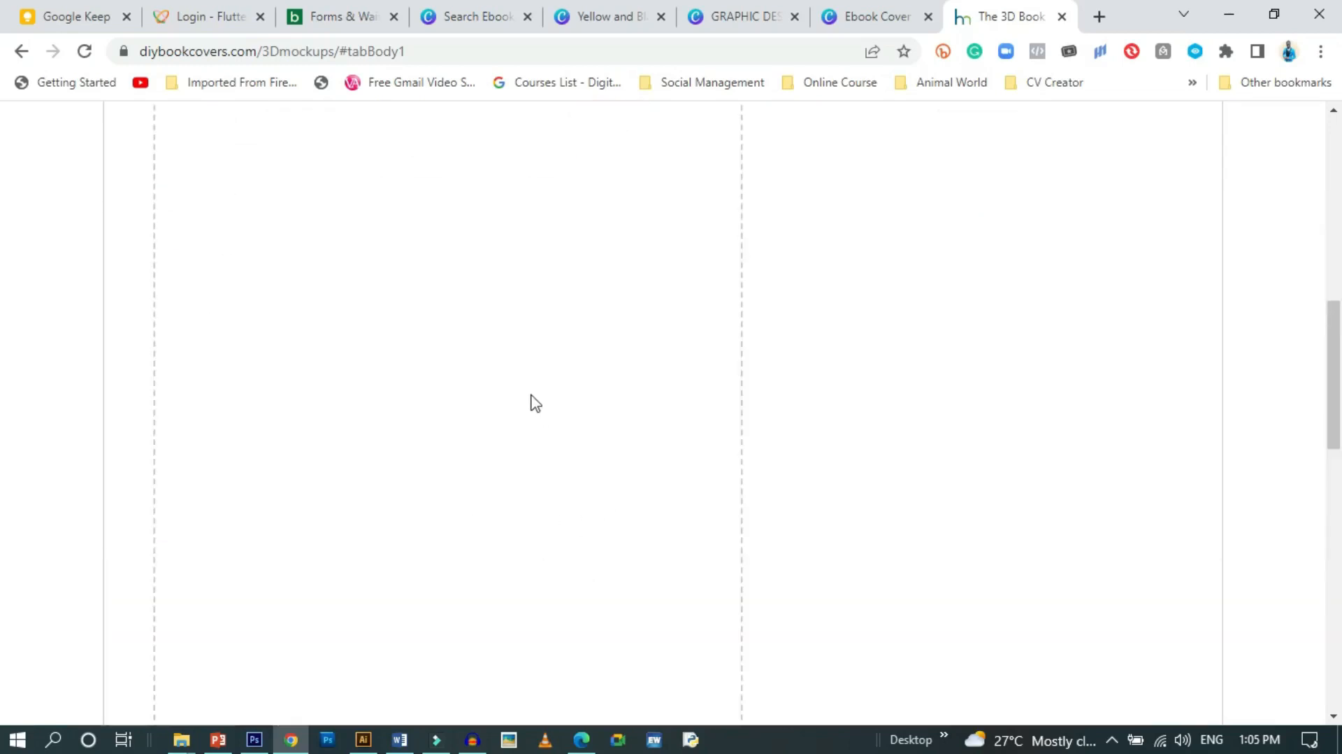
{"action": "scroll", "coordinate": [489, 447], "scroll_direction": "up", "scroll_amount": 3}
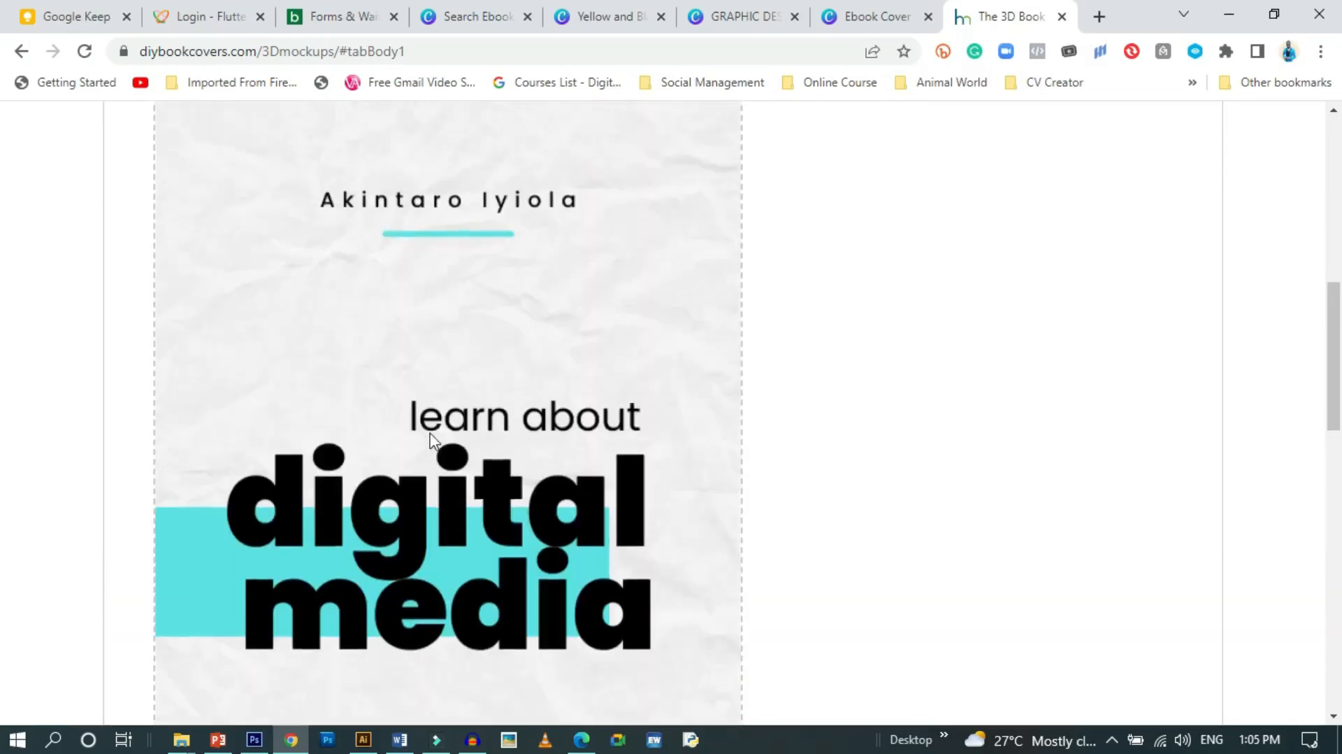
{"action": "scroll", "coordinate": [510, 471], "scroll_direction": "down", "scroll_amount": 8}
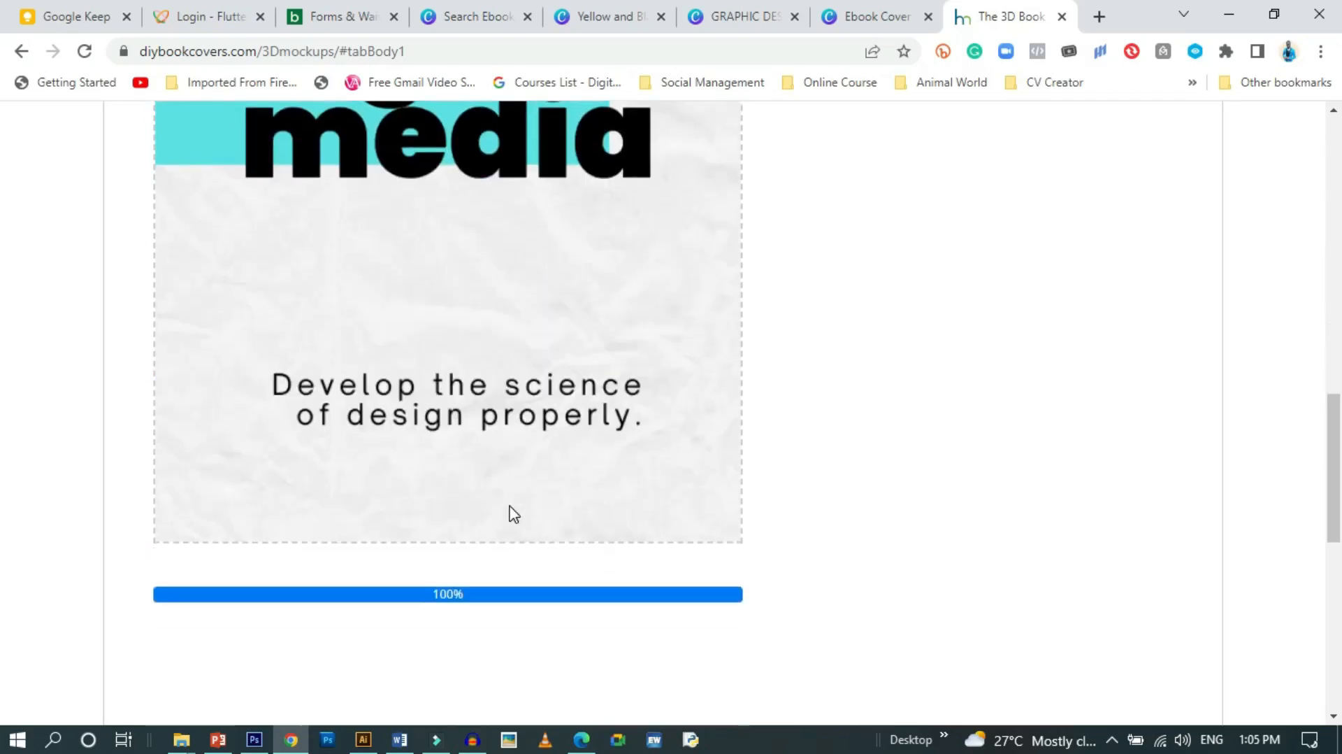
{"action": "scroll", "coordinate": [516, 510], "scroll_direction": "up", "scroll_amount": 7}
{"action": "scroll", "coordinate": [515, 510], "scroll_direction": "up", "scroll_amount": 6}
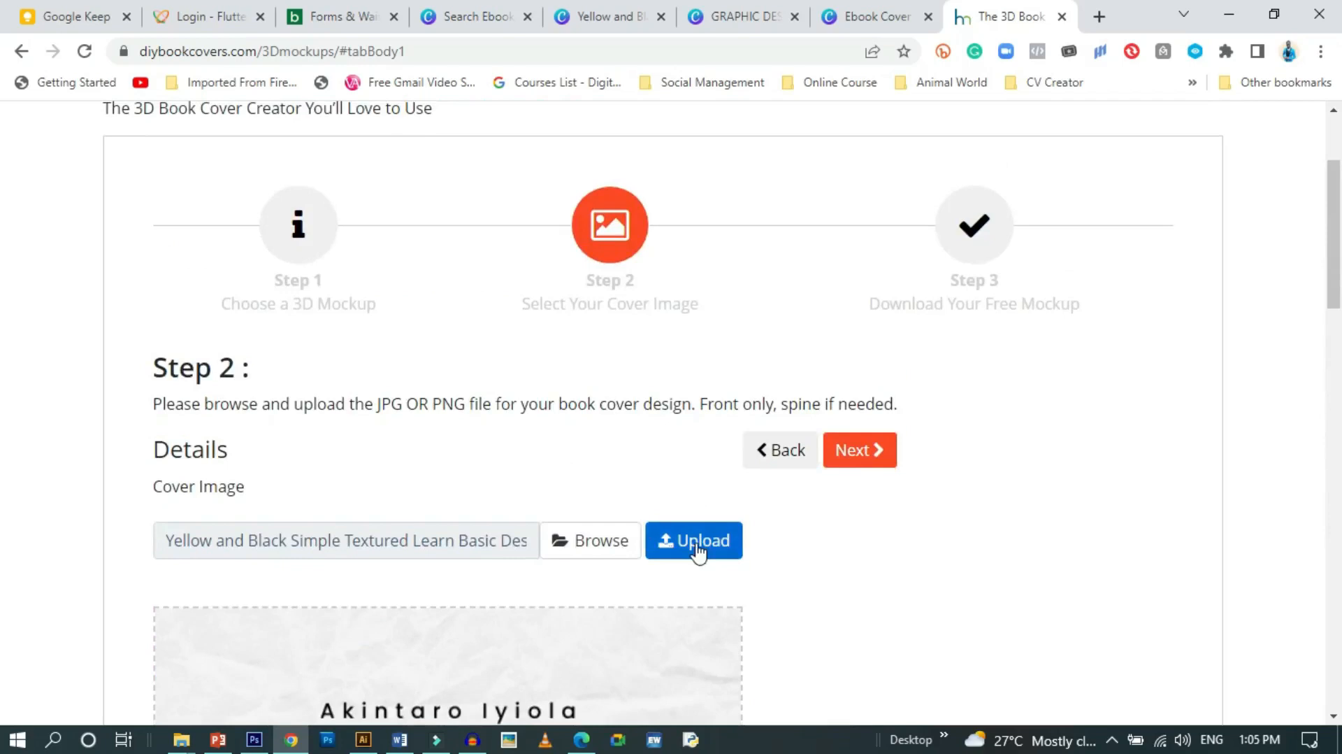
Advance to Step 3 and download the 3D device-and-book mockup as a JPG
{"action": "left_click", "coordinate": [869, 461]}
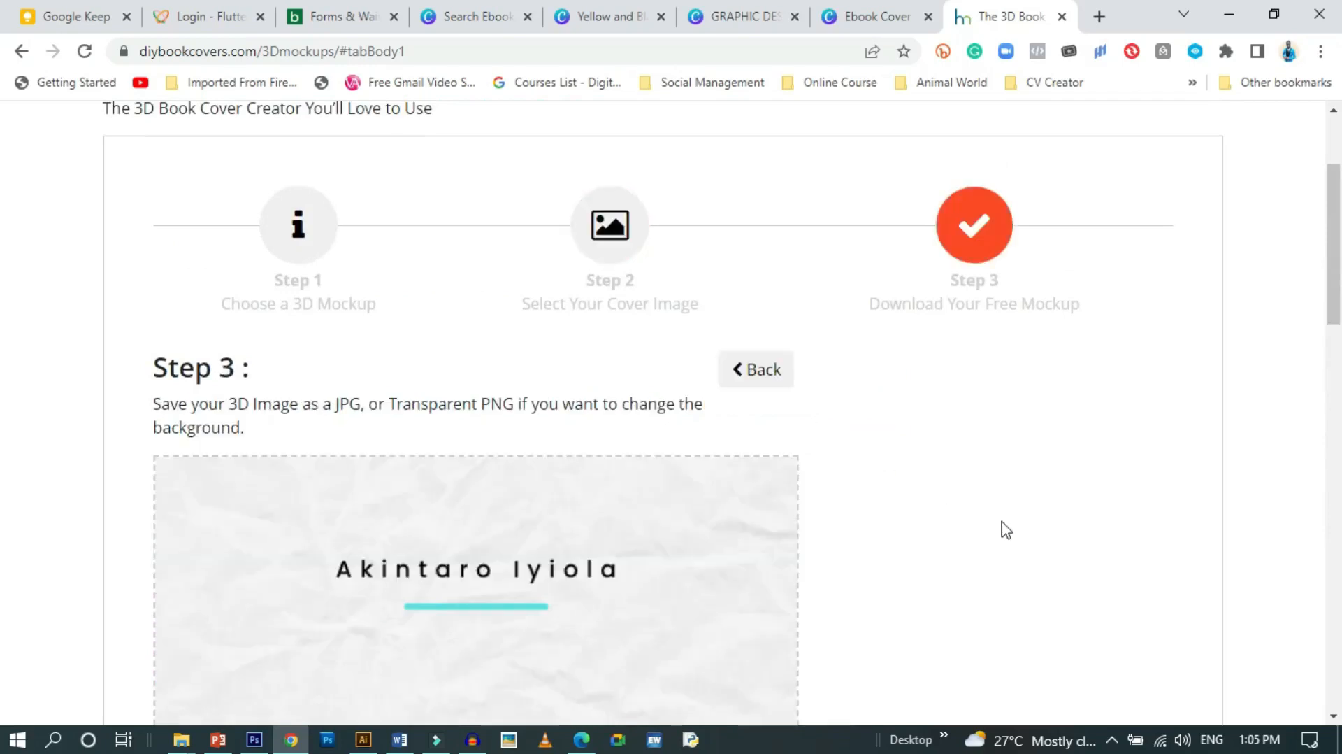
{"action": "scroll", "coordinate": [908, 527], "scroll_direction": "down", "scroll_amount": 14}
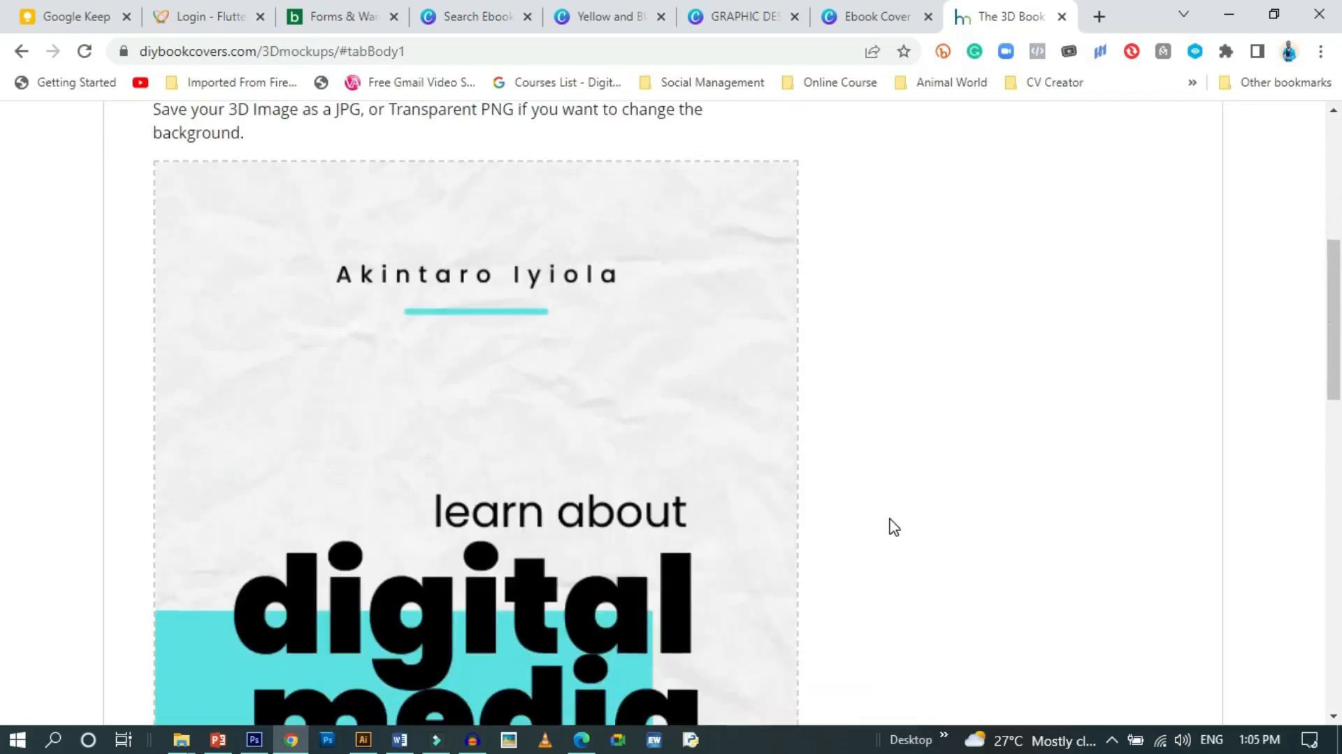
{"action": "scroll", "coordinate": [854, 512], "scroll_direction": "down", "scroll_amount": 3}
{"action": "scroll", "coordinate": [780, 453], "scroll_direction": "up", "scroll_amount": 2}
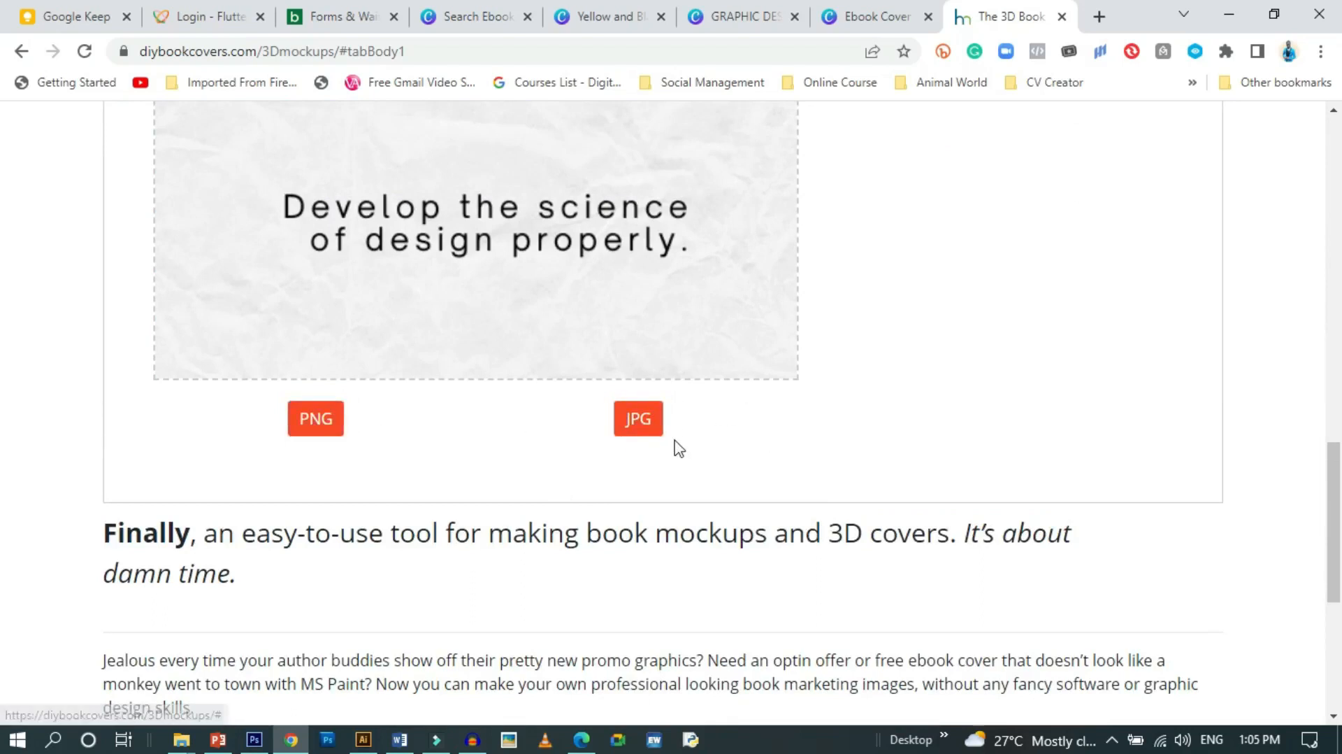
{"action": "left_click", "coordinate": [637, 423]}
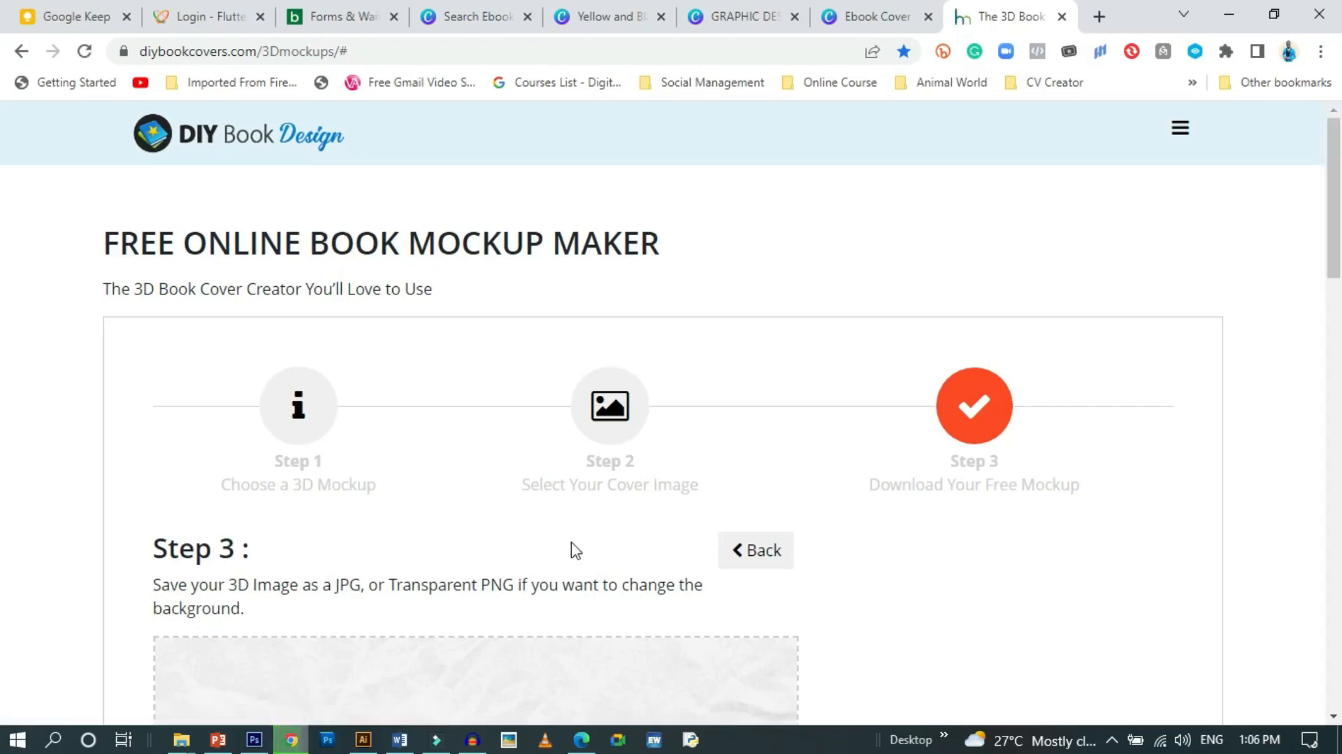
{"action": "left_click", "coordinate": [129, 701]}
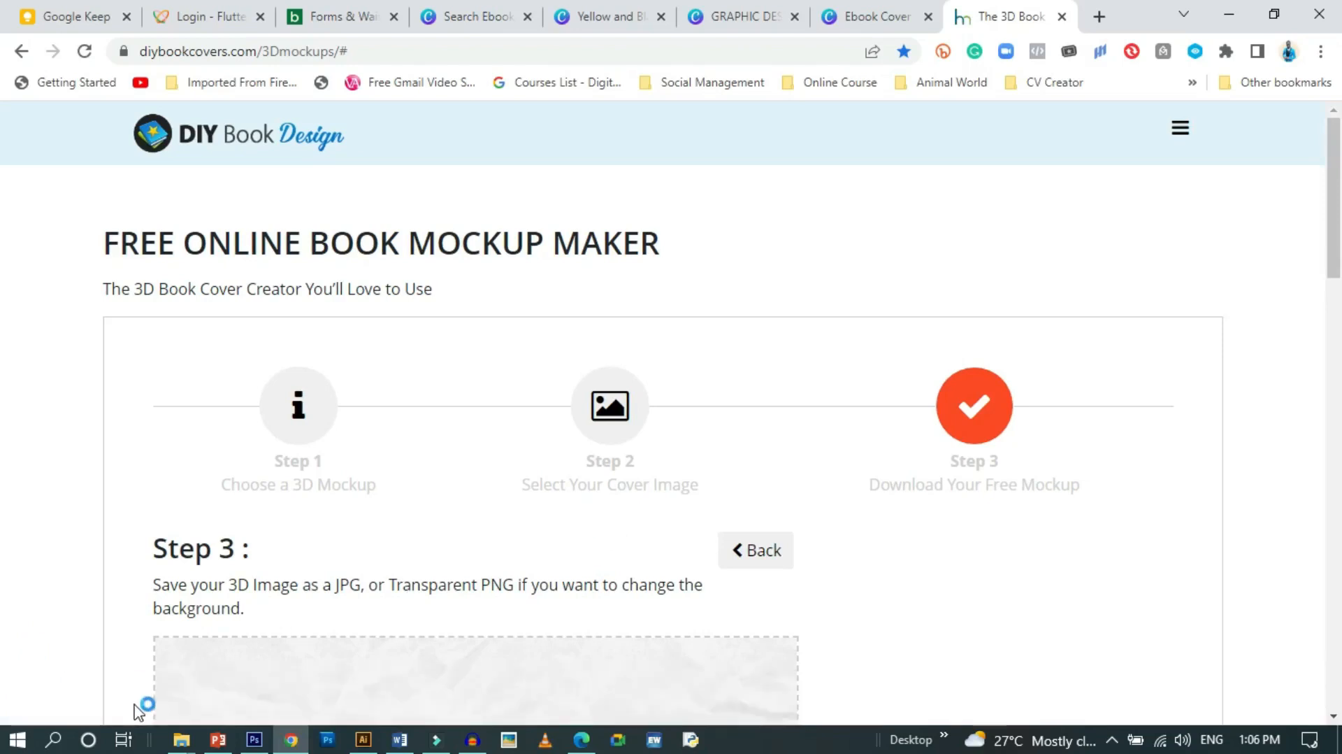
{"action": "scroll", "coordinate": [664, 519], "scroll_direction": "up", "scroll_amount": 3}
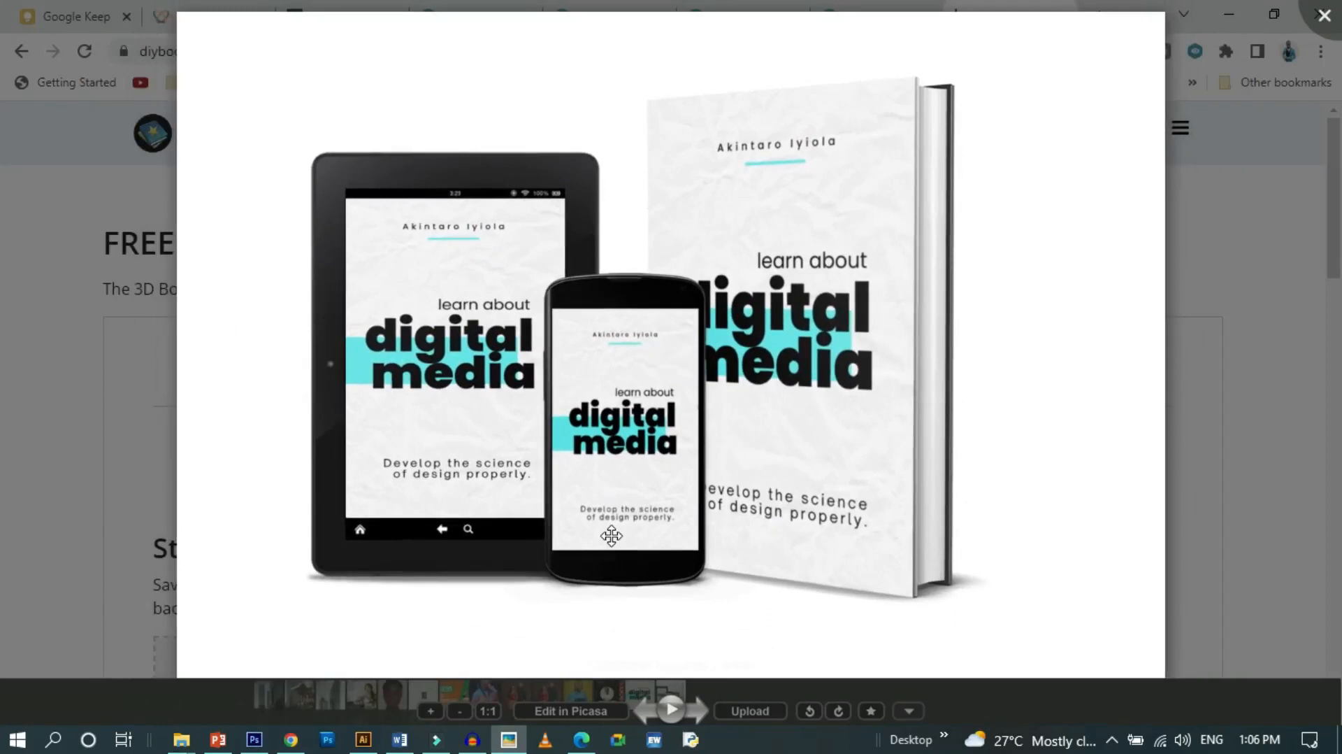
{"action": "scroll", "coordinate": [611, 536], "scroll_direction": "down", "scroll_amount": 2}
{"action": "scroll", "coordinate": [611, 536], "scroll_direction": "up", "scroll_amount": 2}
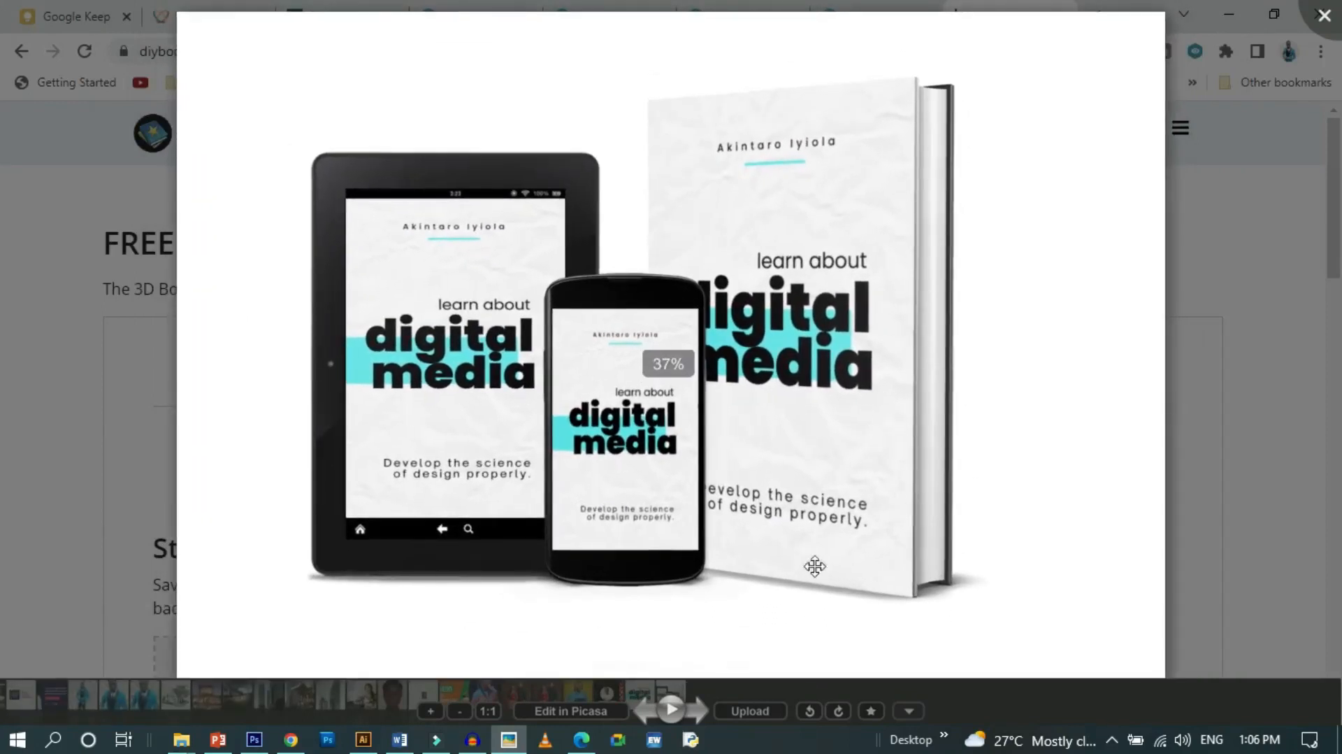
{"action": "scroll", "coordinate": [798, 558], "scroll_direction": "up", "scroll_amount": 2}
{"action": "scroll", "coordinate": [798, 558], "scroll_direction": "down", "scroll_amount": 3}
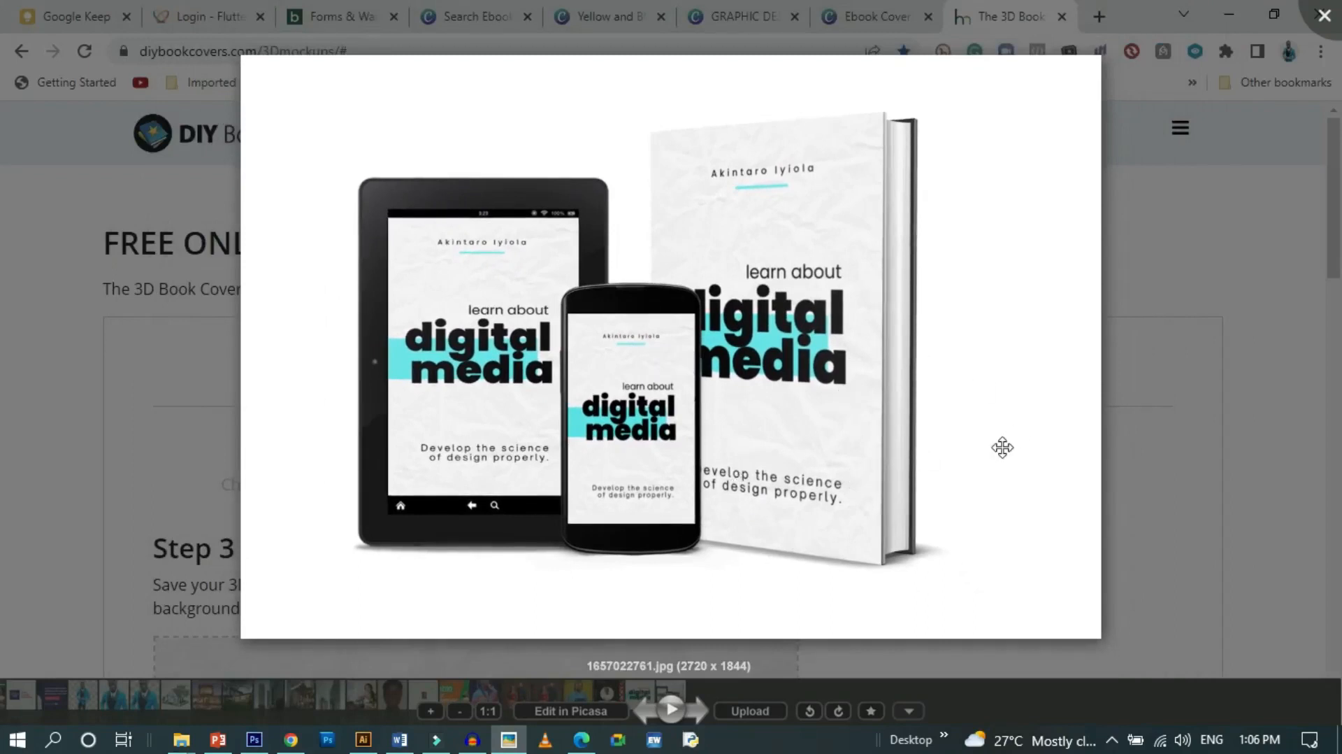
{"action": "key", "text": "Escape"}
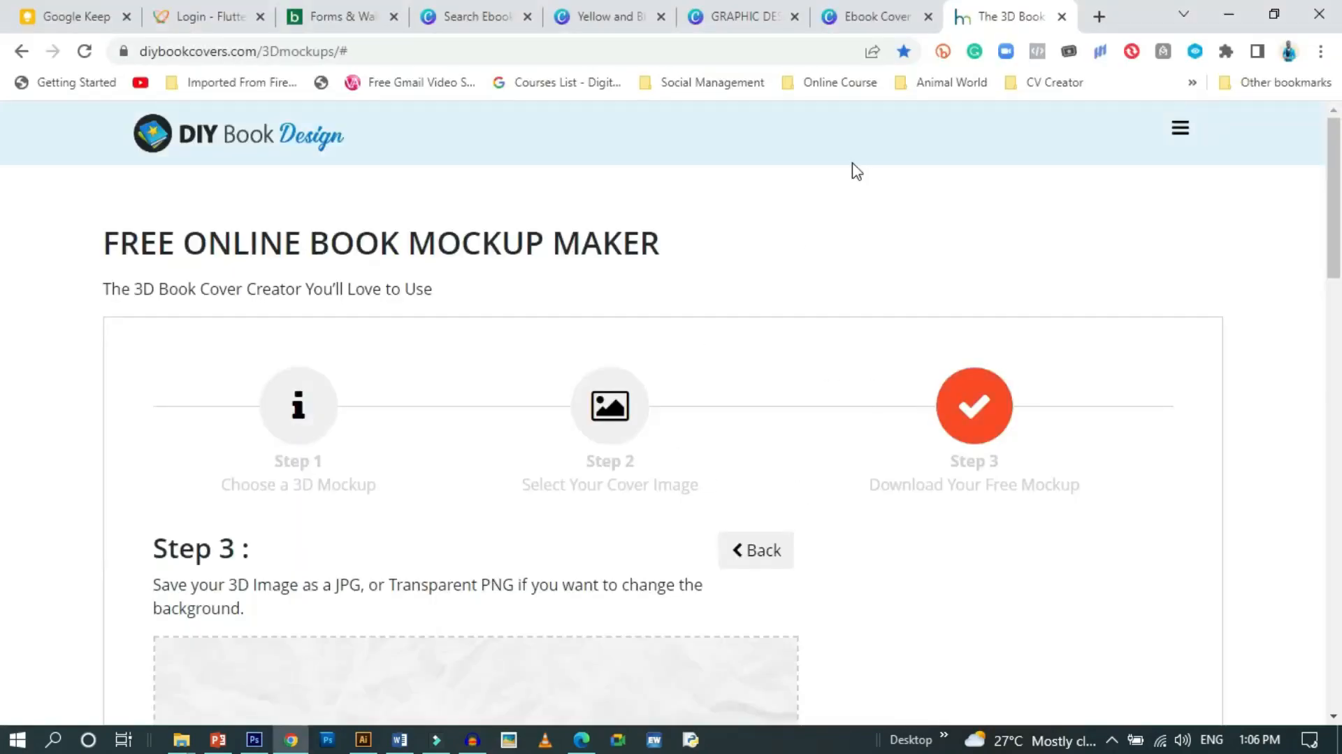
Go back to Canva's 'ebook cover' template search results, scrolled to the top
{"action": "left_click", "coordinate": [724, 10]}
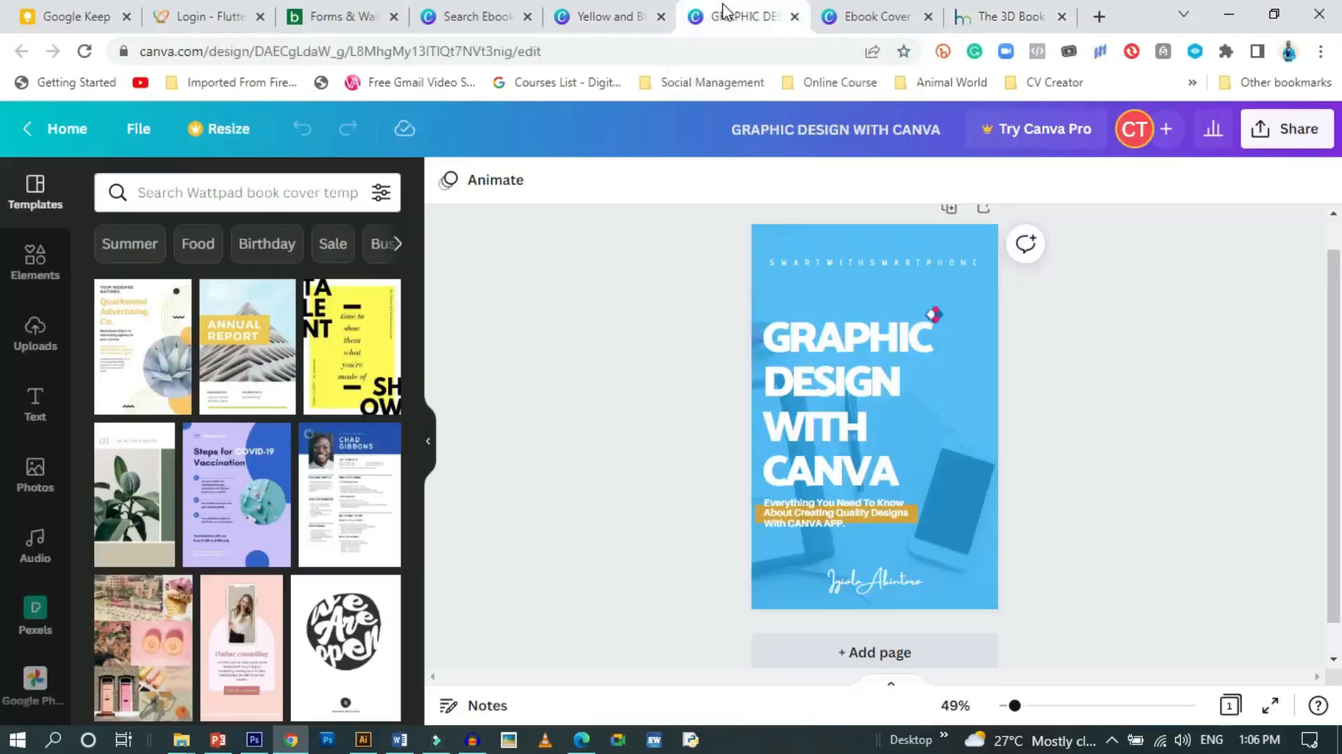
{"action": "left_click", "coordinate": [587, 9]}
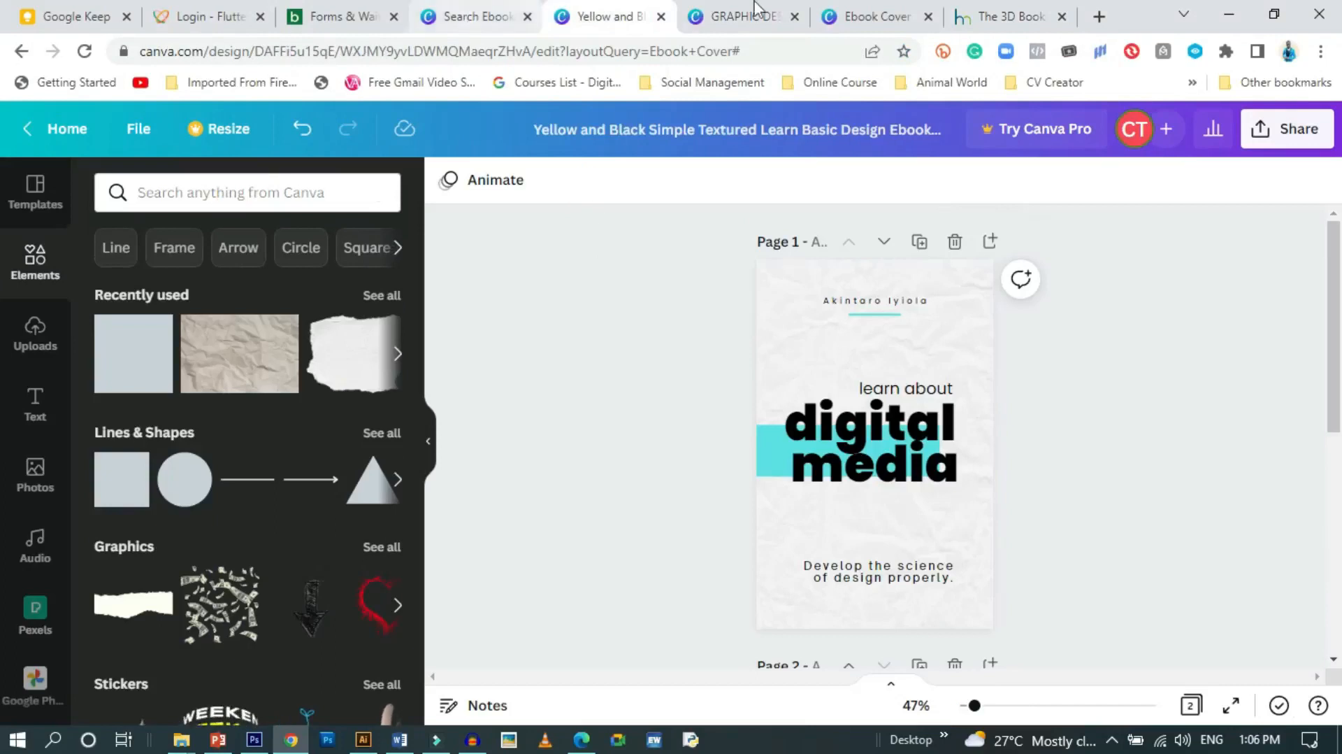
{"action": "left_click", "coordinate": [481, 16]}
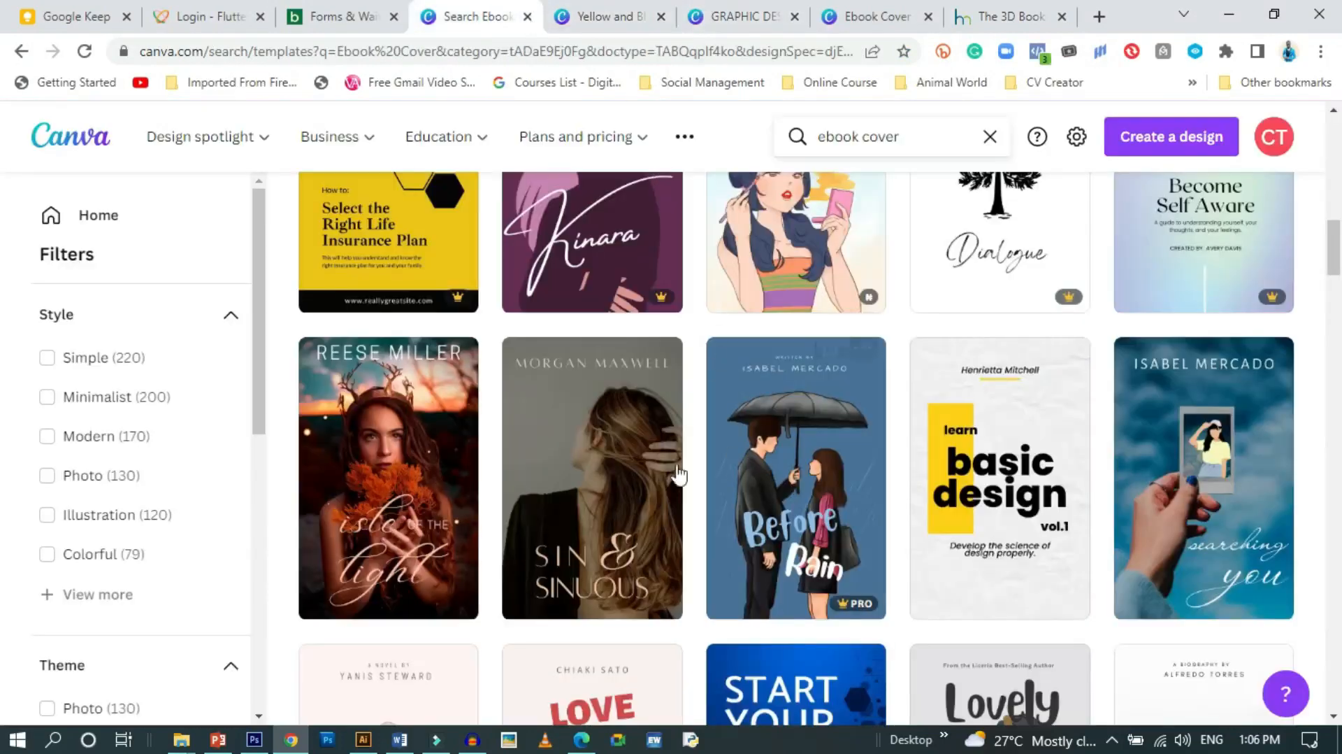
{"action": "scroll", "coordinate": [678, 476], "scroll_direction": "up", "scroll_amount": 15}
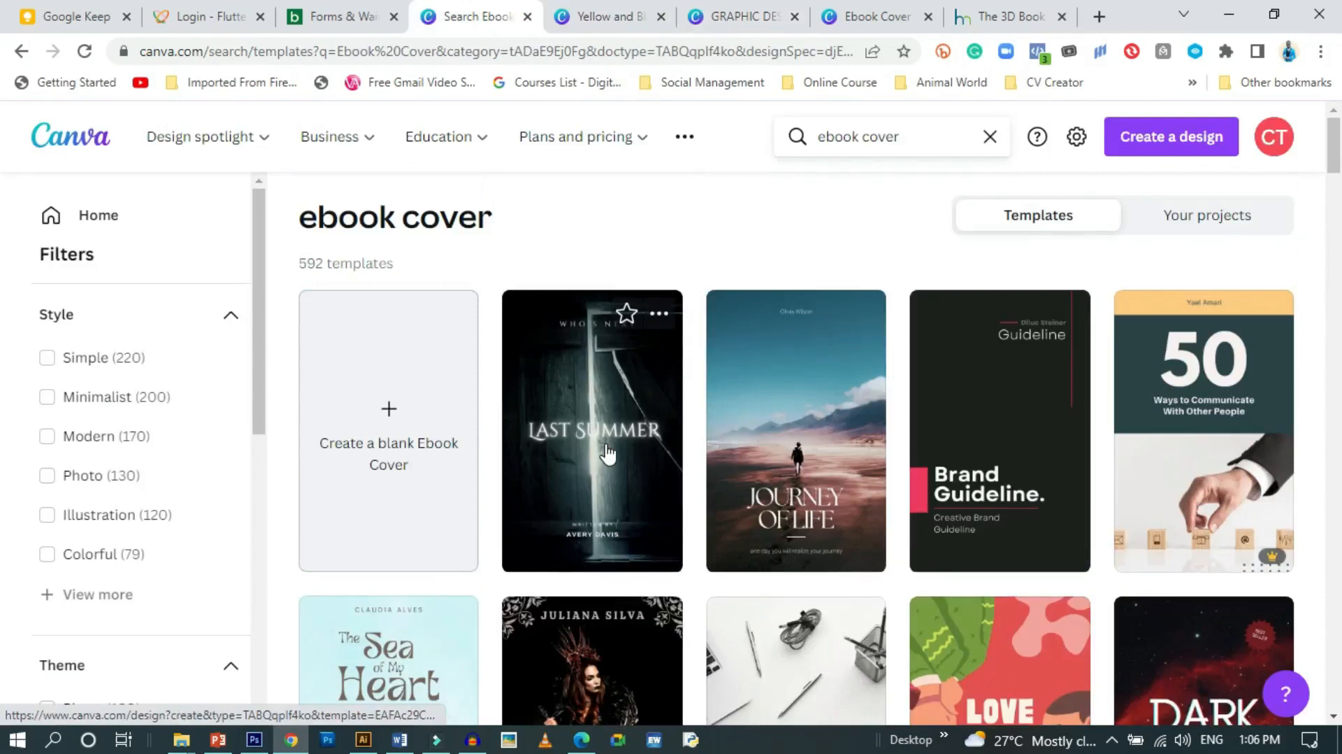